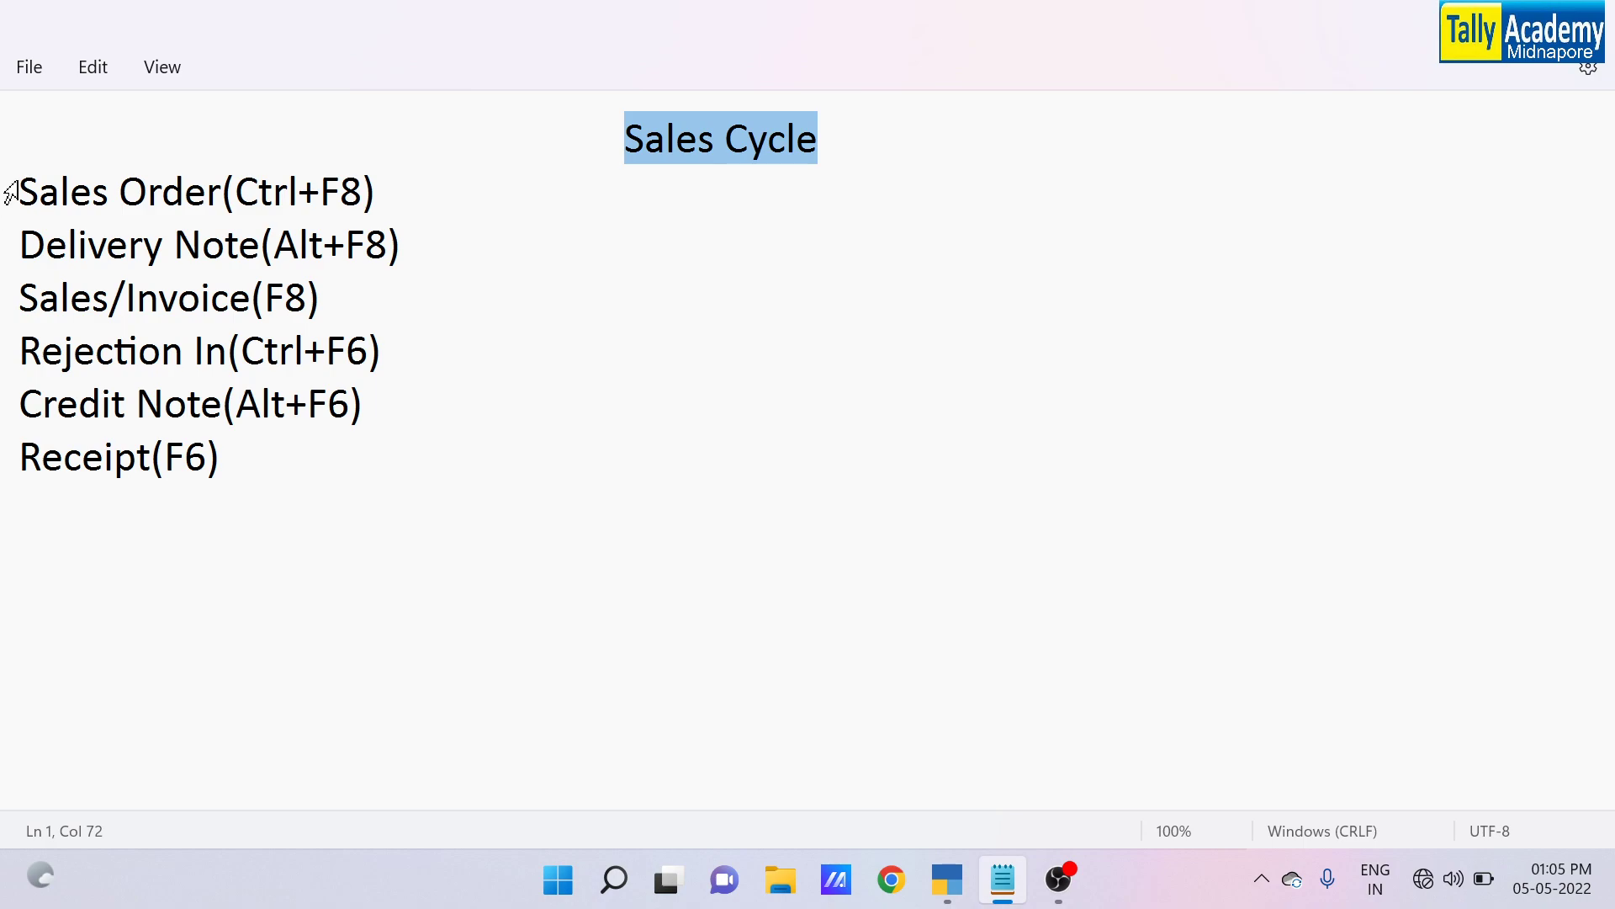
# Review the Sales Cycle notes line by line, covering each voucher from Sales Order through Receipt and its shortcut
pyautogui.moveTo(9, 204); pyautogui.dragTo(374, 192)
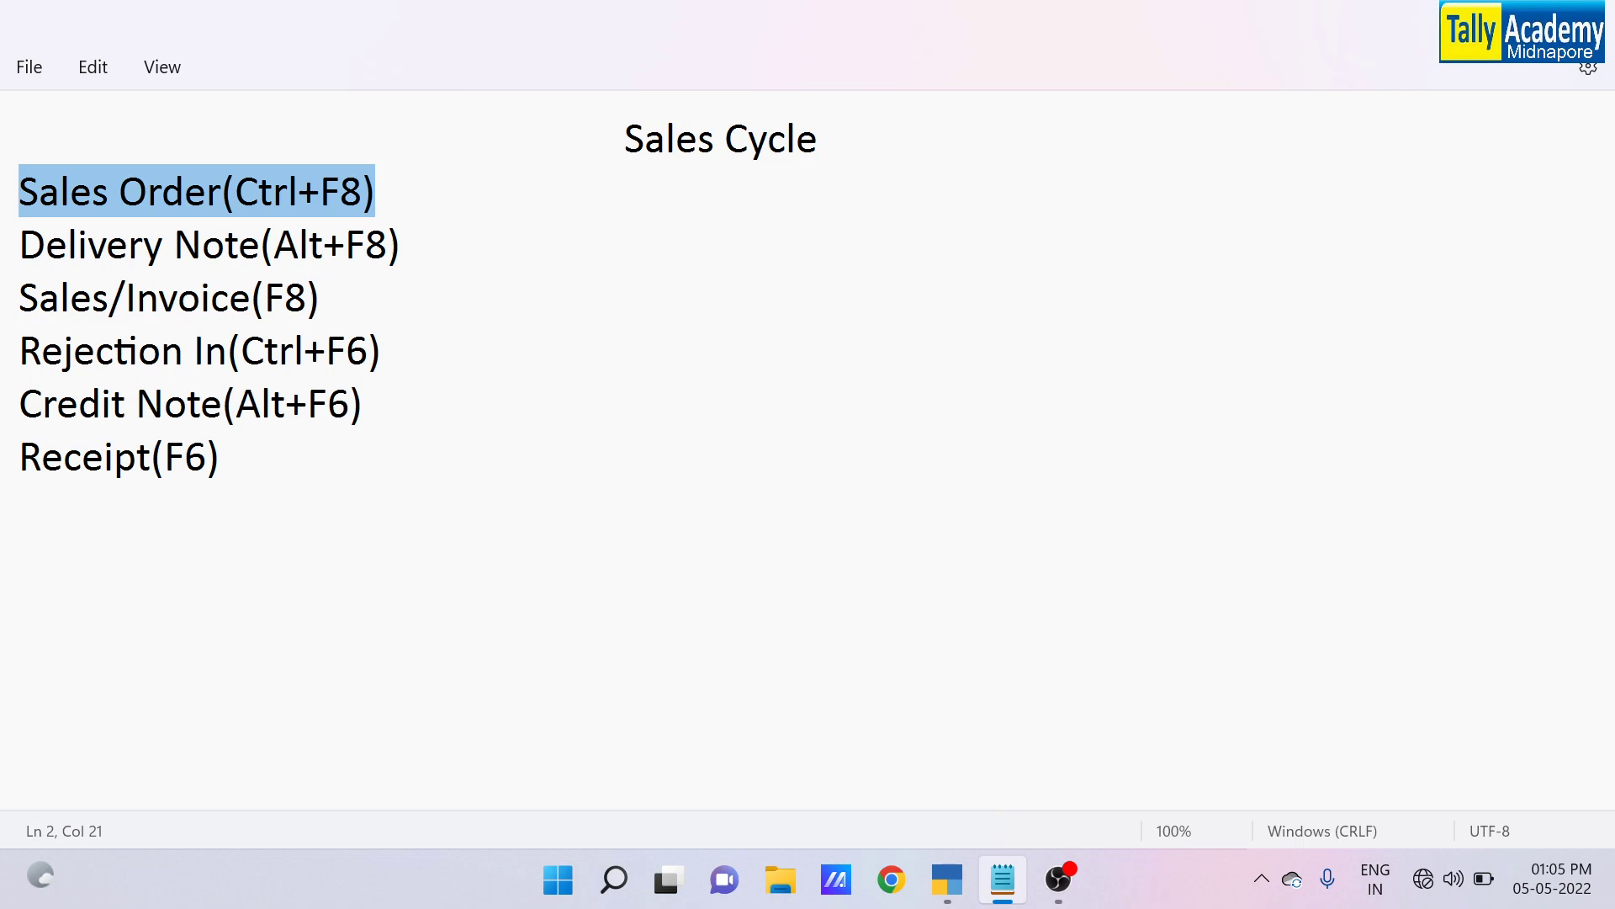
pyautogui.click(374, 194)
pyautogui.moveTo(20, 245); pyautogui.dragTo(400, 246)
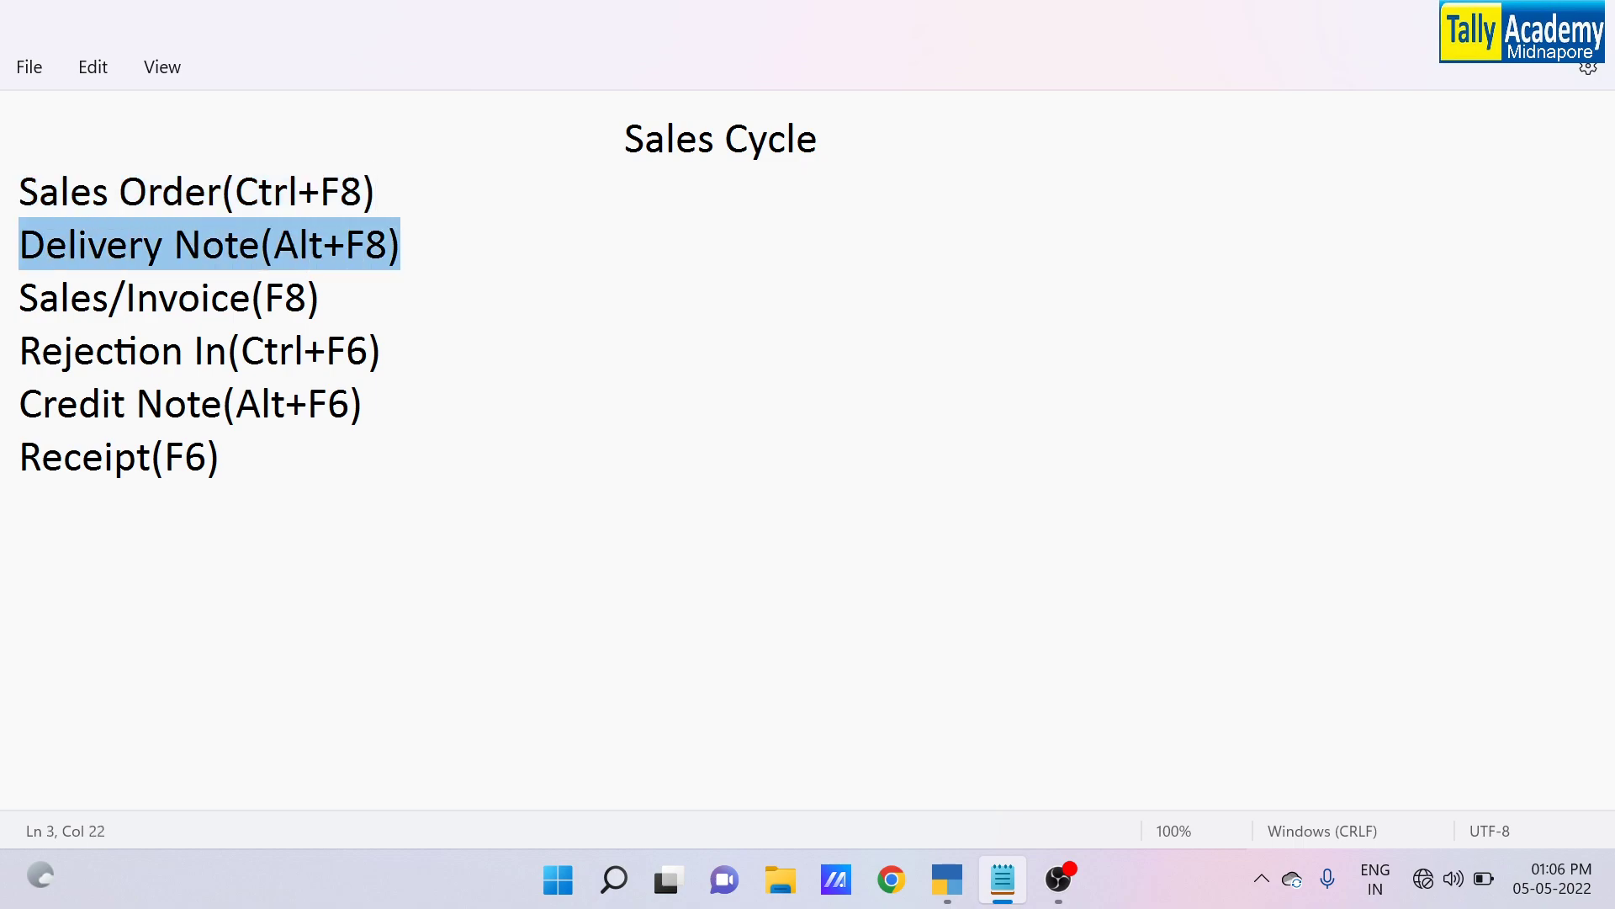
pyautogui.press('Right')
pyautogui.press('Right')
pyautogui.hotkey('shift', 'Right')
pyautogui.hotkey('shift', 'Right')
pyautogui.hotkey('shift', 'Right')
pyautogui.hotkey('shift', 'Right')
pyautogui.hotkey('shift', 'Right')
pyautogui.hotkey('shift', 'Right')
pyautogui.hotkey('shift', 'Right')
pyautogui.hotkey('shift', 'Right')
pyautogui.hotkey('shift', 'Right')
pyautogui.hotkey('shift', 'Right')
pyautogui.hotkey('shift', 'Right')
pyautogui.hotkey('shift', 'Right')
pyautogui.hotkey('shift', 'Right')
pyautogui.hotkey('shift', 'Right')
pyautogui.hotkey('shift', 'Right')
pyautogui.hotkey('shift', 'Right')
pyautogui.hotkey('shift', 'Right')
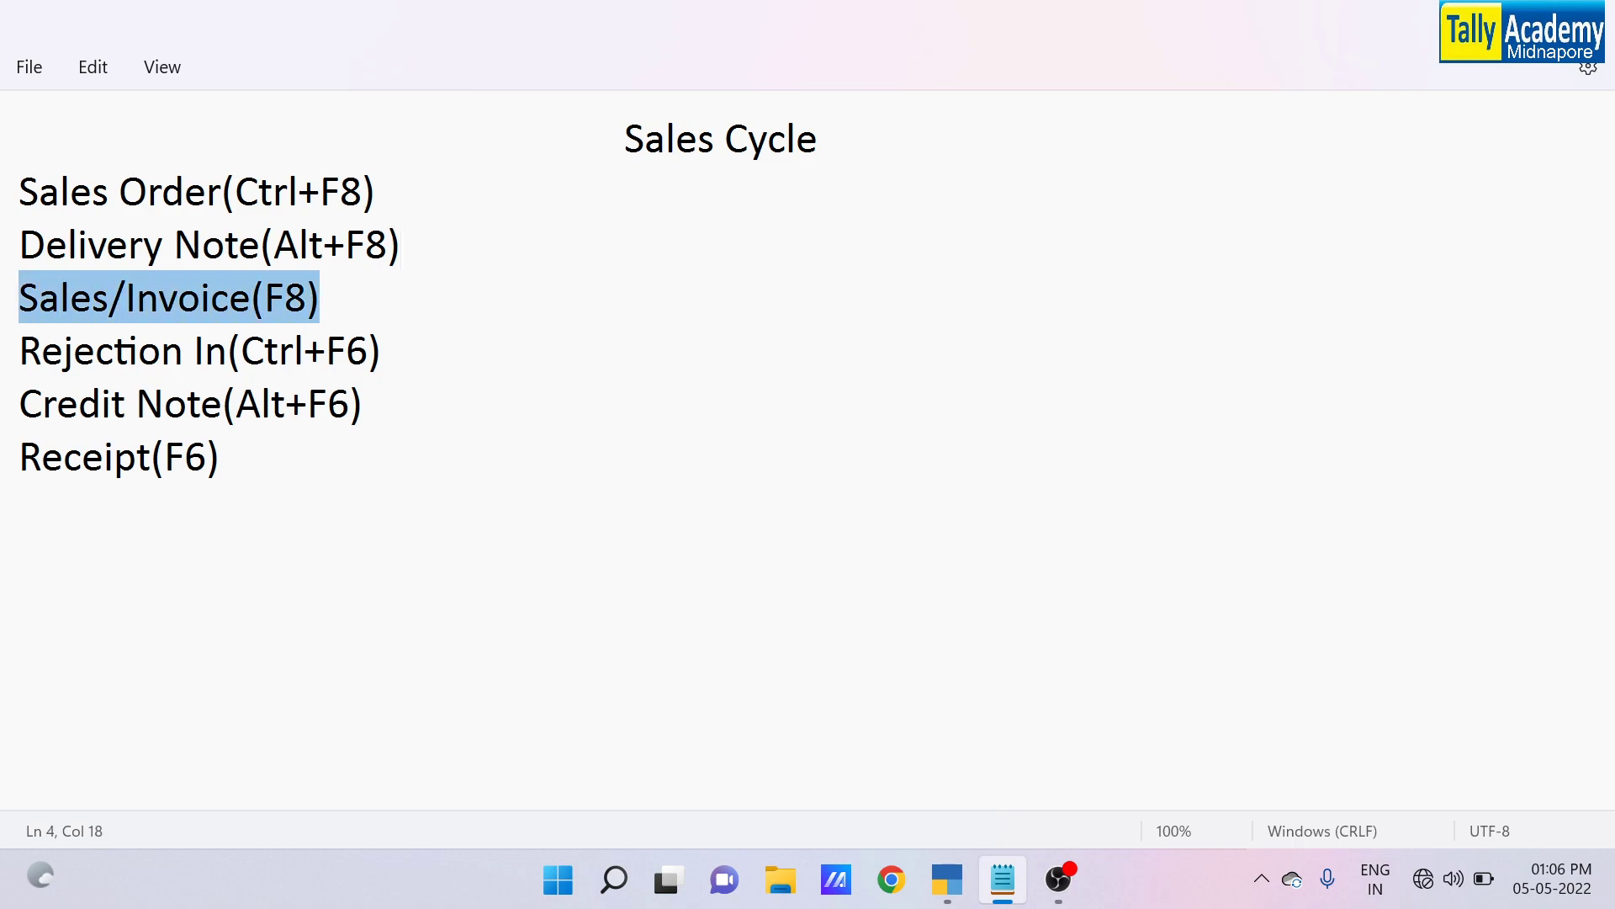
pyautogui.press('Right')
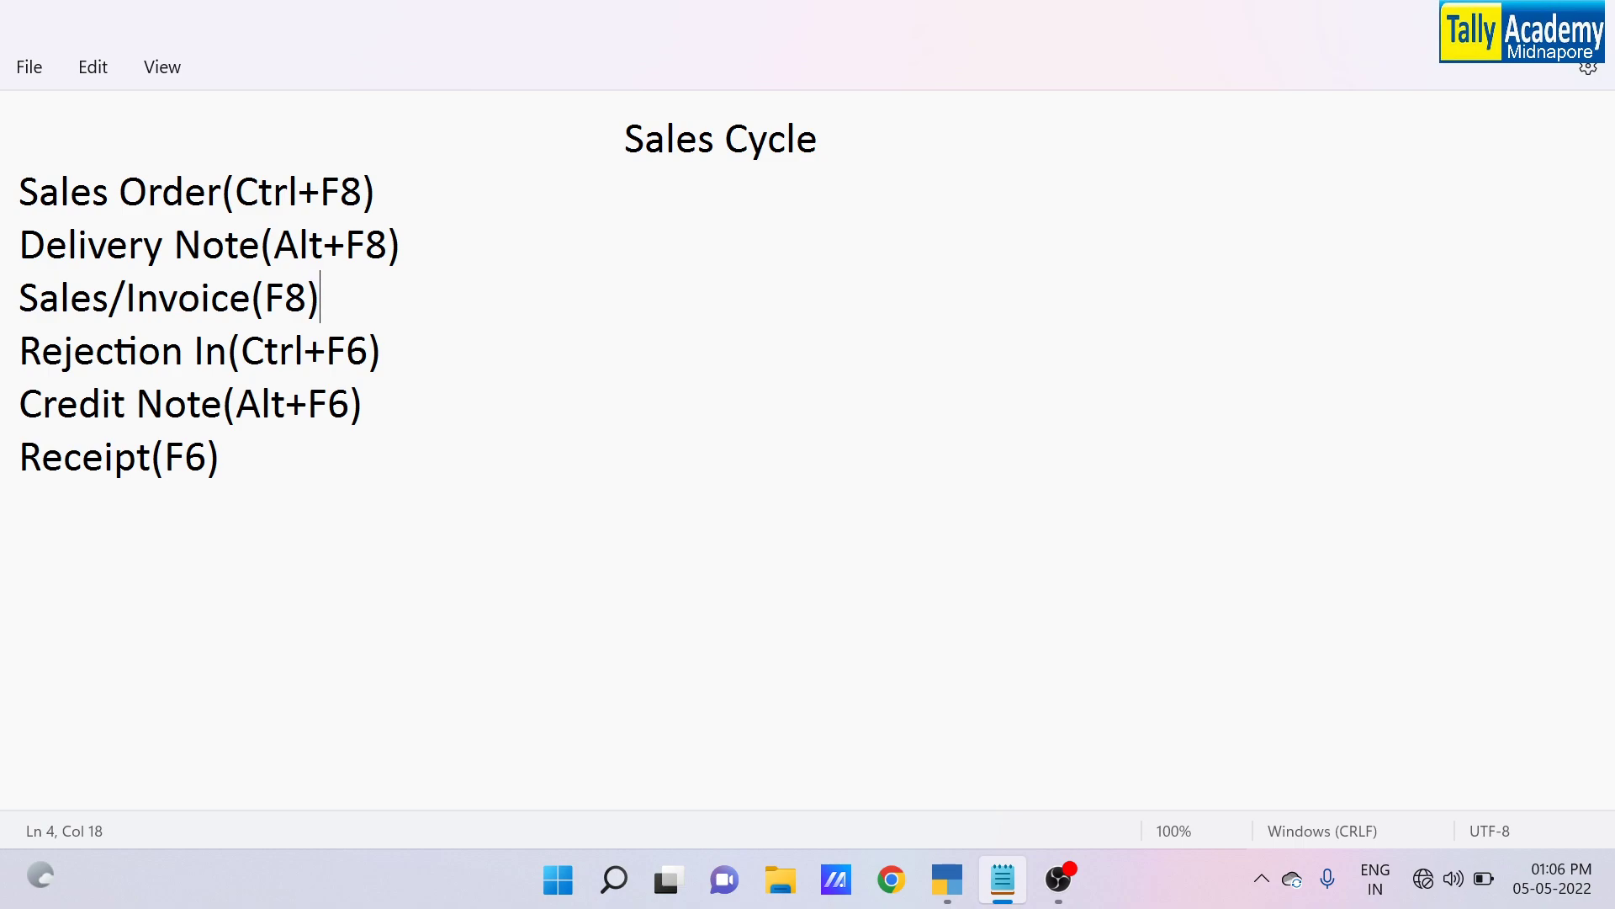
pyautogui.press('Right')
pyautogui.hotkey('shift', 'Right')
pyautogui.hotkey('shift', 'Right')
pyautogui.hotkey('shift', 'Right')
pyautogui.hotkey('shift', 'Right')
pyautogui.hotkey('shift', 'Right')
pyautogui.hotkey('shift', 'Right')
pyautogui.hotkey('shift', 'Right')
pyautogui.hotkey('shift', 'Right')
pyautogui.hotkey('shift', 'Right')
pyautogui.hotkey('shift', 'Right')
pyautogui.hotkey('shift', 'Right')
pyautogui.hotkey('shift', 'Right')
pyautogui.hotkey('shift', 'Right')
pyautogui.hotkey('shift', 'Right')
pyautogui.hotkey('shift', 'Right')
pyautogui.hotkey('shift', 'Right')
pyautogui.hotkey('shift', 'Right')
pyautogui.hotkey('shift', 'Right')
pyautogui.hotkey('shift', 'Right')
pyautogui.hotkey('shift', 'Right')
pyautogui.hotkey('shift', 'Right')
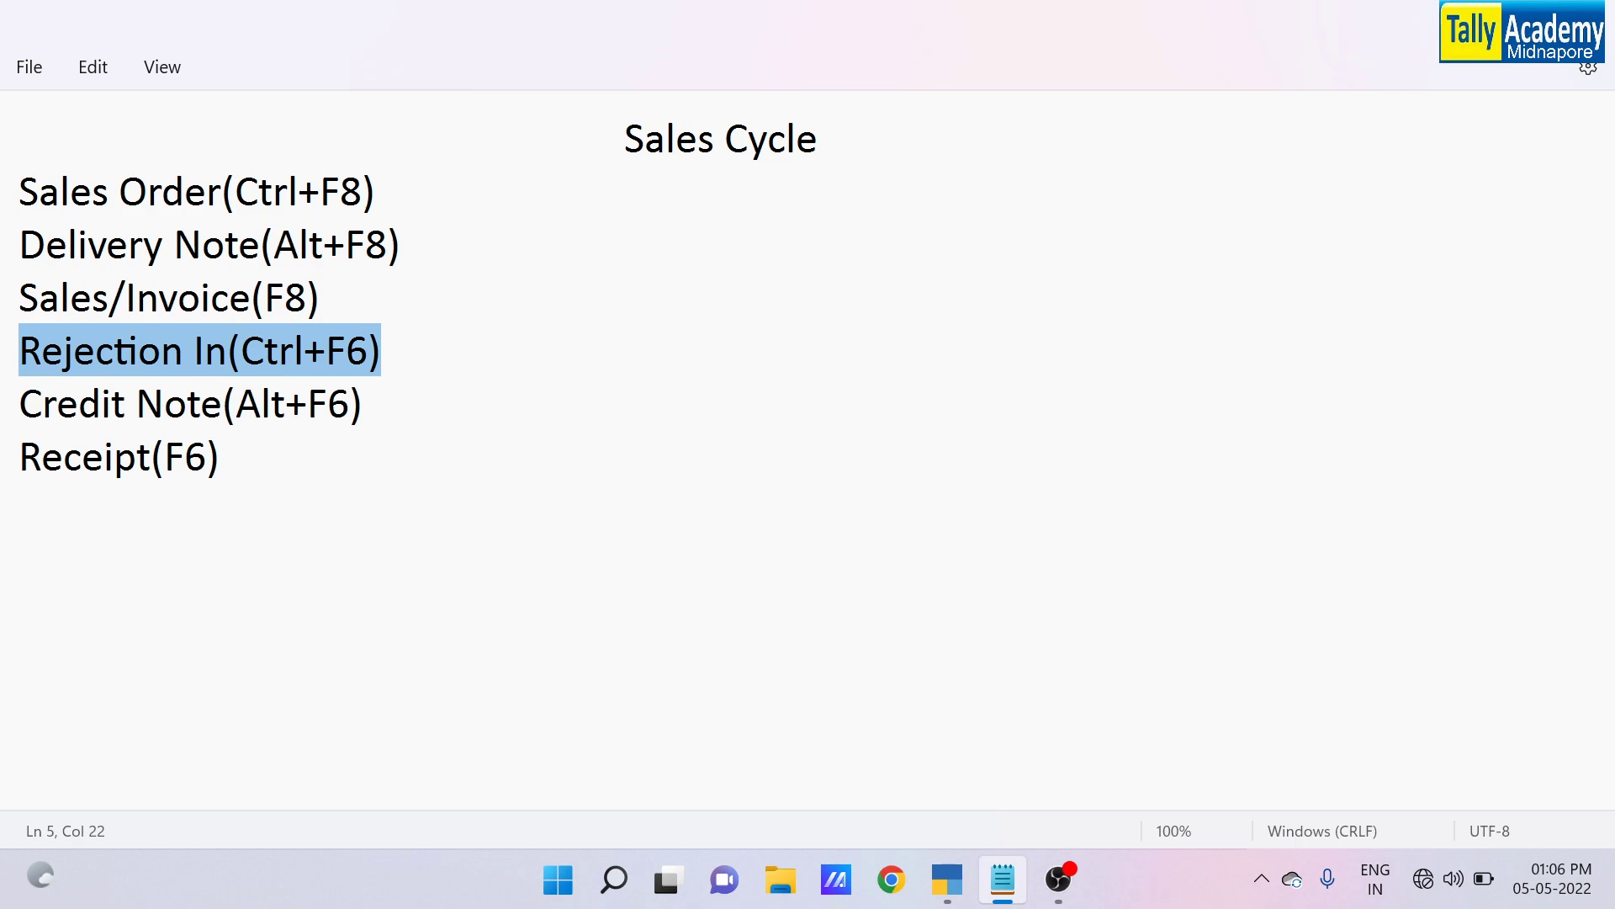
pyautogui.click(286, 404)
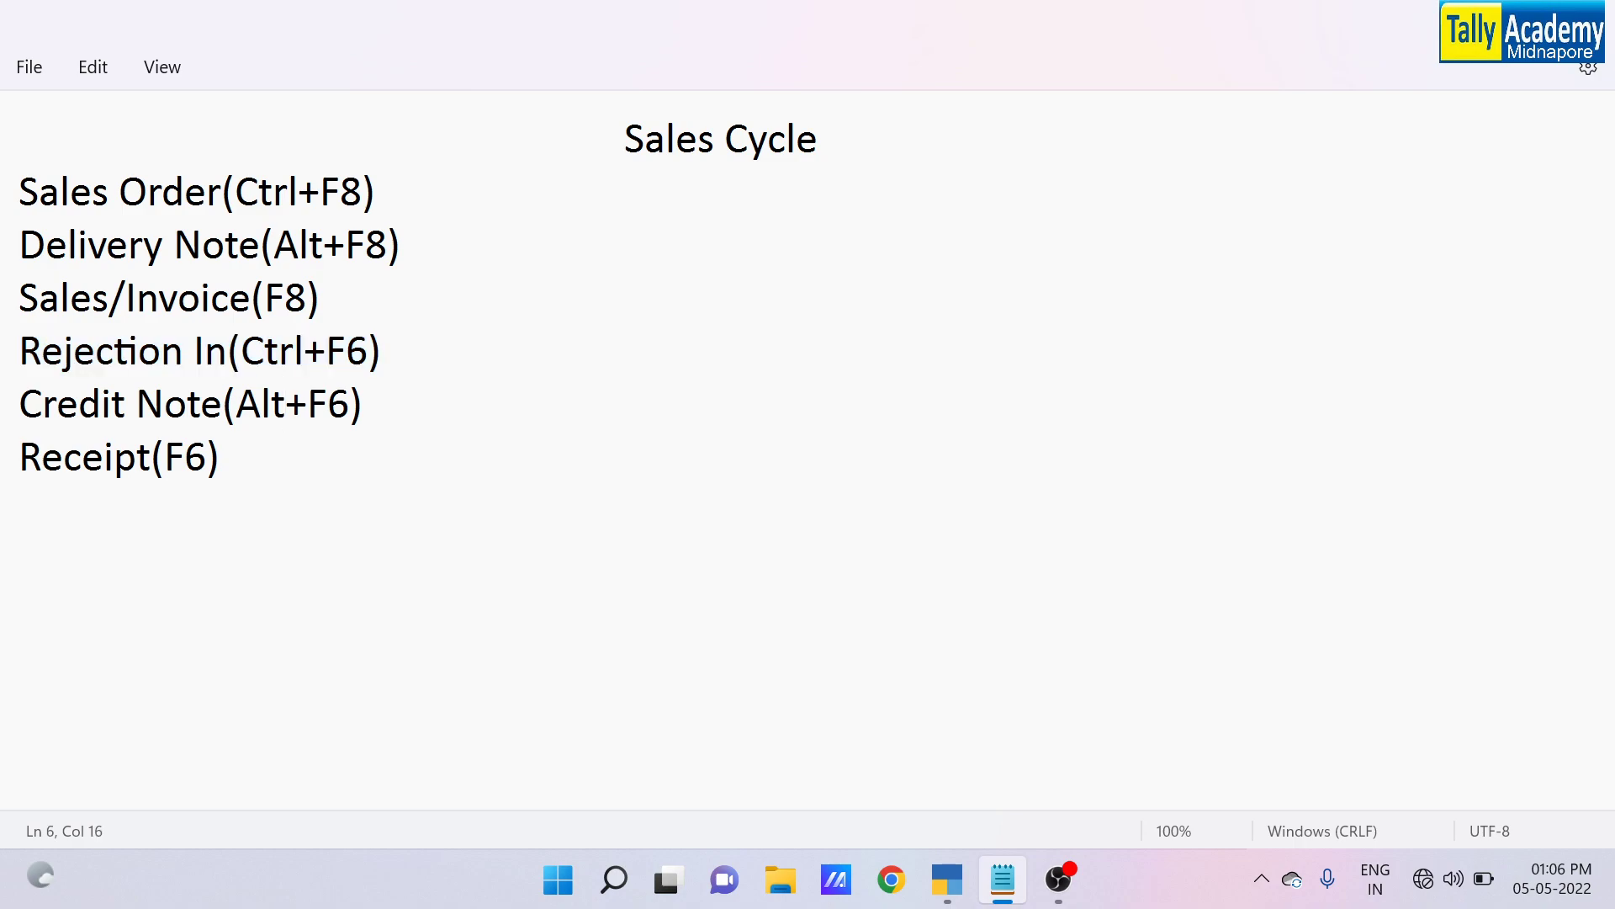
pyautogui.press('Home')
pyautogui.hotkey('shift', 'Right')
pyautogui.hotkey('shift', 'Right')
pyautogui.hotkey('shift', 'Right')
pyautogui.hotkey('shift', 'Right')
pyautogui.hotkey('shift', 'Right')
pyautogui.hotkey('shift', 'Right')
pyautogui.hotkey('shift', 'Right')
pyautogui.hotkey('shift', 'Right')
pyautogui.hotkey('shift', 'Right')
pyautogui.hotkey('shift', 'Right')
pyautogui.hotkey('shift', 'Right')
pyautogui.hotkey('shift', 'Right')
pyautogui.hotkey('shift', 'Right')
pyautogui.hotkey('shift', 'Right')
pyautogui.hotkey('shift', 'Right')
pyautogui.hotkey('shift', 'Right')
pyautogui.hotkey('shift', 'Right')
pyautogui.hotkey('shift', 'Right')
pyautogui.hotkey('shift', 'Right')
pyautogui.press('Right')
pyautogui.press('Right')
pyautogui.hotkey('shift', 'Right')
pyautogui.hotkey('shift', 'Right')
pyautogui.hotkey('shift', 'Right')
pyautogui.hotkey('shift', 'Right')
pyautogui.hotkey('shift', 'Right')
pyautogui.hotkey('shift', 'Right')
pyautogui.hotkey('shift', 'Right')
pyautogui.hotkey('shift', 'Right')
pyautogui.hotkey('shift', 'Right')
pyautogui.hotkey('shift', 'Right')
pyautogui.hotkey('shift', 'Right')
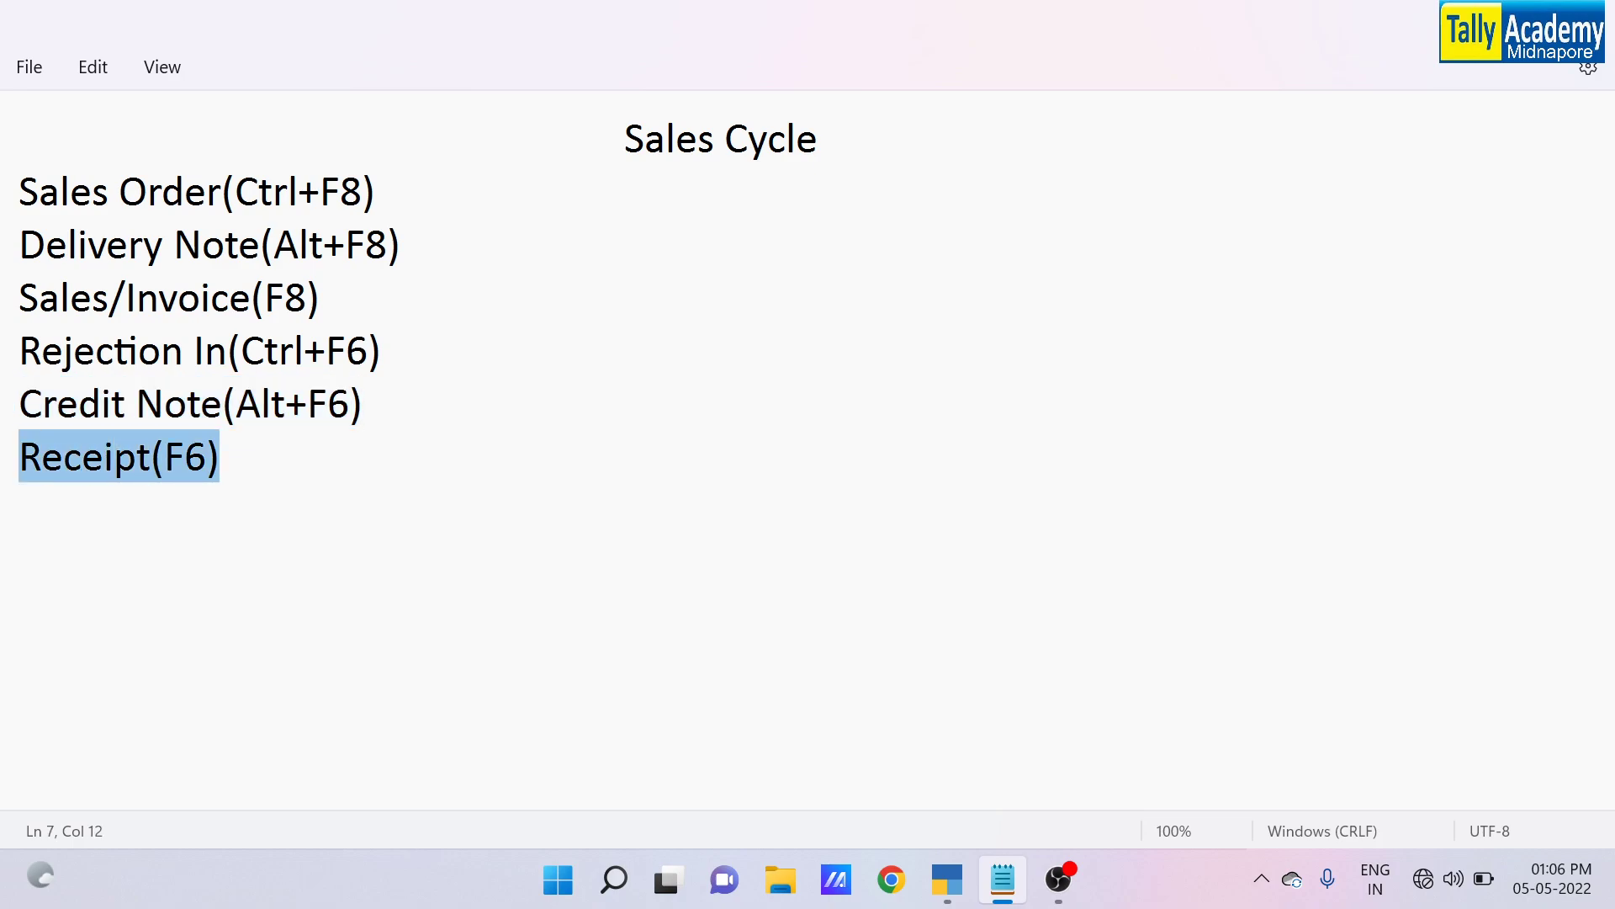
pyautogui.click(399, 244)
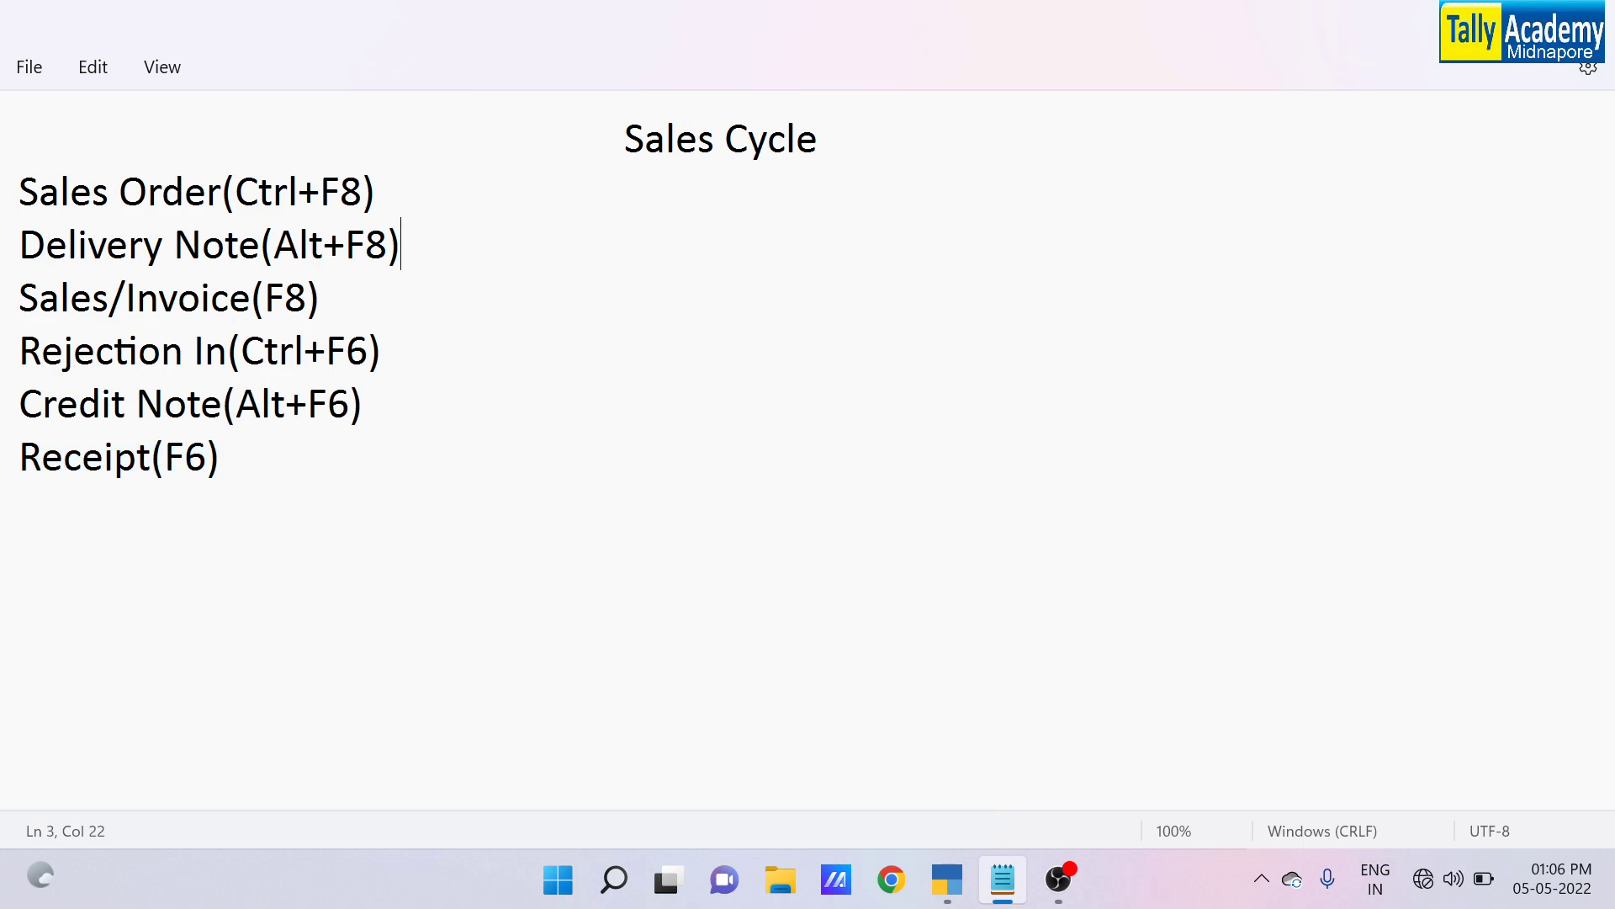
pyautogui.moveTo(624, 138); pyautogui.dragTo(817, 139)
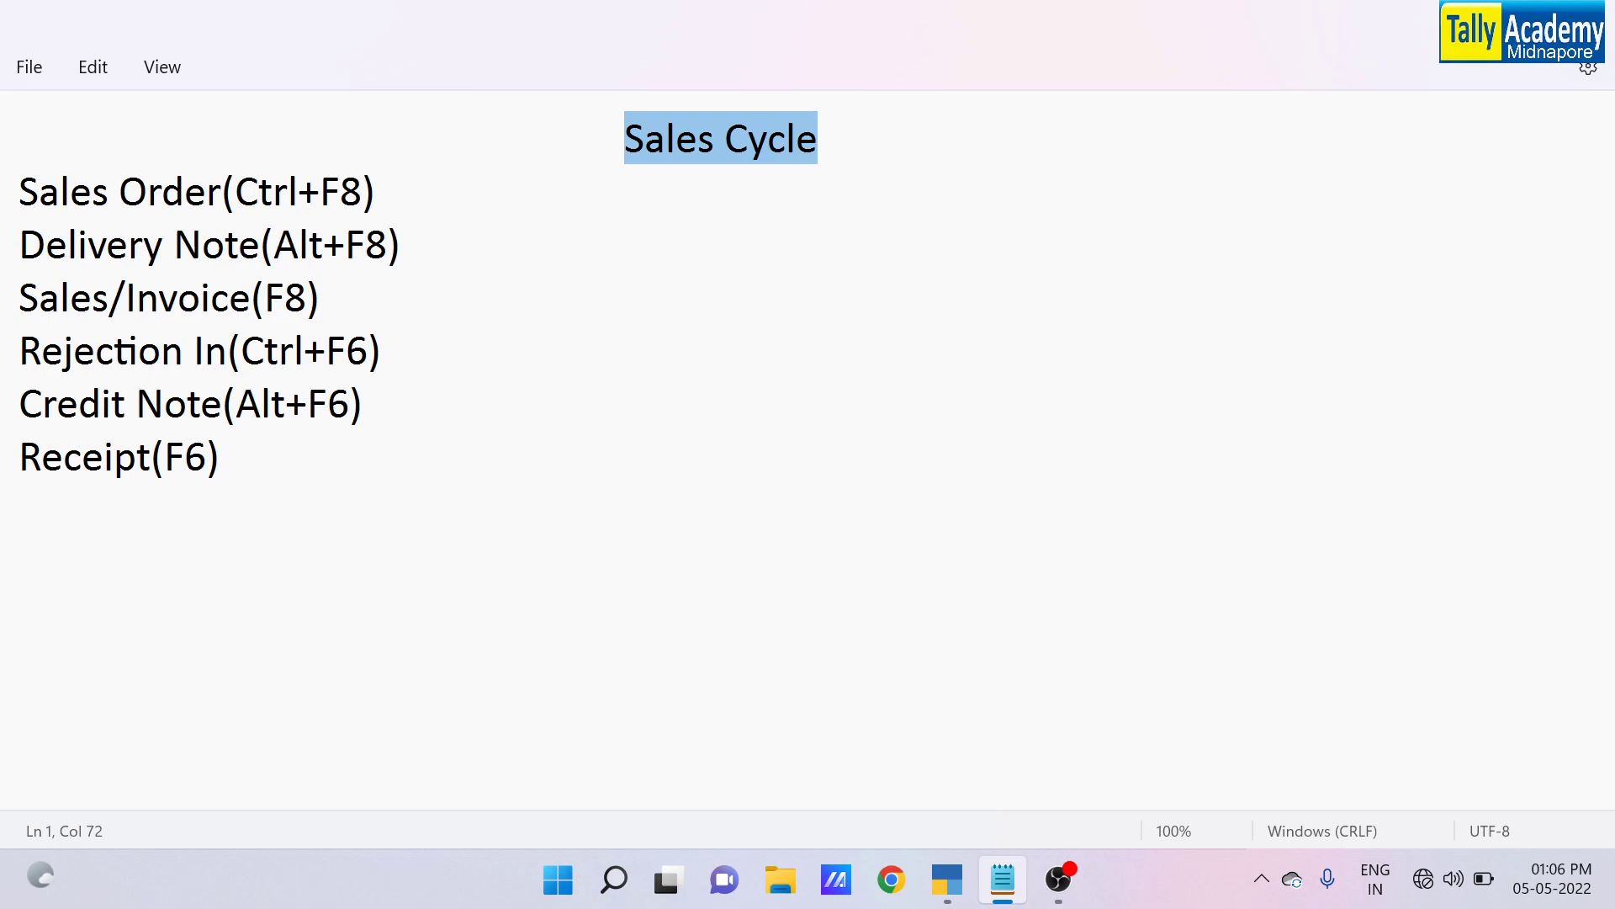
# Switch to TallyPrime and check the Stock Summary report for the closing stock
pyautogui.hotkey('alt', 'Tab')
pyautogui.hotkey('alt', 'Tab')
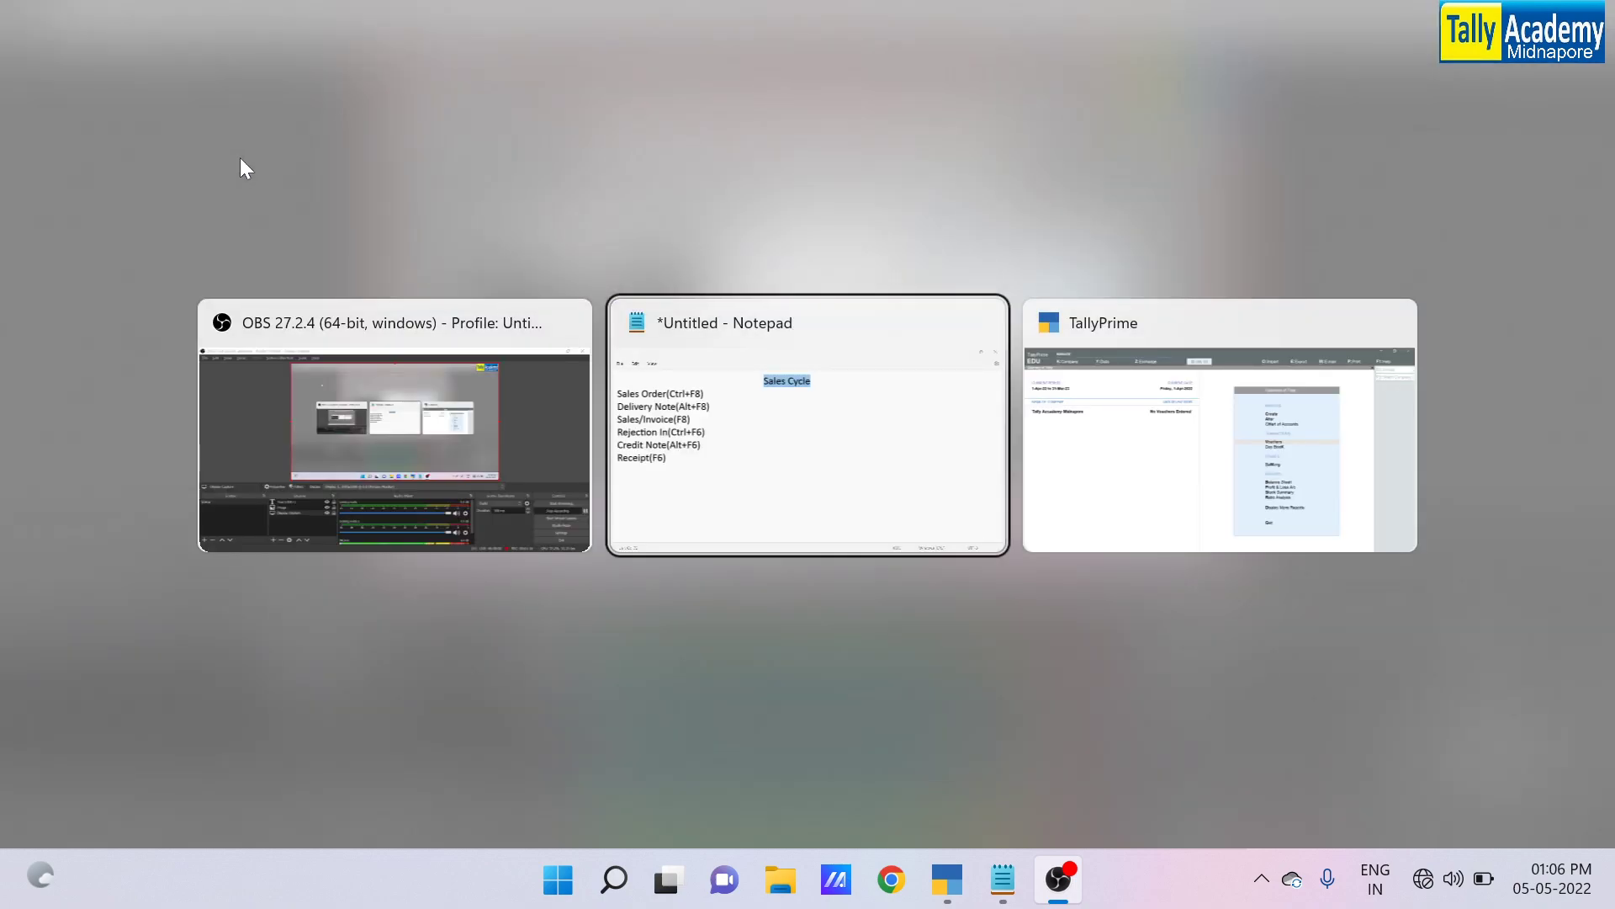
pyautogui.hotkey('alt', 'Tab')
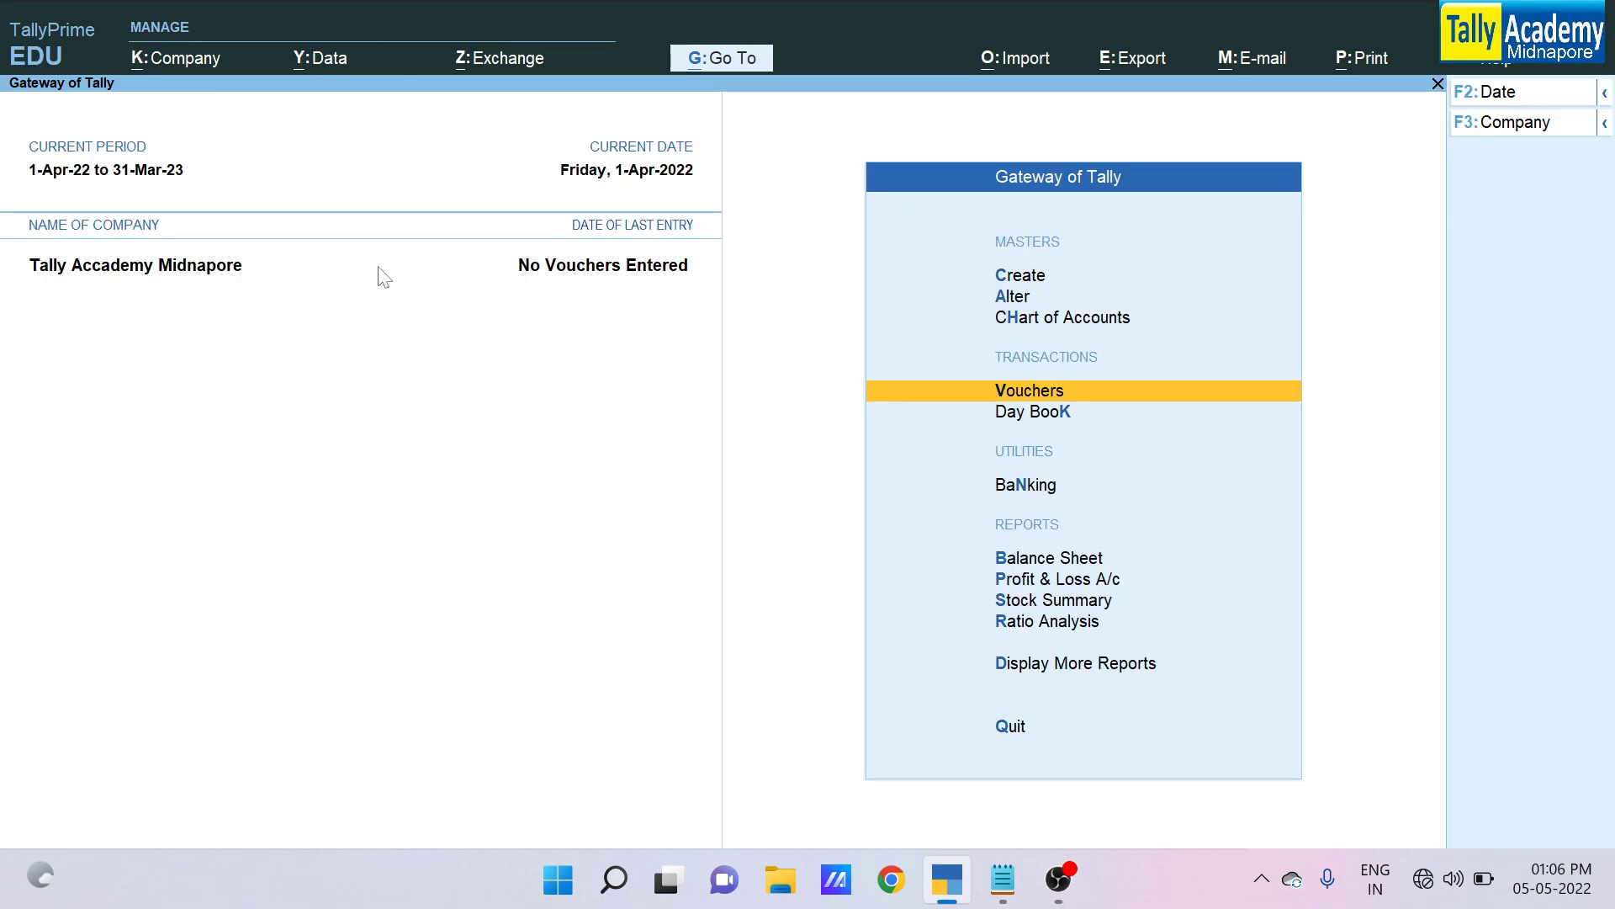
pyautogui.press('s')
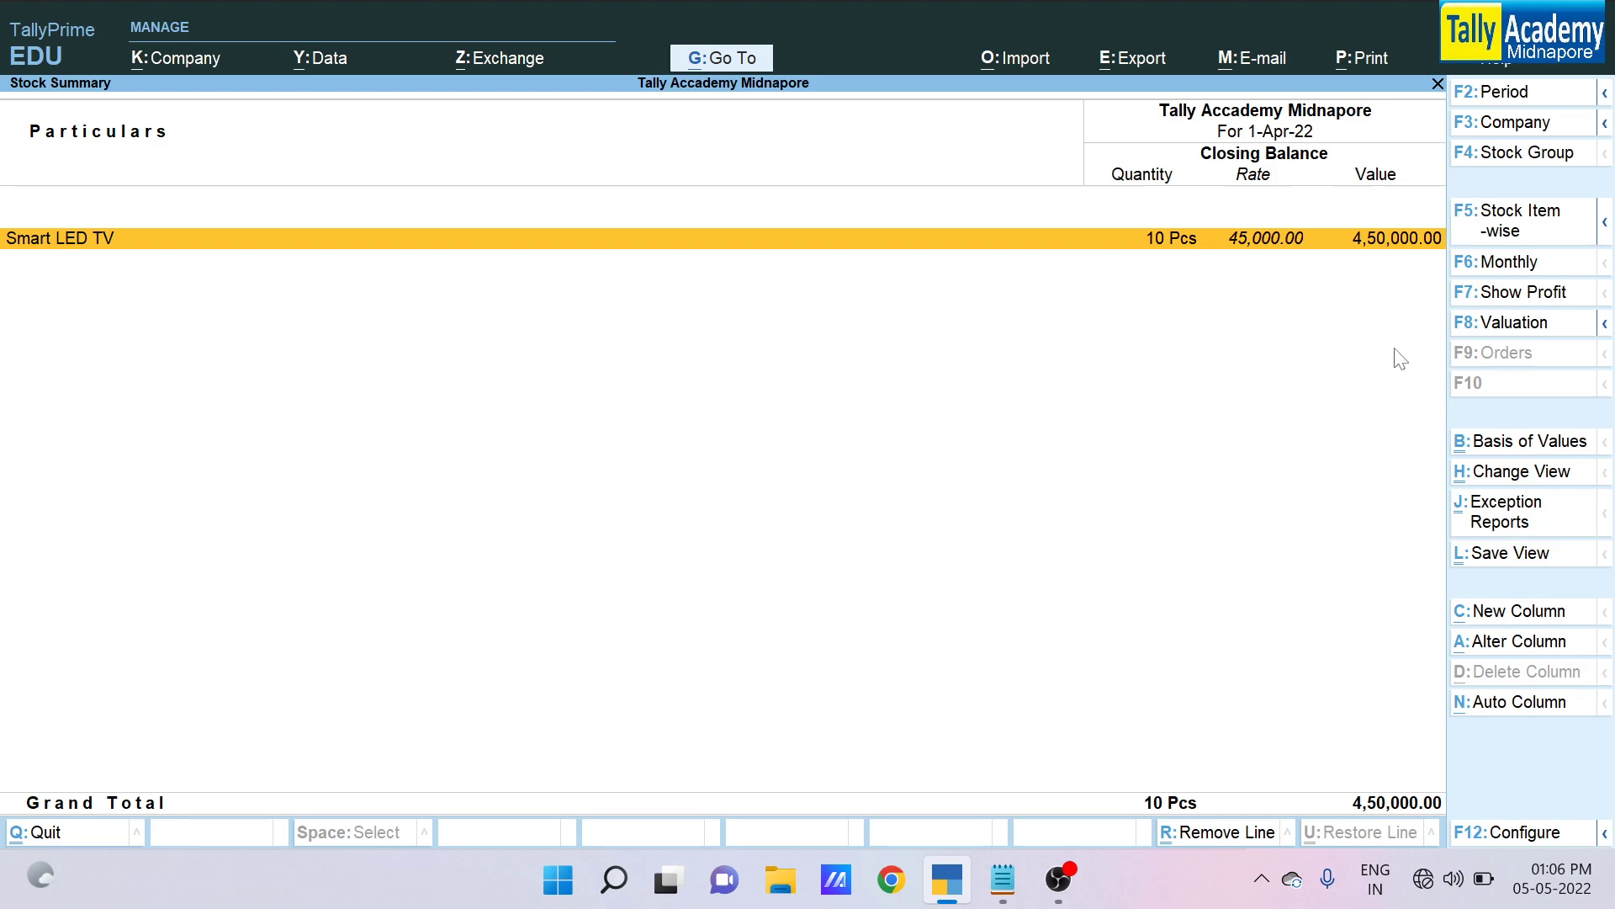
pyautogui.press('Escape')
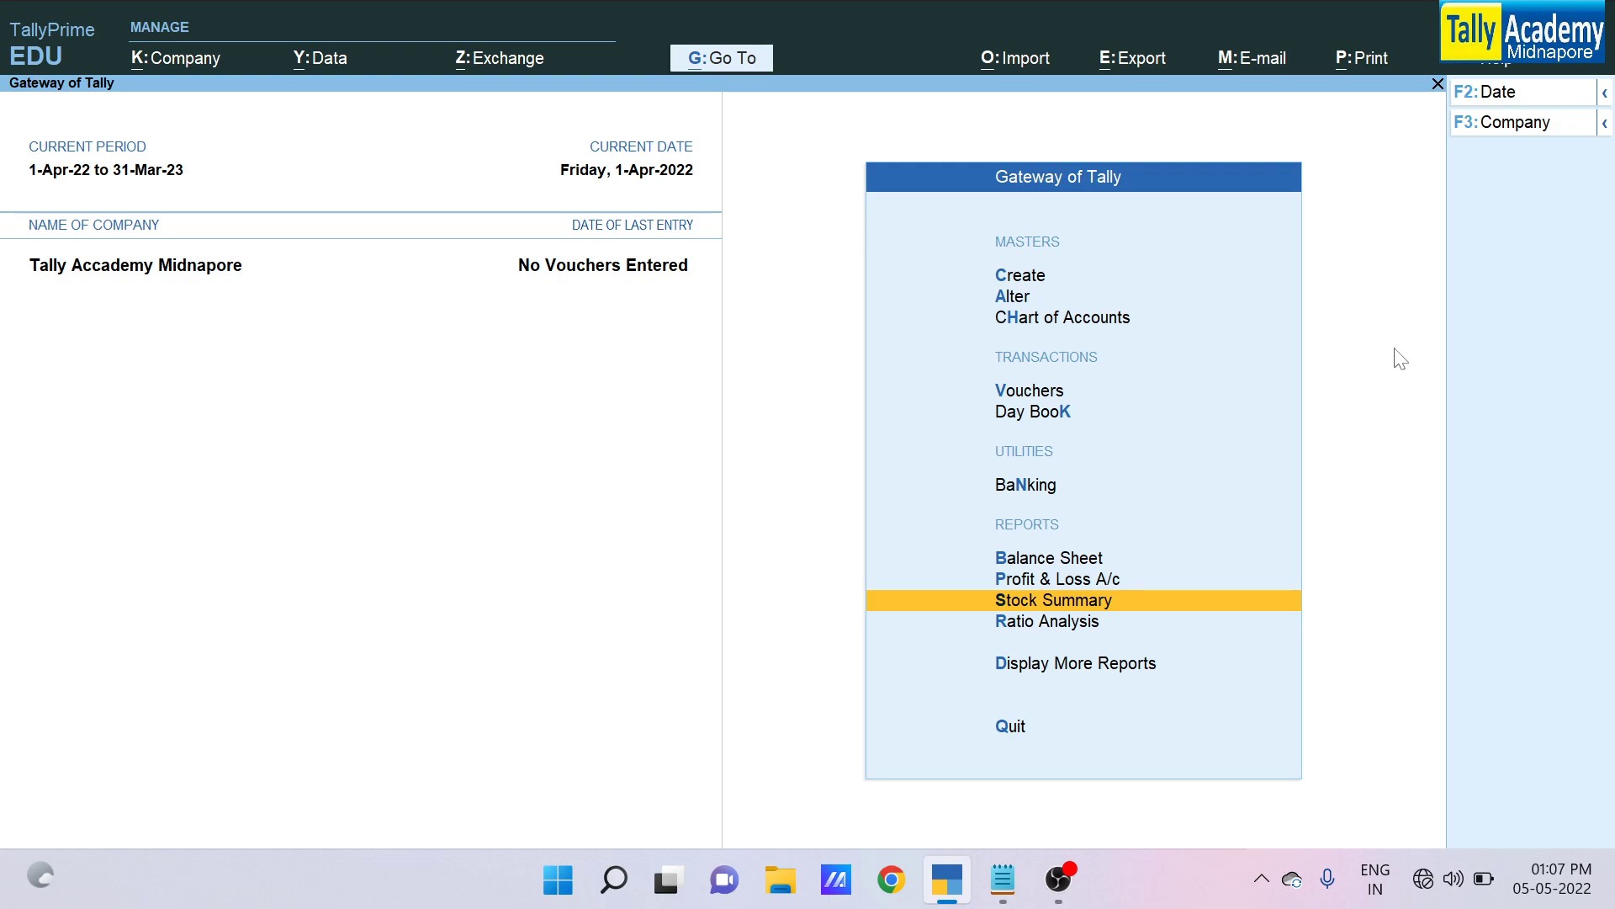
# Start voucher entry and list all other voucher types, including the inactive ones
pyautogui.press('v')
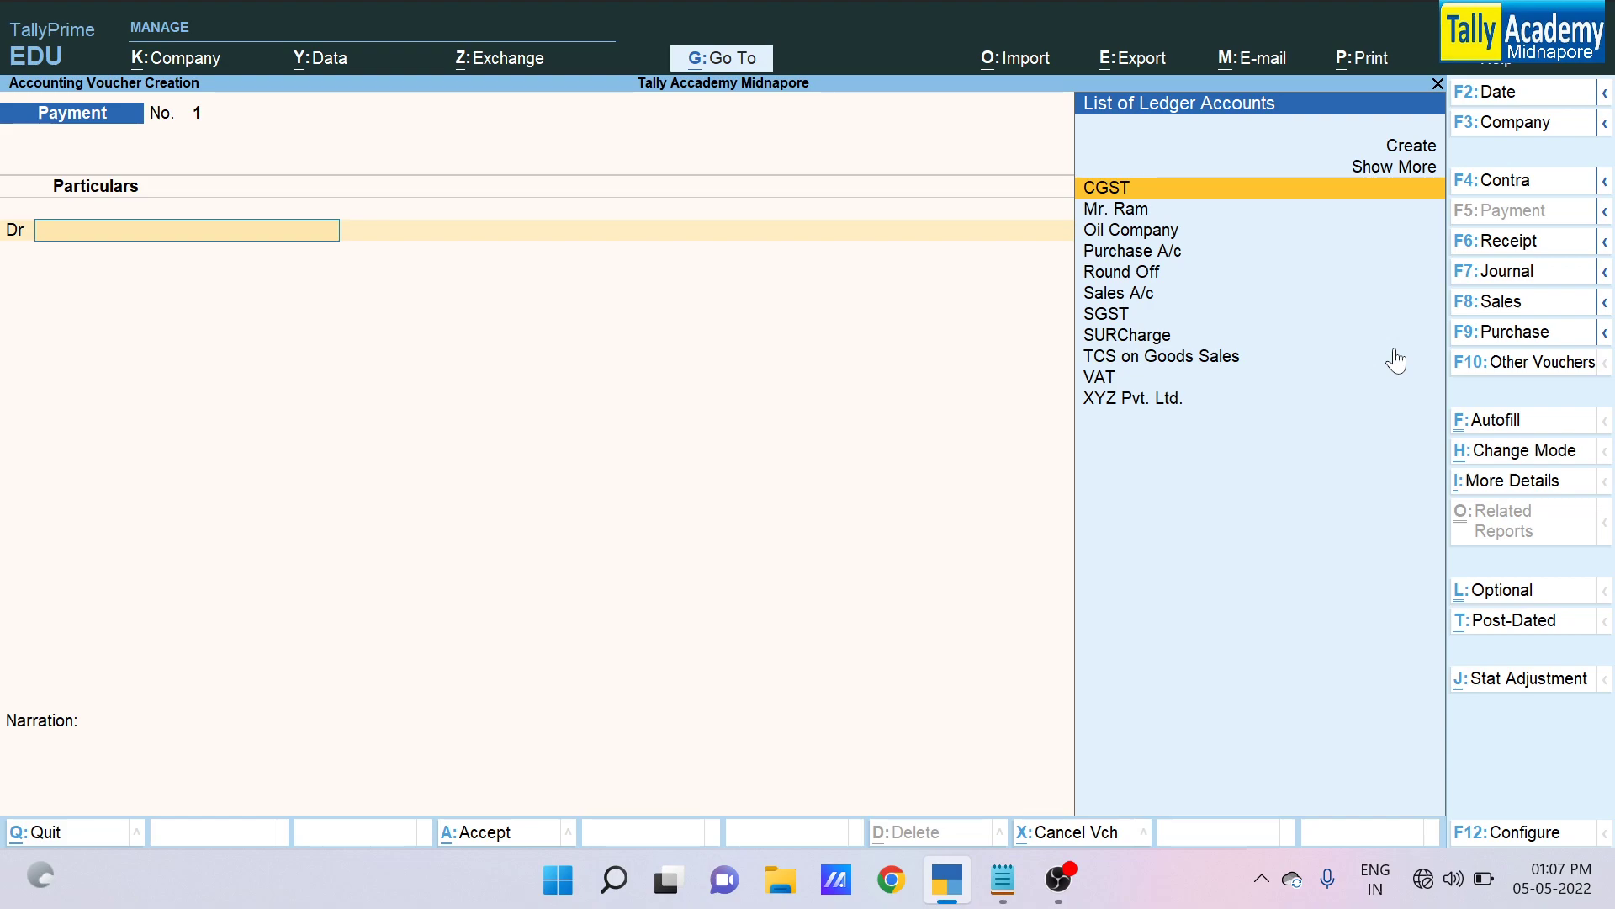
pyautogui.press('Up')
pyautogui.press('Down')
pyautogui.press('F10')
pyautogui.press('Up')
pyautogui.press('Up')
pyautogui.press('Up')
pyautogui.press('Up')
pyautogui.press('Up')
pyautogui.press('Up')
pyautogui.press('Return')
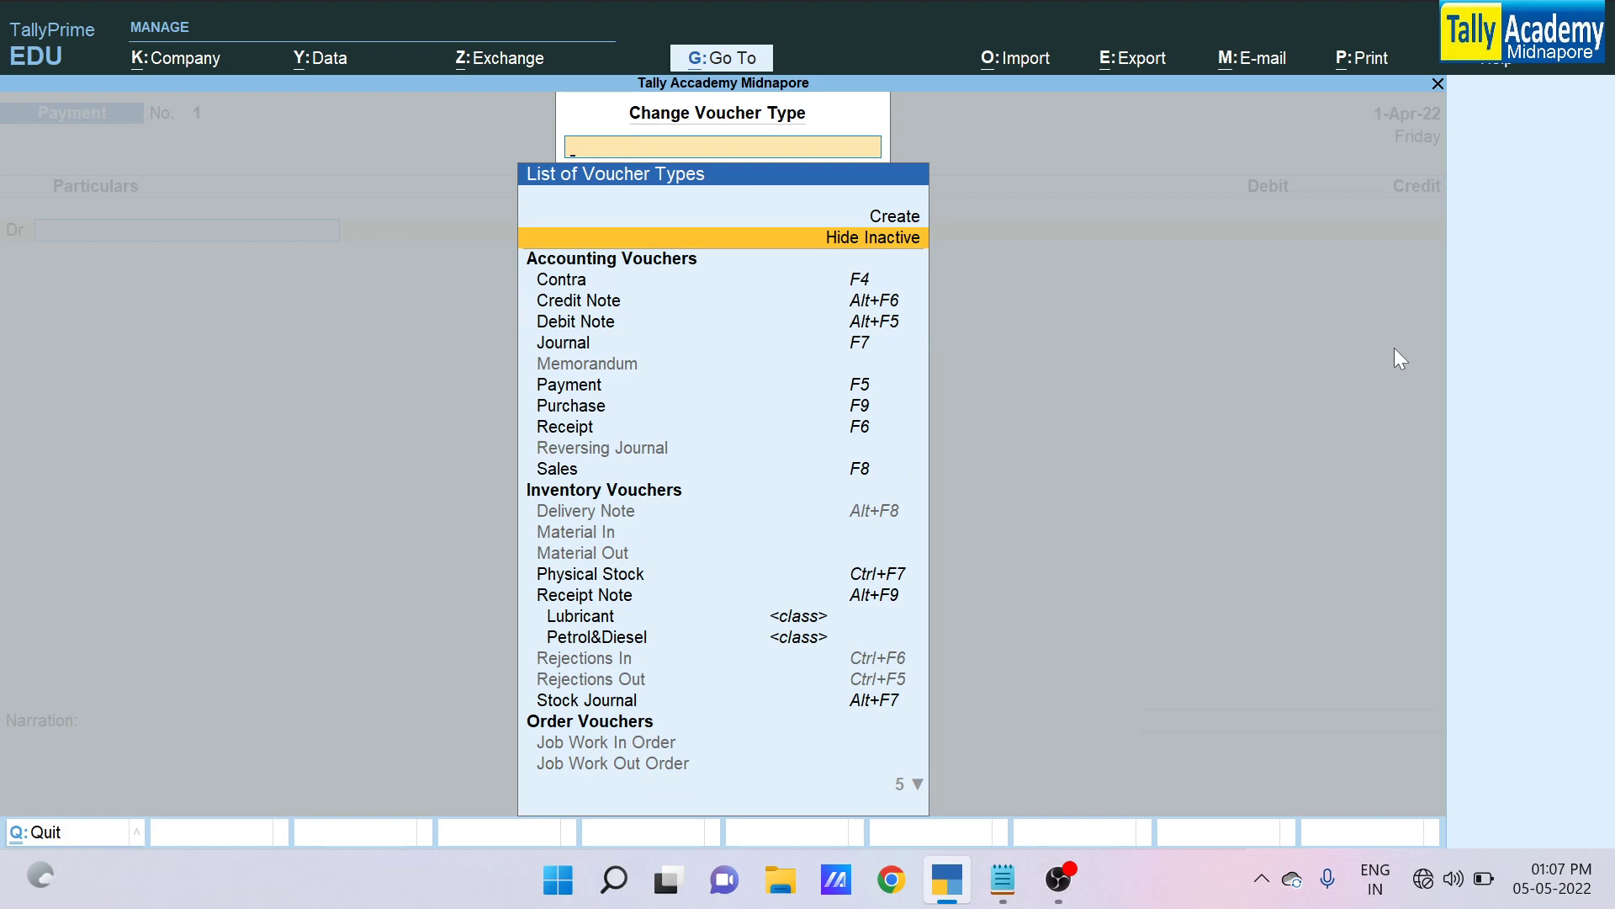
# Change the voucher type to Sales Order and activate that voucher type
pyautogui.press('Down')
pyautogui.press('Down')
pyautogui.press('Down')
pyautogui.press('Down')
pyautogui.press('Down')
pyautogui.press('Down')
pyautogui.press('Down')
pyautogui.press('Down')
pyautogui.press('Down')
pyautogui.press('Down')
pyautogui.press('Down')
pyautogui.press('Down')
pyautogui.press('Down')
pyautogui.press('Down')
pyautogui.press('Down')
pyautogui.press('Down')
pyautogui.press('Down')
pyautogui.press('Down')
pyautogui.press('Down')
pyautogui.press('Down')
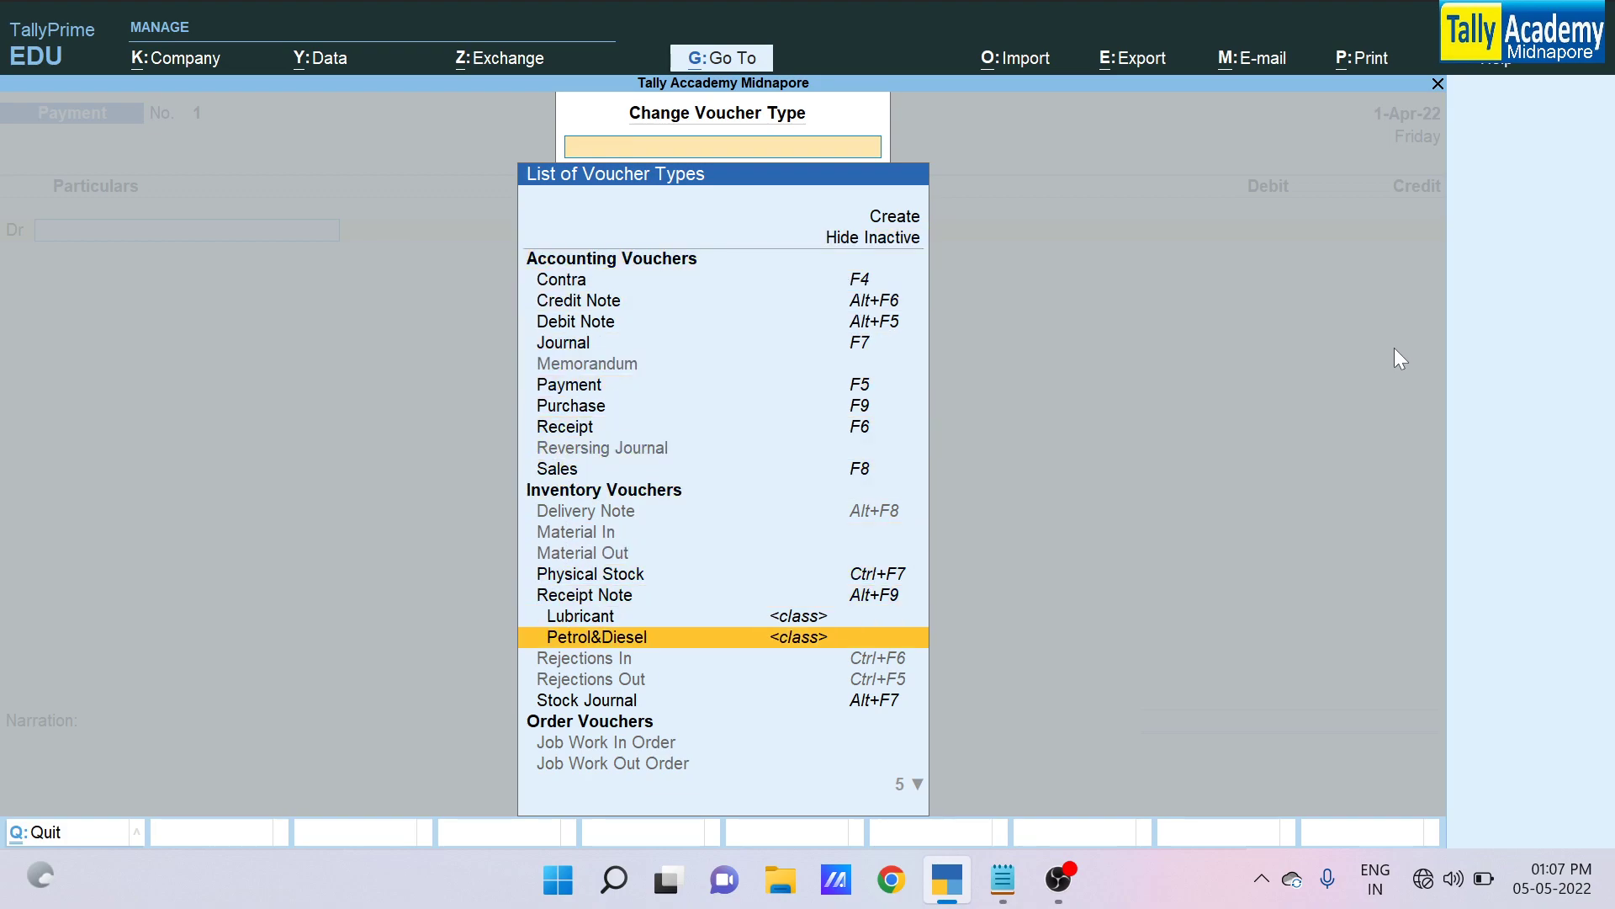
pyautogui.press('Down')
pyautogui.press('Down')
pyautogui.press('Down')
pyautogui.press('Down')
pyautogui.press('Down')
pyautogui.press('Down')
pyautogui.press('Down')
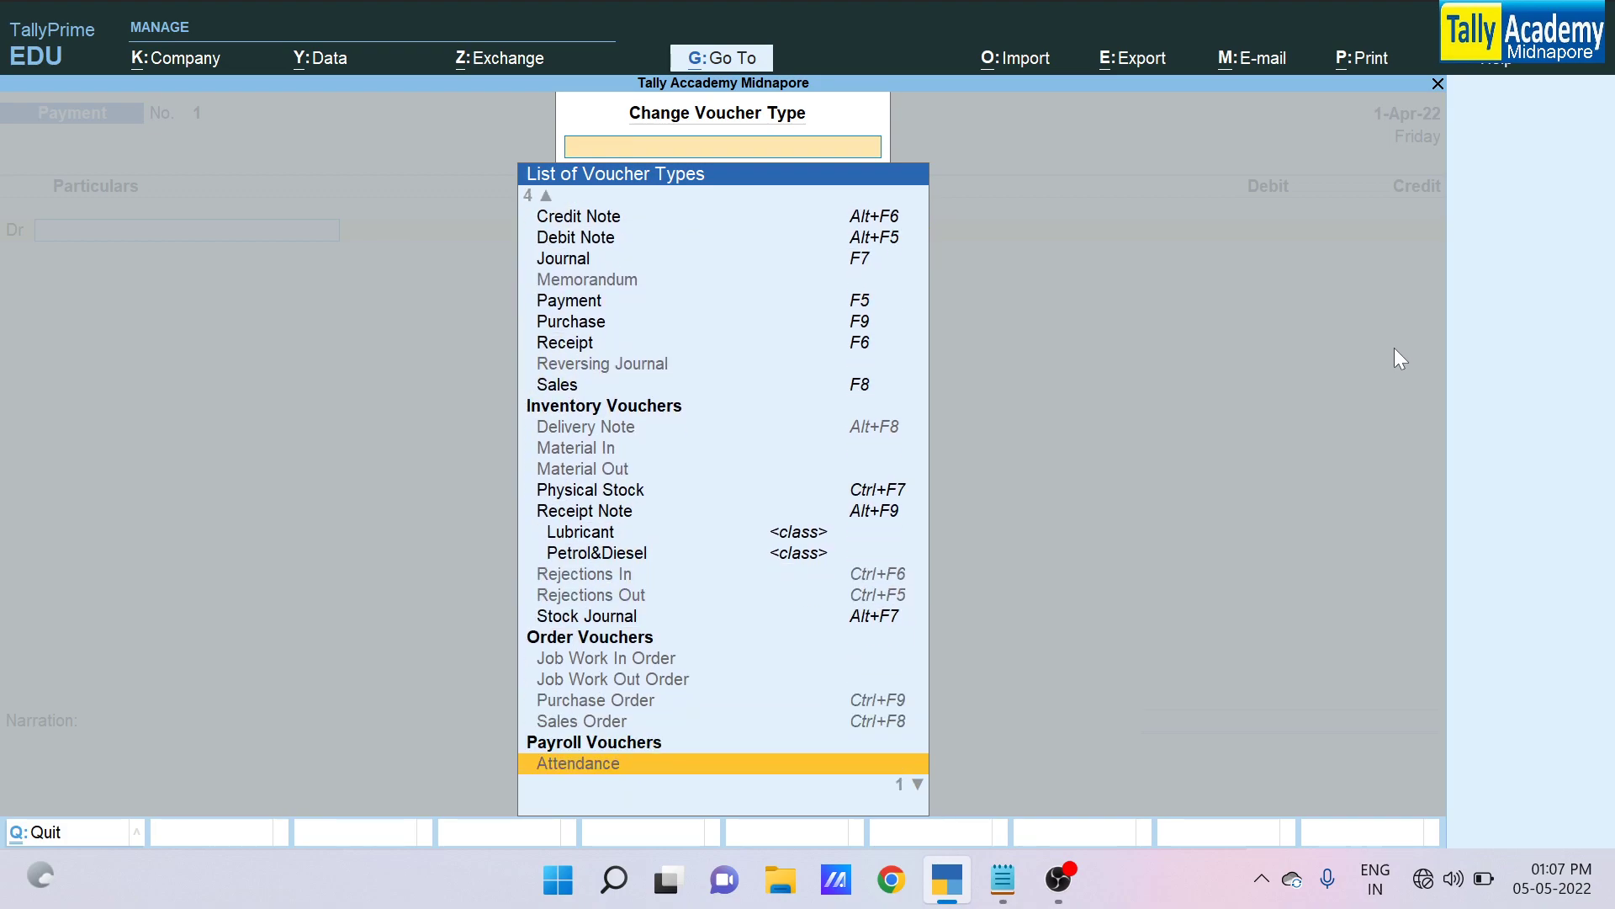
pyautogui.press('Up')
pyautogui.press('Up')
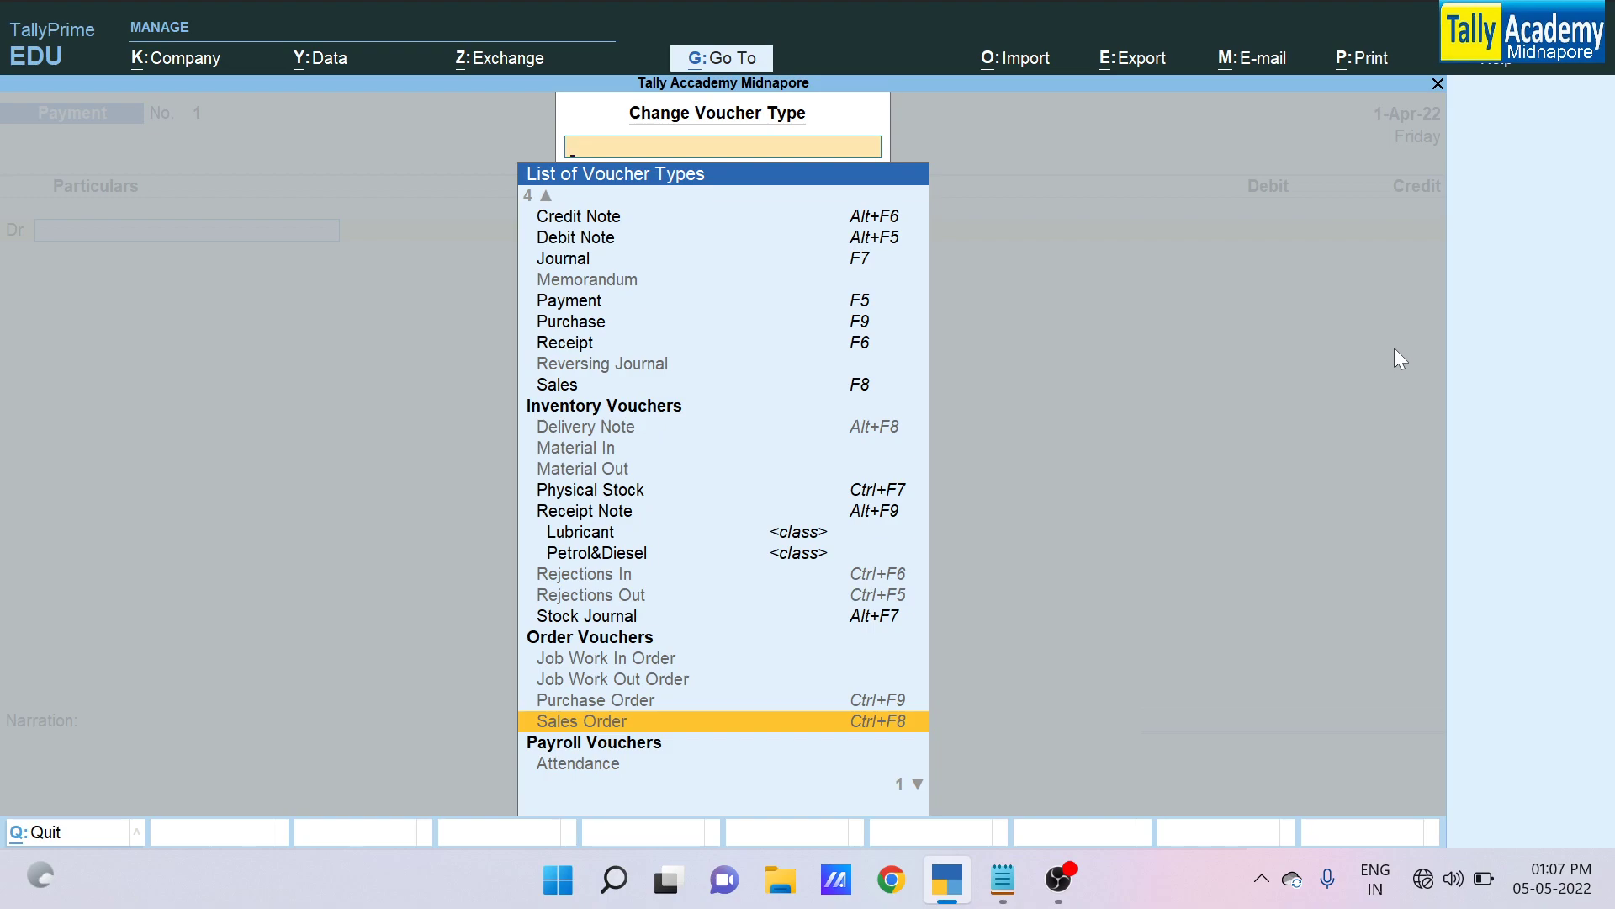
pyautogui.press('Return')
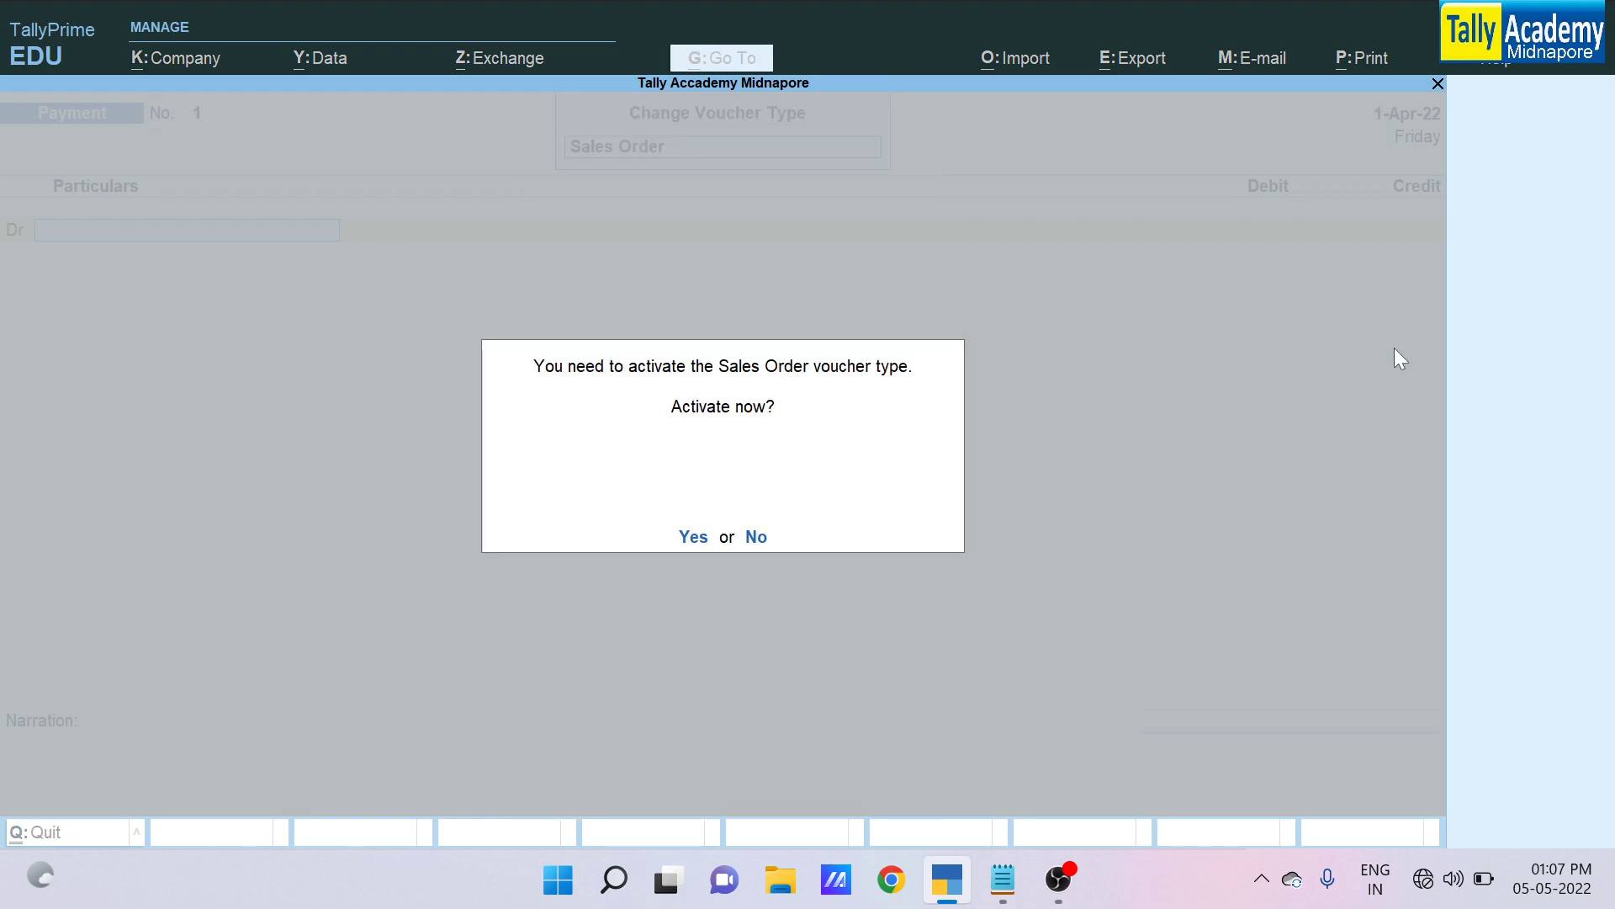
pyautogui.press('y')
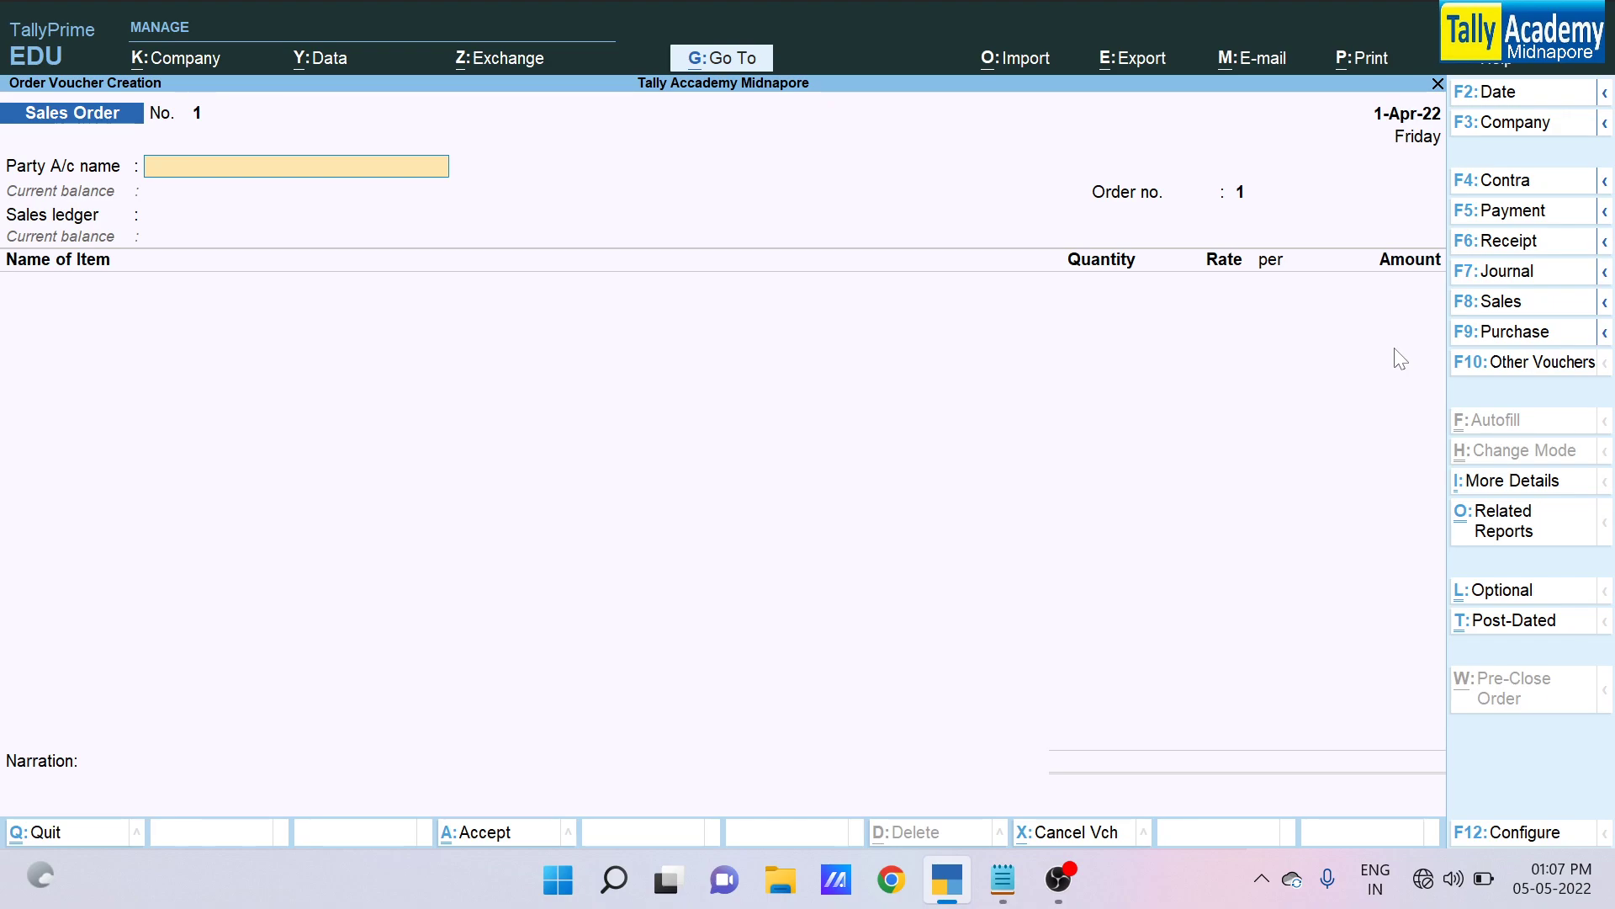
# Create a new party ledger named ABC Pvt. Ltd. under the Sundry Debtors group from the sales order
pyautogui.hotkey('alt', 'c')
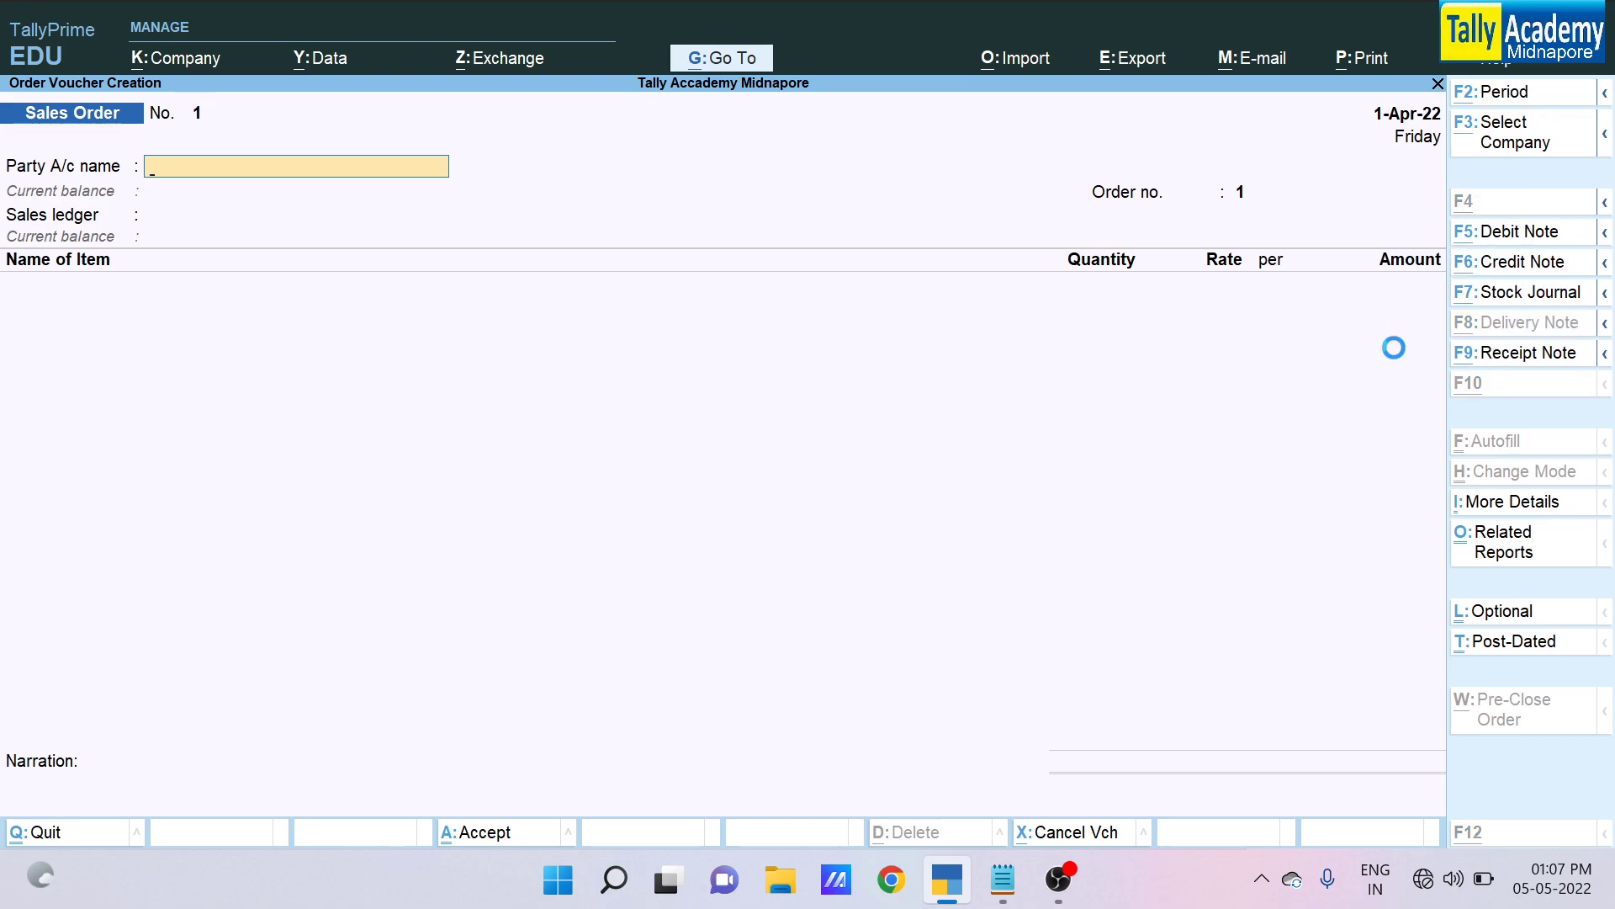
pyautogui.write('ABC Pv')
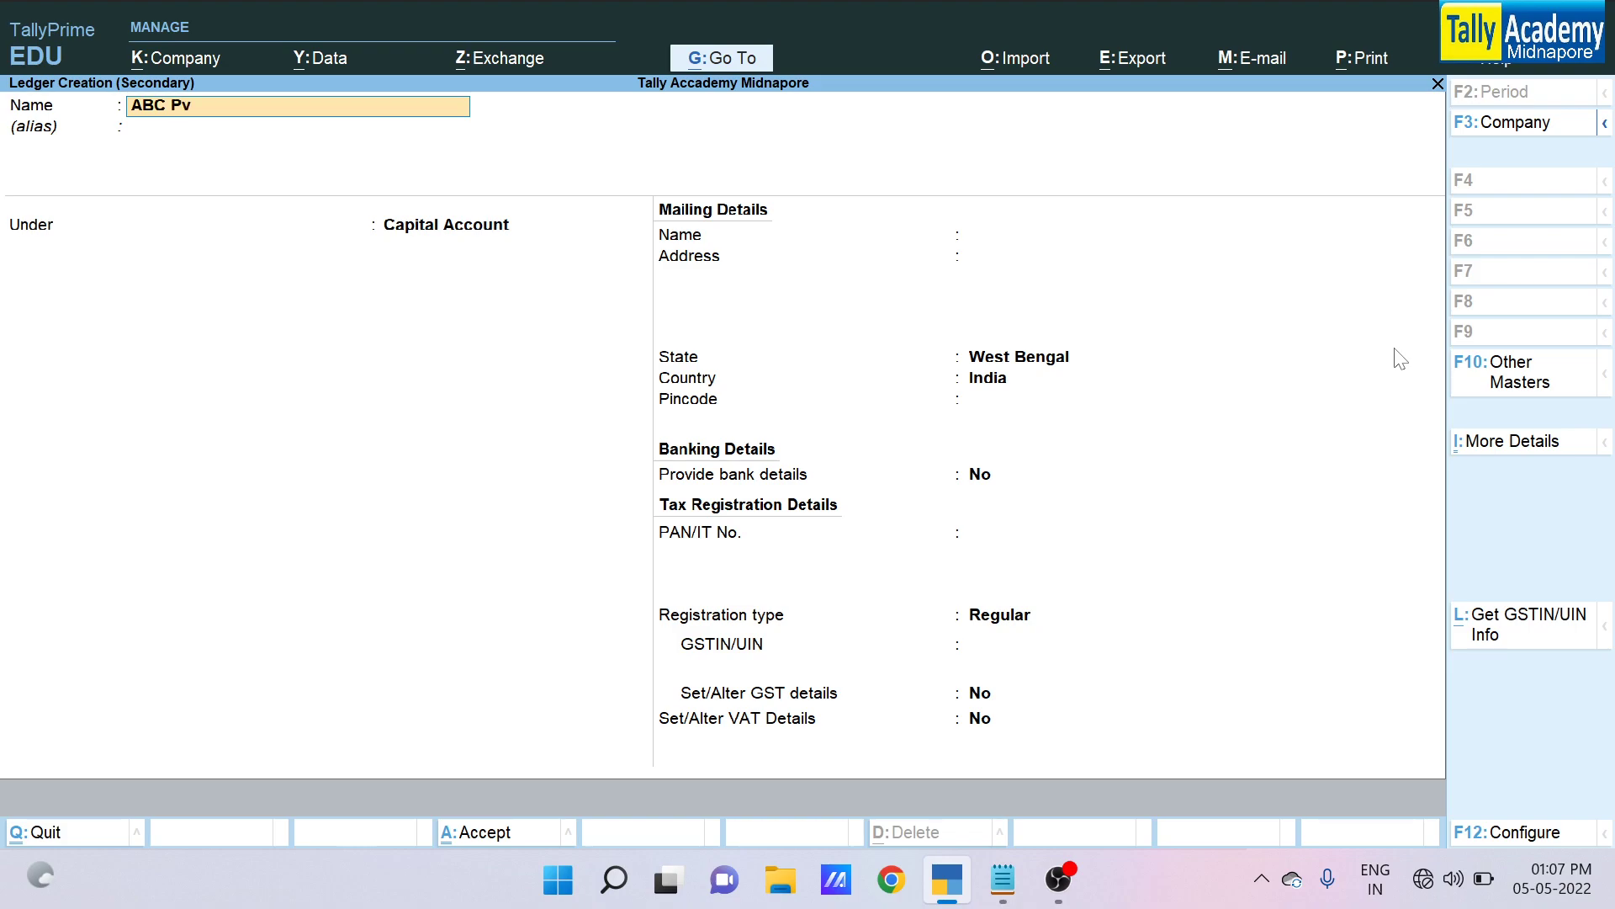
pyautogui.write('t. Ltd.')
pyautogui.press('Return')
pyautogui.press('Return')
pyautogui.write('Sun')
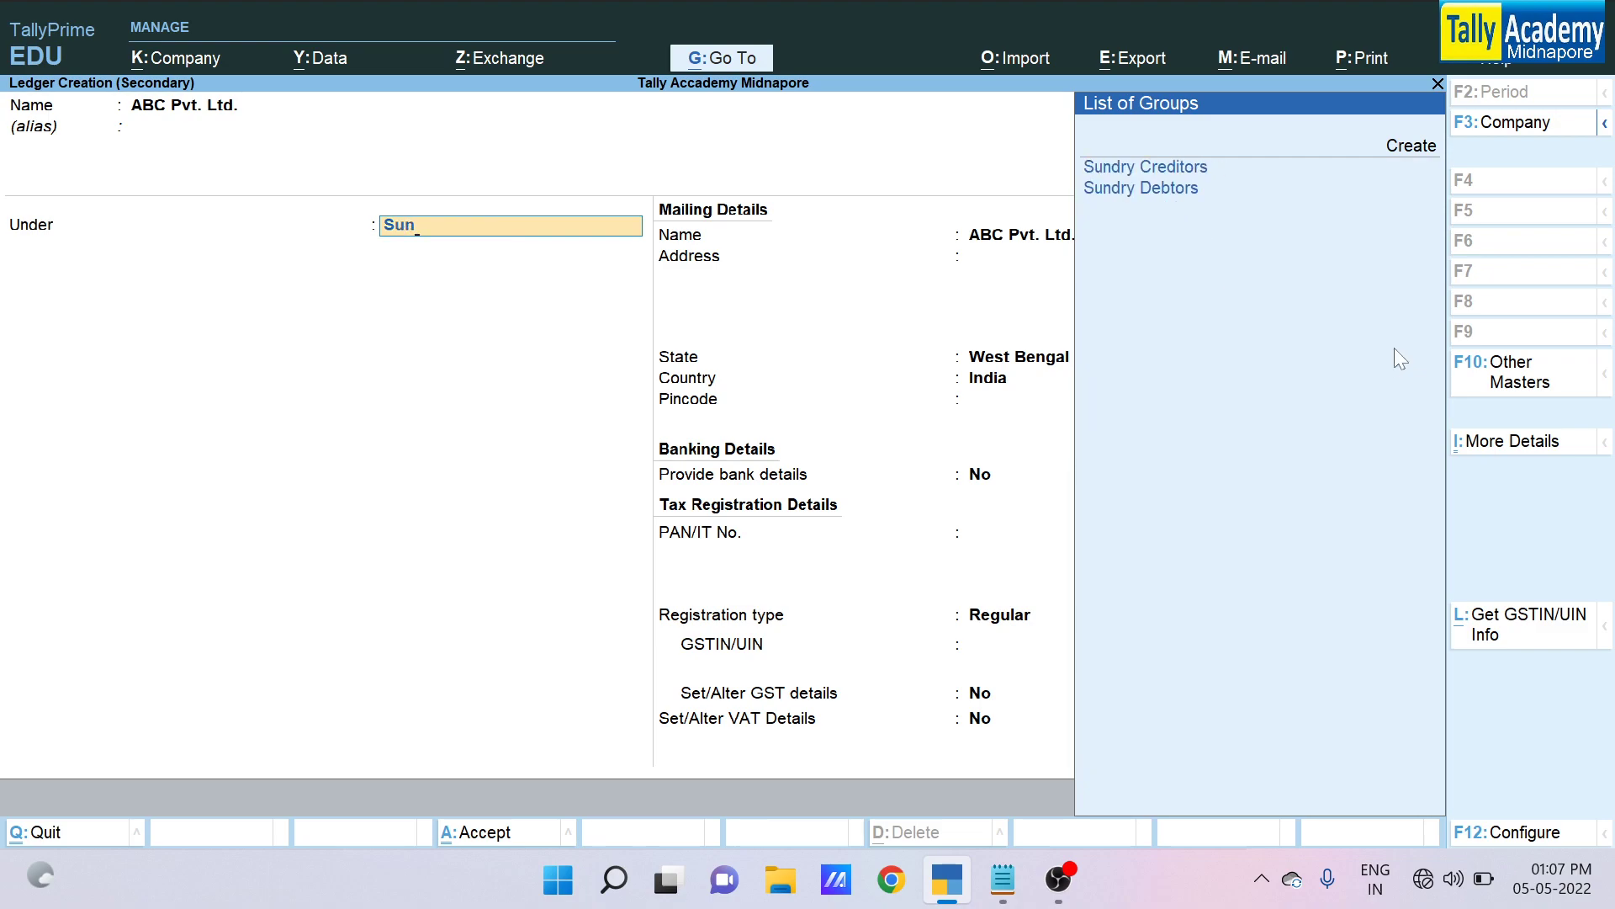
pyautogui.press('Down')
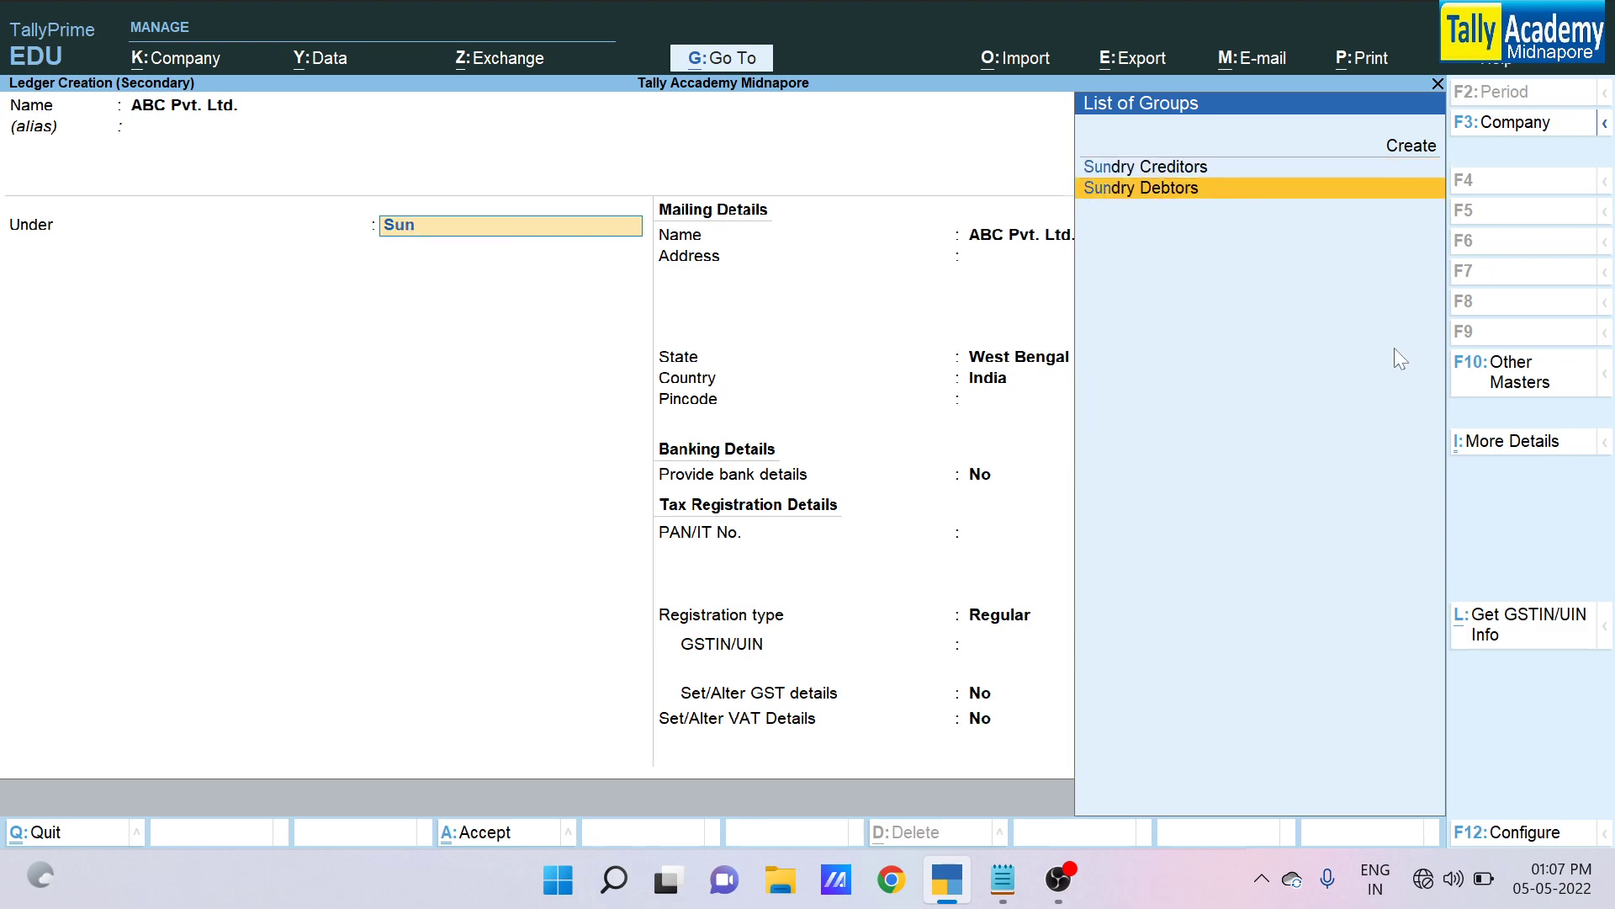
pyautogui.press('Return')
# Keep the default billing, mailing, banking and tax settings of the new ledger and save it
pyautogui.press('Return')
pyautogui.press('Return')
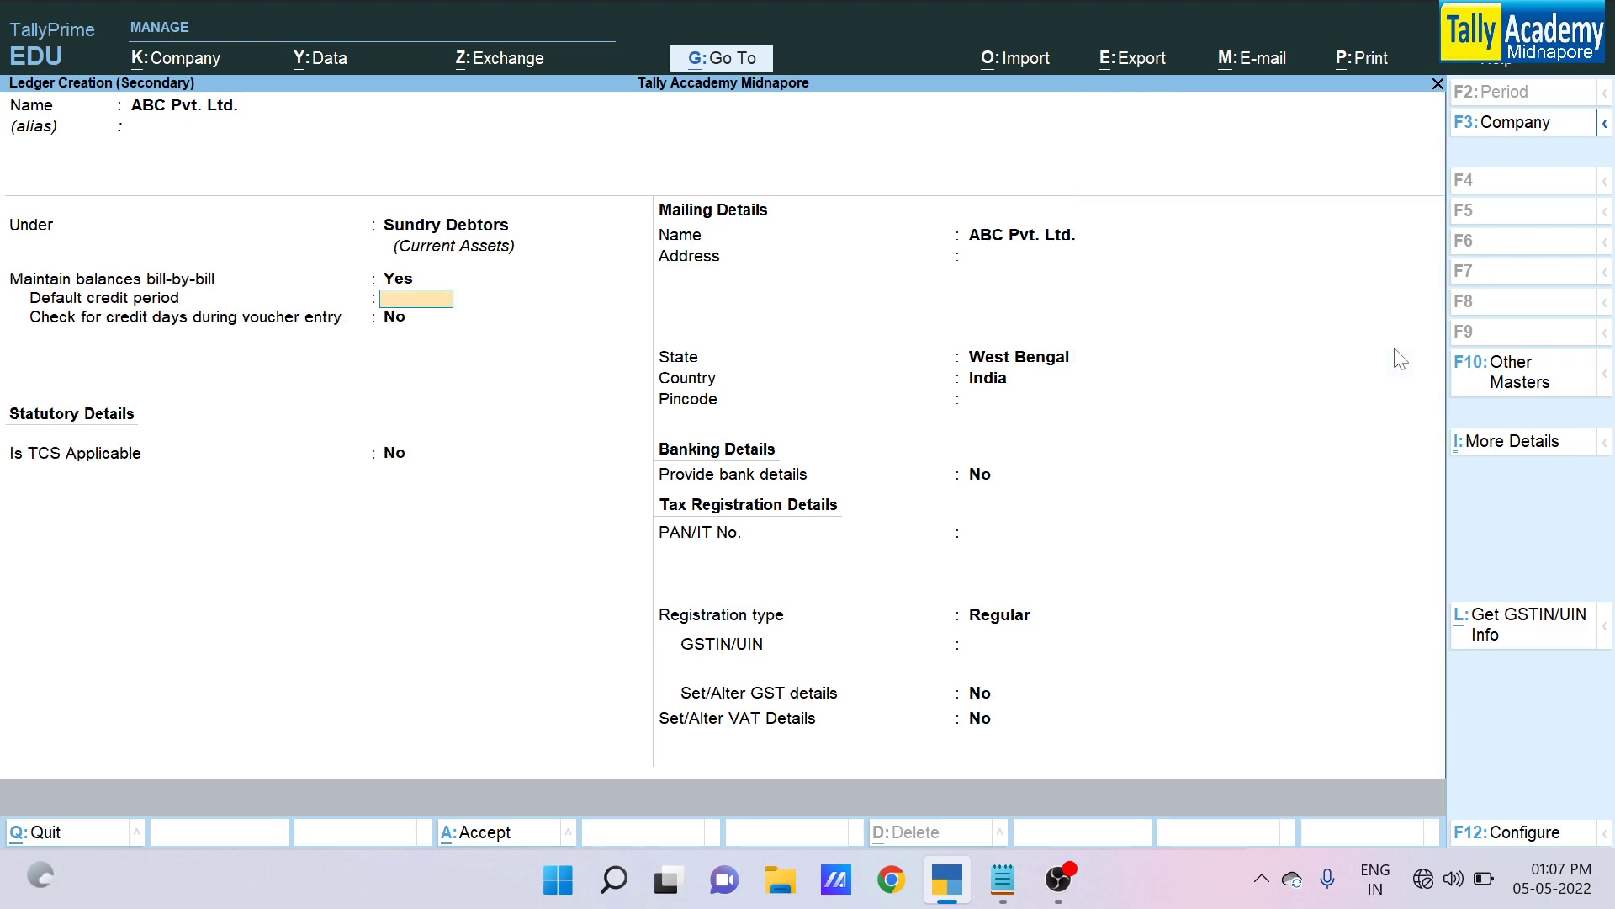
pyautogui.press('Return')
pyautogui.press('Return')
pyautogui.press('Return')
pyautogui.press('Return')
pyautogui.press('Return')
pyautogui.press('Return')
pyautogui.press('Return')
pyautogui.press('Return')
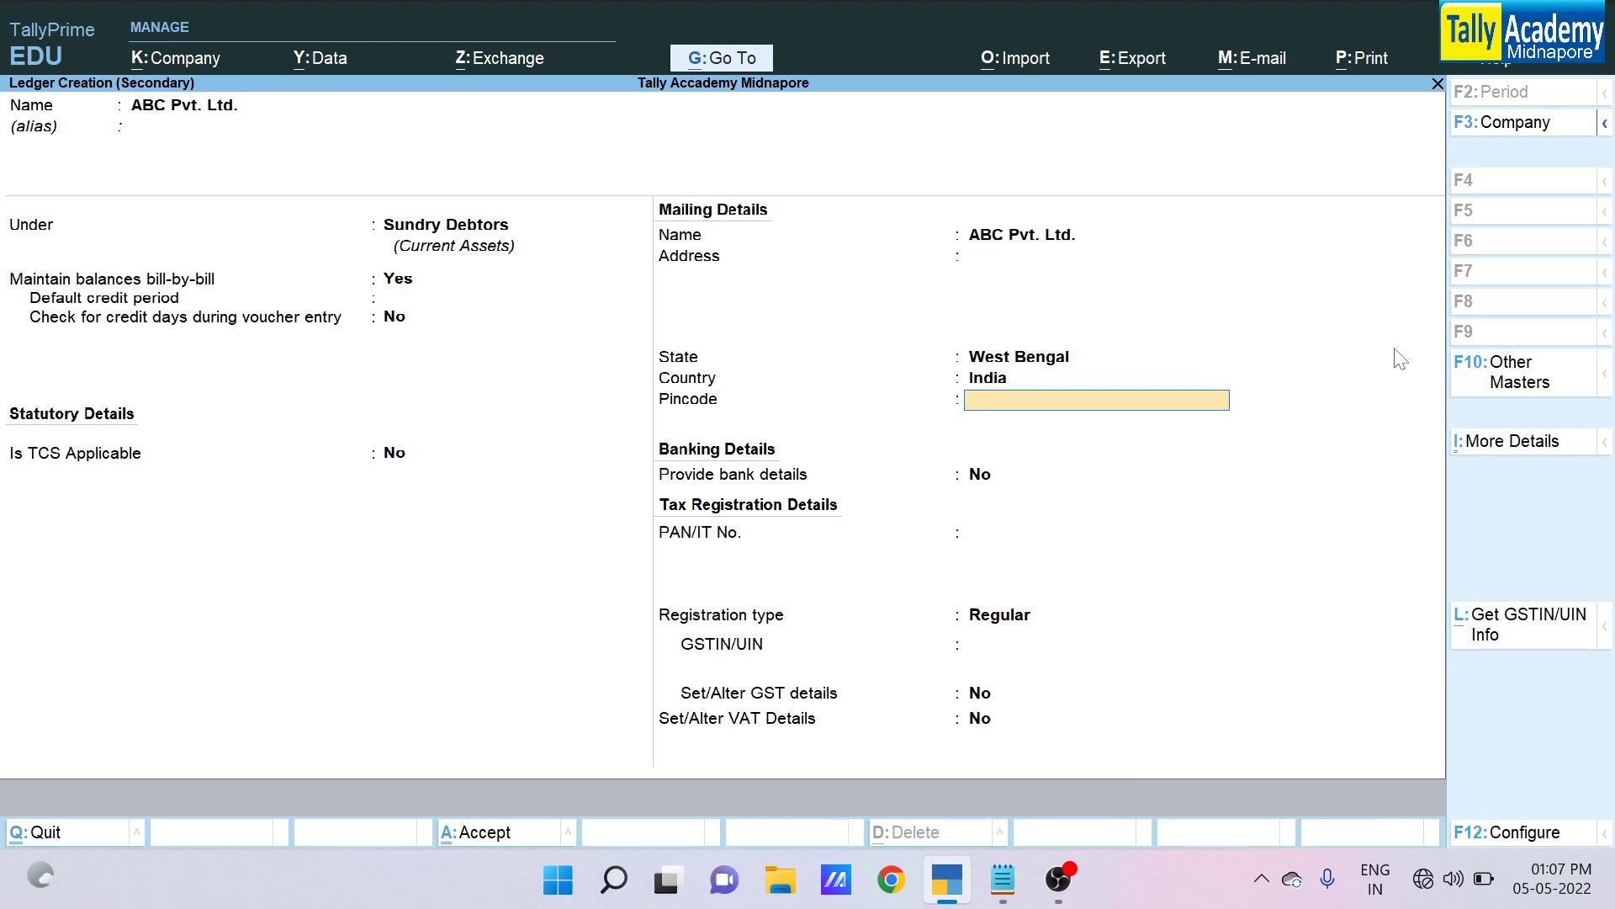
pyautogui.press('Return')
pyautogui.press('Return')
pyautogui.press('Return')
pyautogui.press('Return')
pyautogui.press('Return')
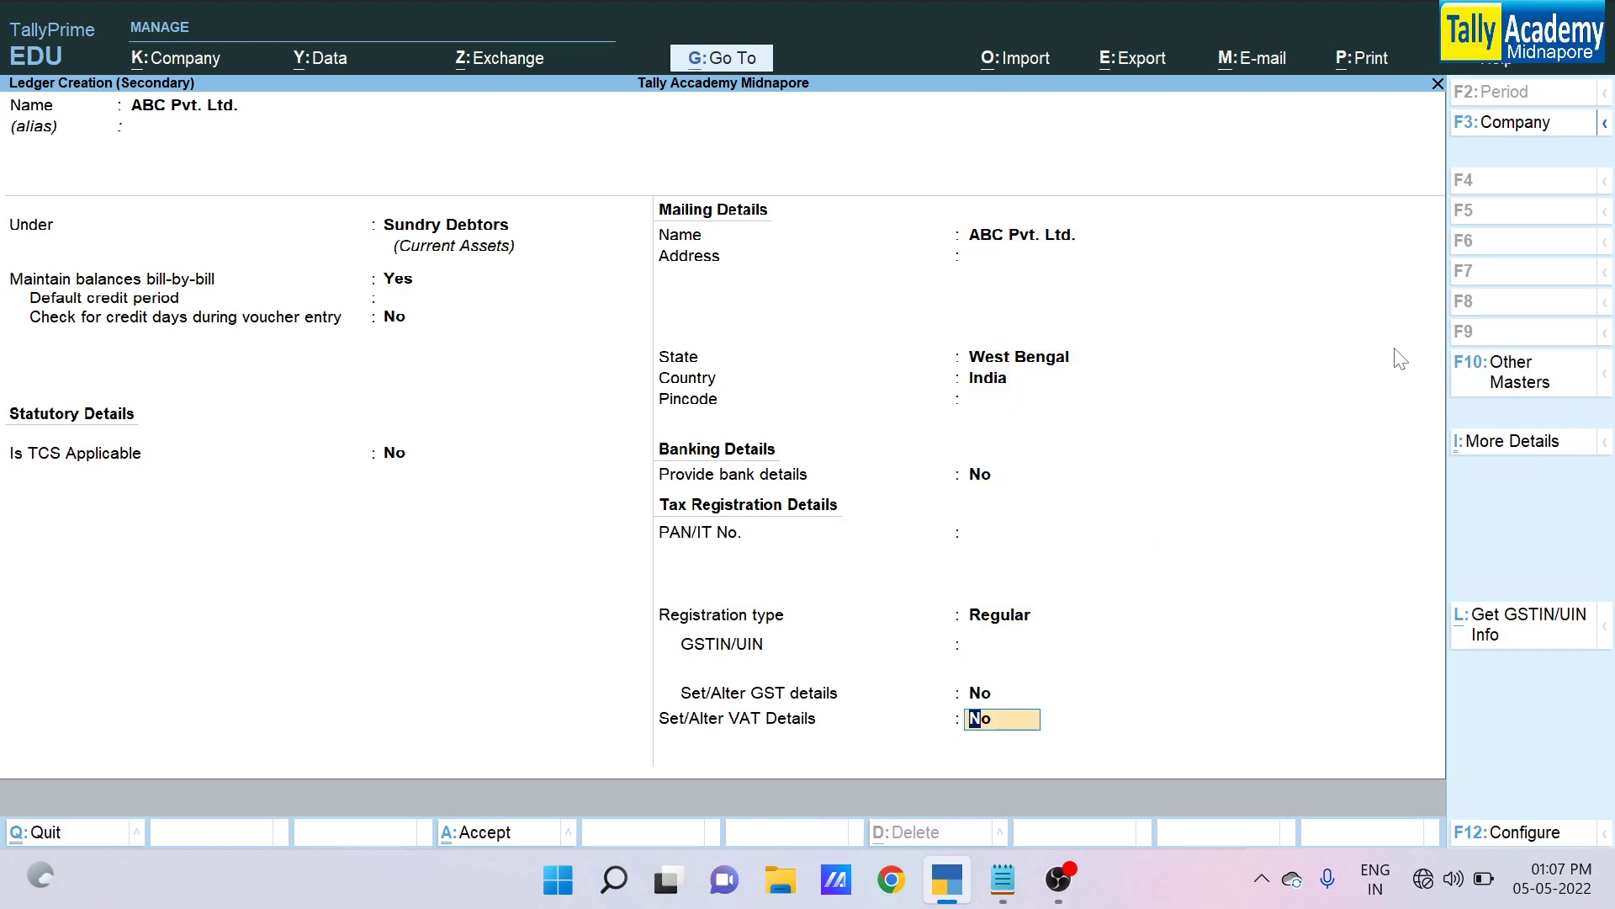
pyautogui.press('Return')
pyautogui.press('Return')
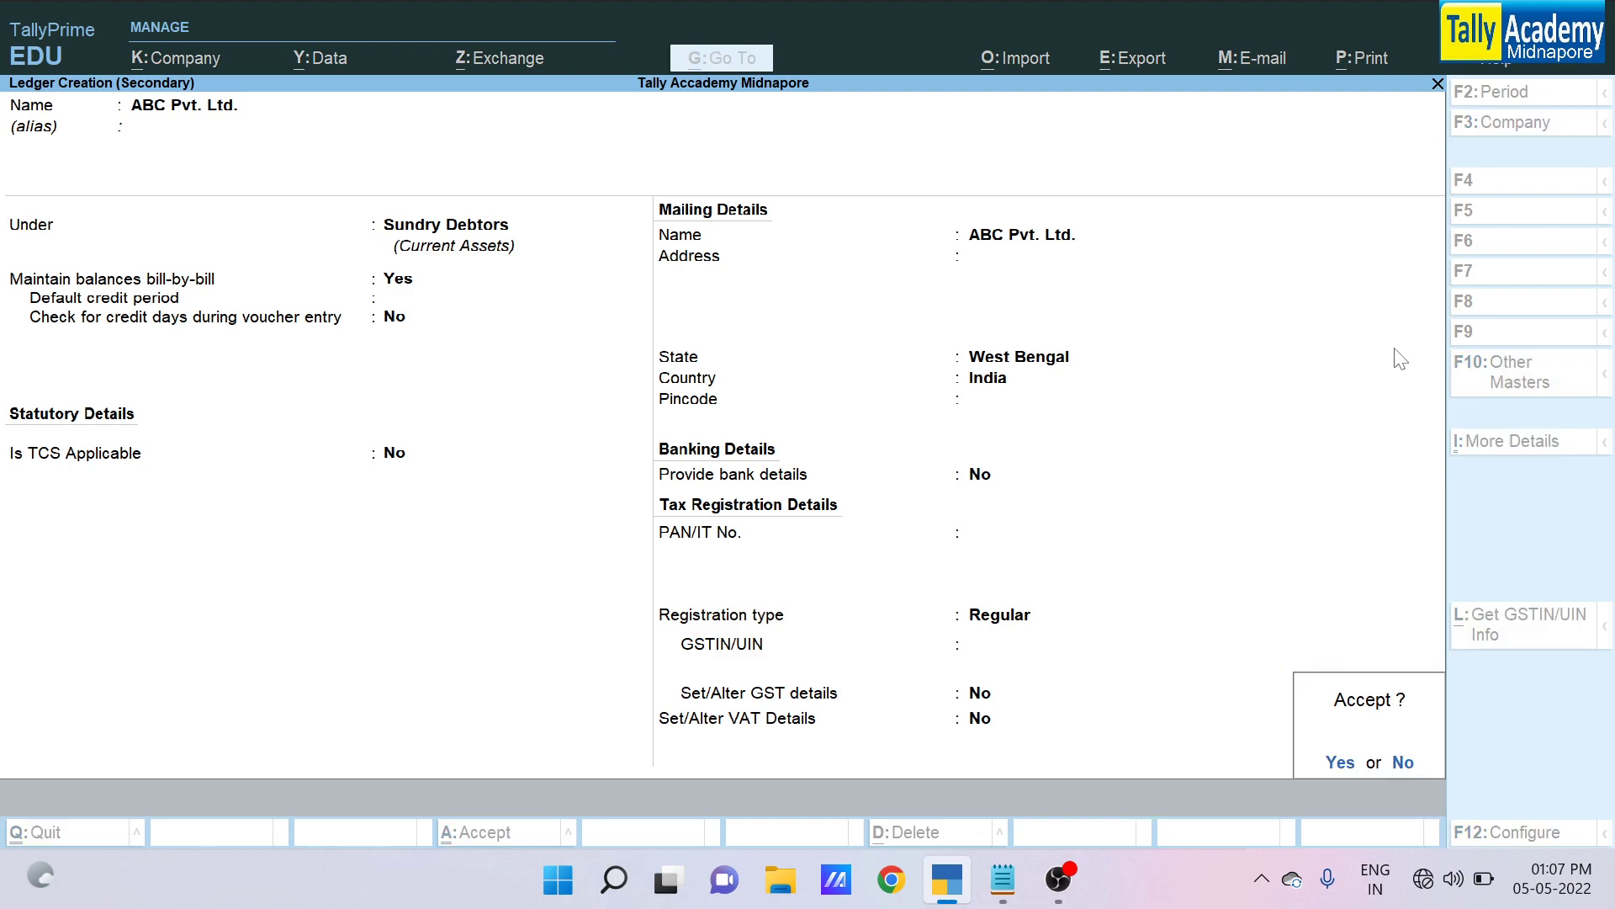
pyautogui.press('Return')
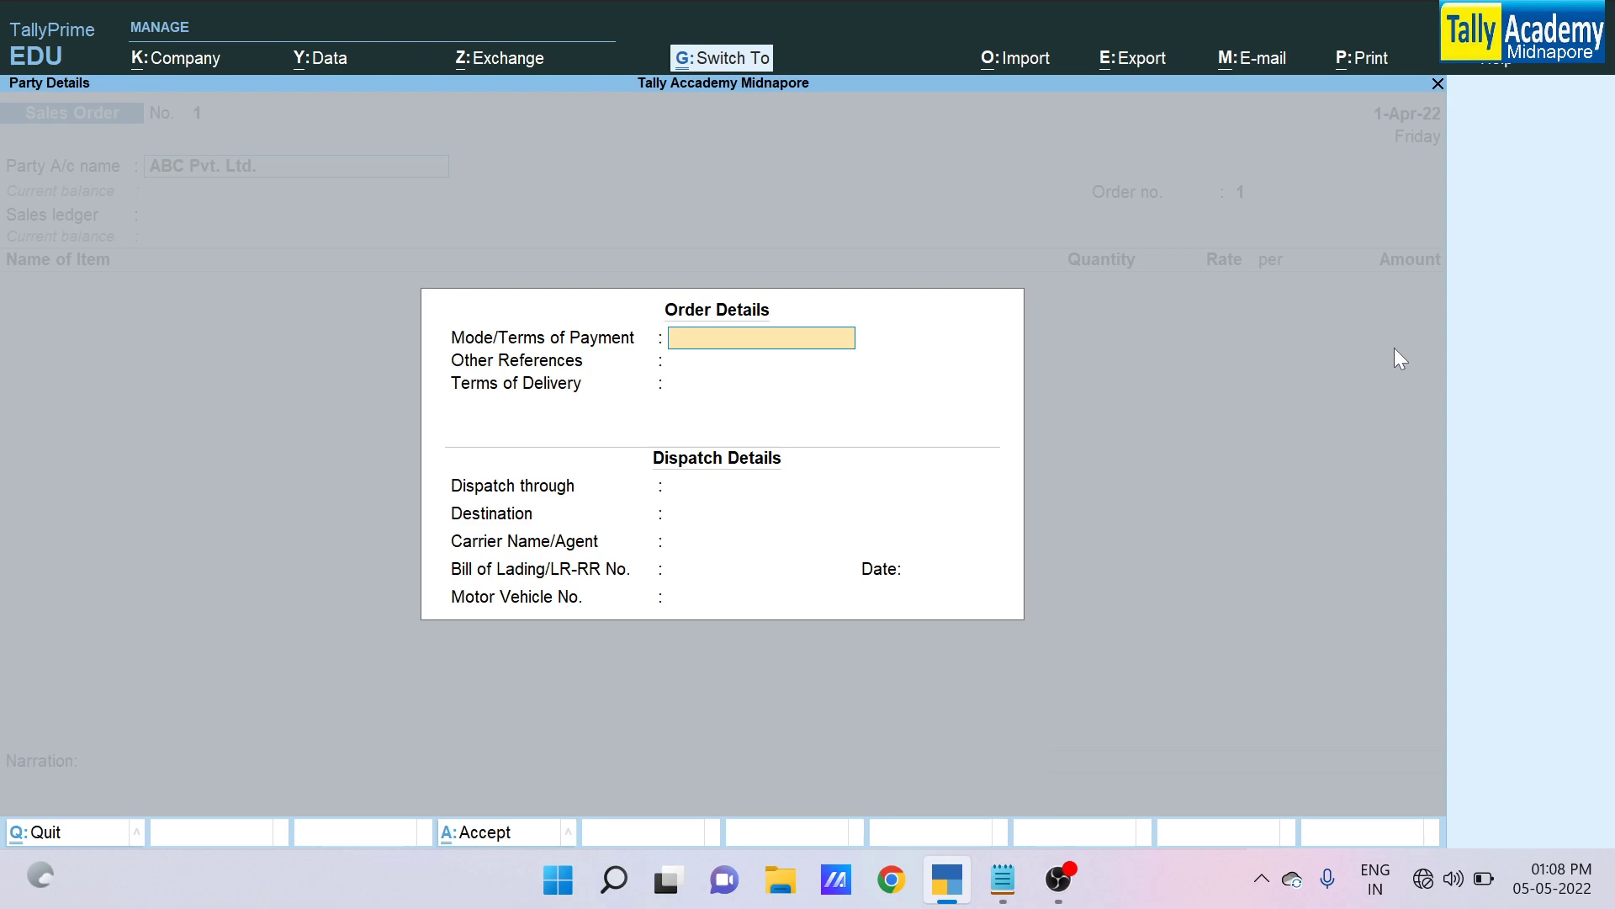
# Enter the order number and choose Sales A/c as the sales ledger, leaving the order, dispatch and tax classification details at their defaults
pyautogui.press('Escape')
pyautogui.press('Escape')
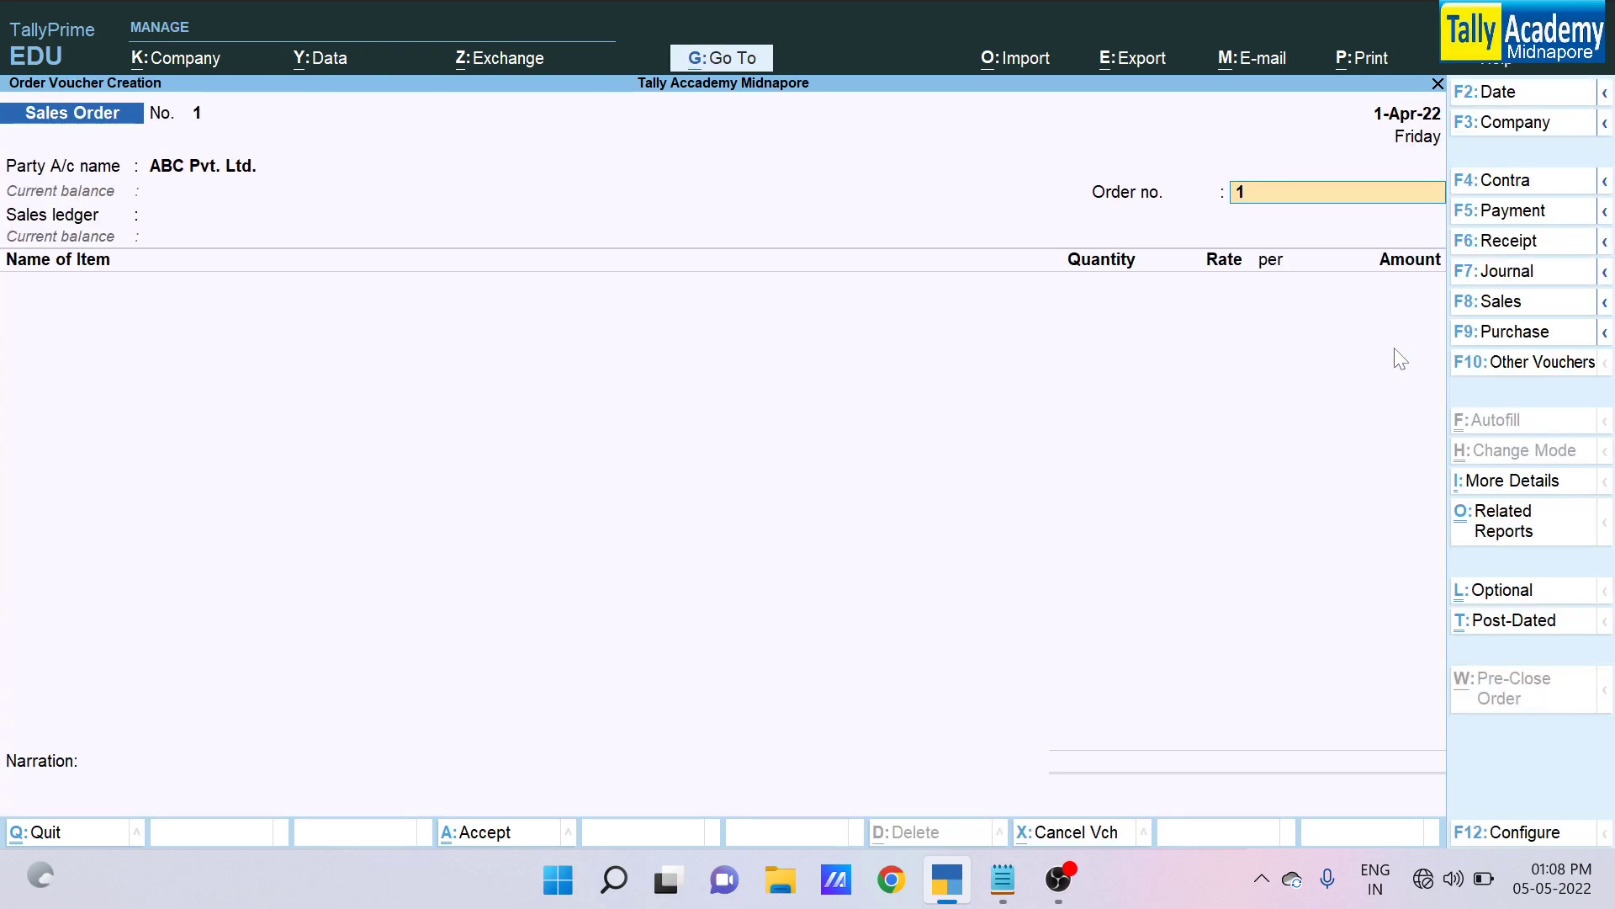
pyautogui.write('ord/548')
pyautogui.press('Return')
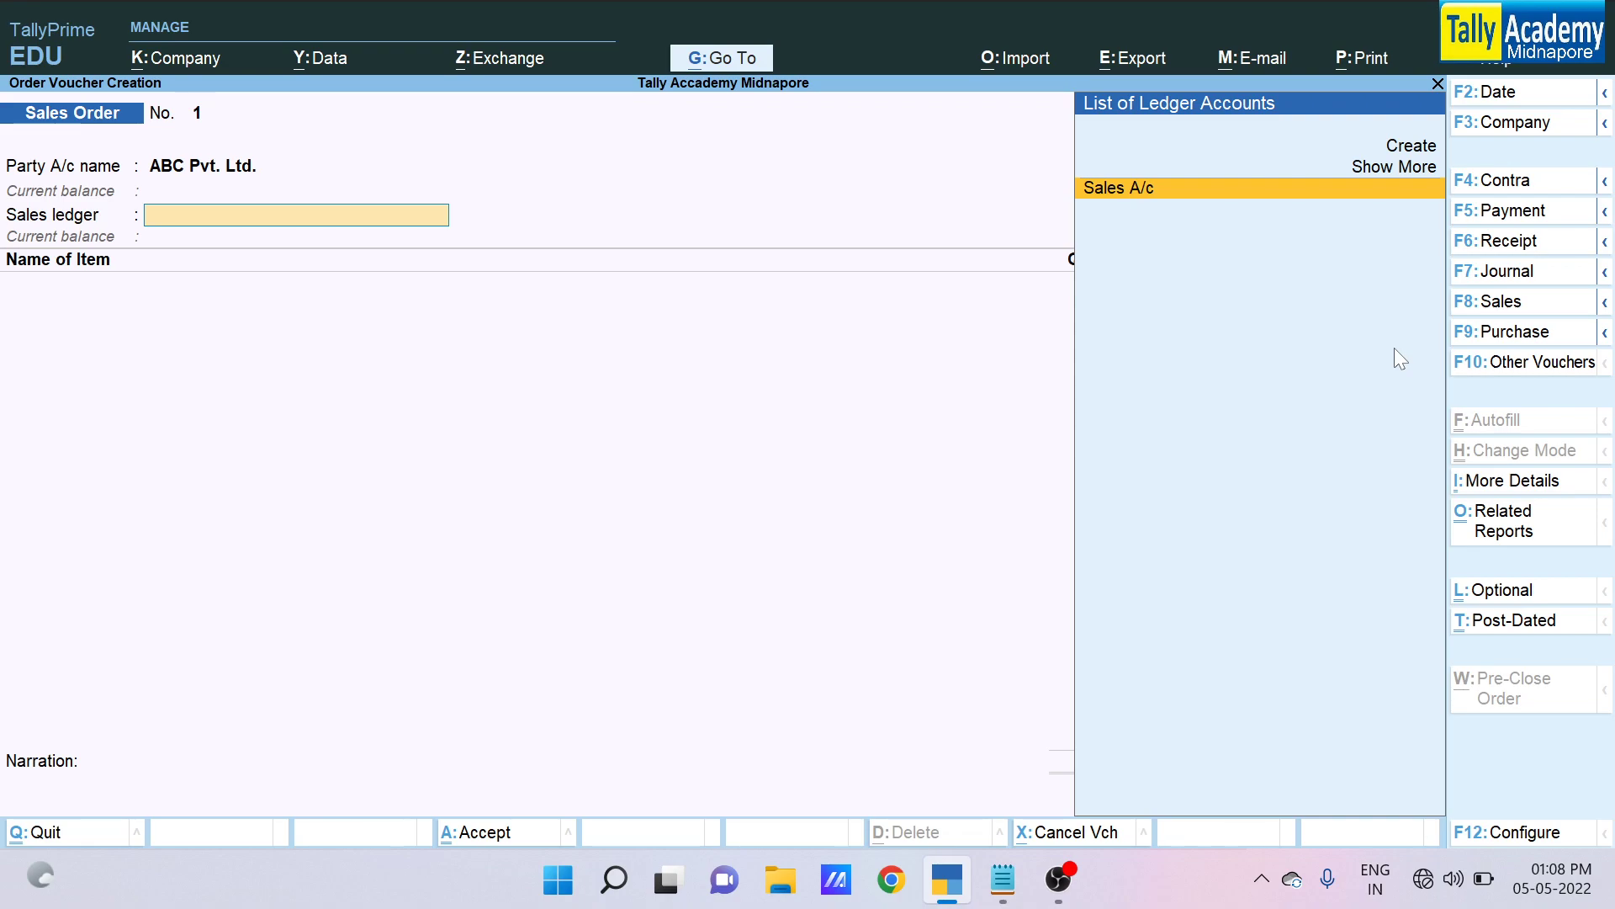
pyautogui.press('Return')
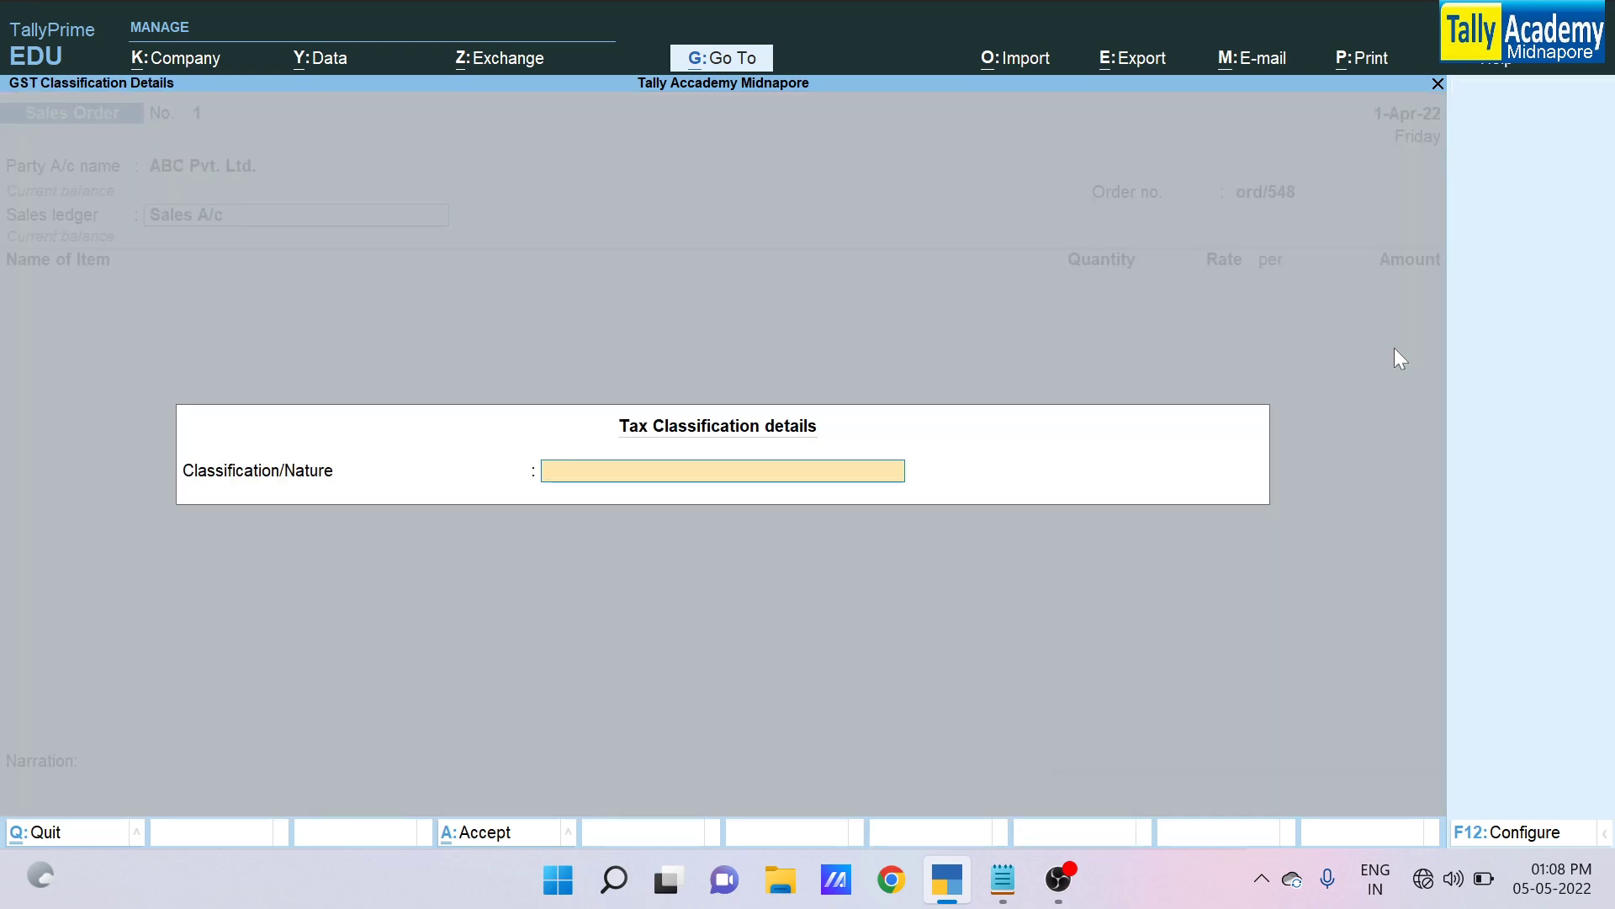
pyautogui.press('Return')
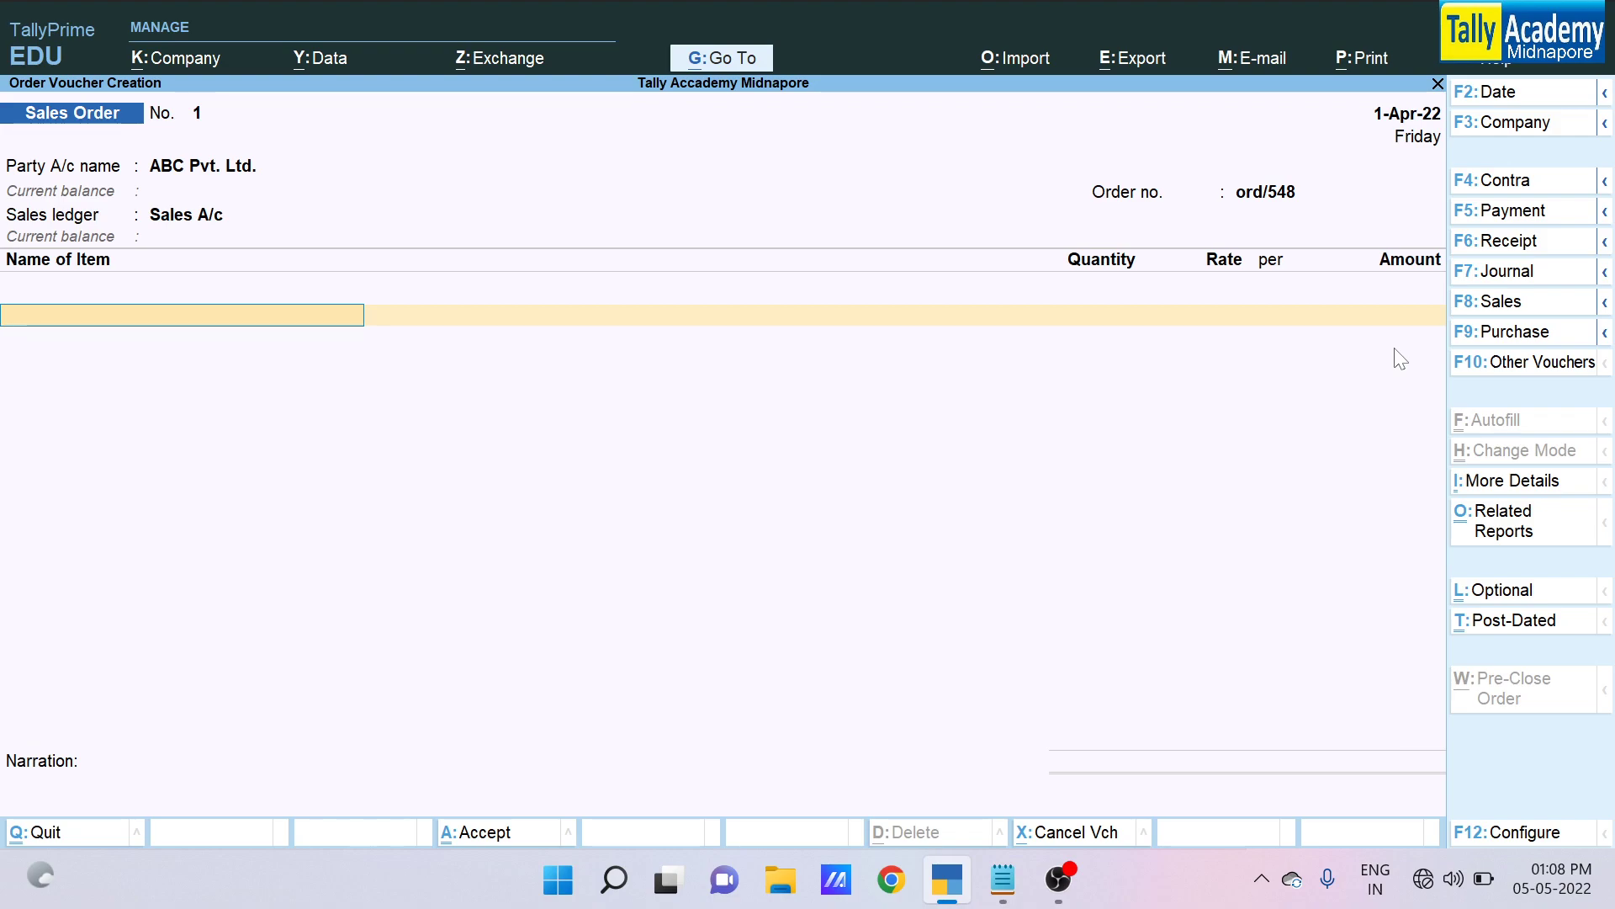
# Add Smart LED TV as the stock item of the sales order, keeping 1-Apr-22 as its due date
pyautogui.press('Down')
pyautogui.press('Down')
pyautogui.press('Down')
pyautogui.press('Down')
pyautogui.press('Down')
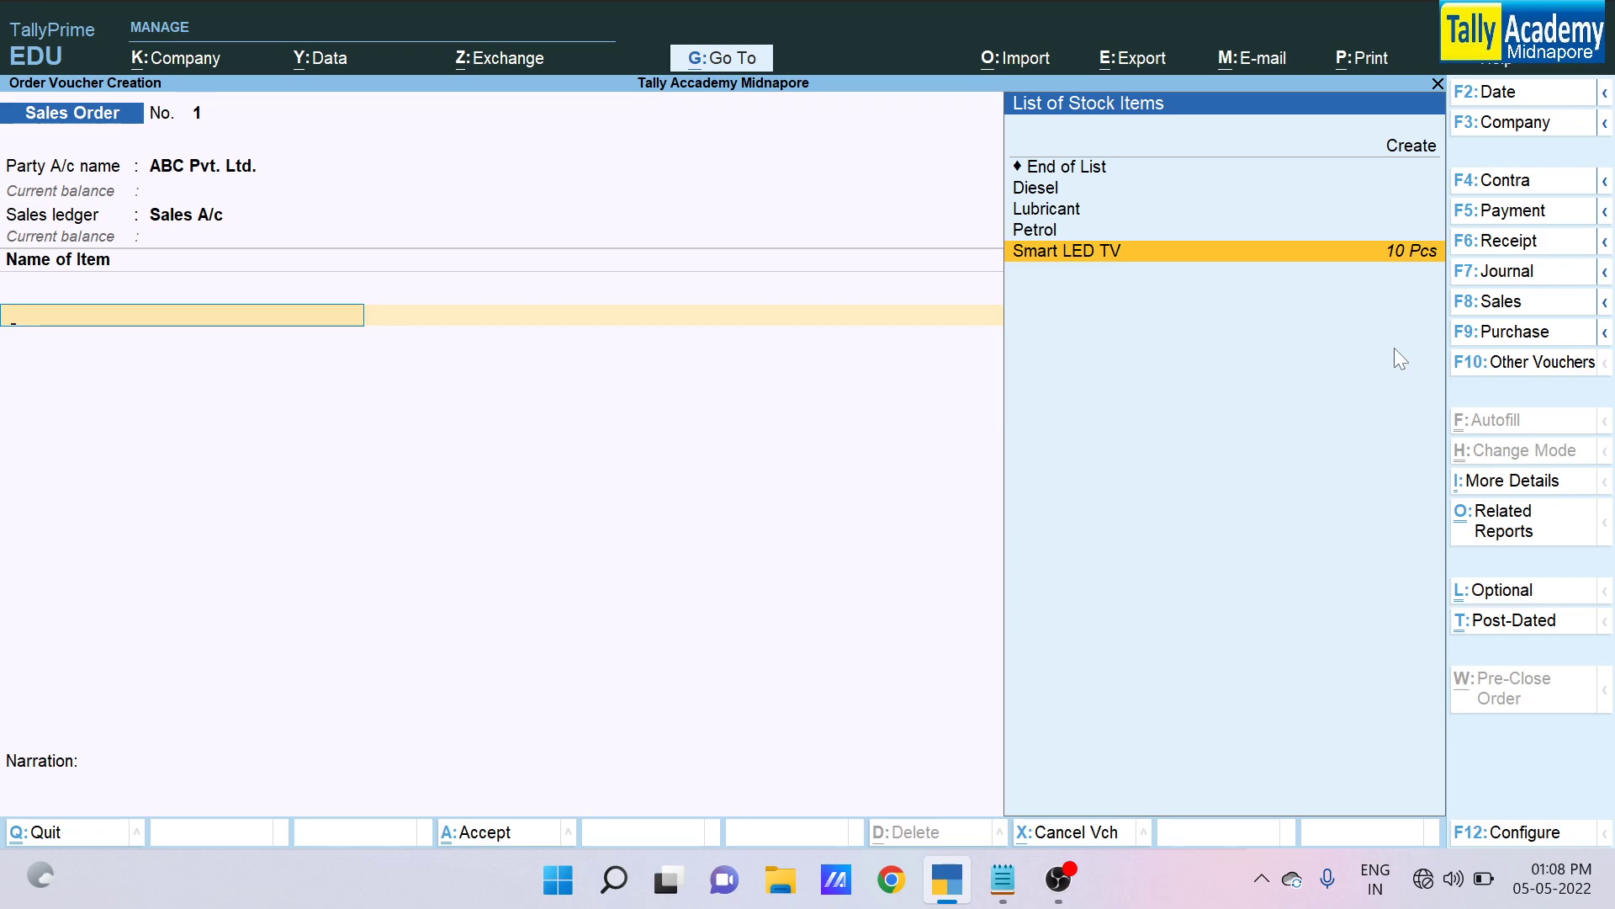
pyautogui.press('Return')
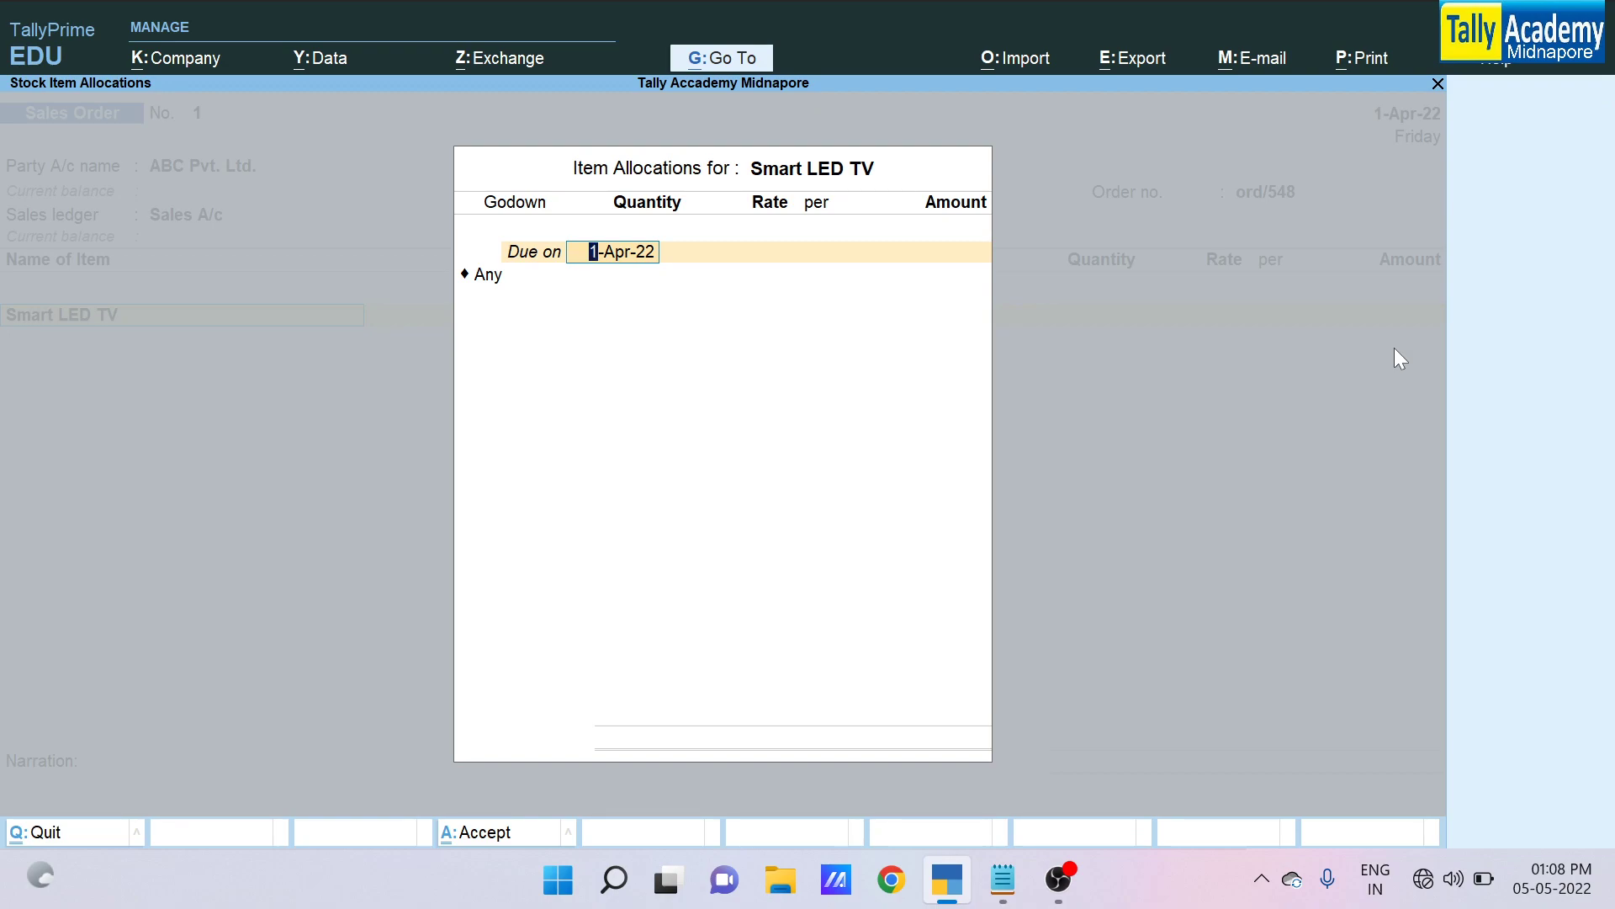
pyautogui.press('Return')
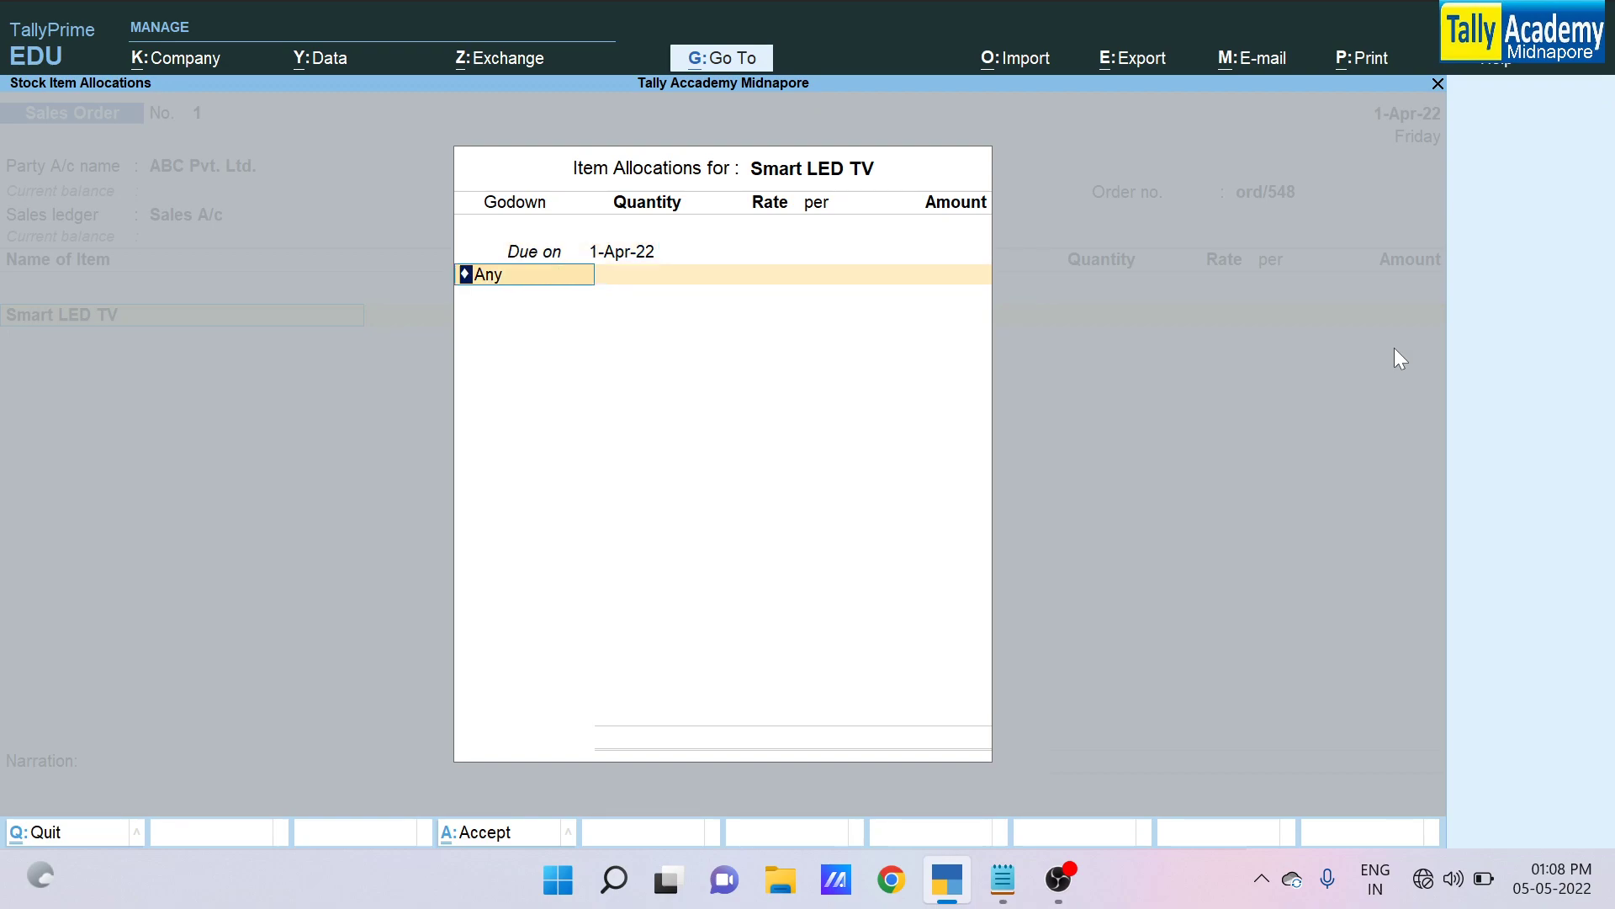
# Allocate 10 Pcs of Smart LED TV from any godown at a rate of 50,000 per piece
pyautogui.press('space')
pyautogui.press('Down')
pyautogui.press('Down')
pyautogui.press('Down')
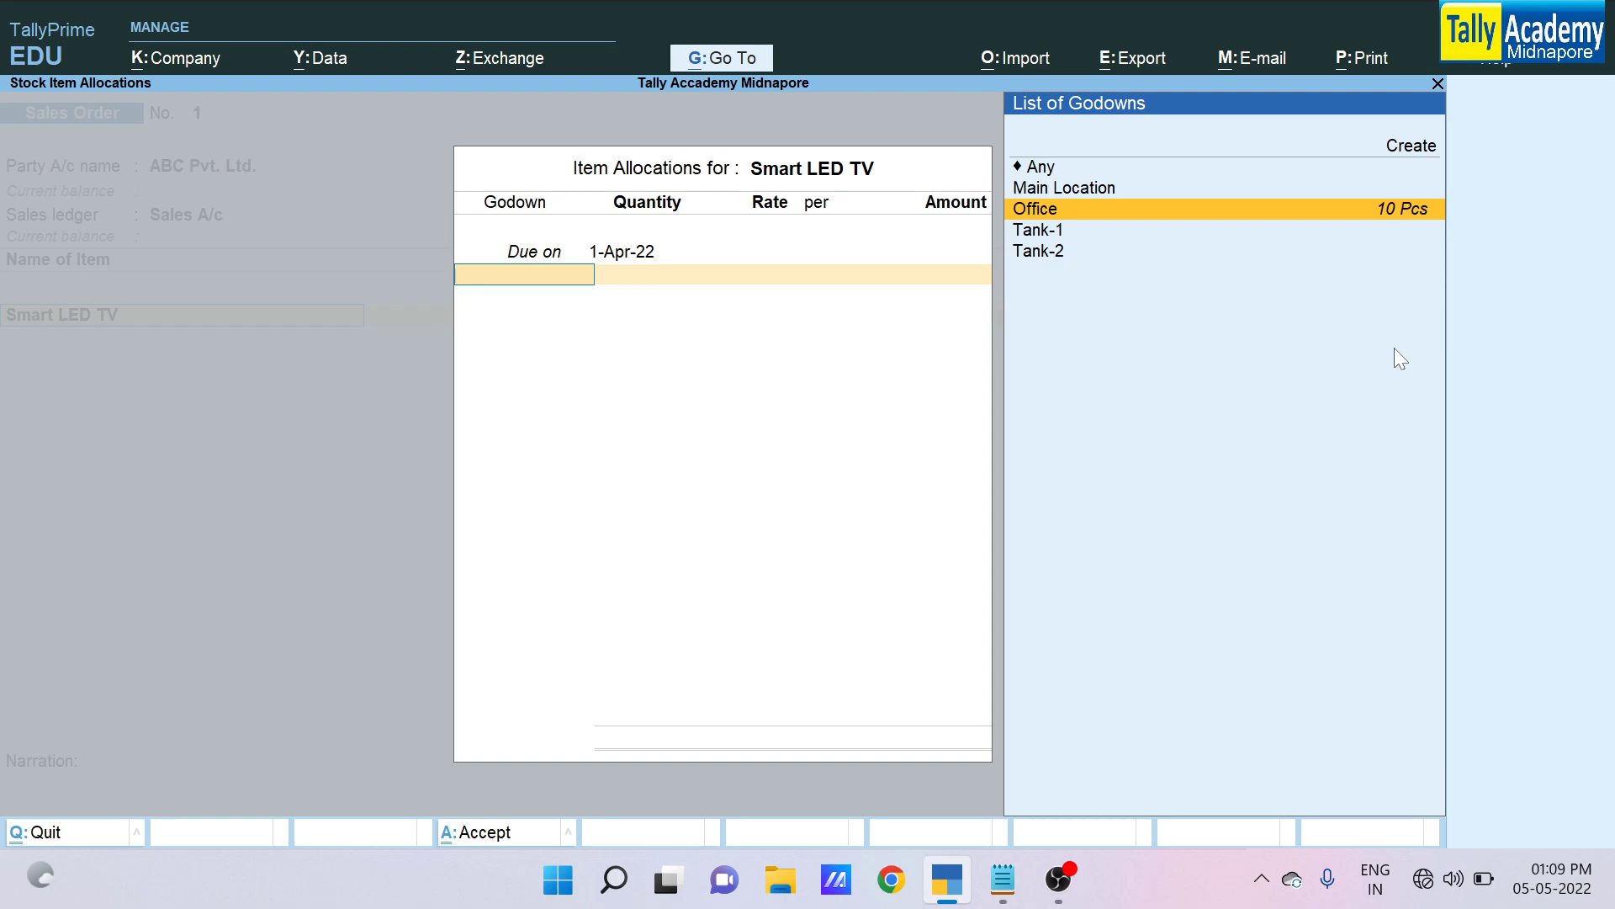
pyautogui.press('Up')
pyautogui.press('Up')
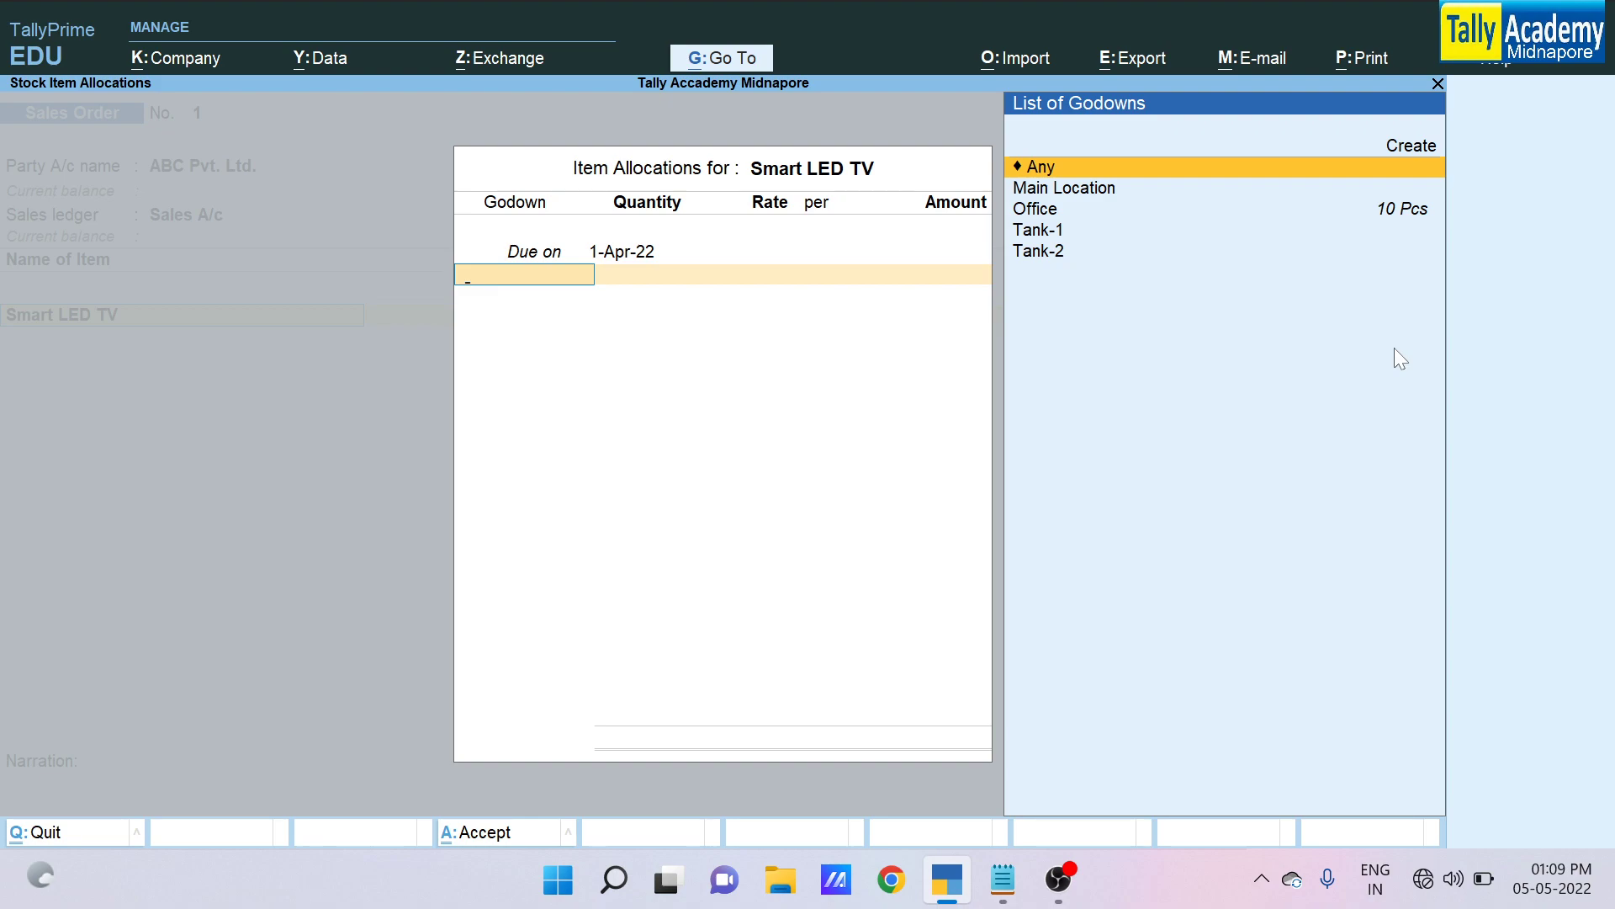
pyautogui.press('Return')
pyautogui.write('10')
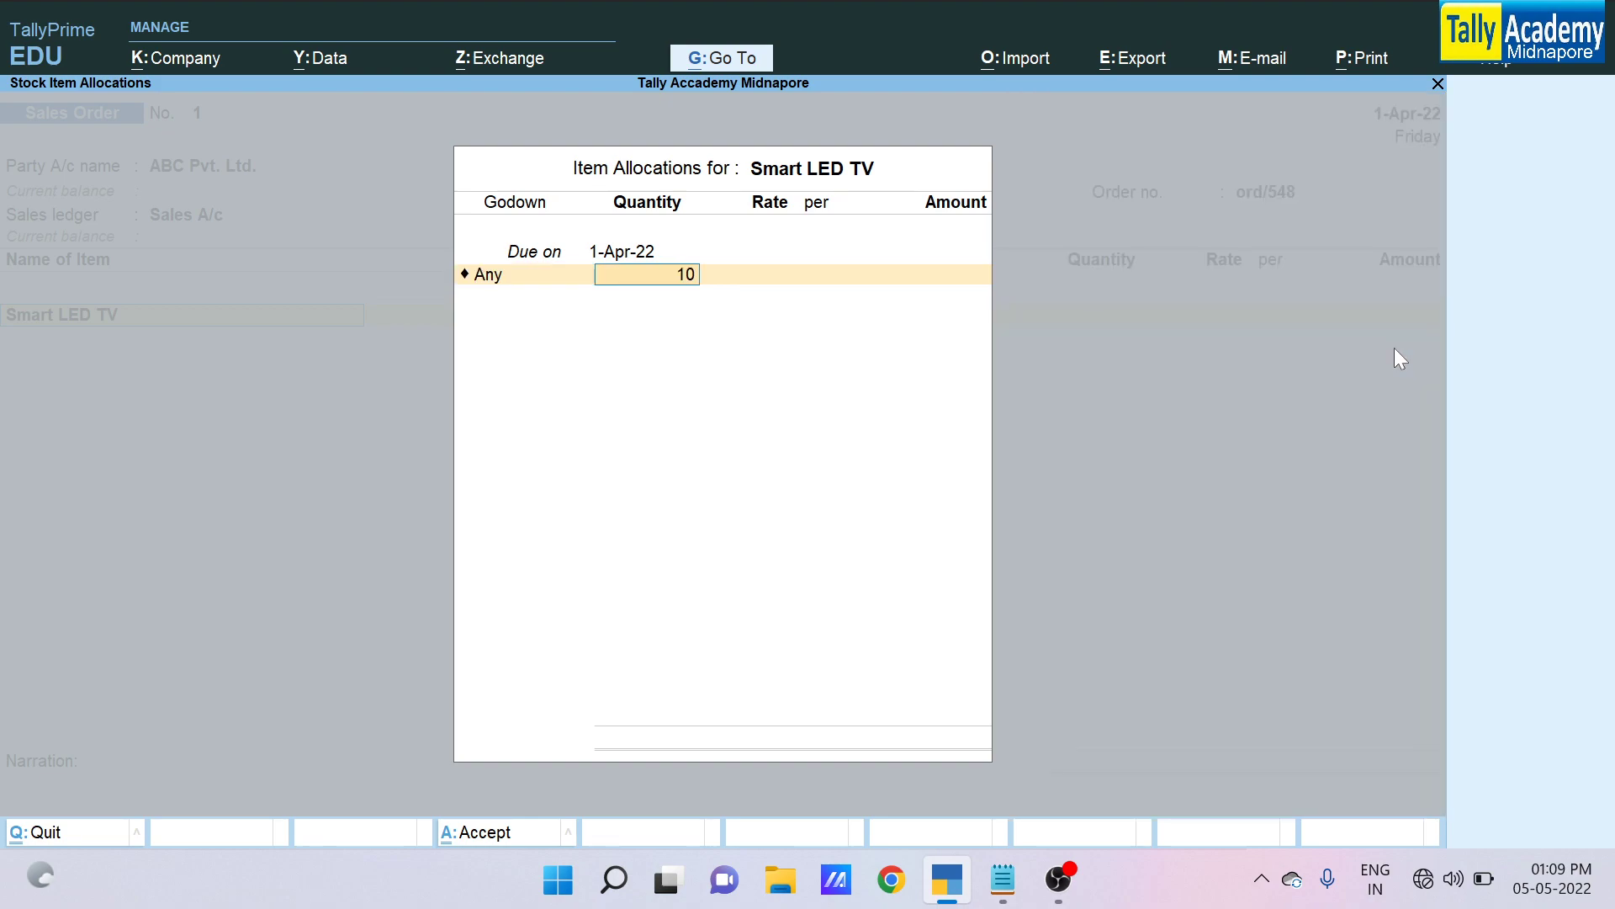
pyautogui.press('Return')
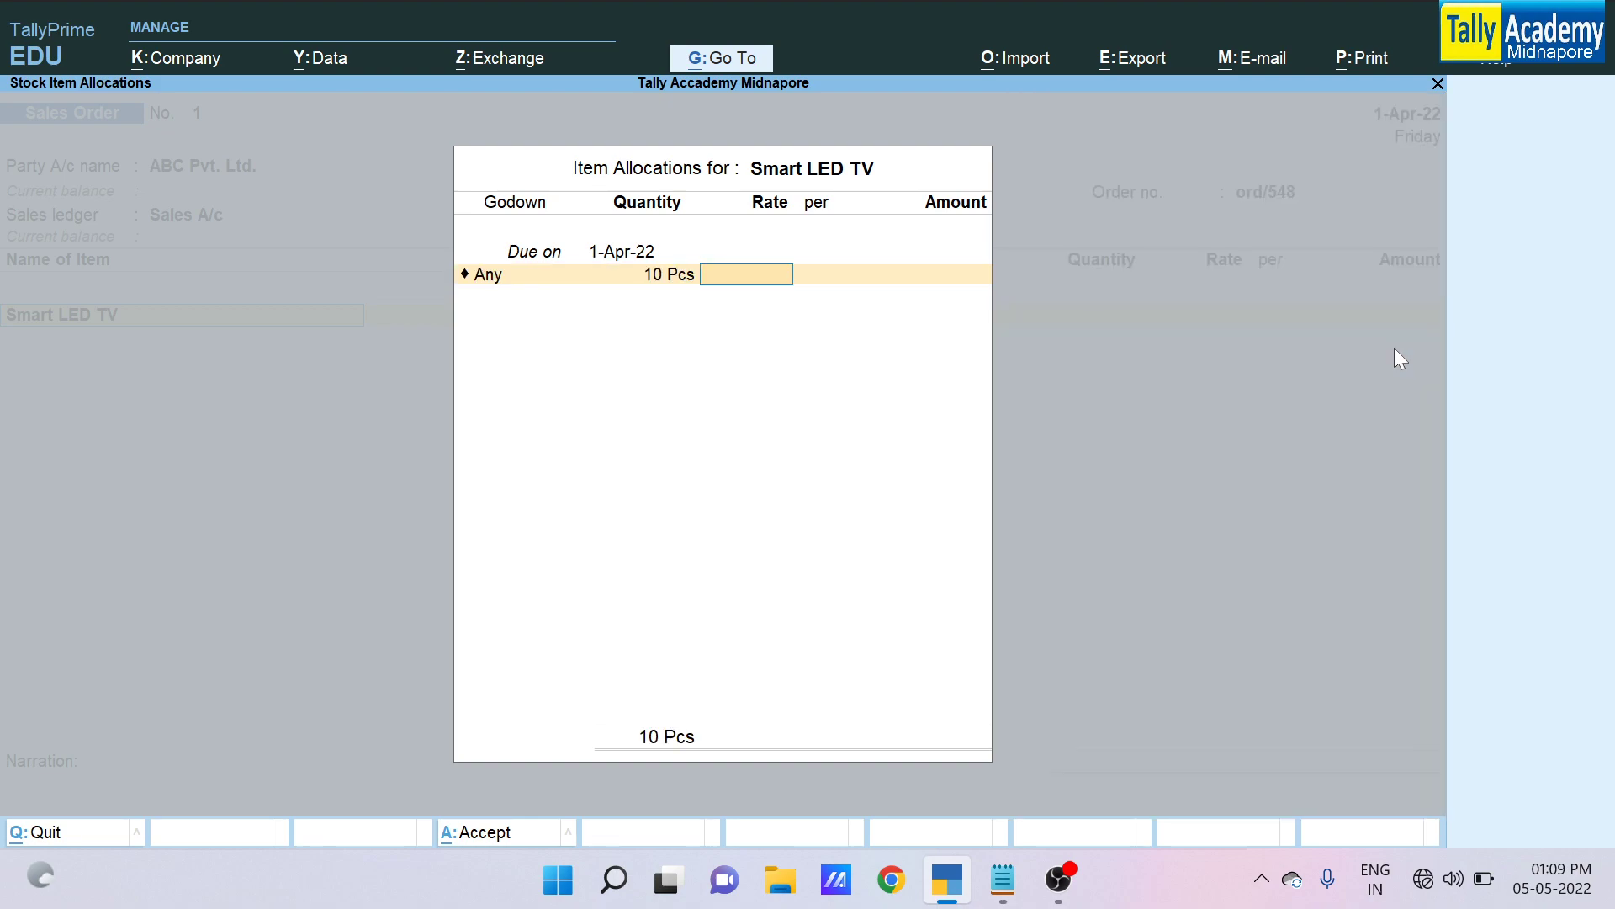
pyautogui.write('50000')
pyautogui.press('Return')
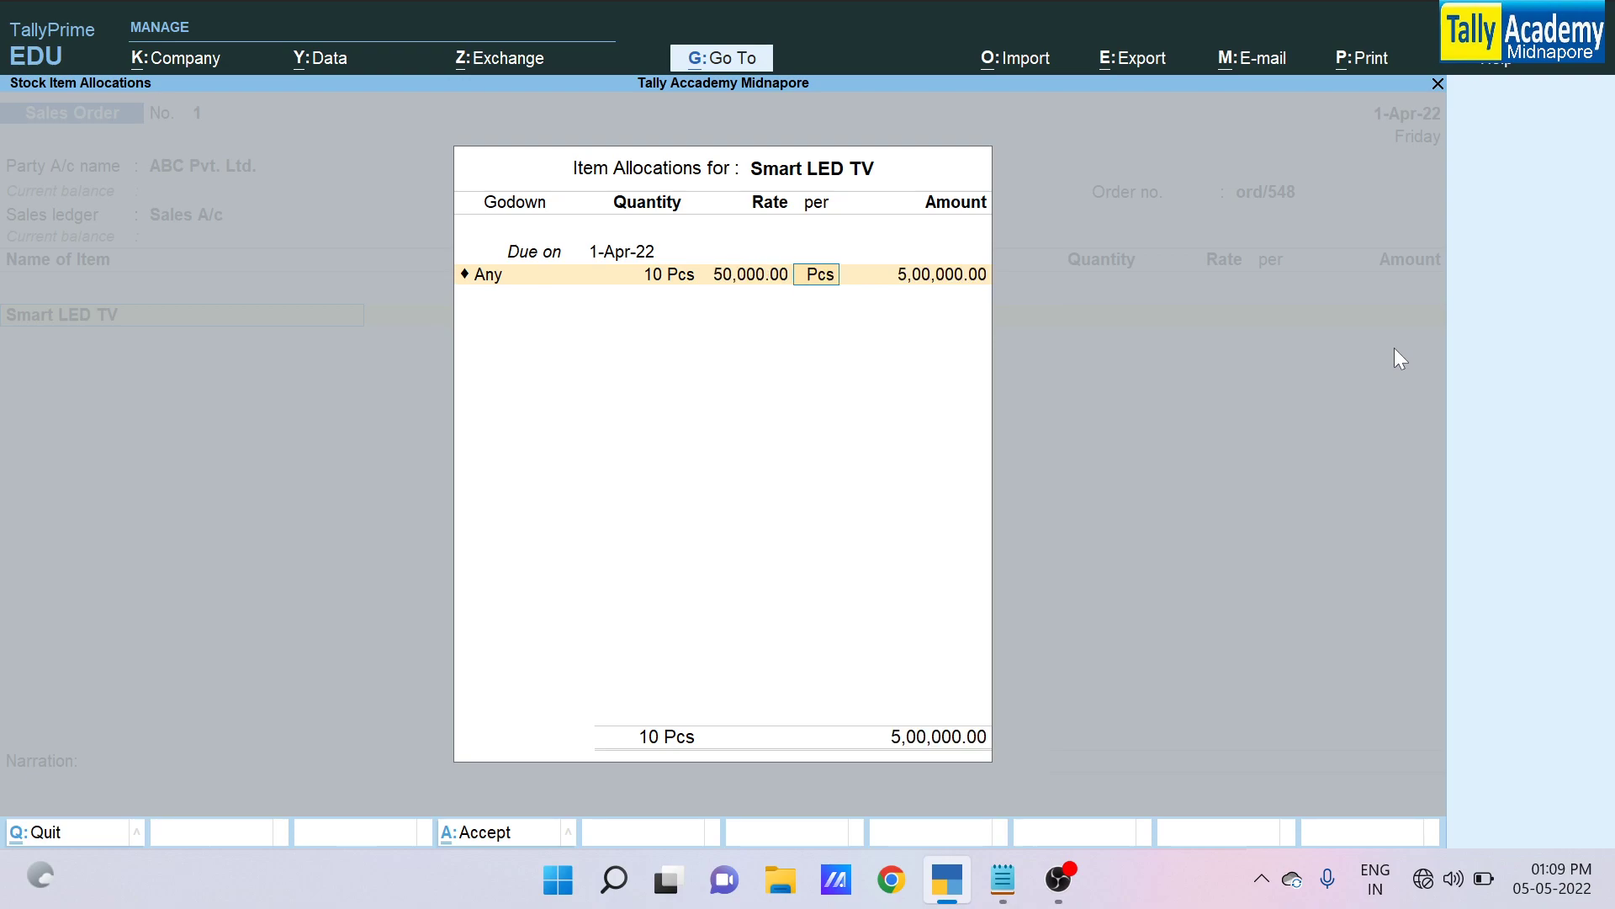
# End the item list and save the sales order with the narration "Being Sales ordsr received"
pyautogui.press('Return')
pyautogui.press('Return')
pyautogui.press('Return')
pyautogui.press('Return')
pyautogui.press('Return')
pyautogui.press('Return')
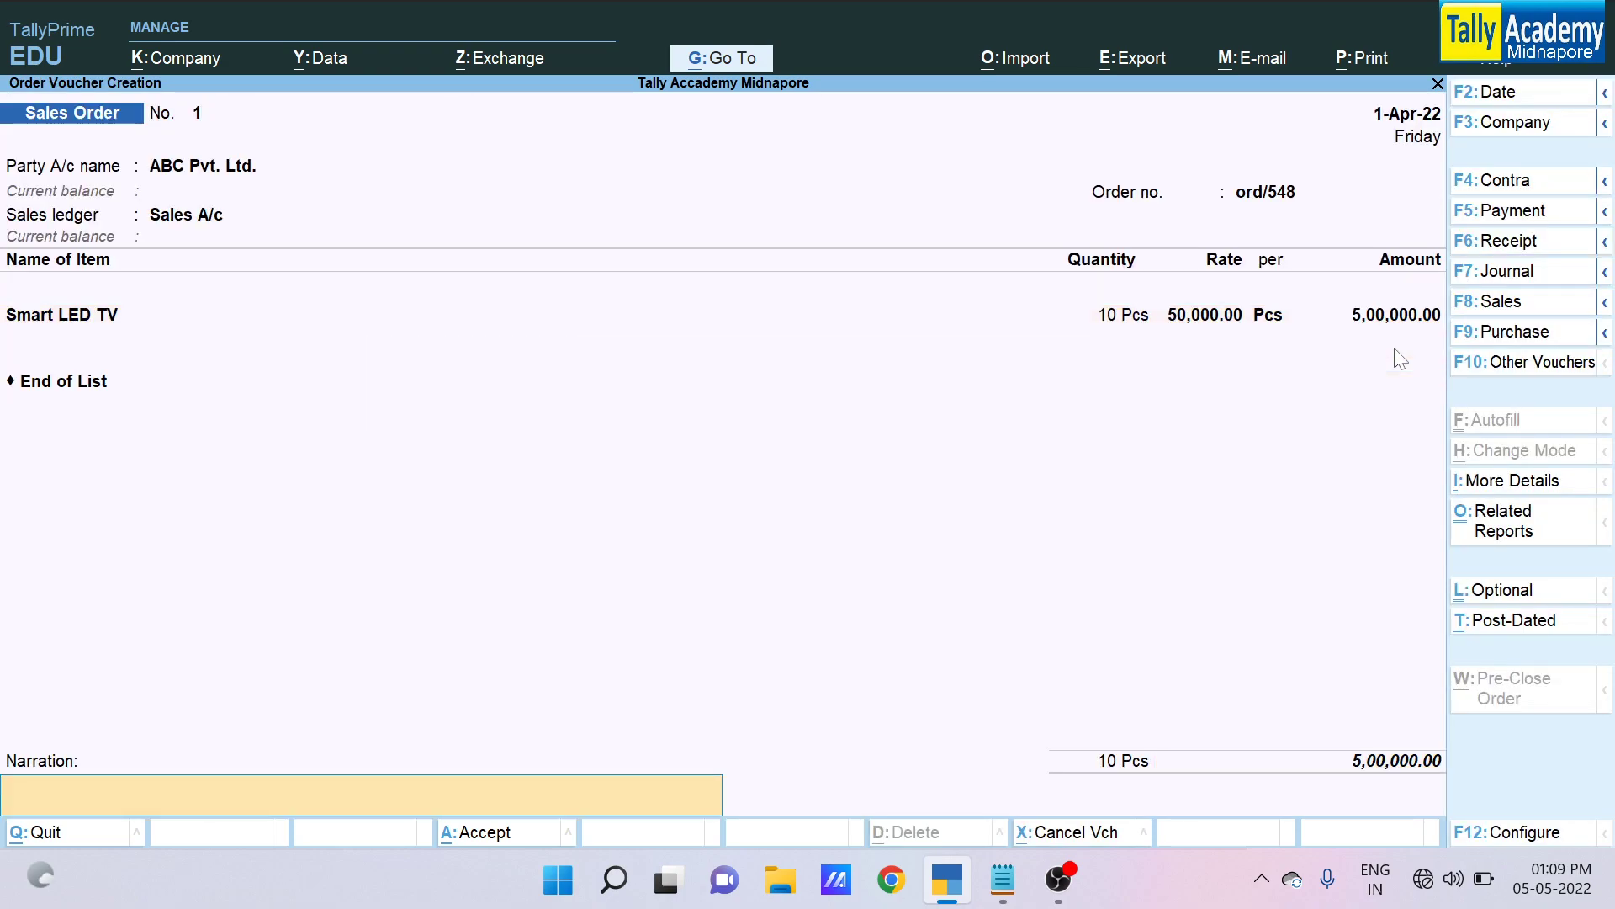
pyautogui.write('Being Sales ordsr rece')
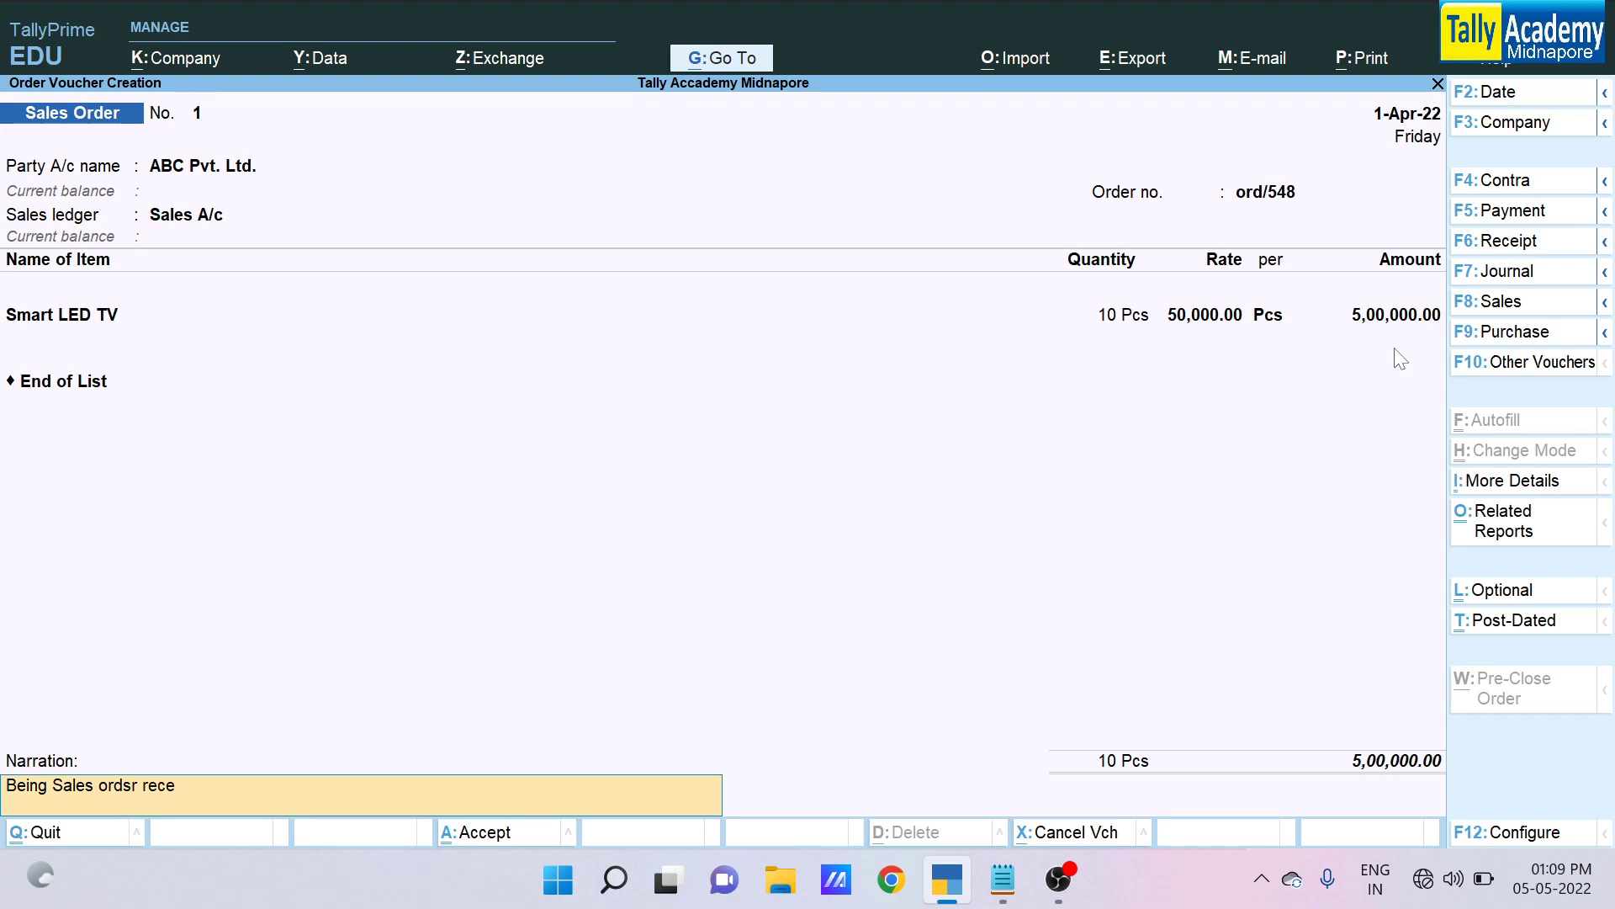
pyautogui.write('ived')
pyautogui.press('Return')
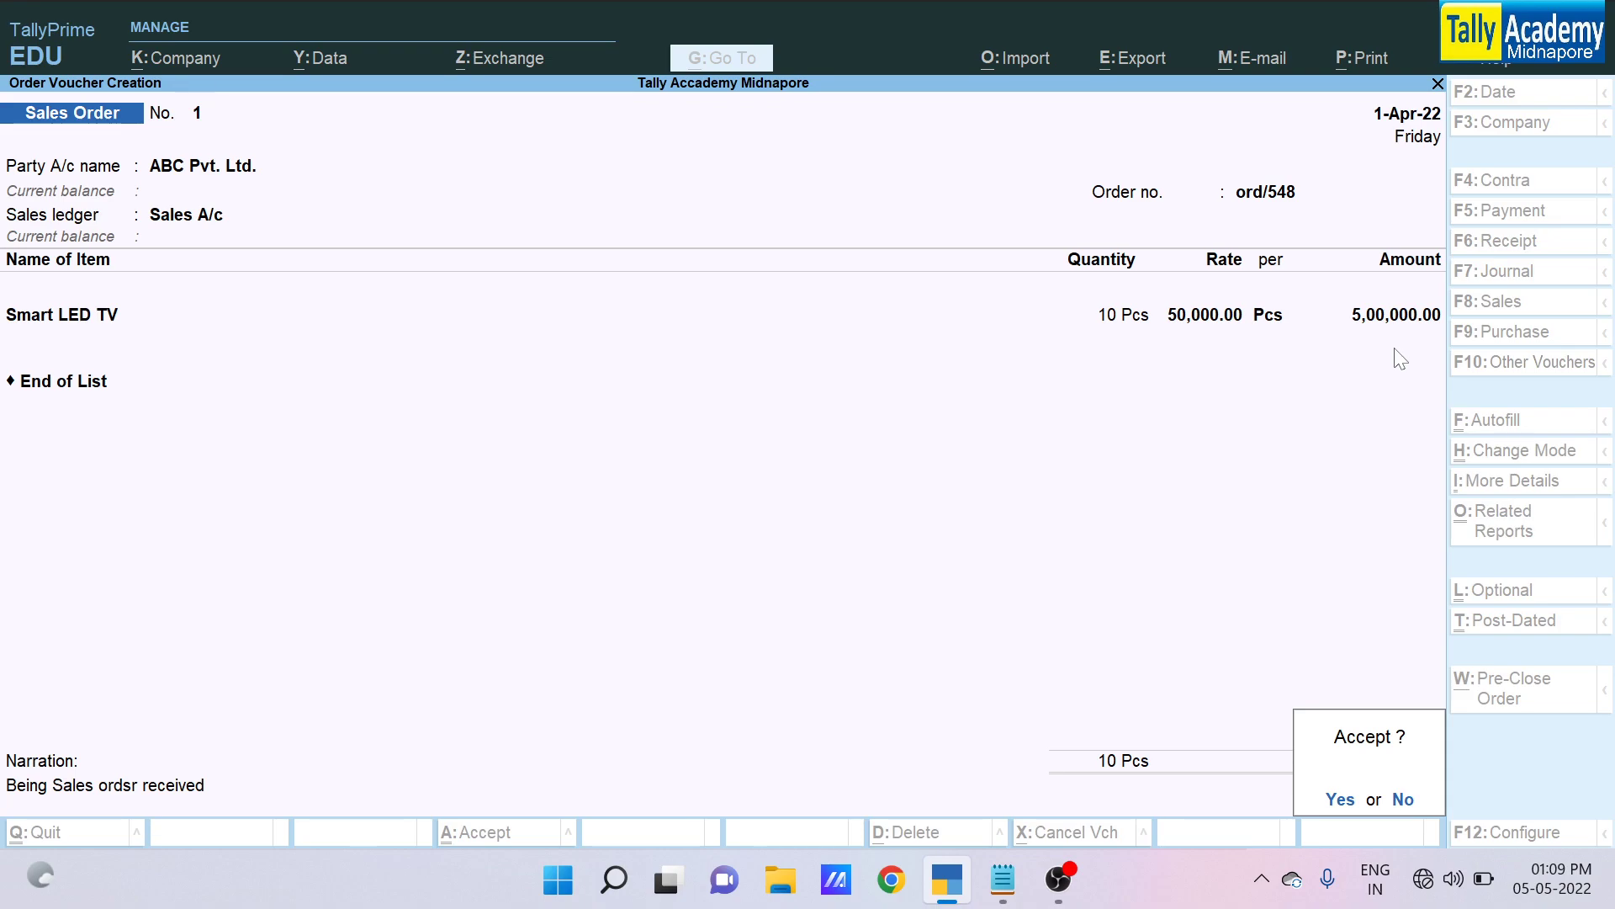
pyautogui.press('y')
# Switch to Notepad and highlight the Delivery Note(Alt+F8) line in the Sales Cycle list
pyautogui.hotkey('alt', 'Tab')
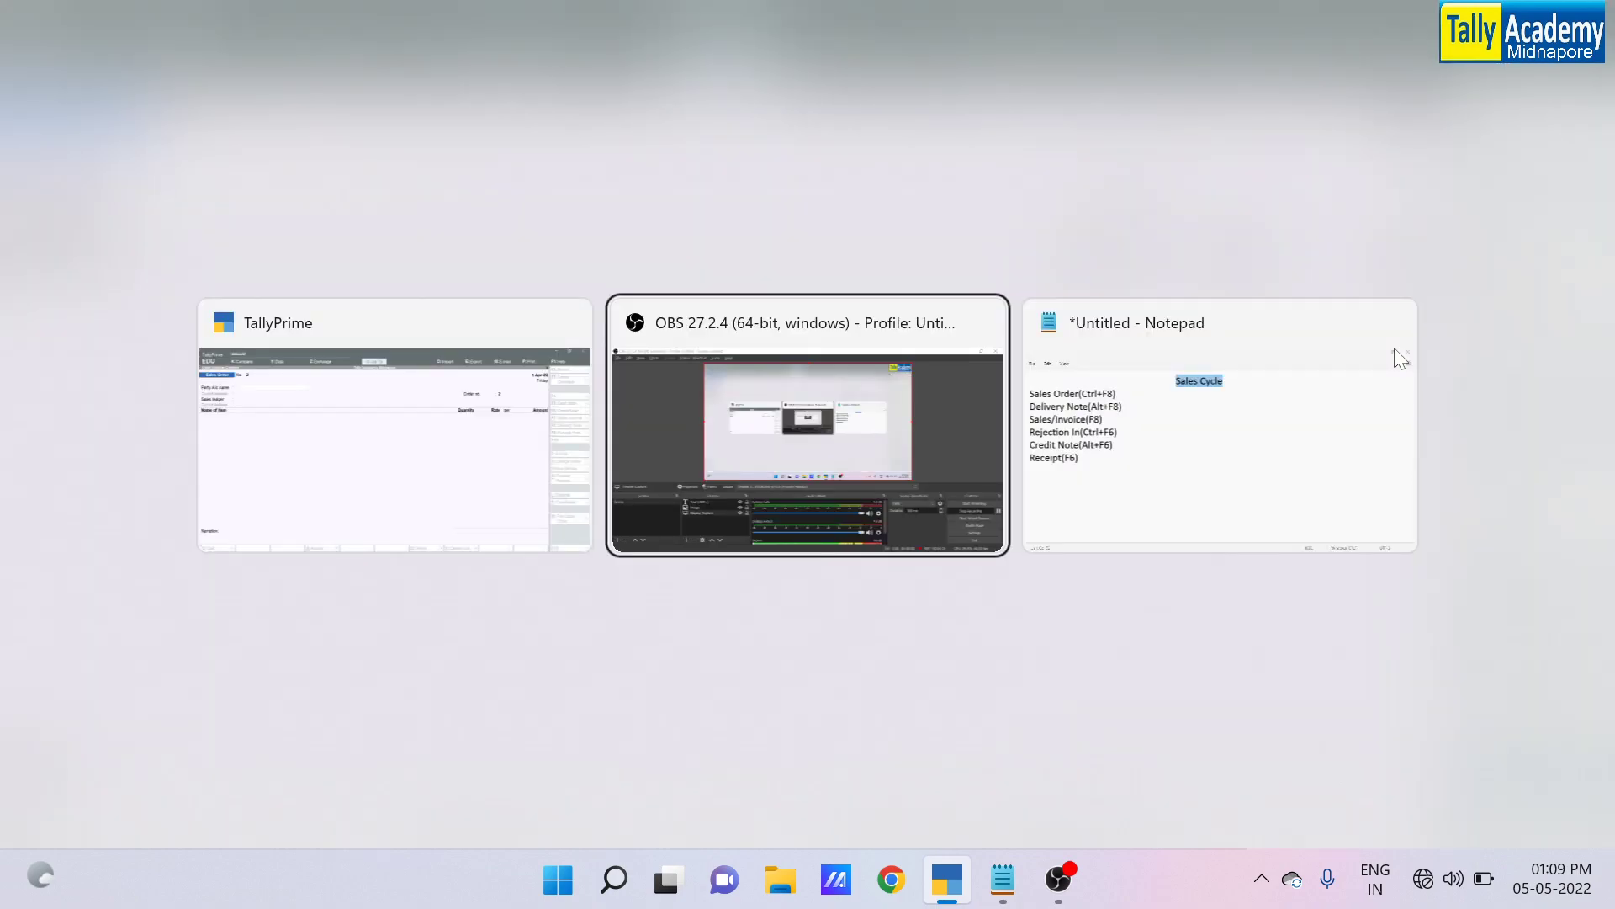
pyautogui.click(1400, 358)
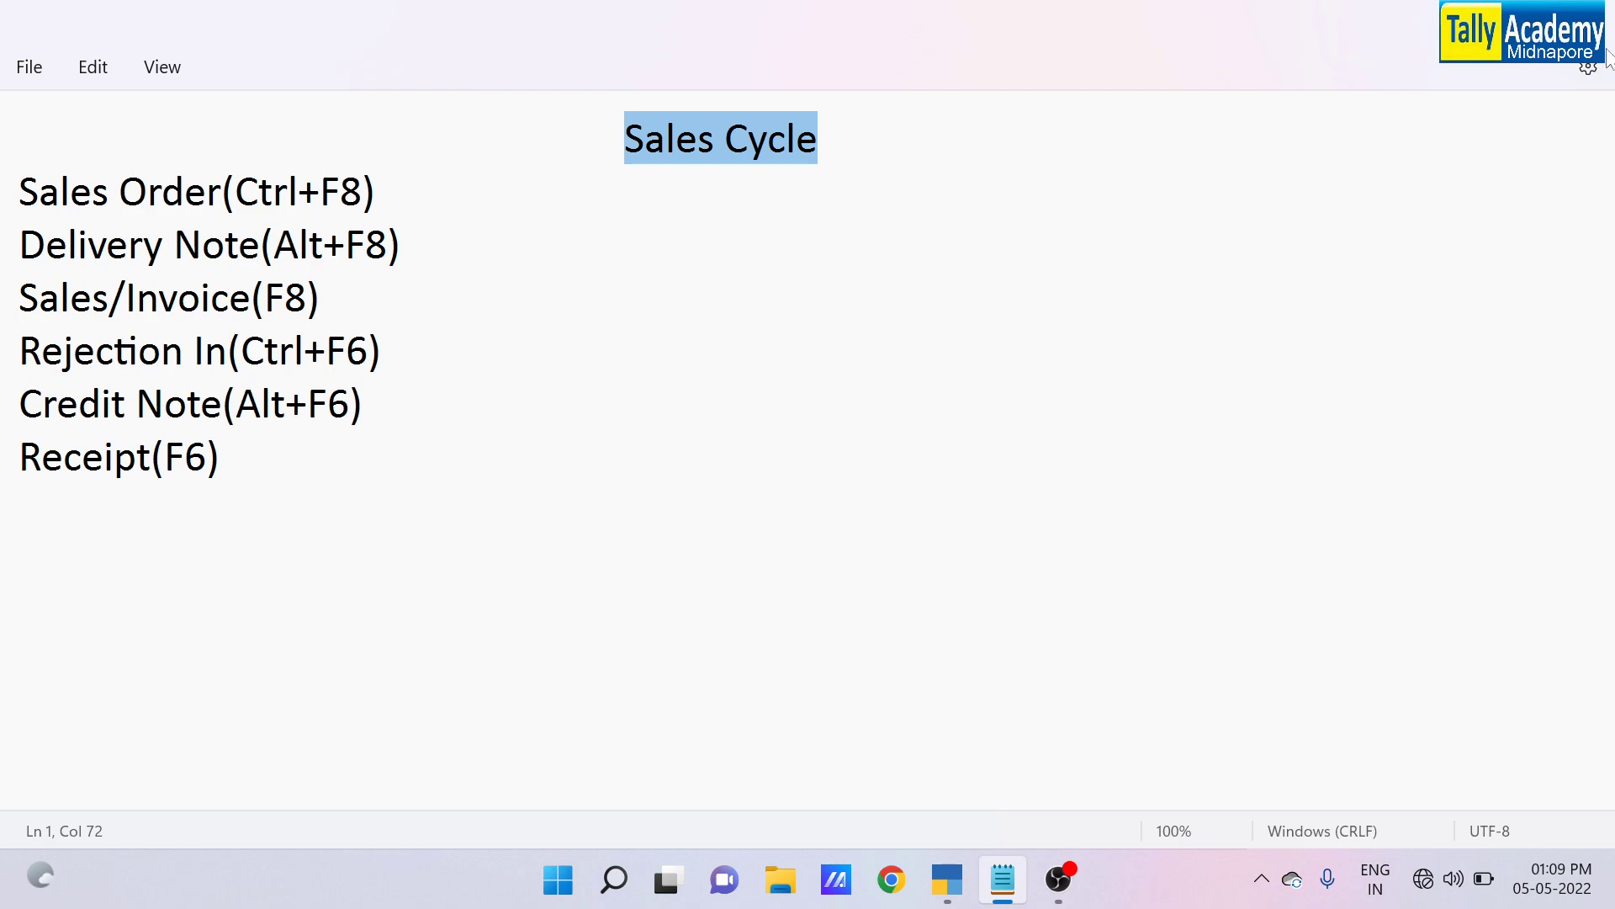
pyautogui.press('Down')
pyautogui.press('Down')
pyautogui.press('Home')
pyautogui.hotkey('shift', 'Right')
pyautogui.hotkey('shift', 'Right')
pyautogui.hotkey('shift', 'Right')
pyautogui.hotkey('shift', 'Right')
pyautogui.hotkey('shift', 'Right')
pyautogui.hotkey('shift', 'Right')
pyautogui.hotkey('shift', 'Right')
pyautogui.hotkey('shift', 'Right')
pyautogui.hotkey('shift', 'Right')
pyautogui.hotkey('shift', 'Right')
pyautogui.hotkey('shift', 'Right')
pyautogui.hotkey('shift', 'Right')
pyautogui.hotkey('shift', 'Right')
pyautogui.hotkey('shift', 'Right')
pyautogui.hotkey('shift', 'Right')
pyautogui.hotkey('shift', 'Right')
pyautogui.hotkey('shift', 'Right')
pyautogui.hotkey('shift', 'Right')
pyautogui.hotkey('shift', 'Right')
pyautogui.hotkey('shift', 'Right')
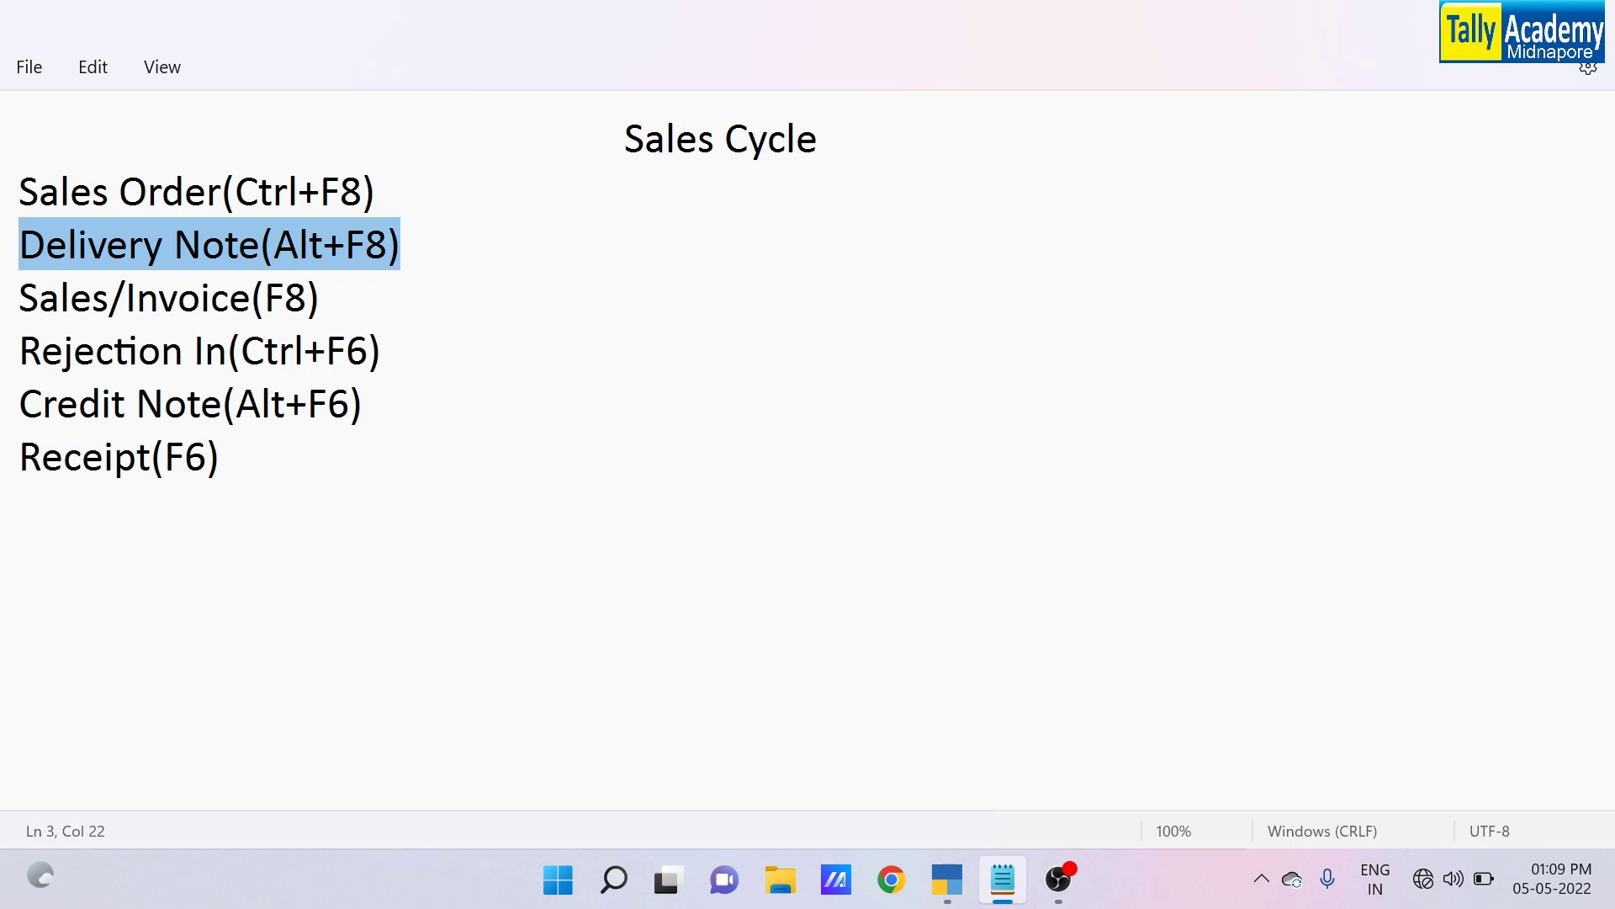
# Return to TallyPrime and show the inactive voucher types while changing the voucher type
pyautogui.hotkey('alt', 'Tab')
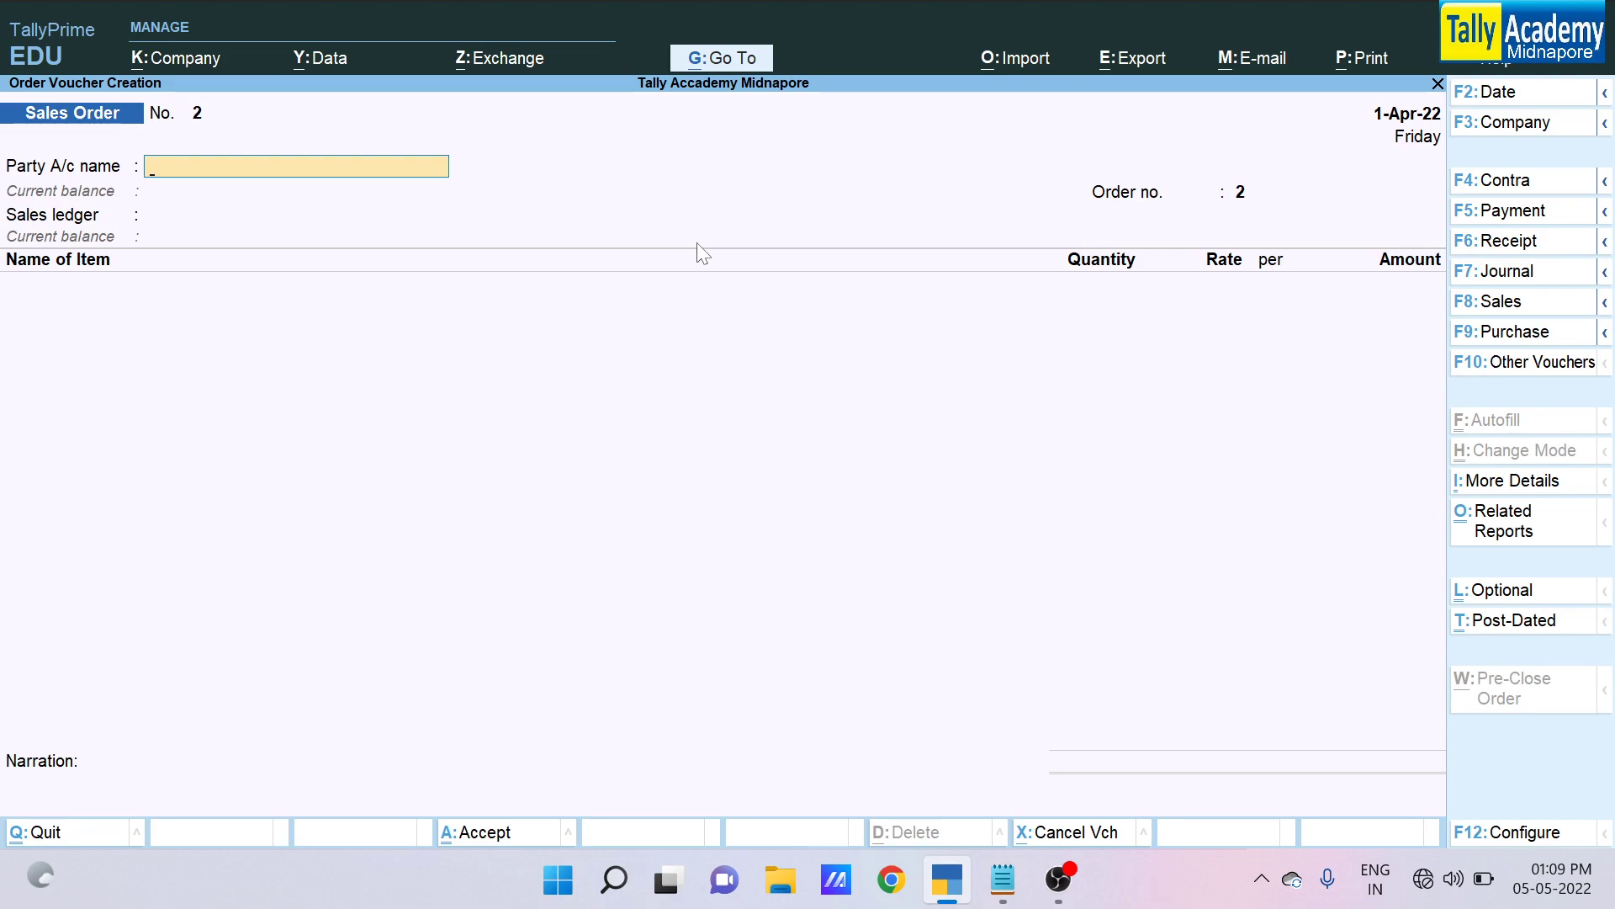
pyautogui.press('F10')
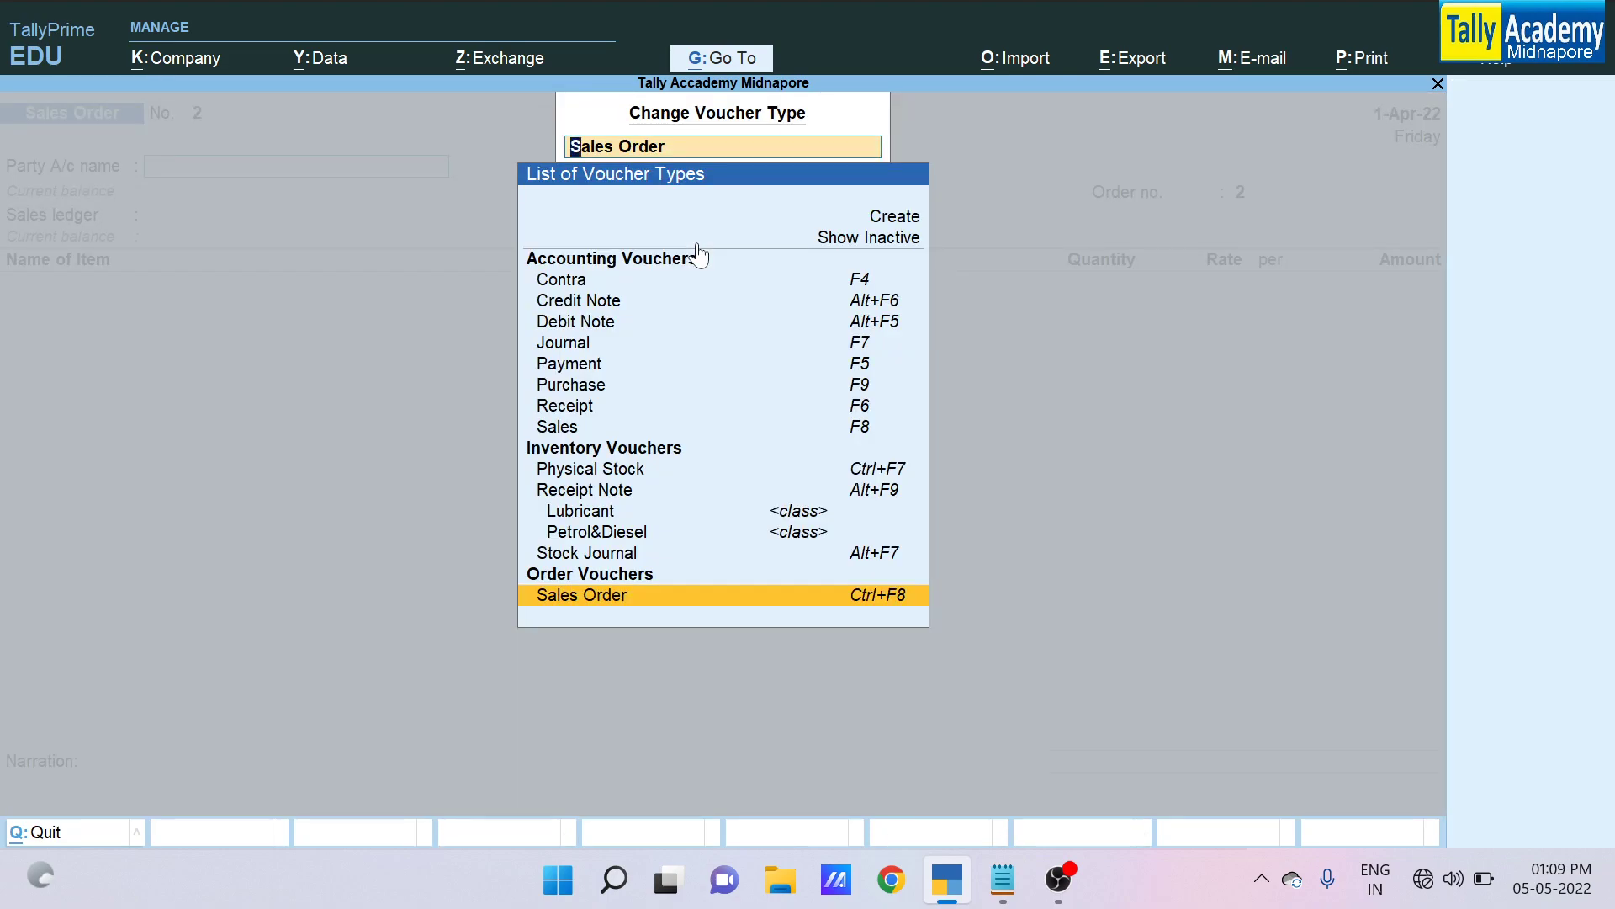
pyautogui.press('Up')
pyautogui.press('Up')
pyautogui.press('Up')
pyautogui.press('Up')
pyautogui.press('Up')
pyautogui.press('Up')
pyautogui.press('Up')
pyautogui.press('Up')
pyautogui.press('Up')
pyautogui.press('Up')
pyautogui.press('Up')
pyautogui.press('Up')
pyautogui.press('Up')
pyautogui.press('Up')
pyautogui.press('Up')
pyautogui.press('Up')
pyautogui.press('Up')
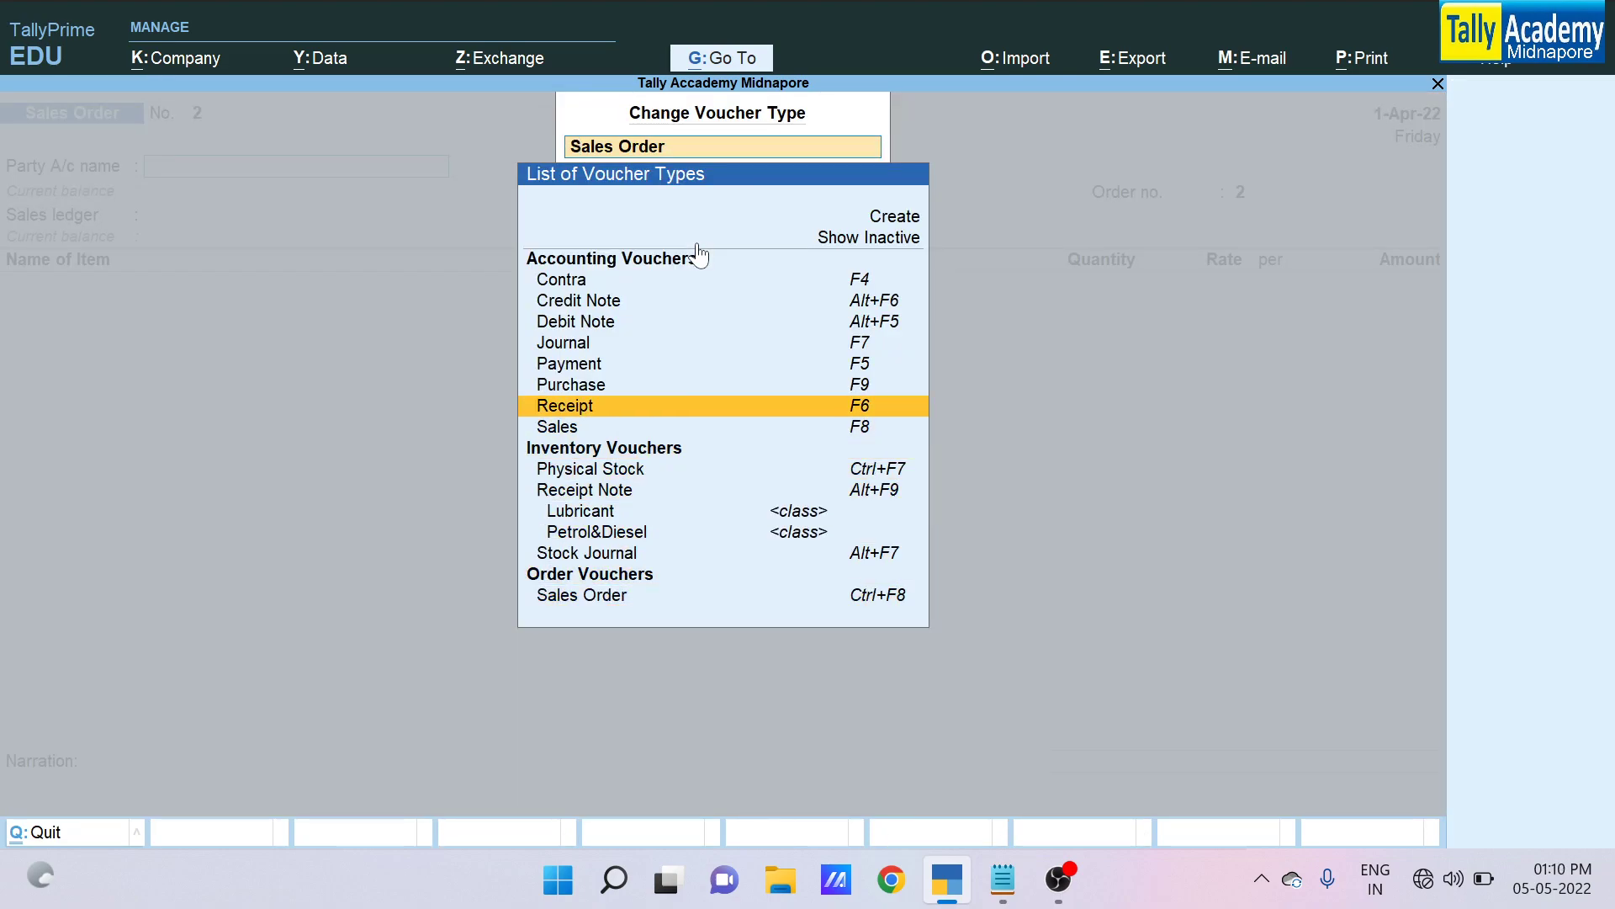
pyautogui.press('Return')
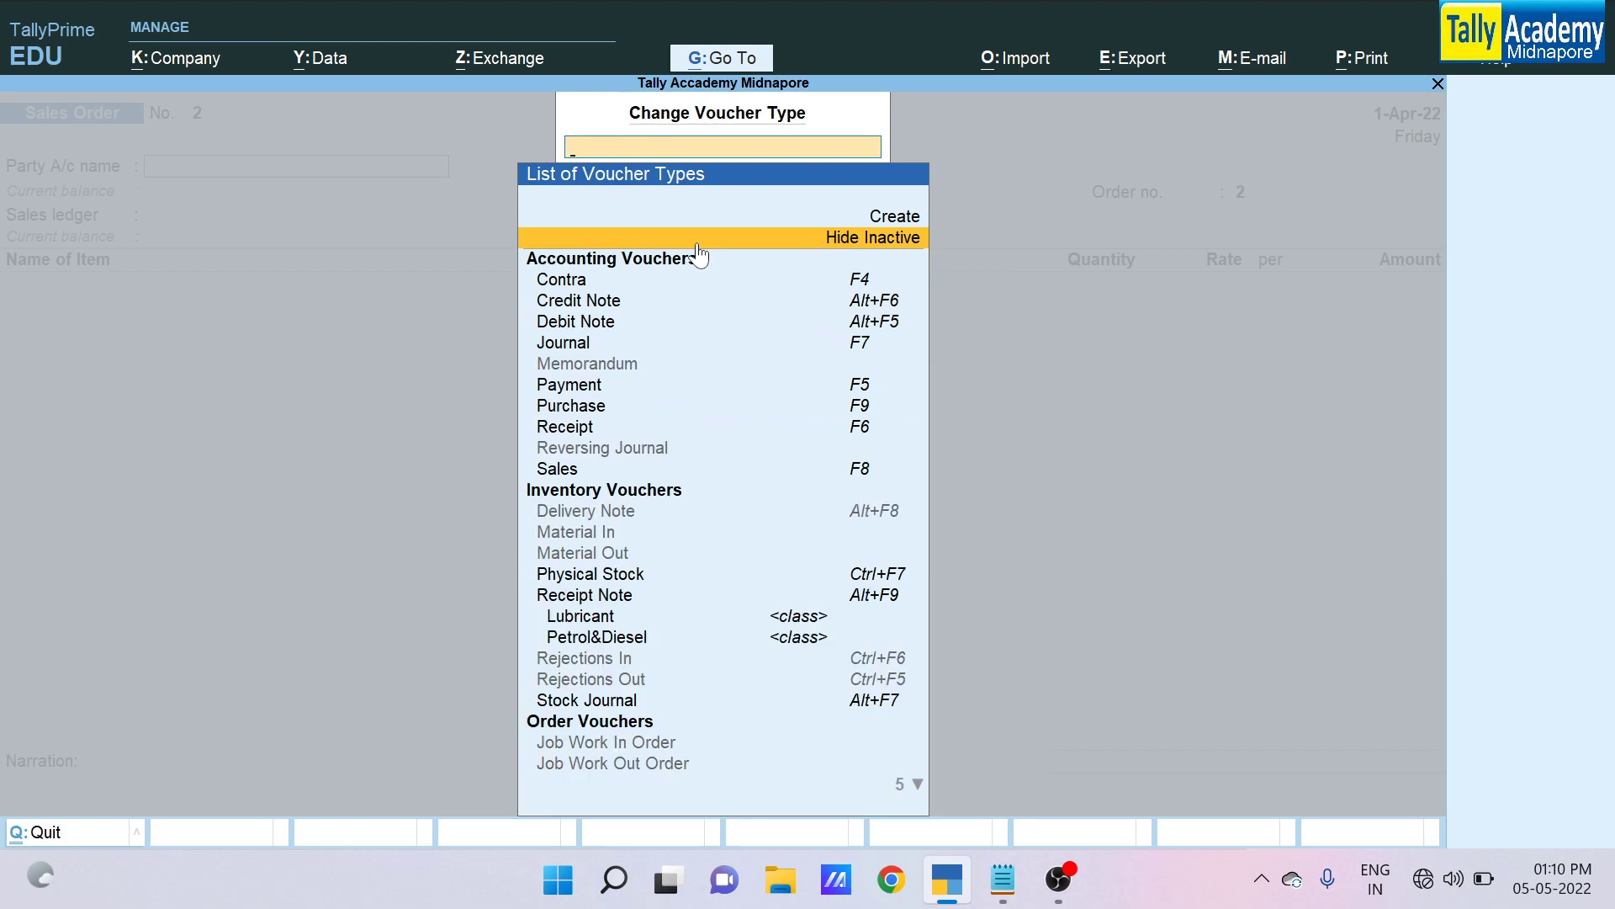
# Choose Delivery Note from the inventory vouchers and activate that voucher type
pyautogui.press('Down')
pyautogui.press('Down')
pyautogui.press('Down')
pyautogui.press('Down')
pyautogui.press('Down')
pyautogui.press('Down')
pyautogui.press('Down')
pyautogui.press('Down')
pyautogui.press('Down')
pyautogui.press('Down')
pyautogui.press('Down')
pyautogui.press('Down')
pyautogui.press('Down')
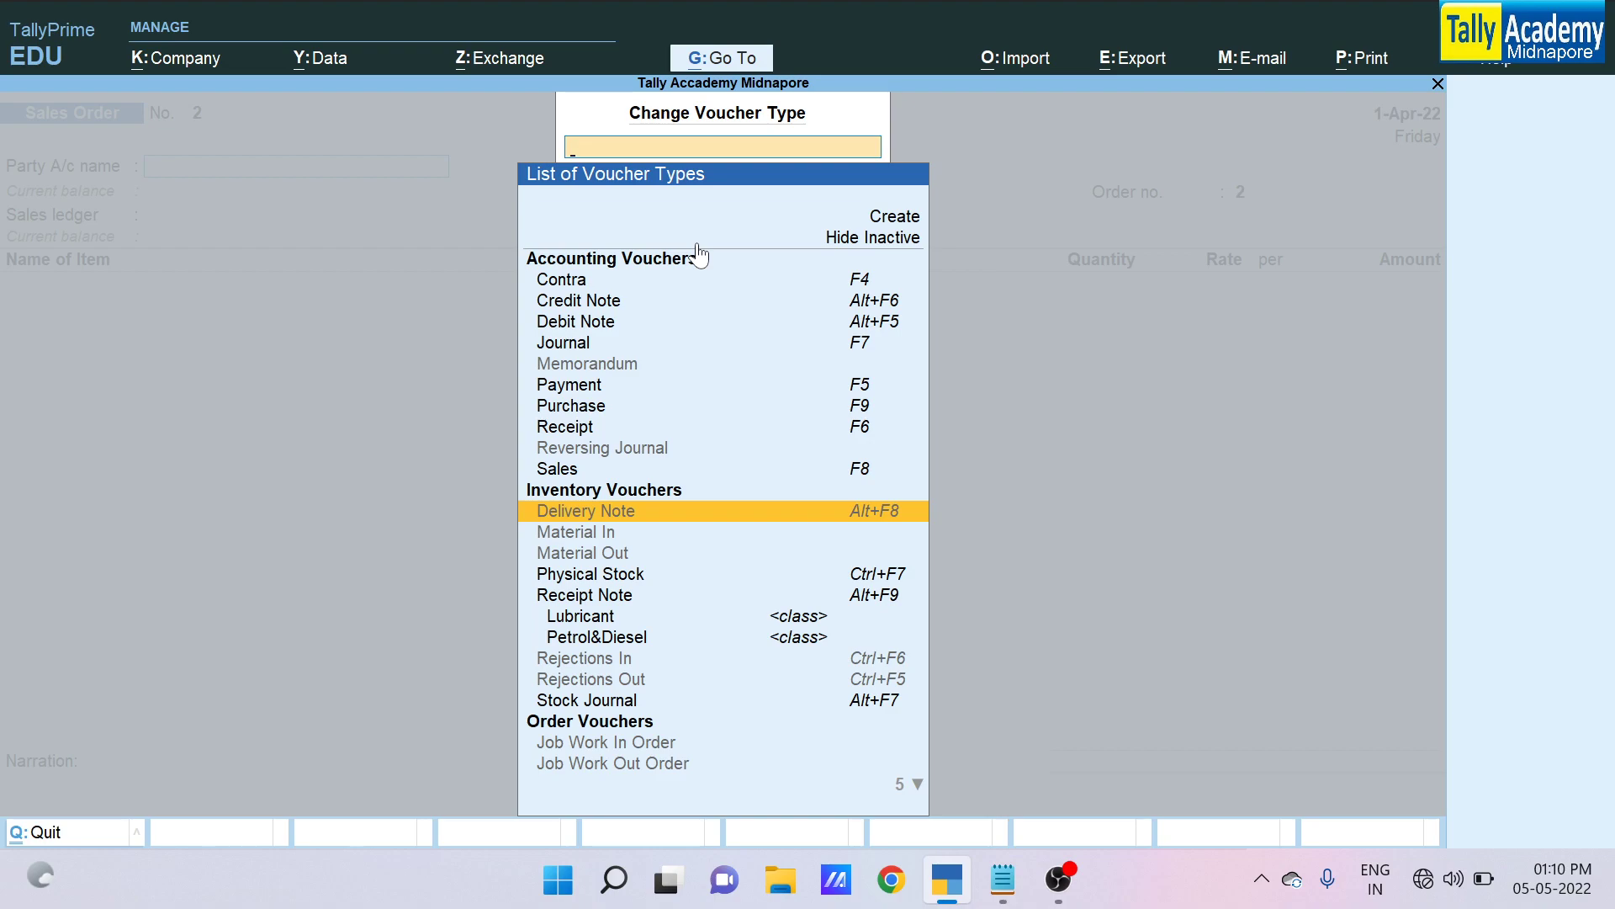
pyautogui.press('Return')
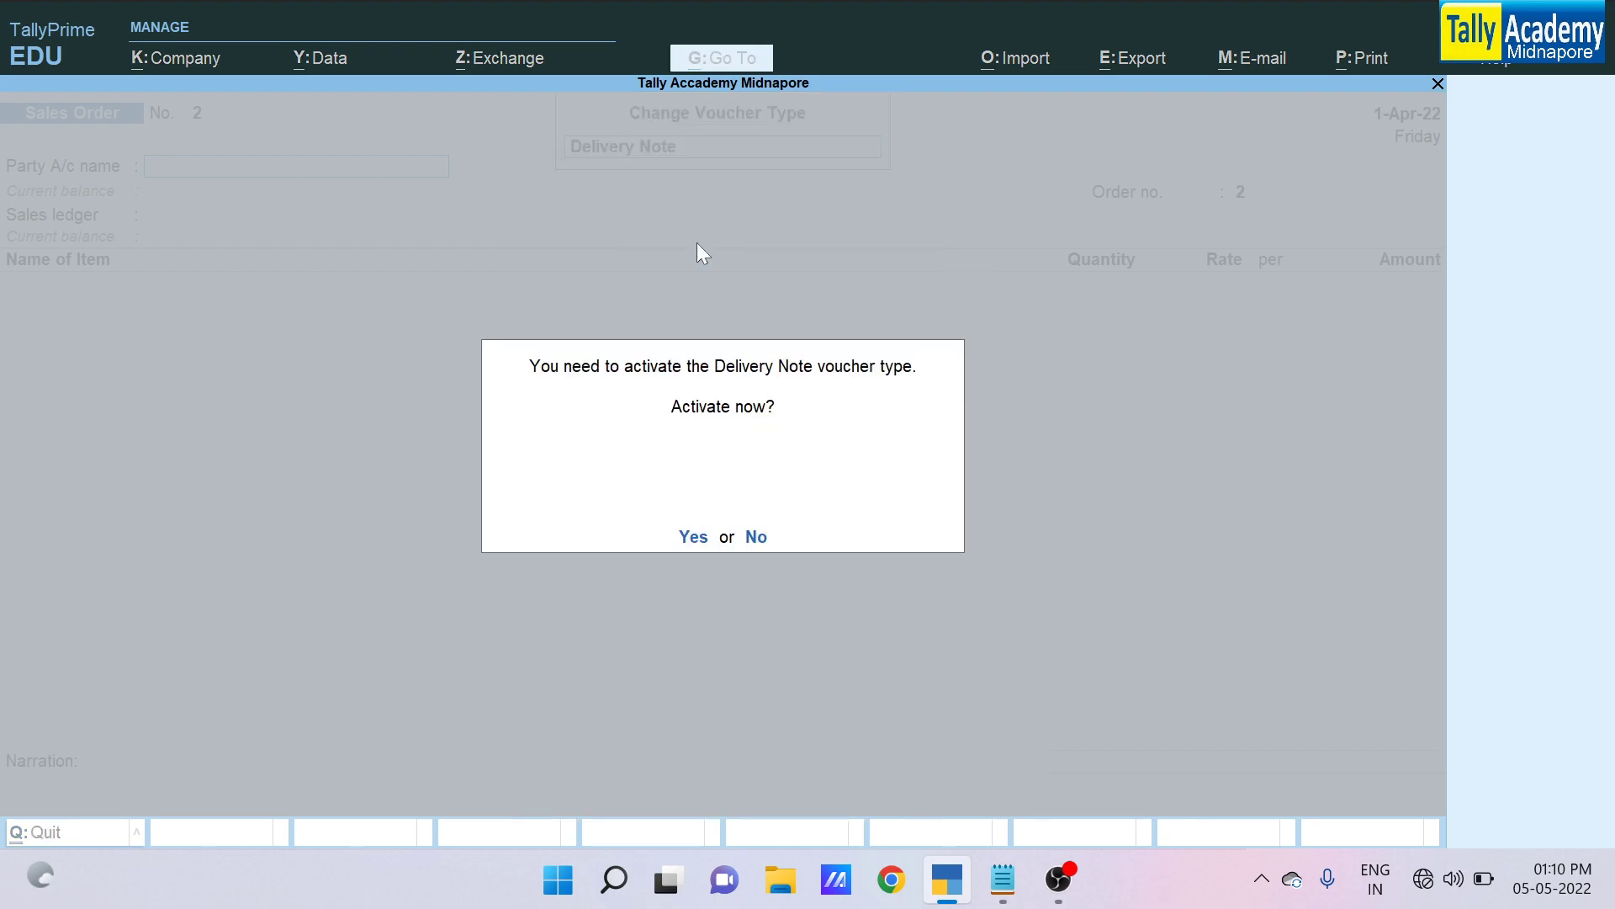
pyautogui.press('y')
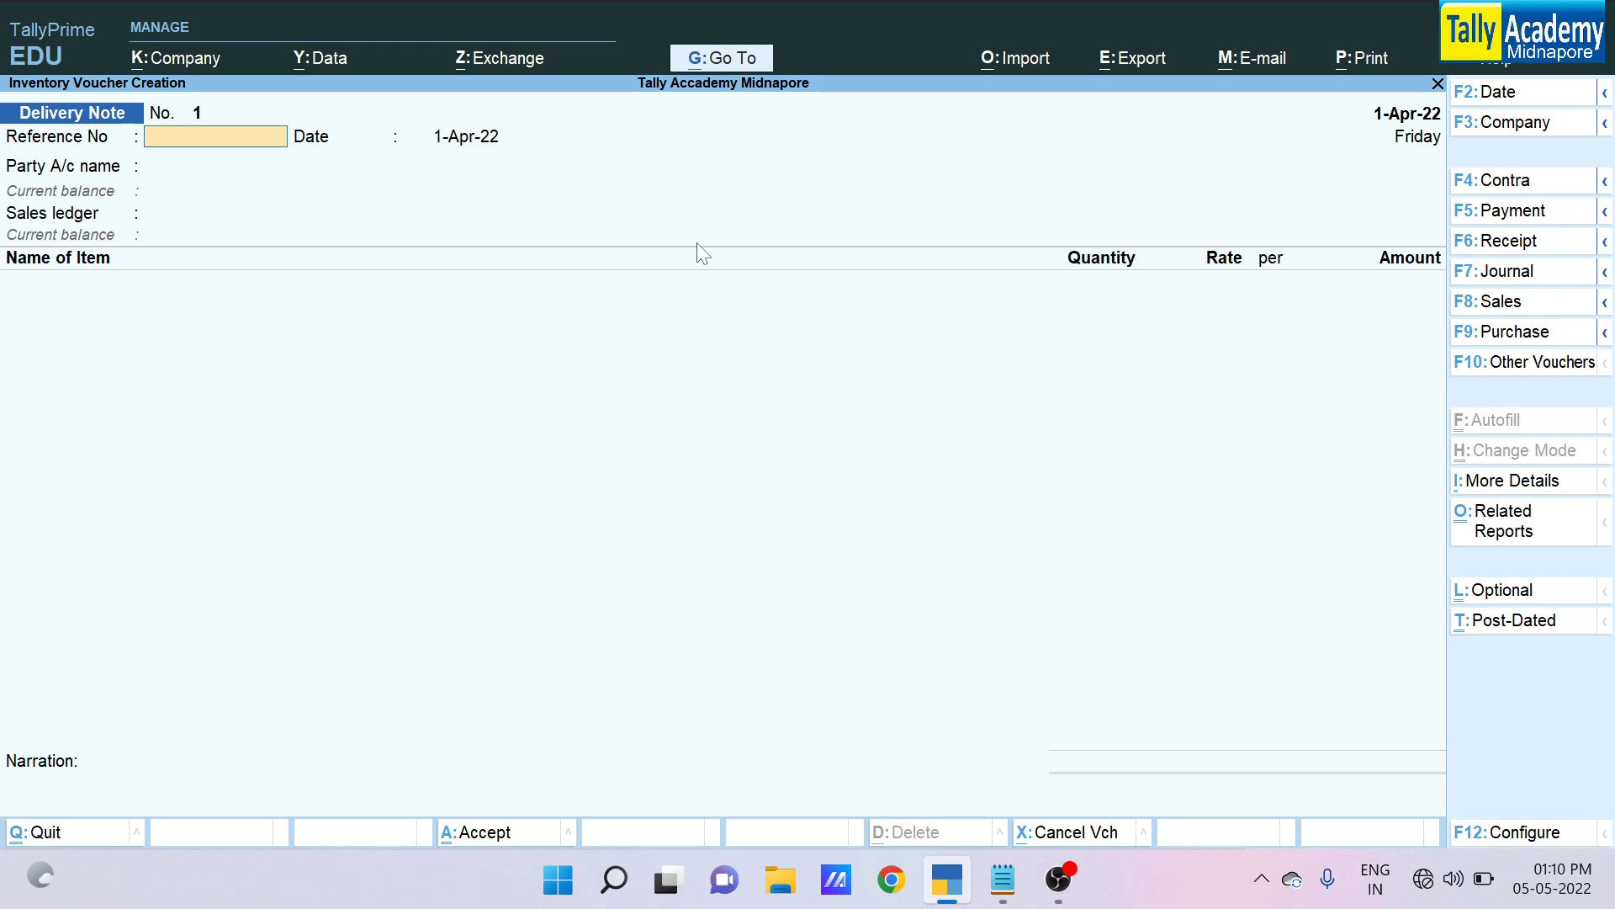
# Enter Chall/005 as the delivery note's reference number, keep the date 1-Apr-22 and choose ABC Pvt. Ltd. as the party
pyautogui.write('Chall/005')
pyautogui.press('Return')
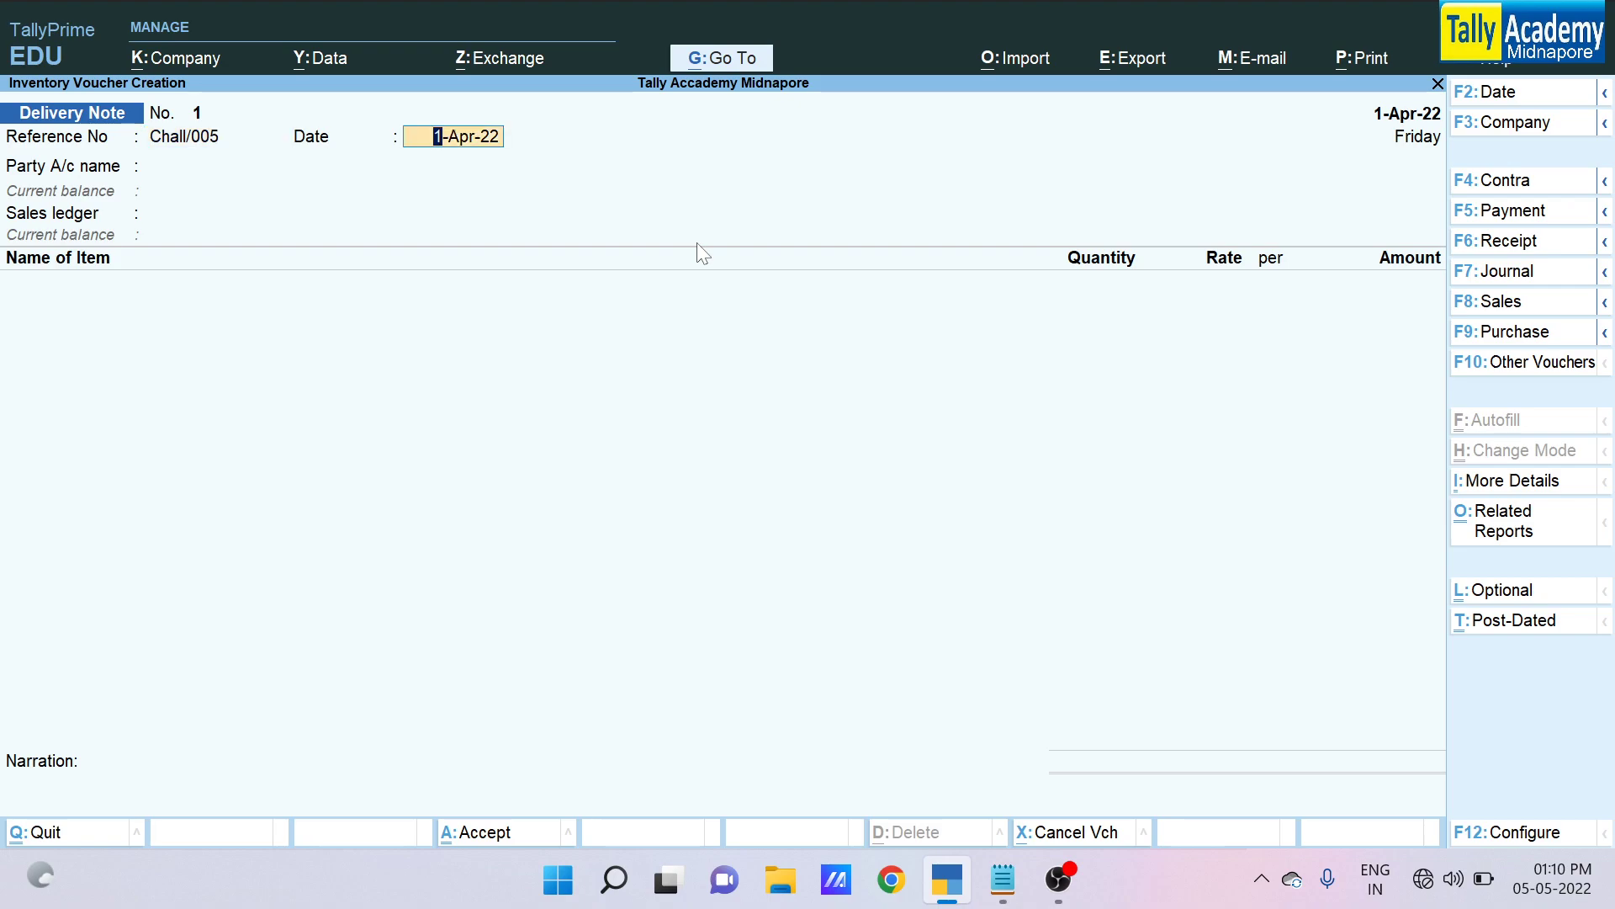
pyautogui.press('Return')
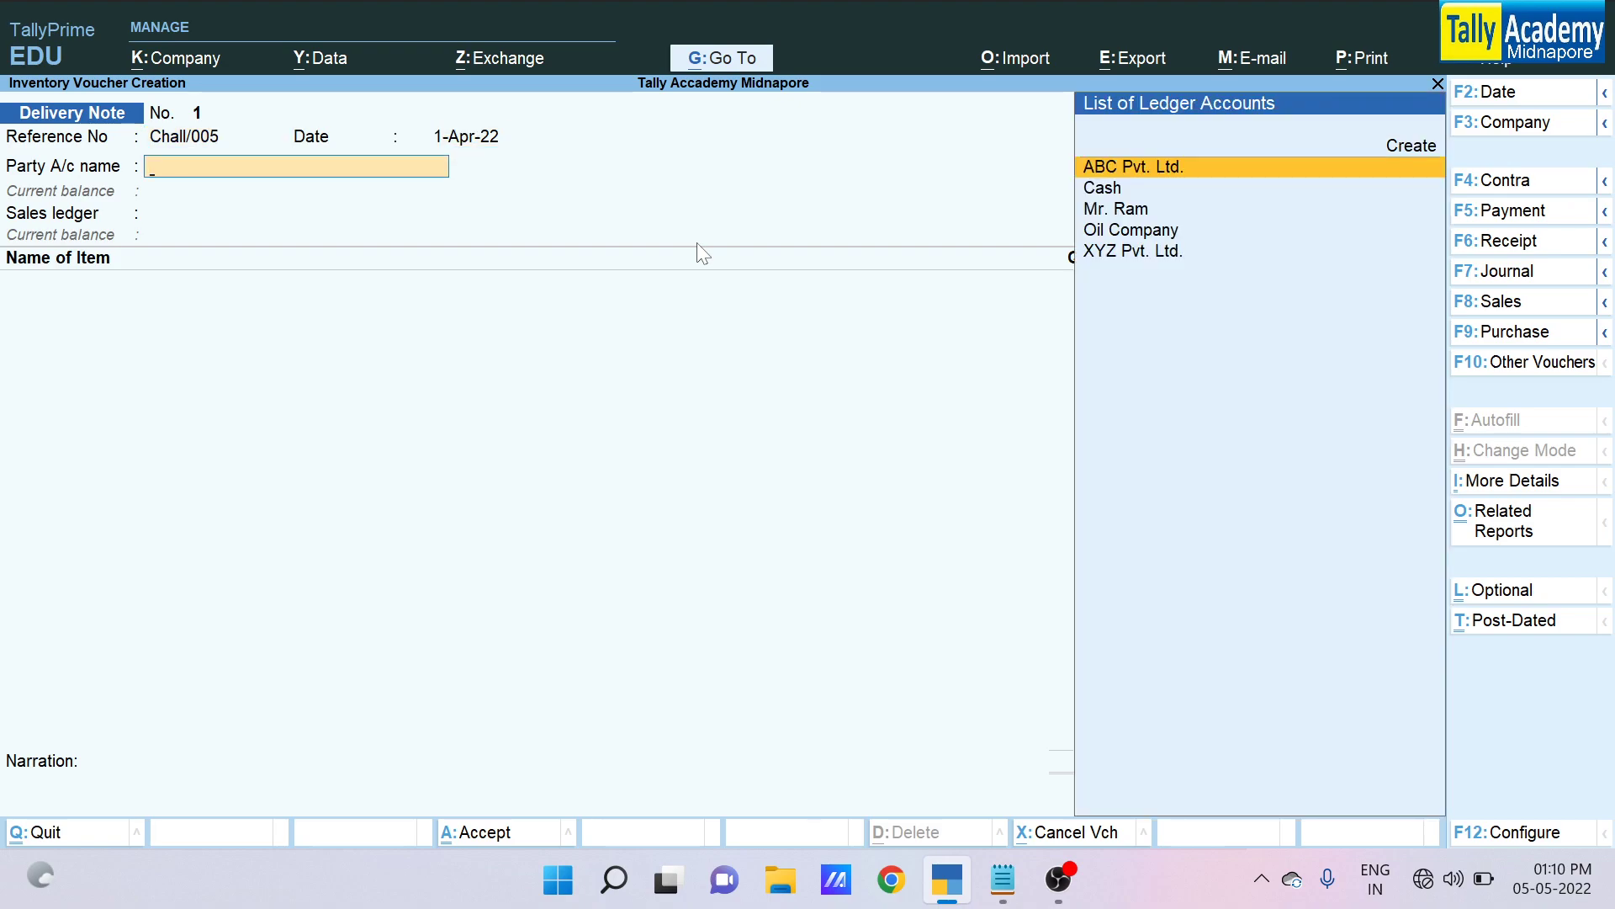
pyautogui.press('Down')
pyautogui.press('Down')
pyautogui.press('Down')
pyautogui.press('Up')
pyautogui.press('Up')
pyautogui.press('Up')
pyautogui.press('Return')
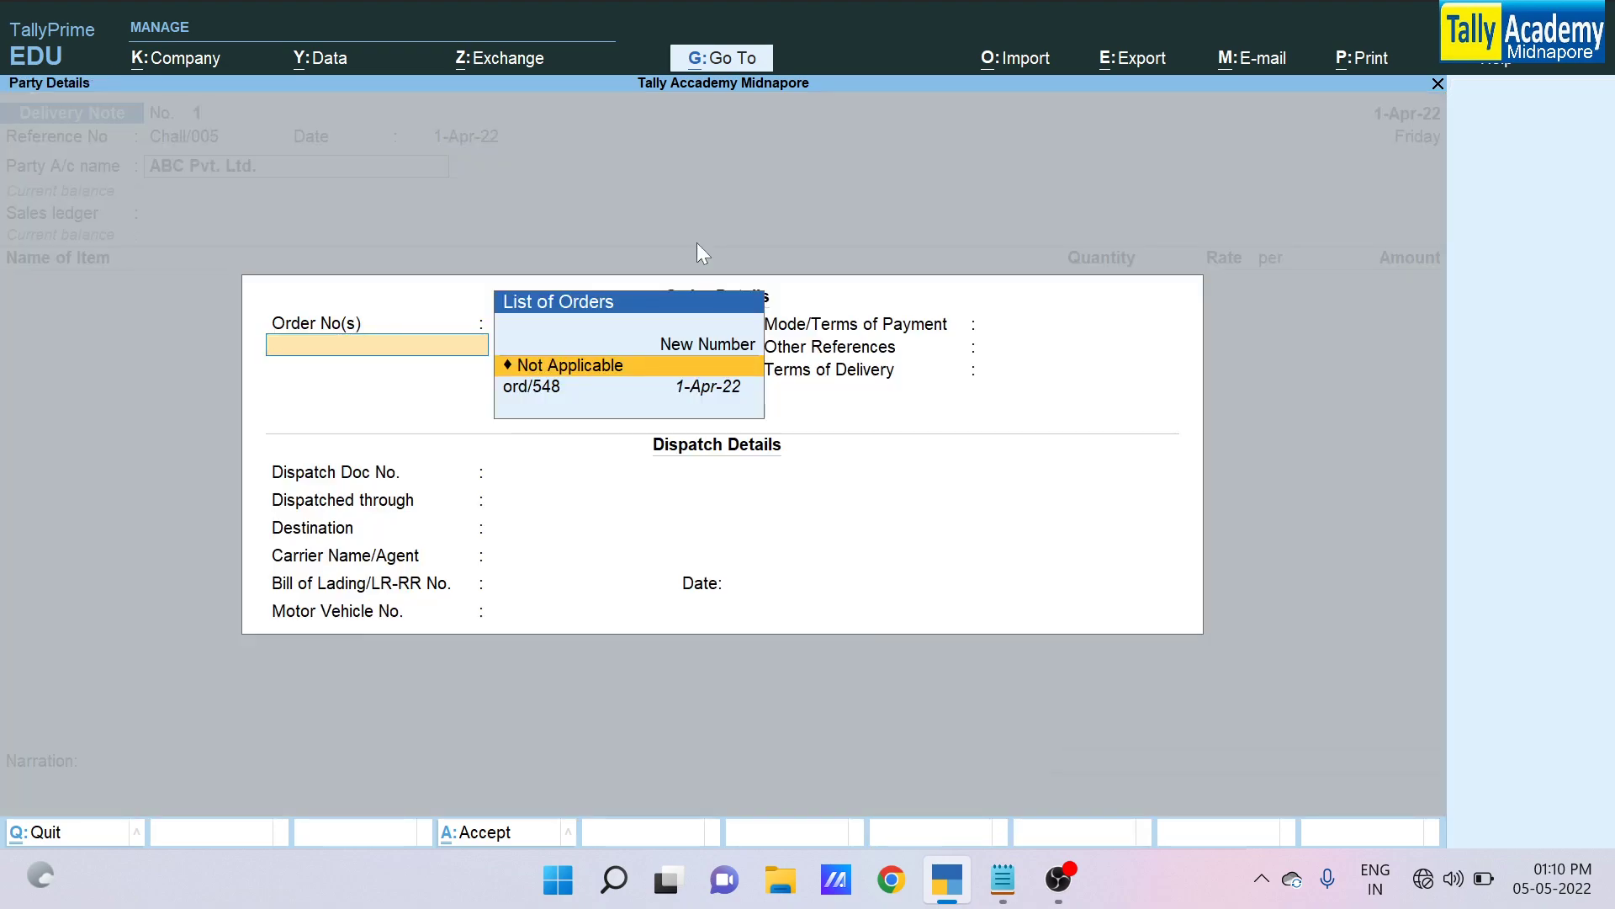
# Link the delivery note to the party's existing sales order, keeping the dispatch, party, Sales A/c and tax classification details as filled in
pyautogui.press('Down')
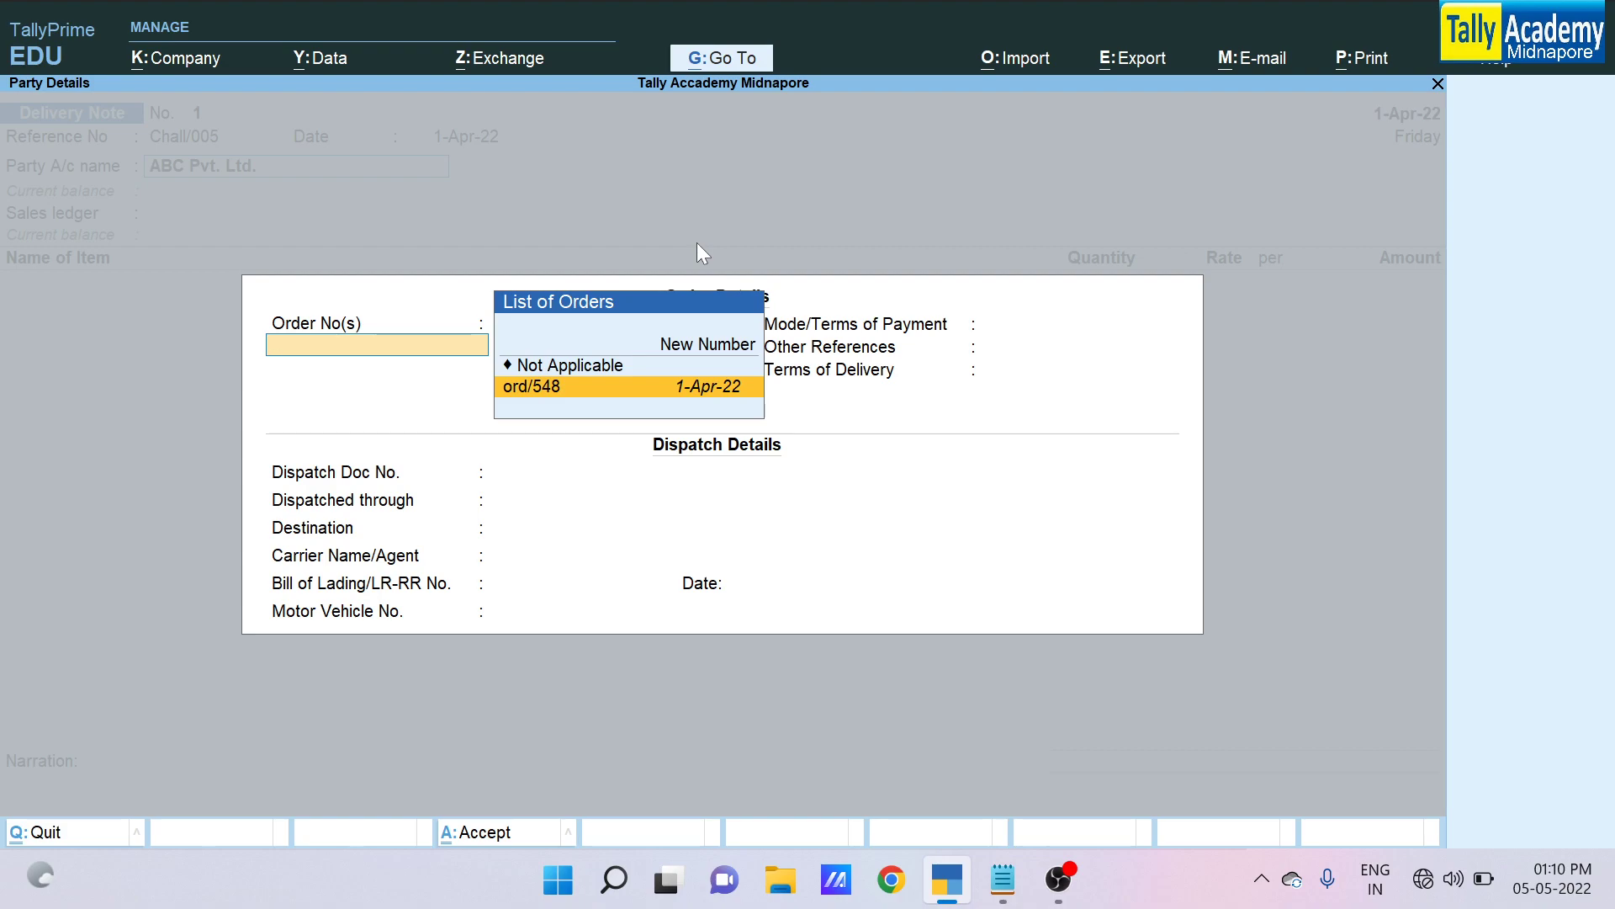
pyautogui.press('Return')
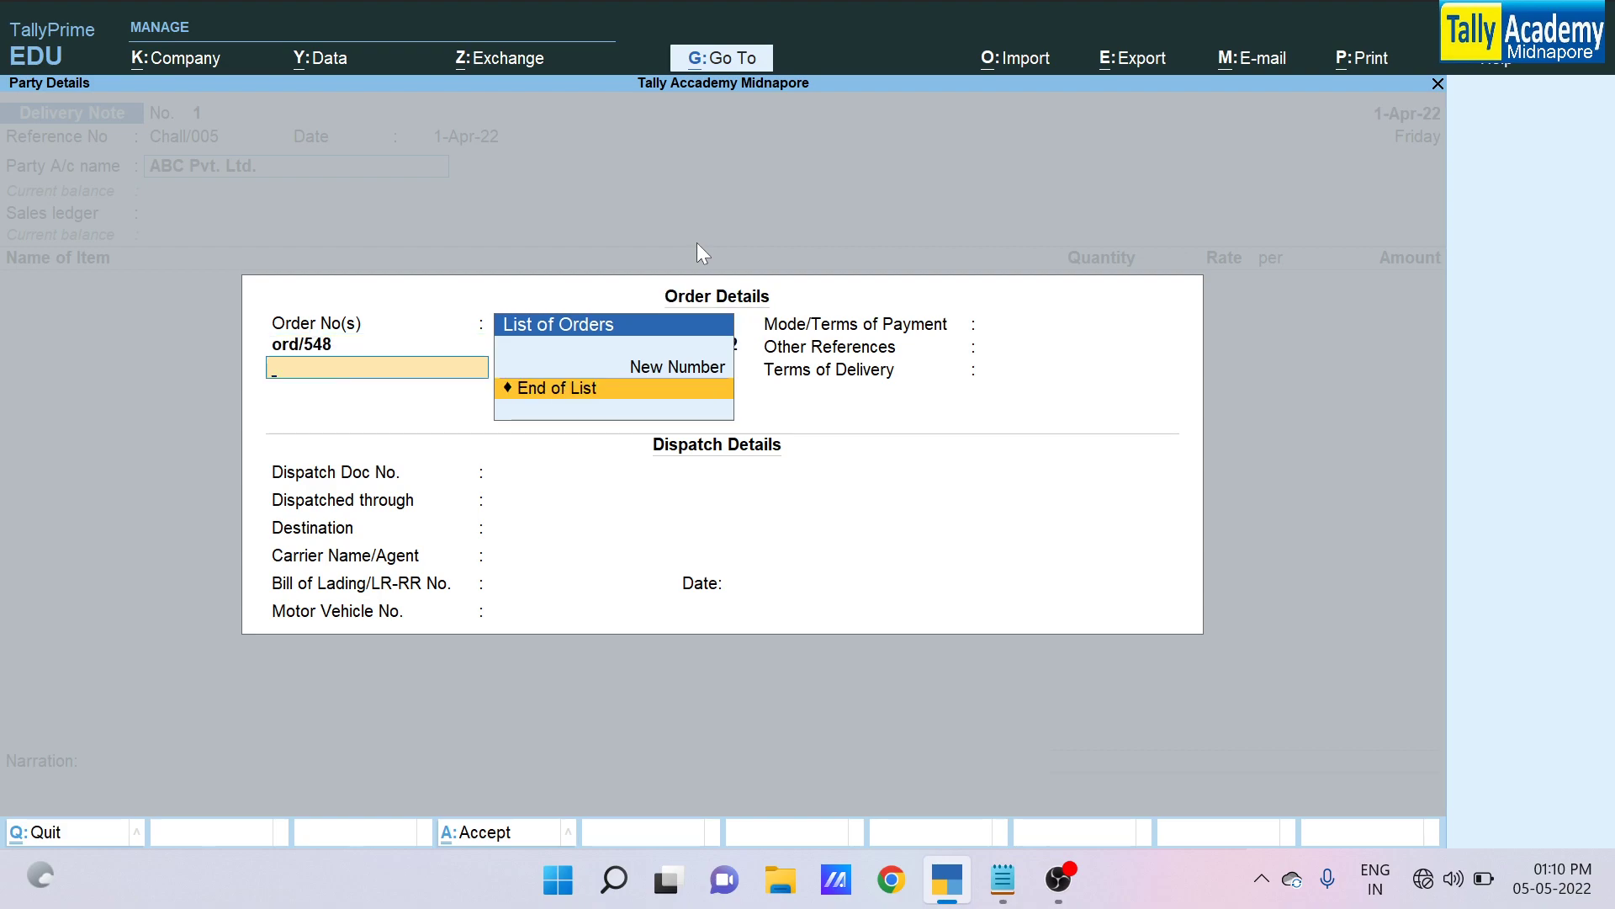
pyautogui.press('Return')
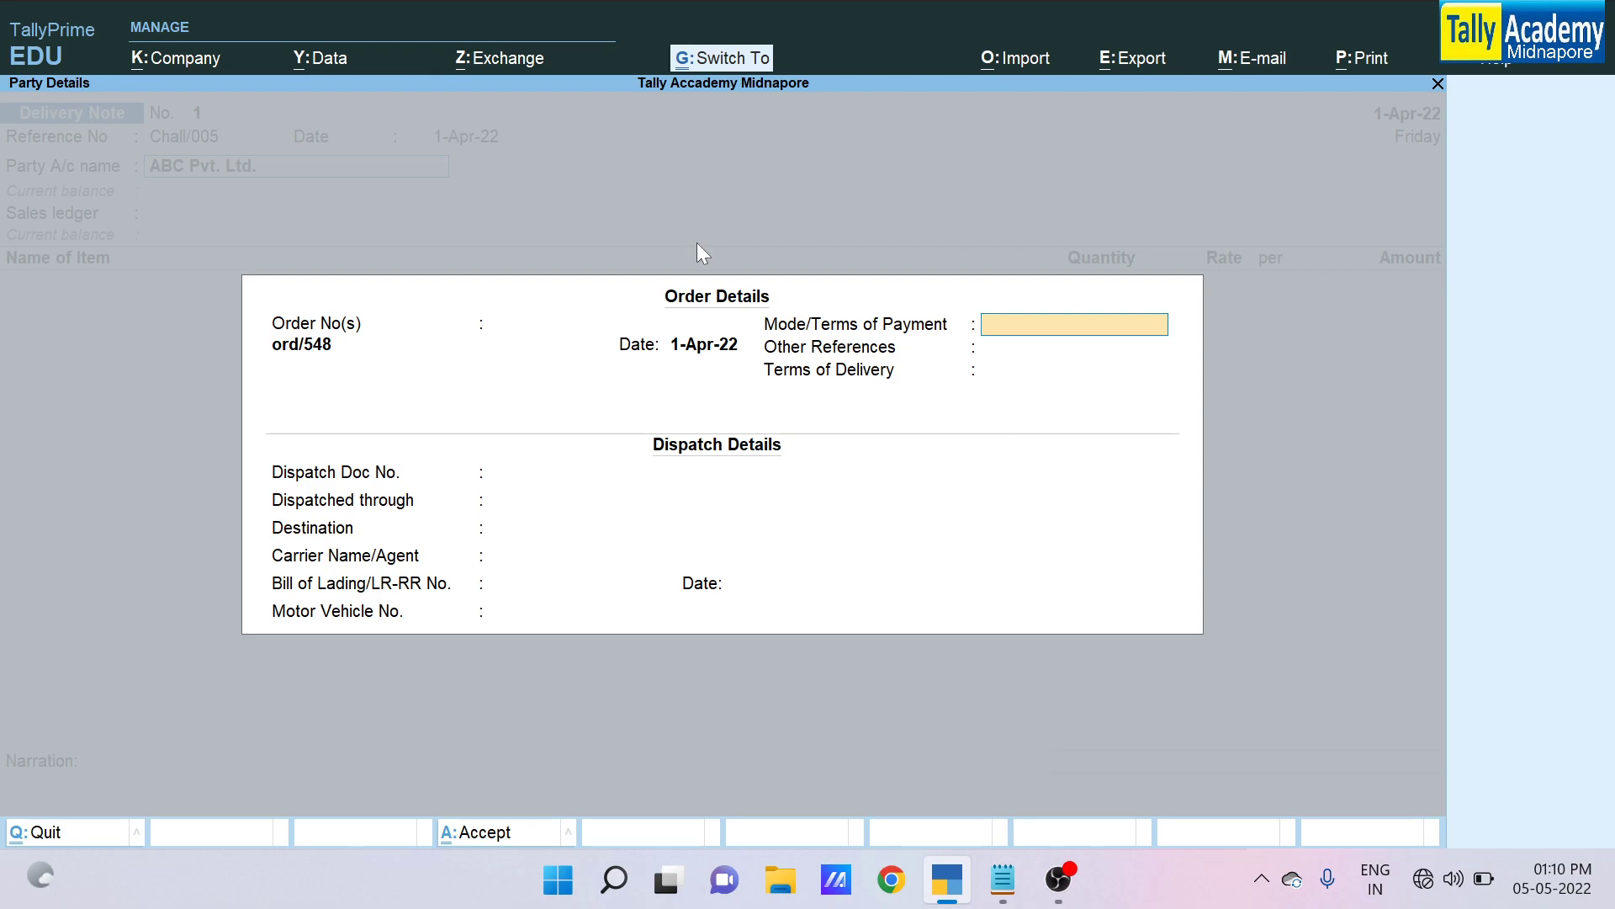
pyautogui.hotkey('ctrl', 'a')
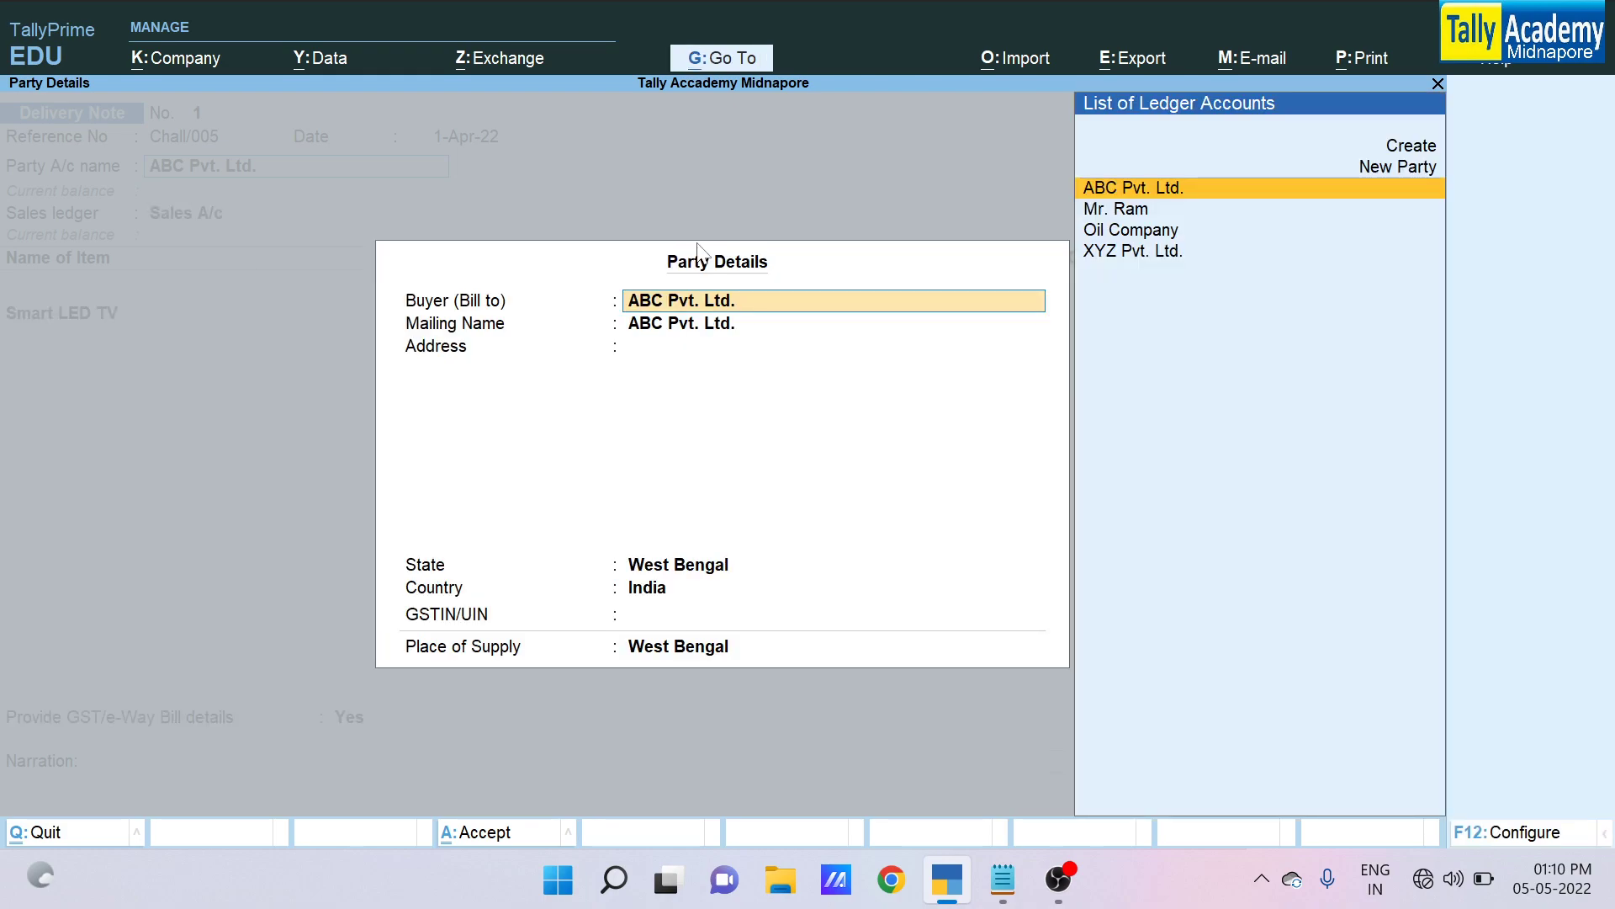
pyautogui.hotkey('ctrl', 'a')
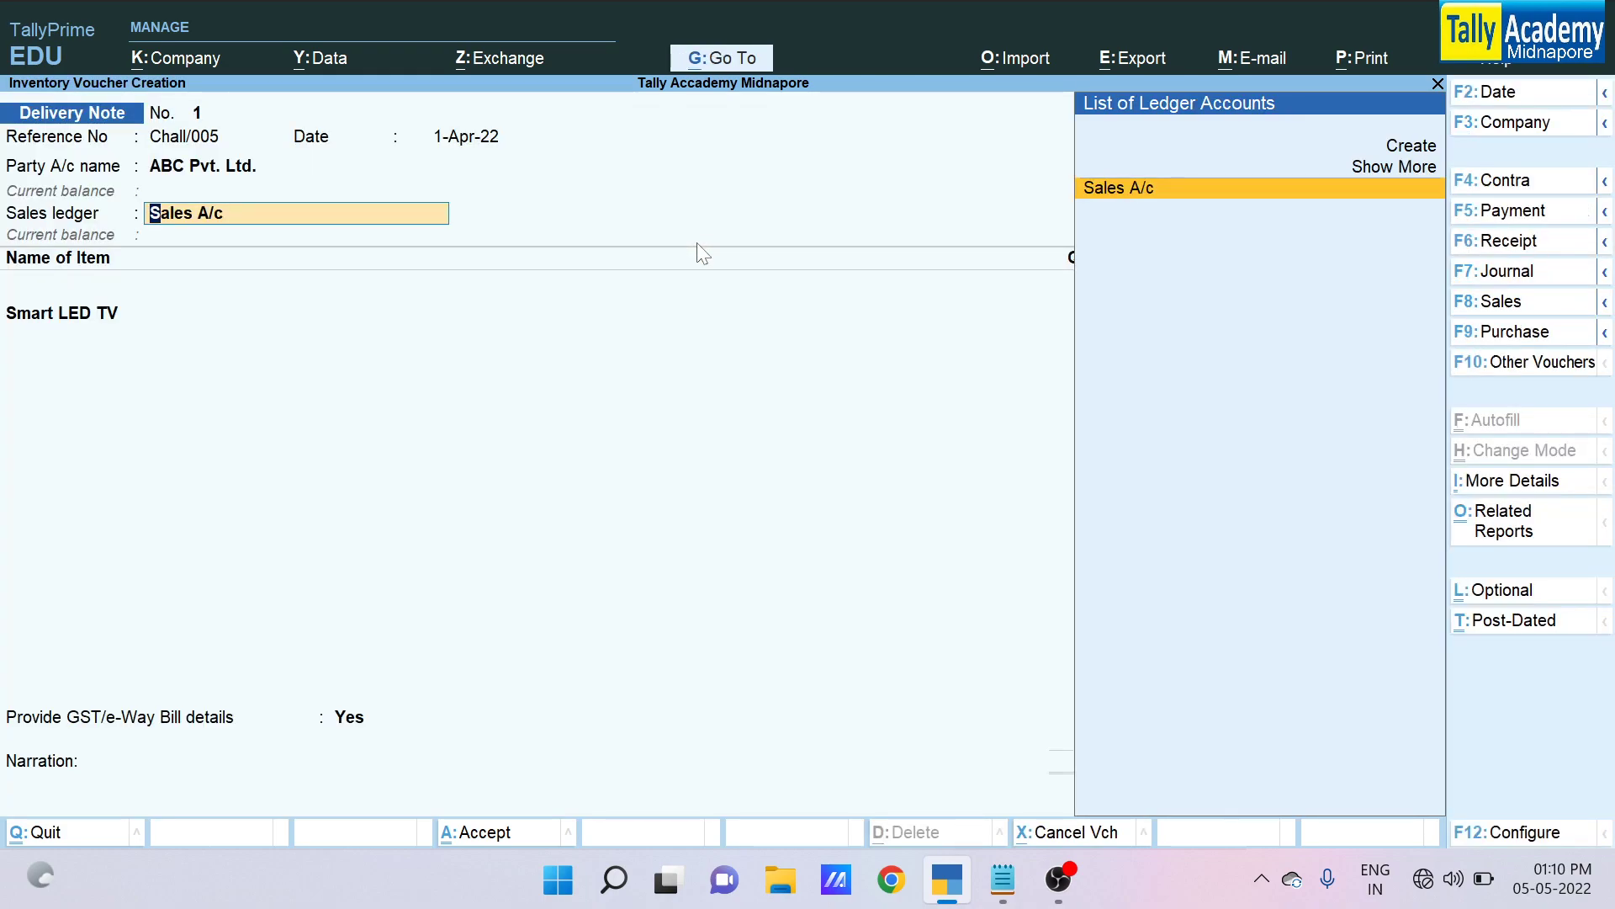
pyautogui.press('Return')
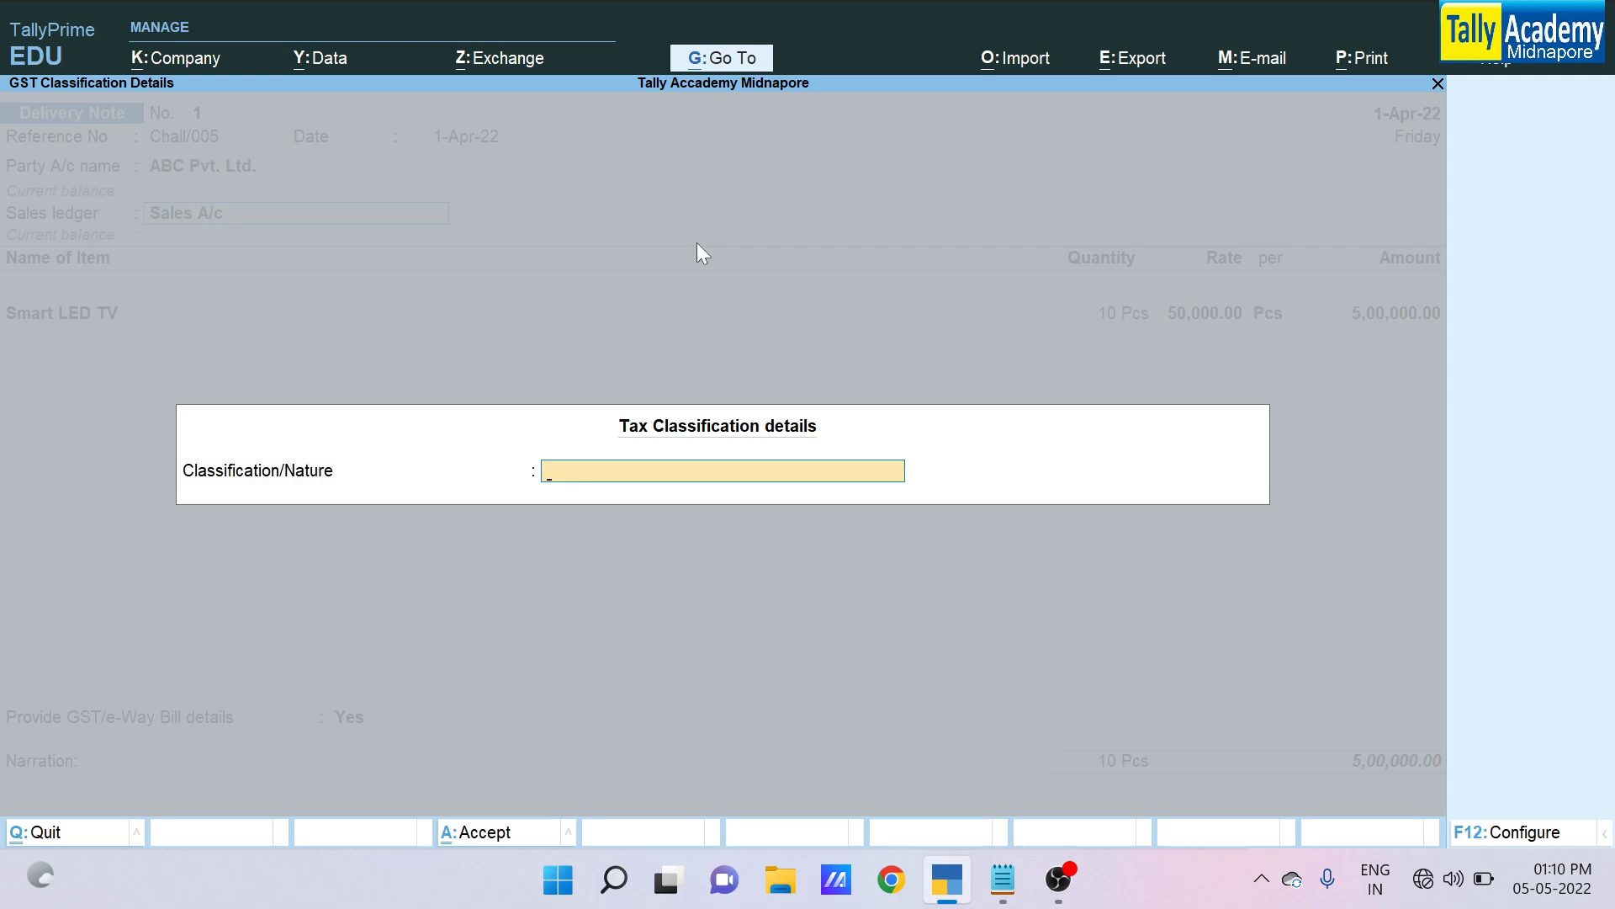
pyautogui.press('Return')
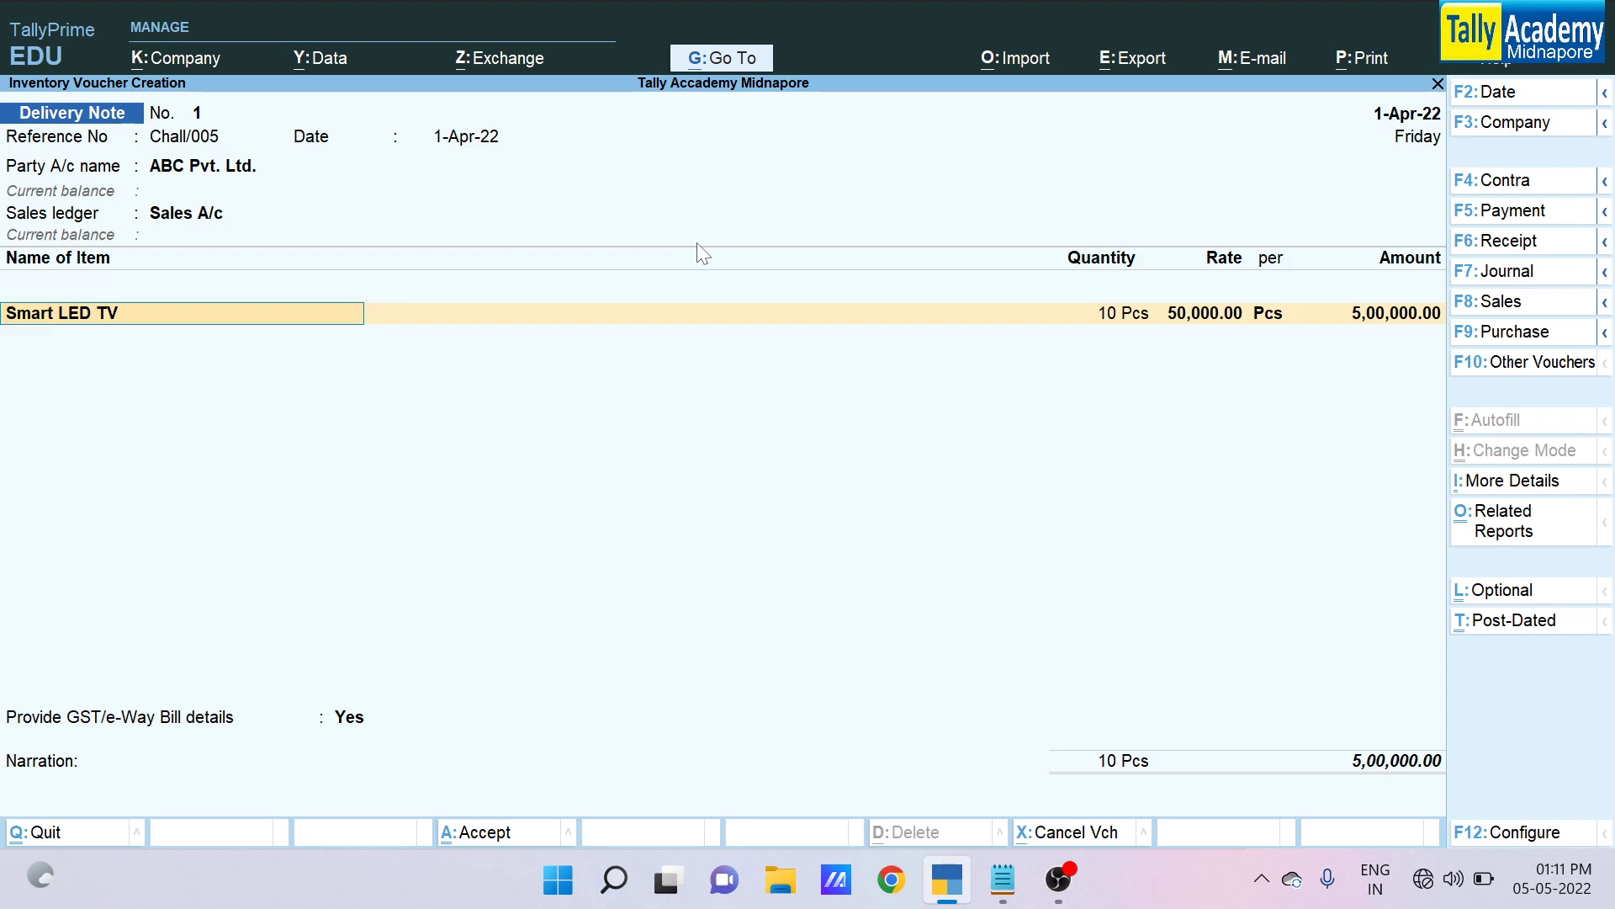
# In the Smart LED TV allocation, set the tracking number to Chall/005 and keep the linked sales order
pyautogui.press('Return')
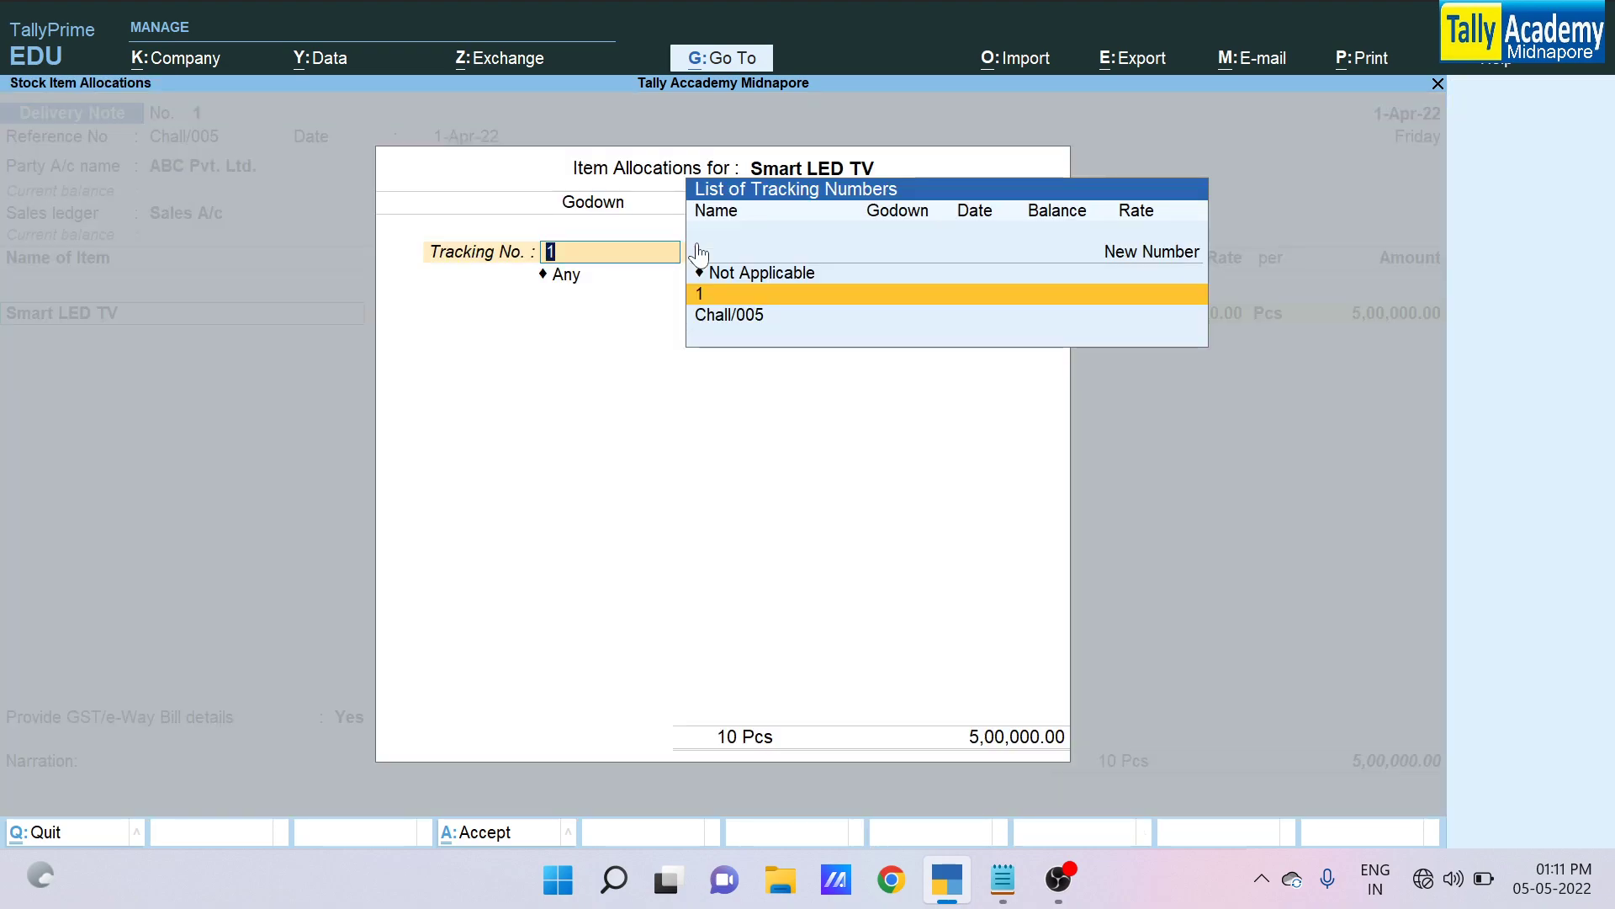
pyautogui.press('Down')
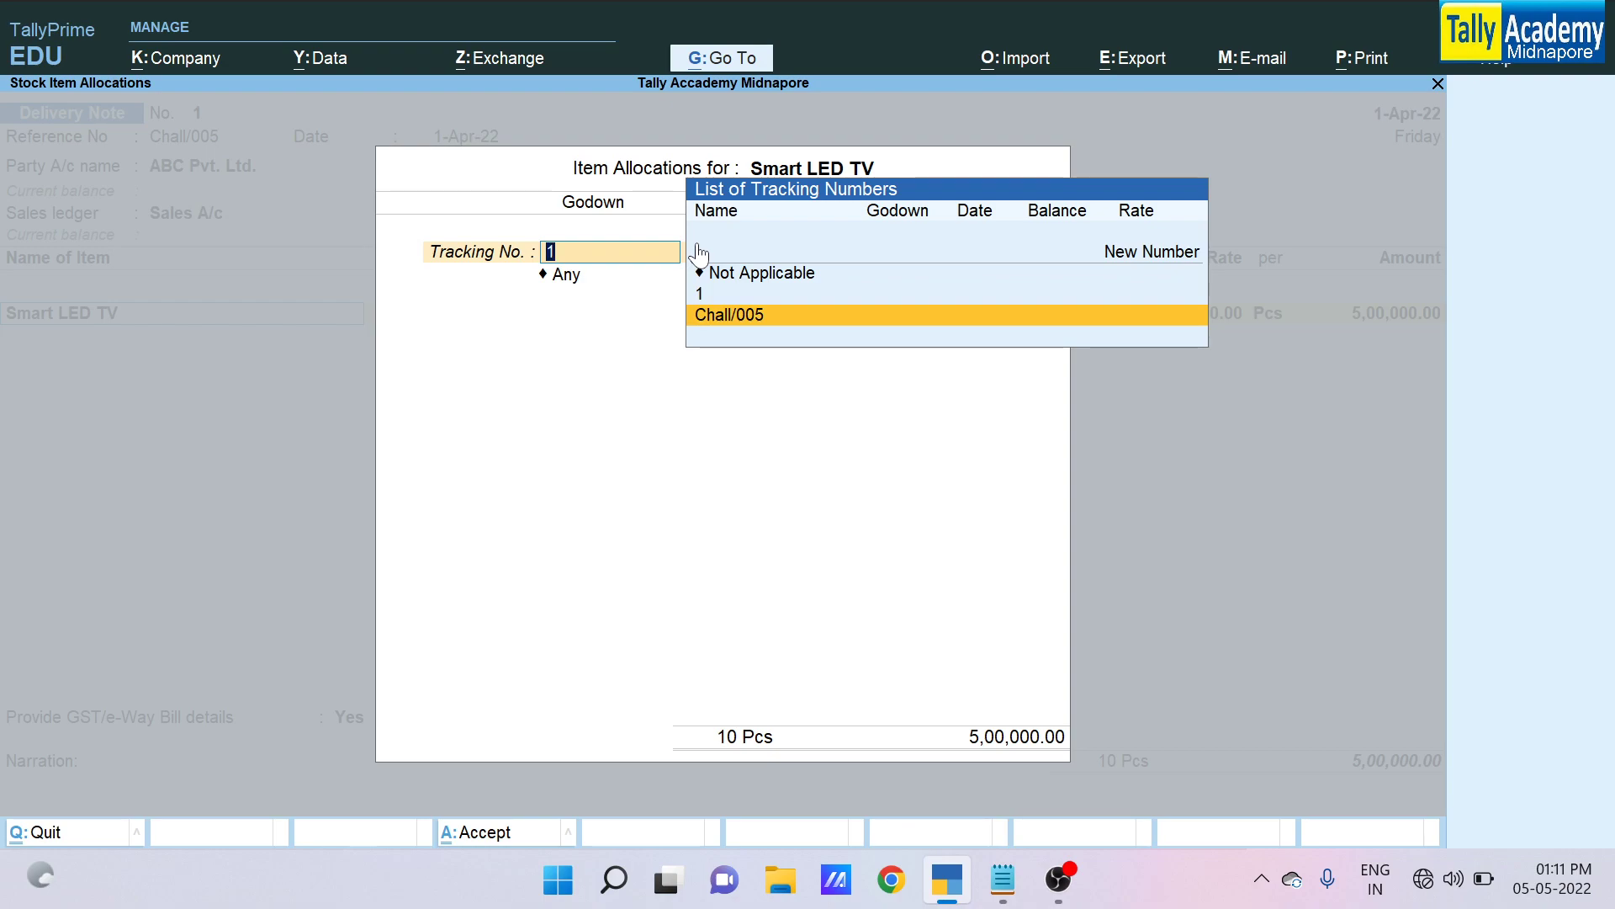
pyautogui.press('Return')
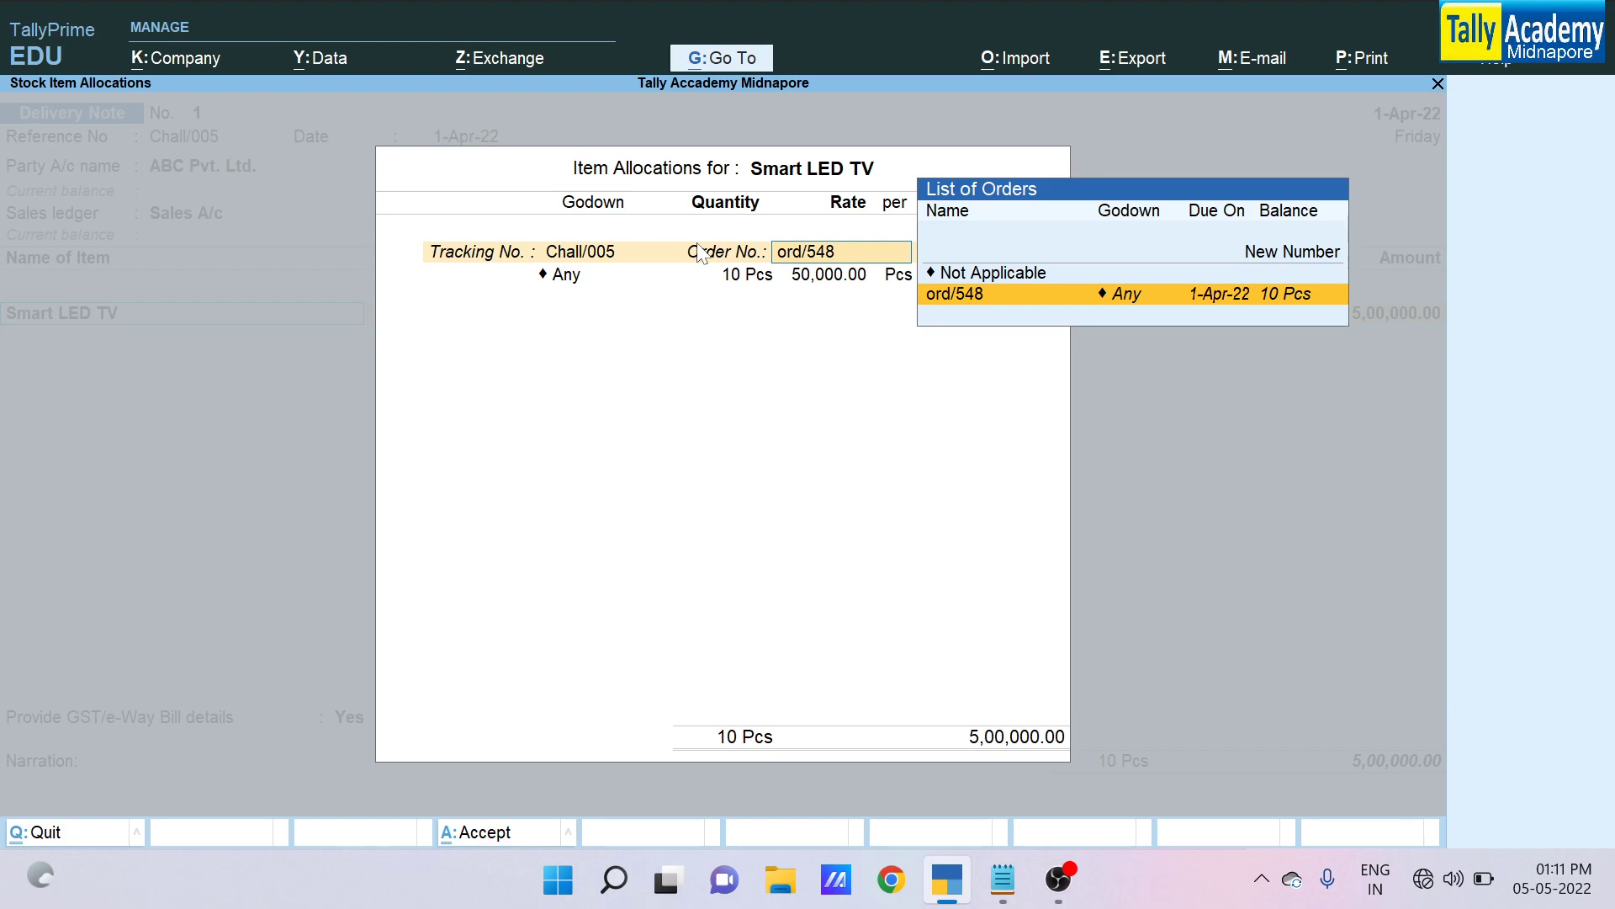
pyautogui.press('Return')
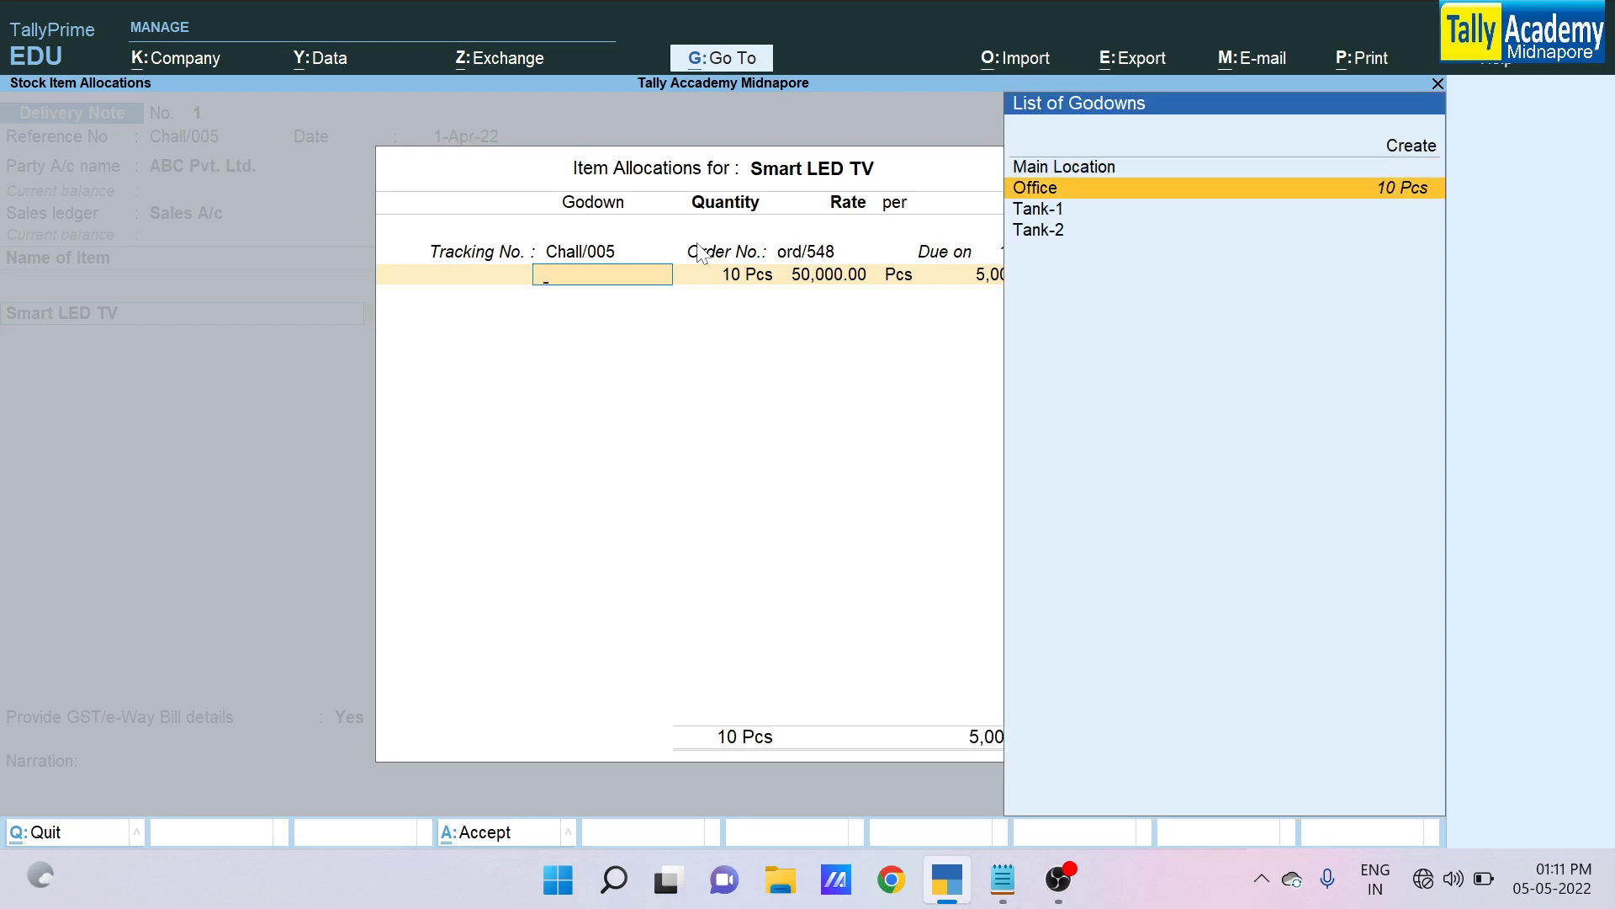
# Allocate the 10 Pcs from the Office godown at 50,000.00 per Pcs and set providing GST/e-Way Bill details to No
pyautogui.press('Return')
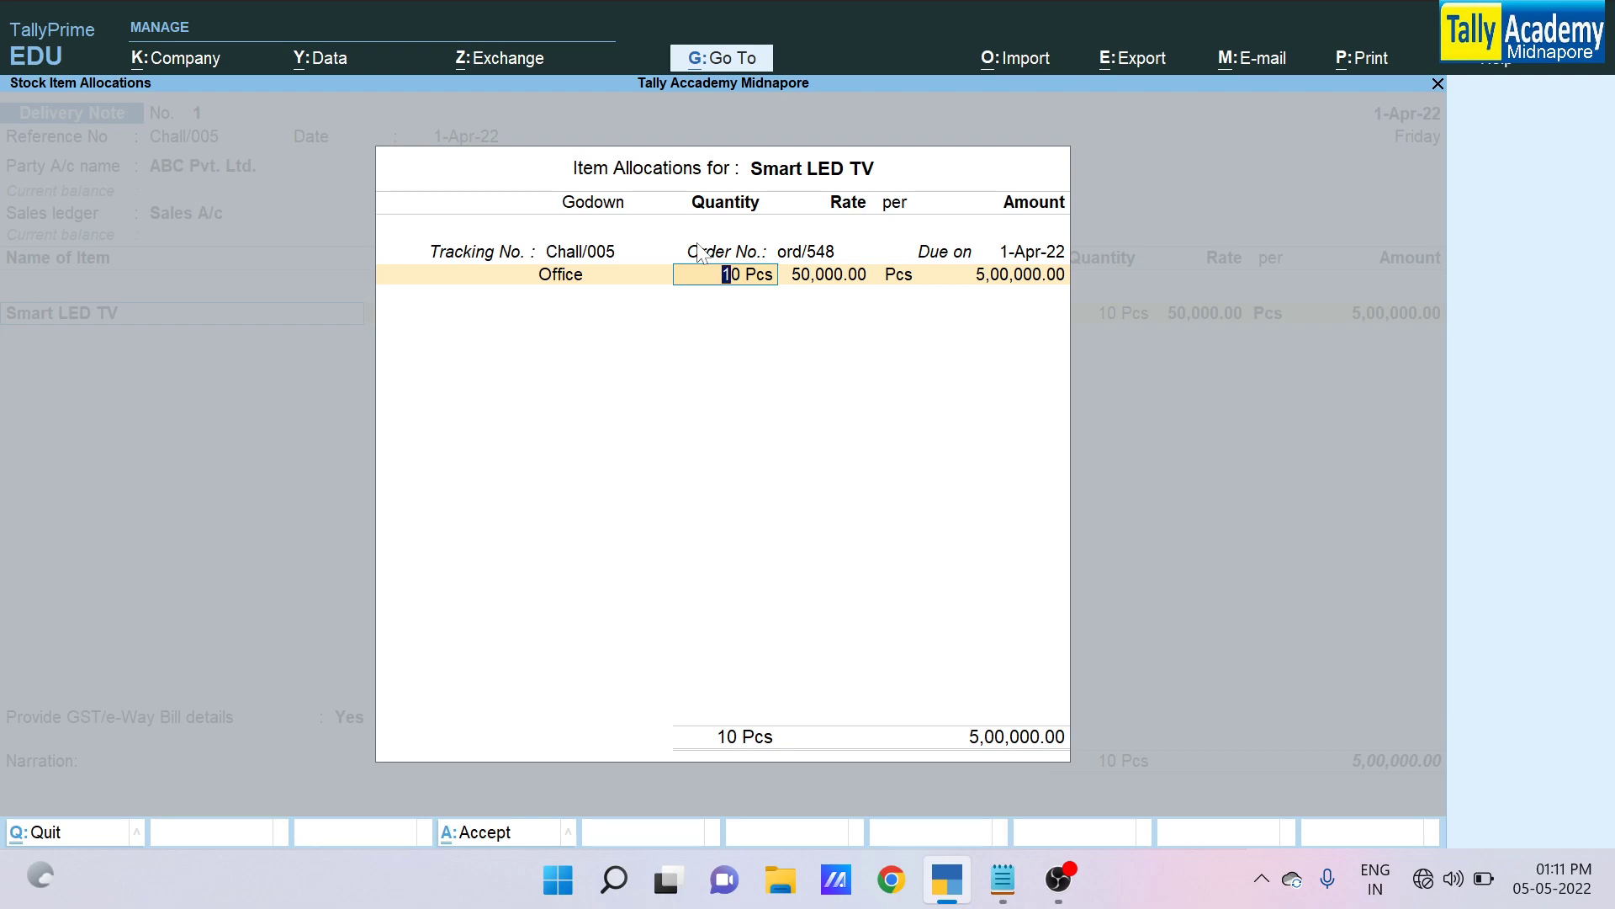
pyautogui.press('Return')
pyautogui.press('Return')
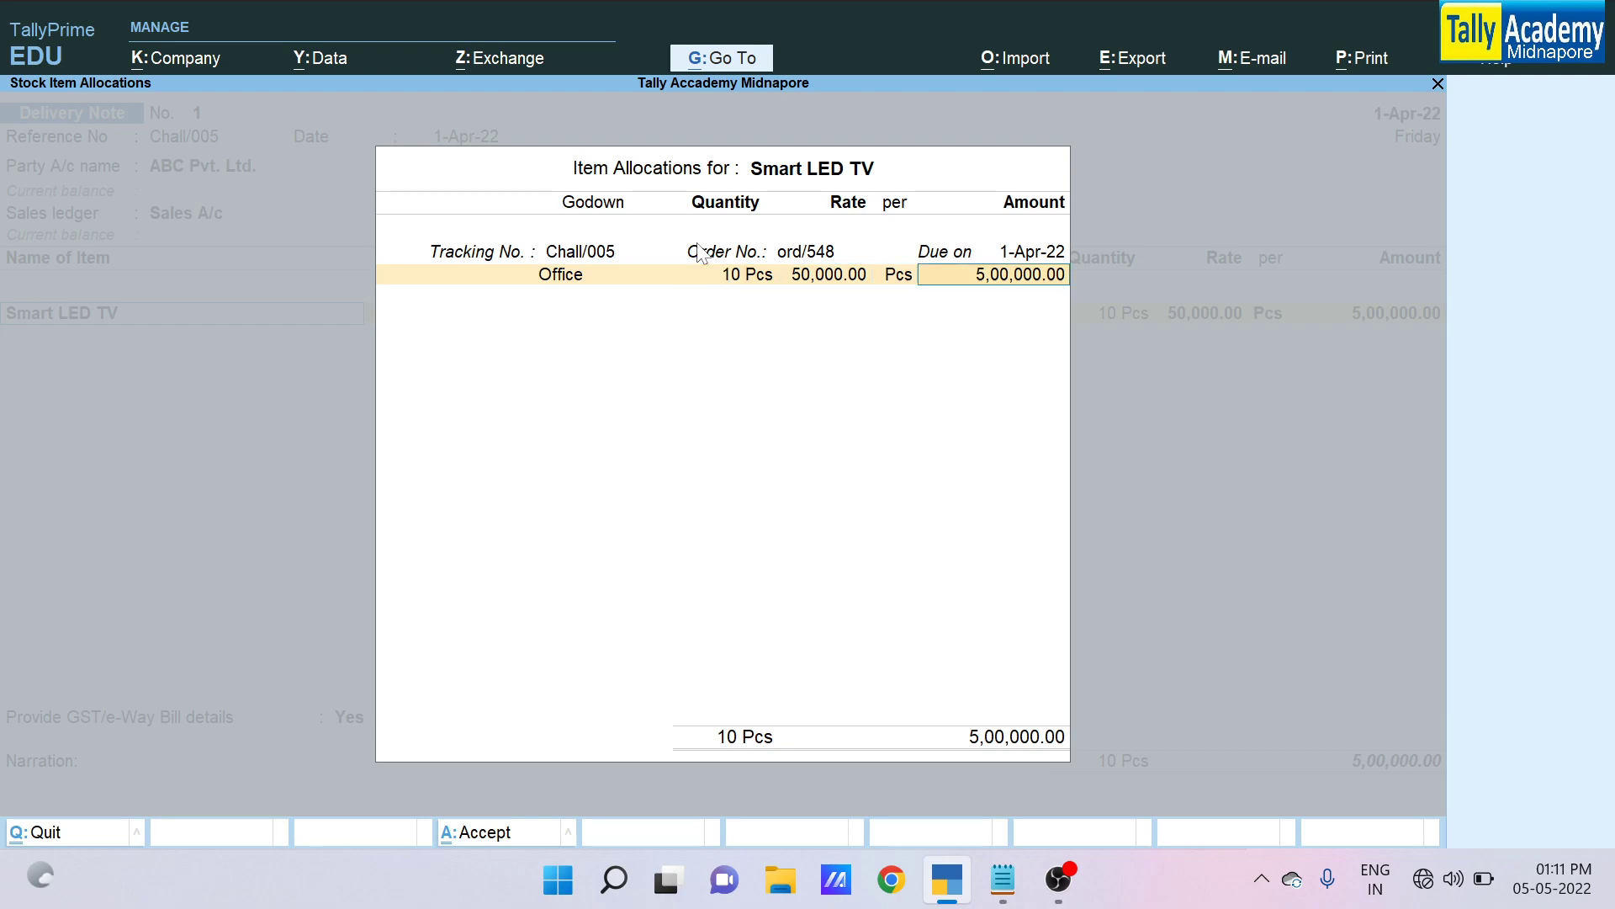
pyautogui.press('Return')
pyautogui.press('Return')
pyautogui.press('Return')
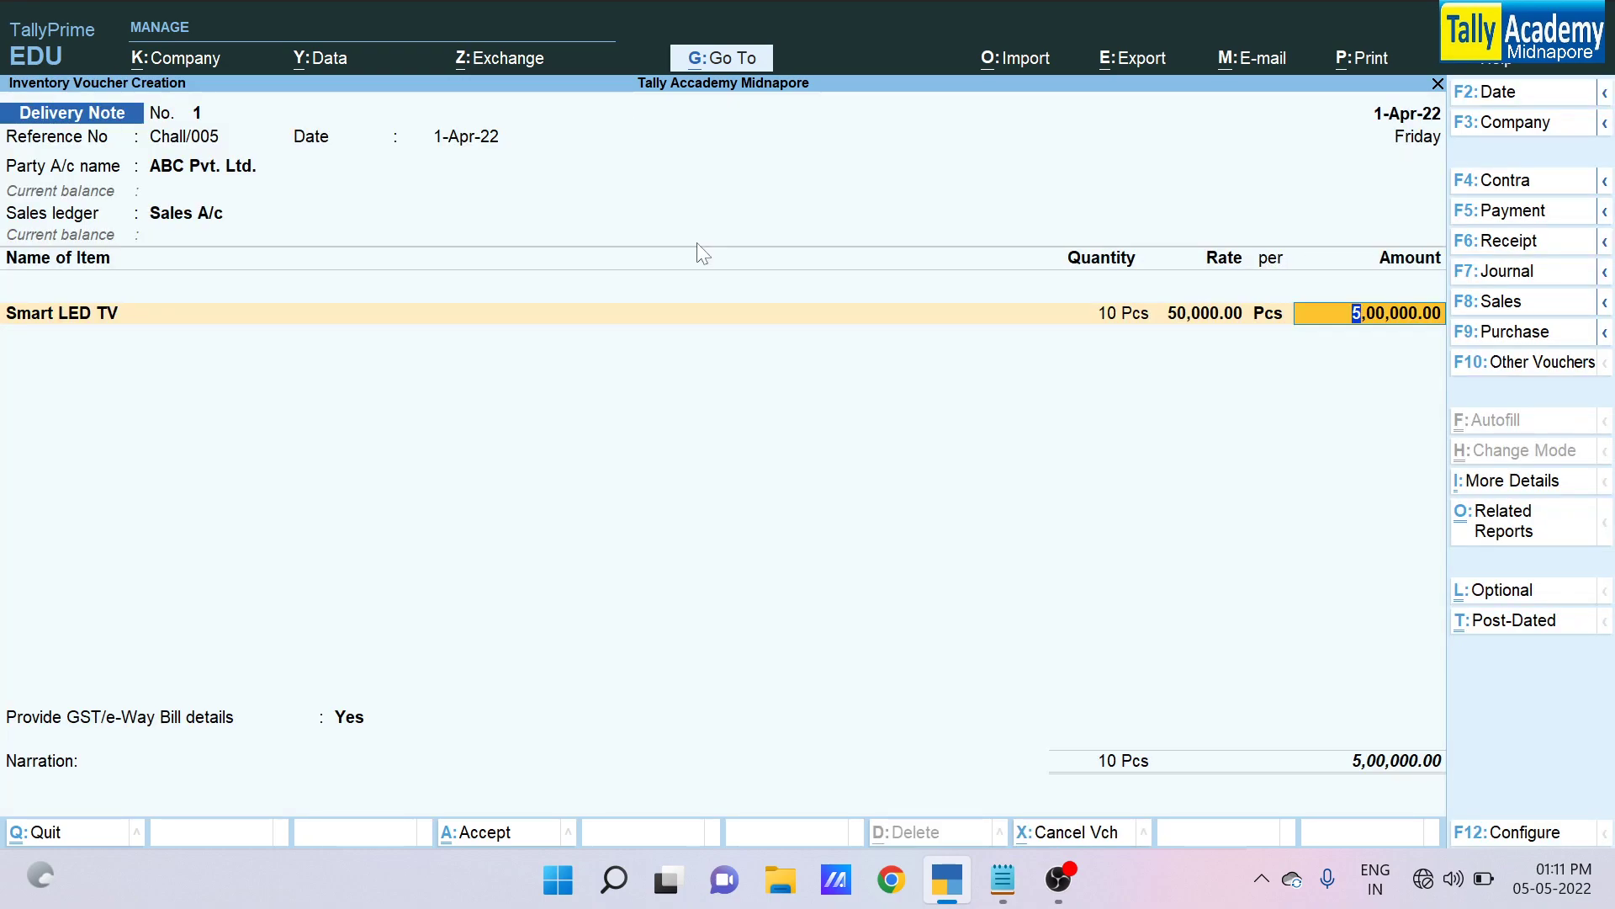
pyautogui.press('Return')
pyautogui.press('Return')
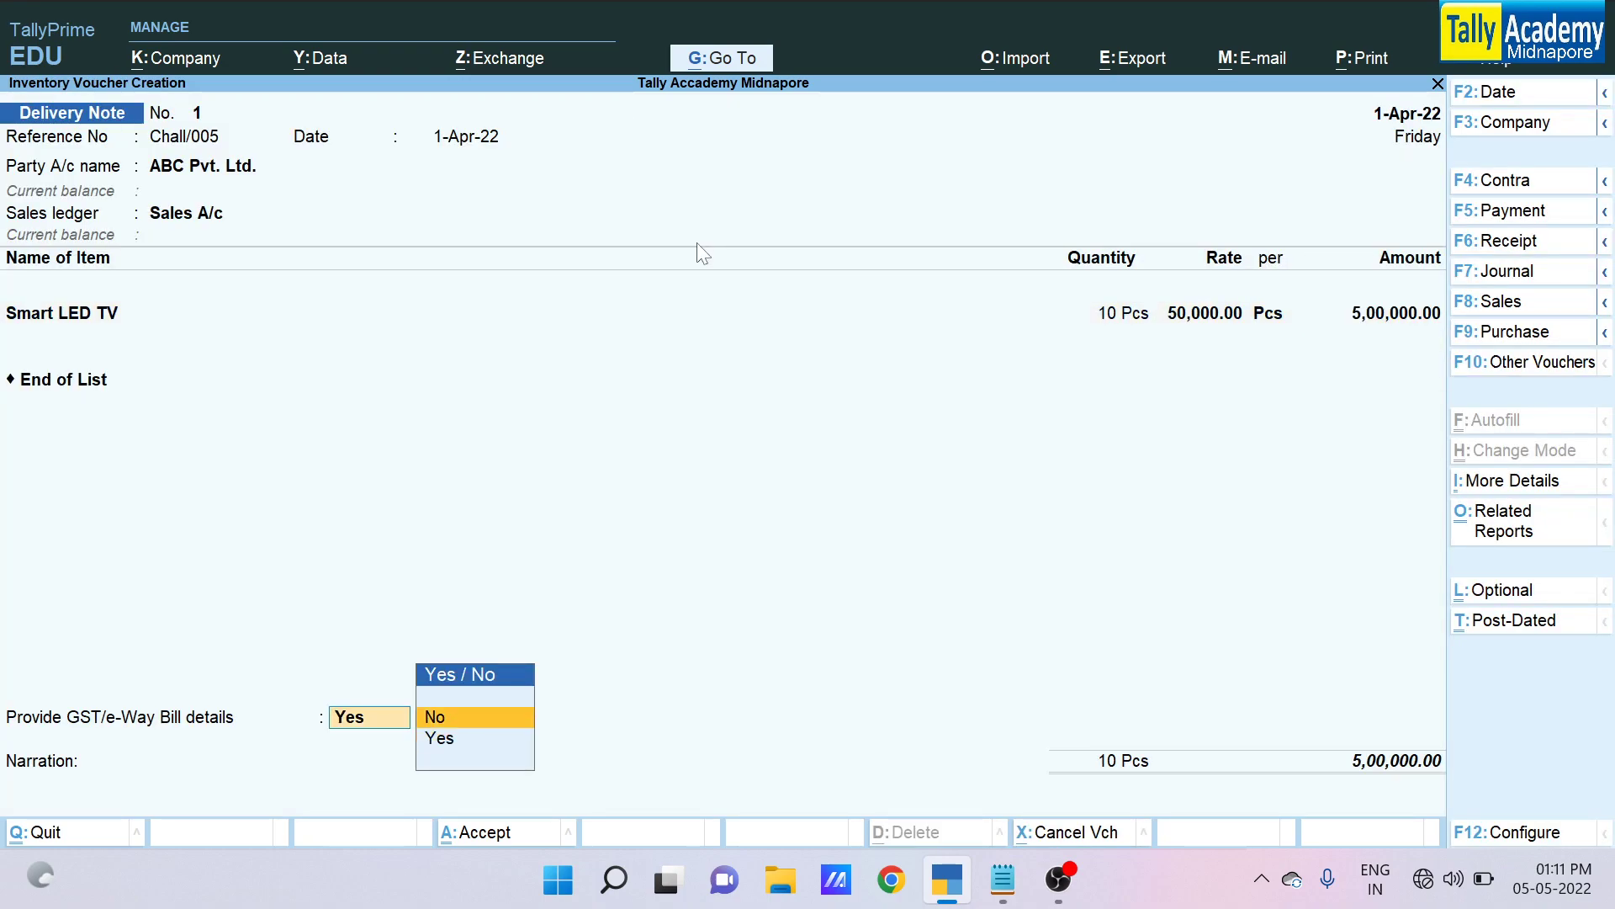
pyautogui.press('Return')
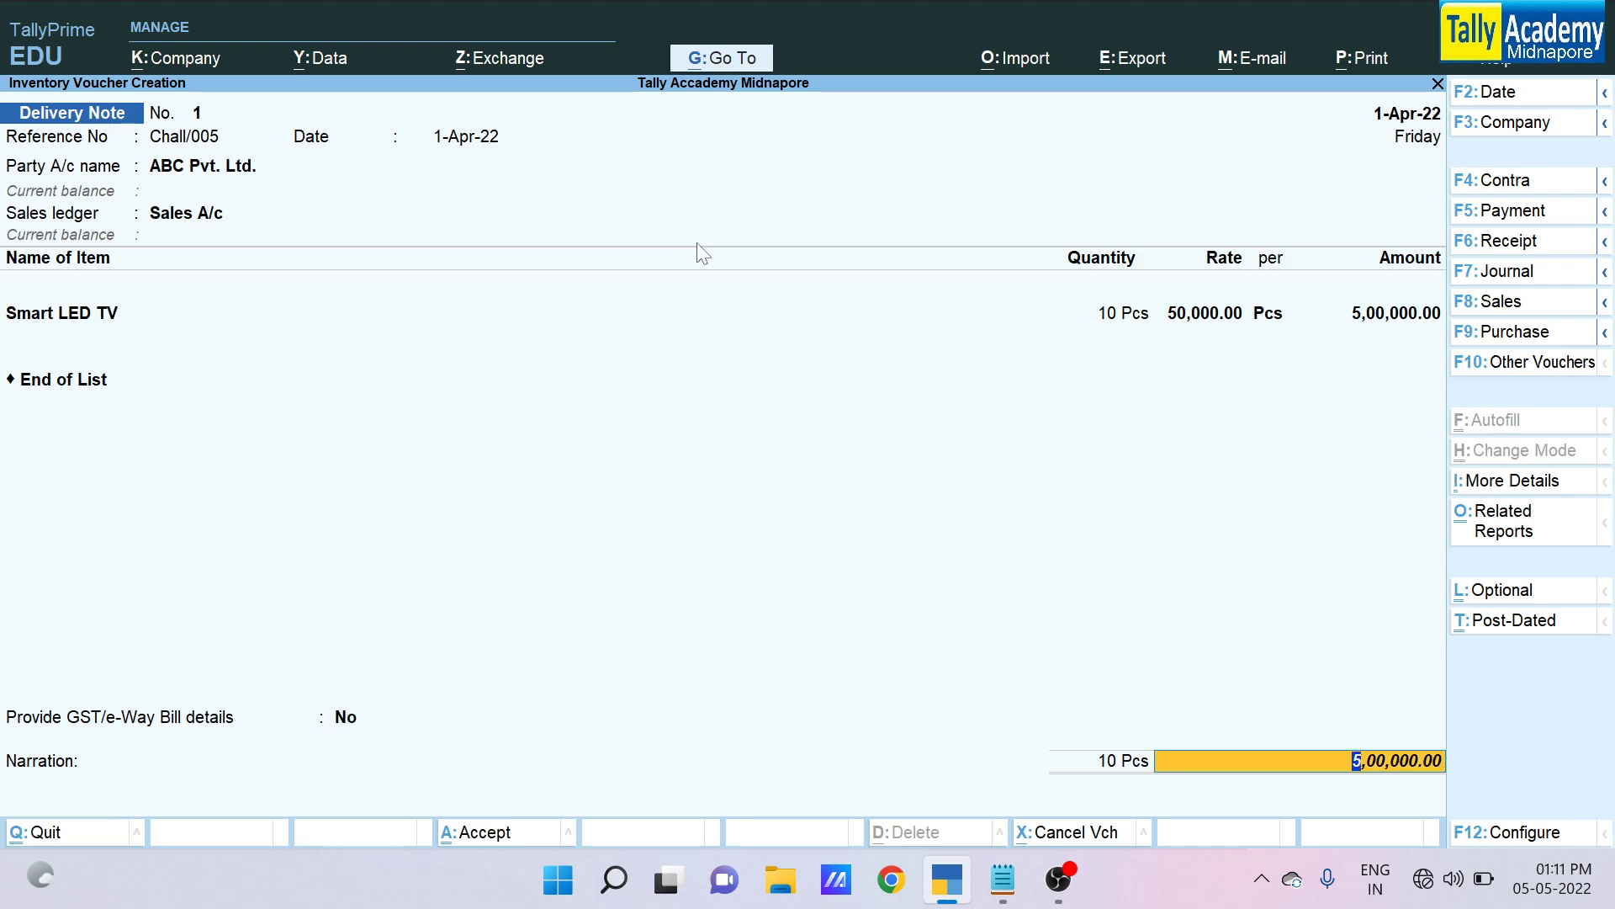
# Enter the narration "Being Goods Delivered" and save the delivery note without sending its details for e-Way Bill generation
pyautogui.press('Return')
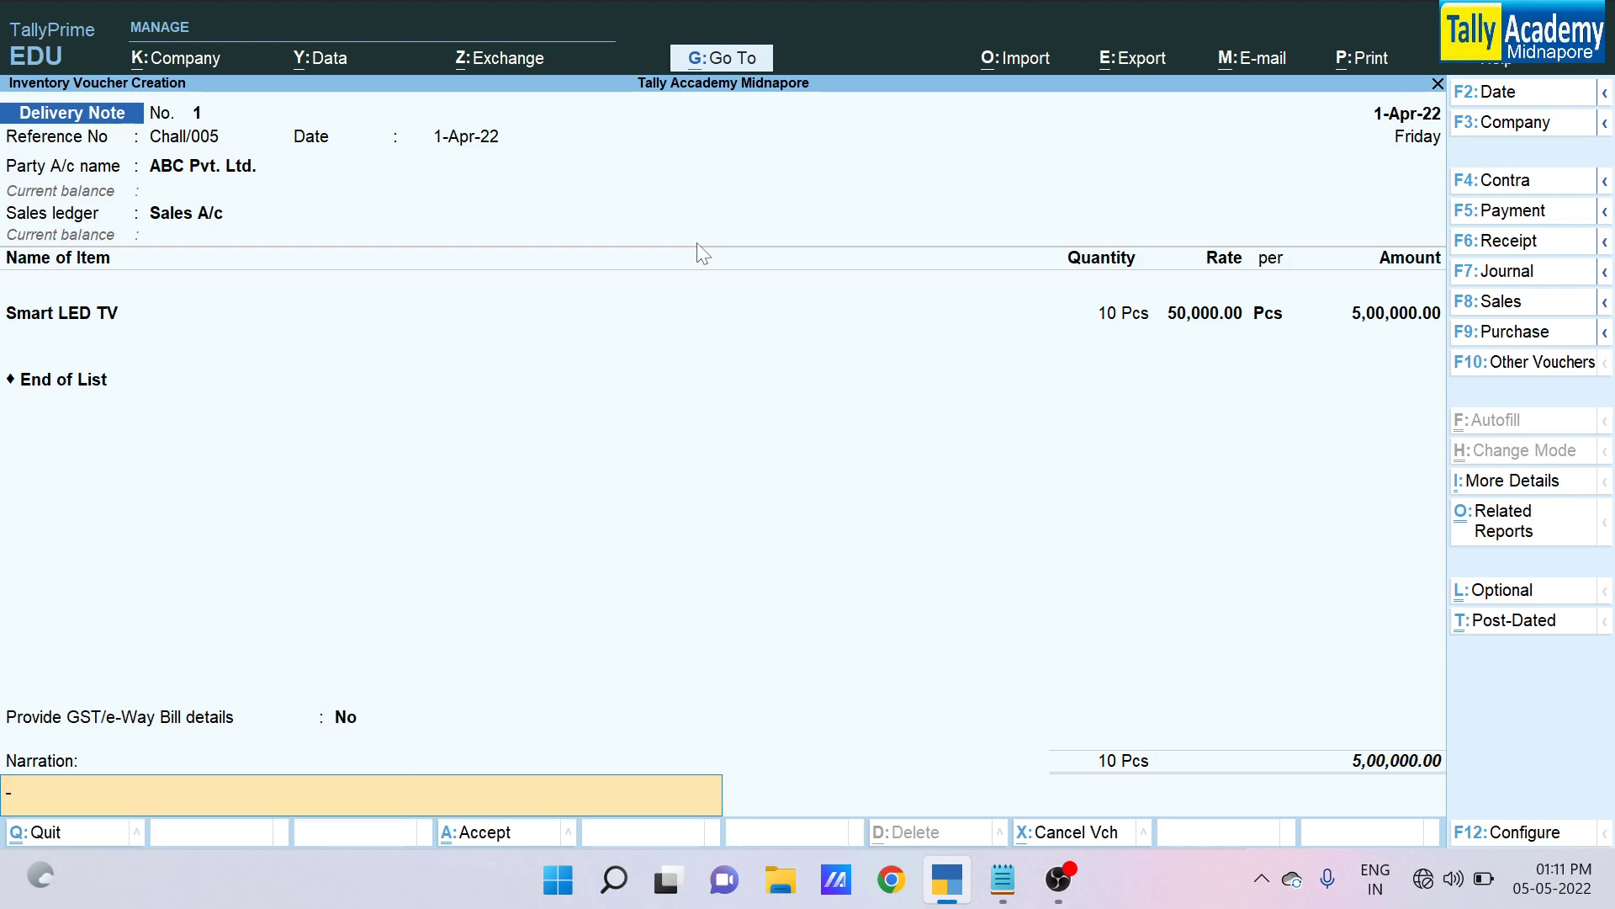
pyautogui.write('Being Goods Deliverd')
pyautogui.press('BackSpace')
pyautogui.press('BackSpace')
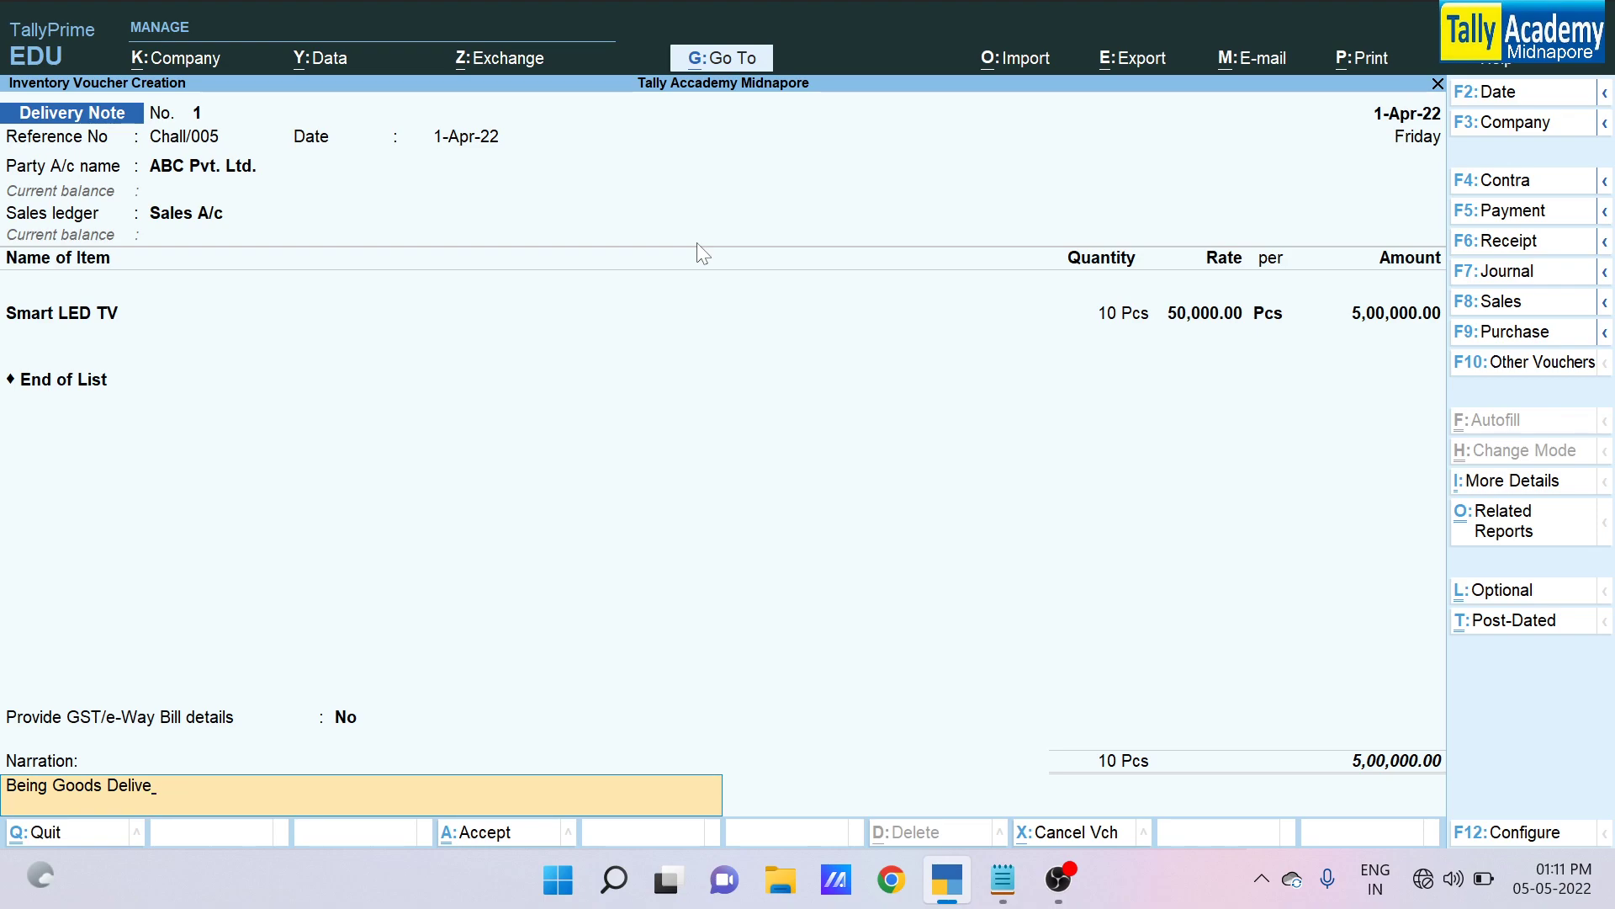
pyautogui.write('red')
pyautogui.press('Return')
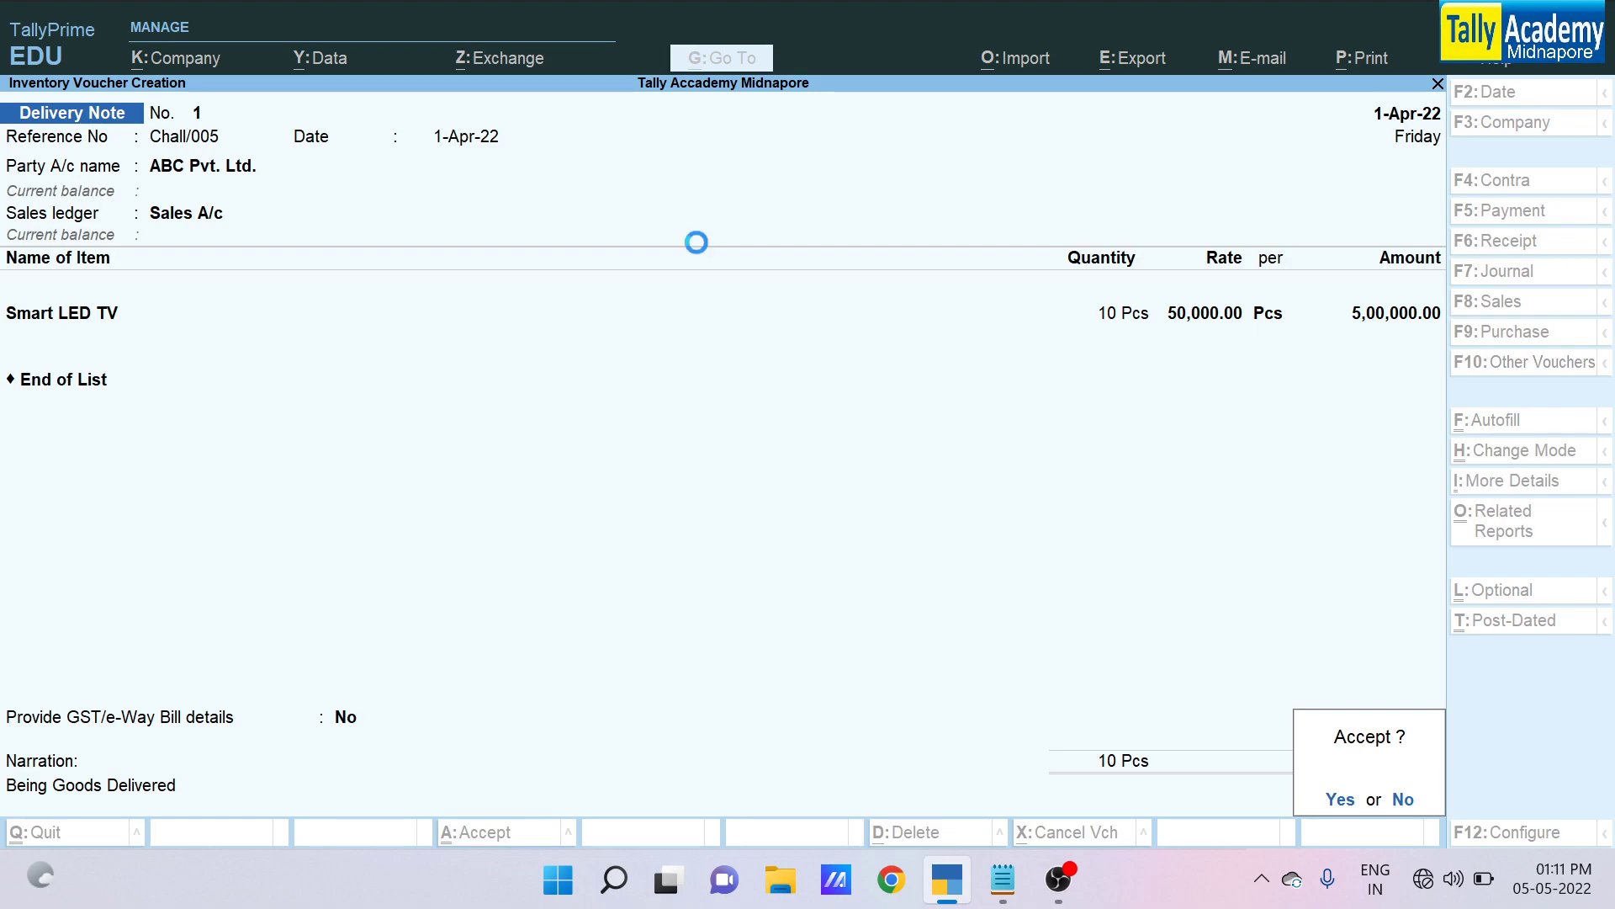
pyautogui.press('Return')
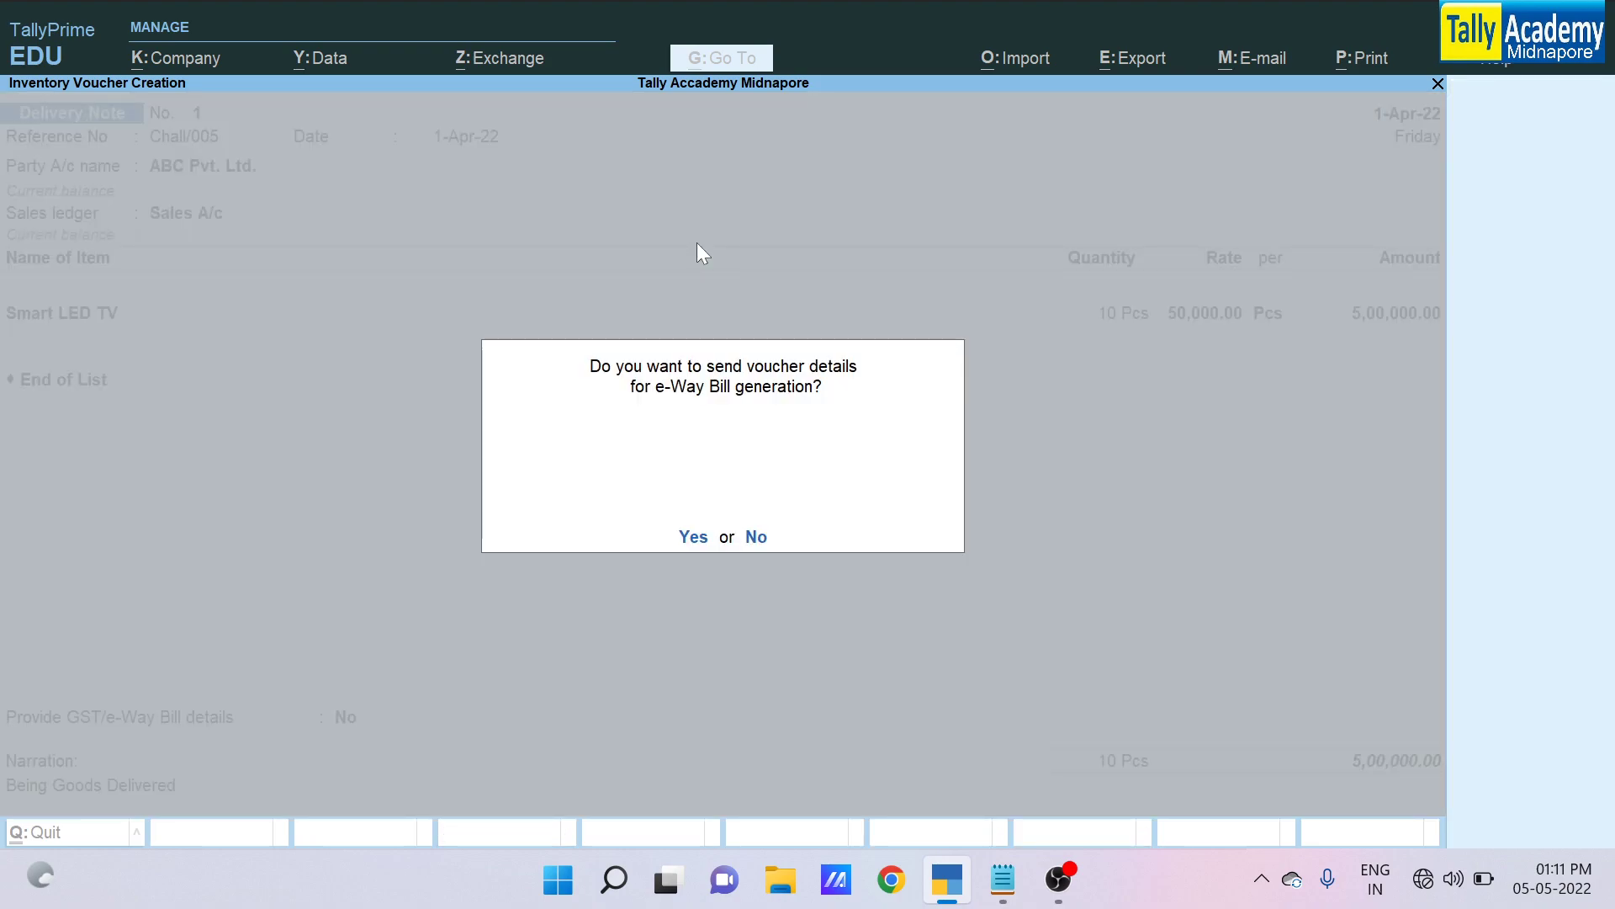
pyautogui.press('n')
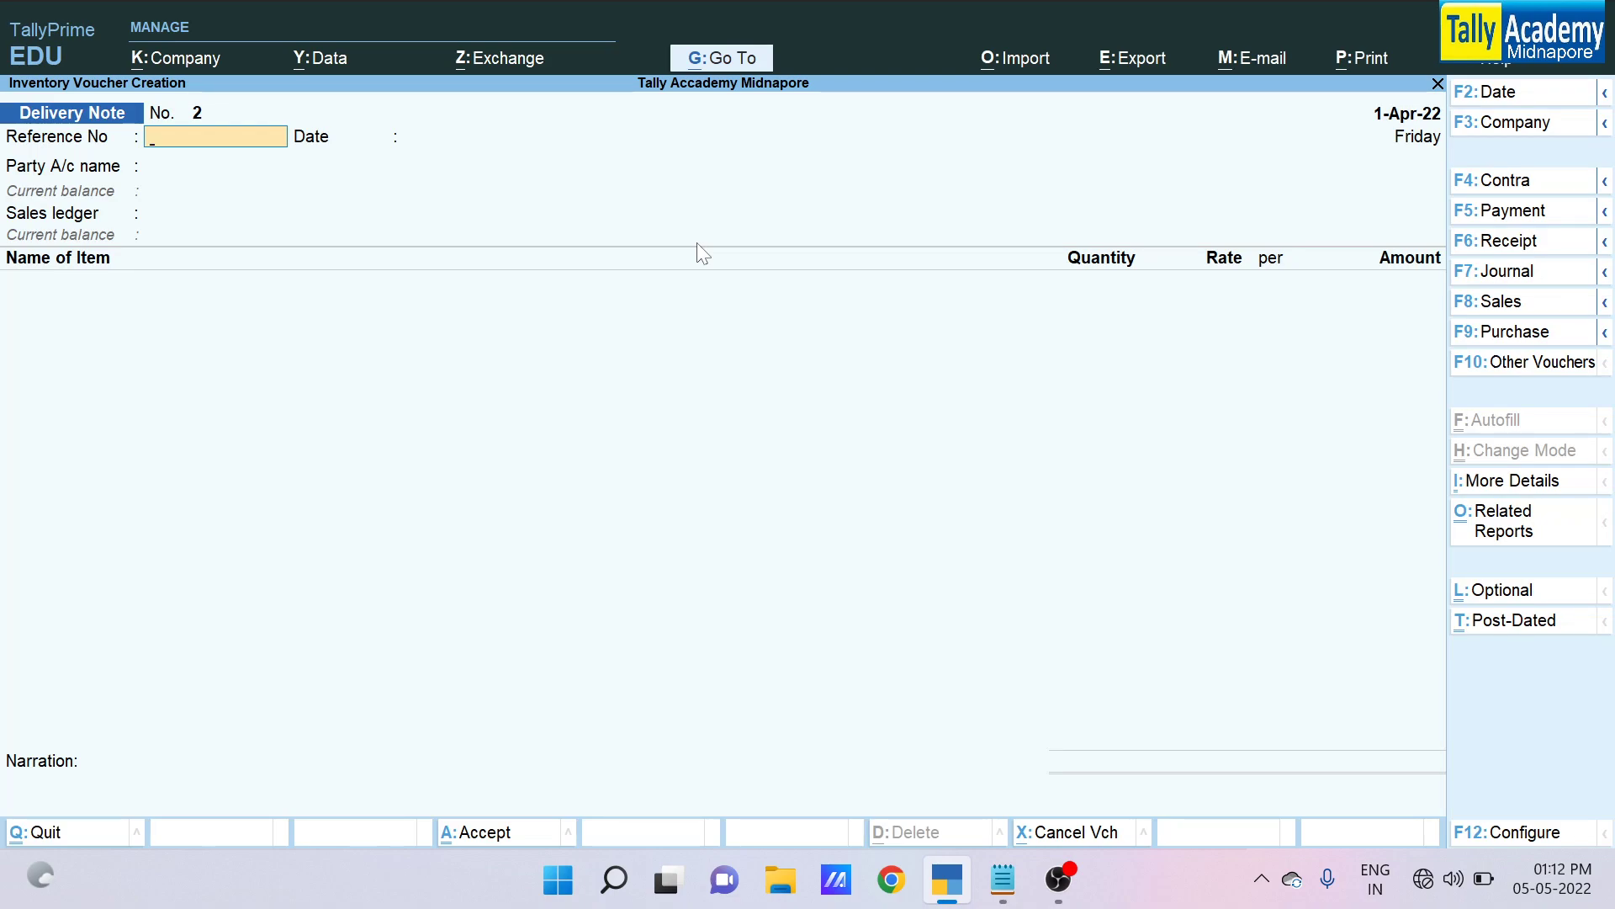
# Switch to Notepad and review the Sales/Invoice, Rejection In and Delivery Note entries in the Sales Cycle list
pyautogui.hotkey('alt', 'Tab')
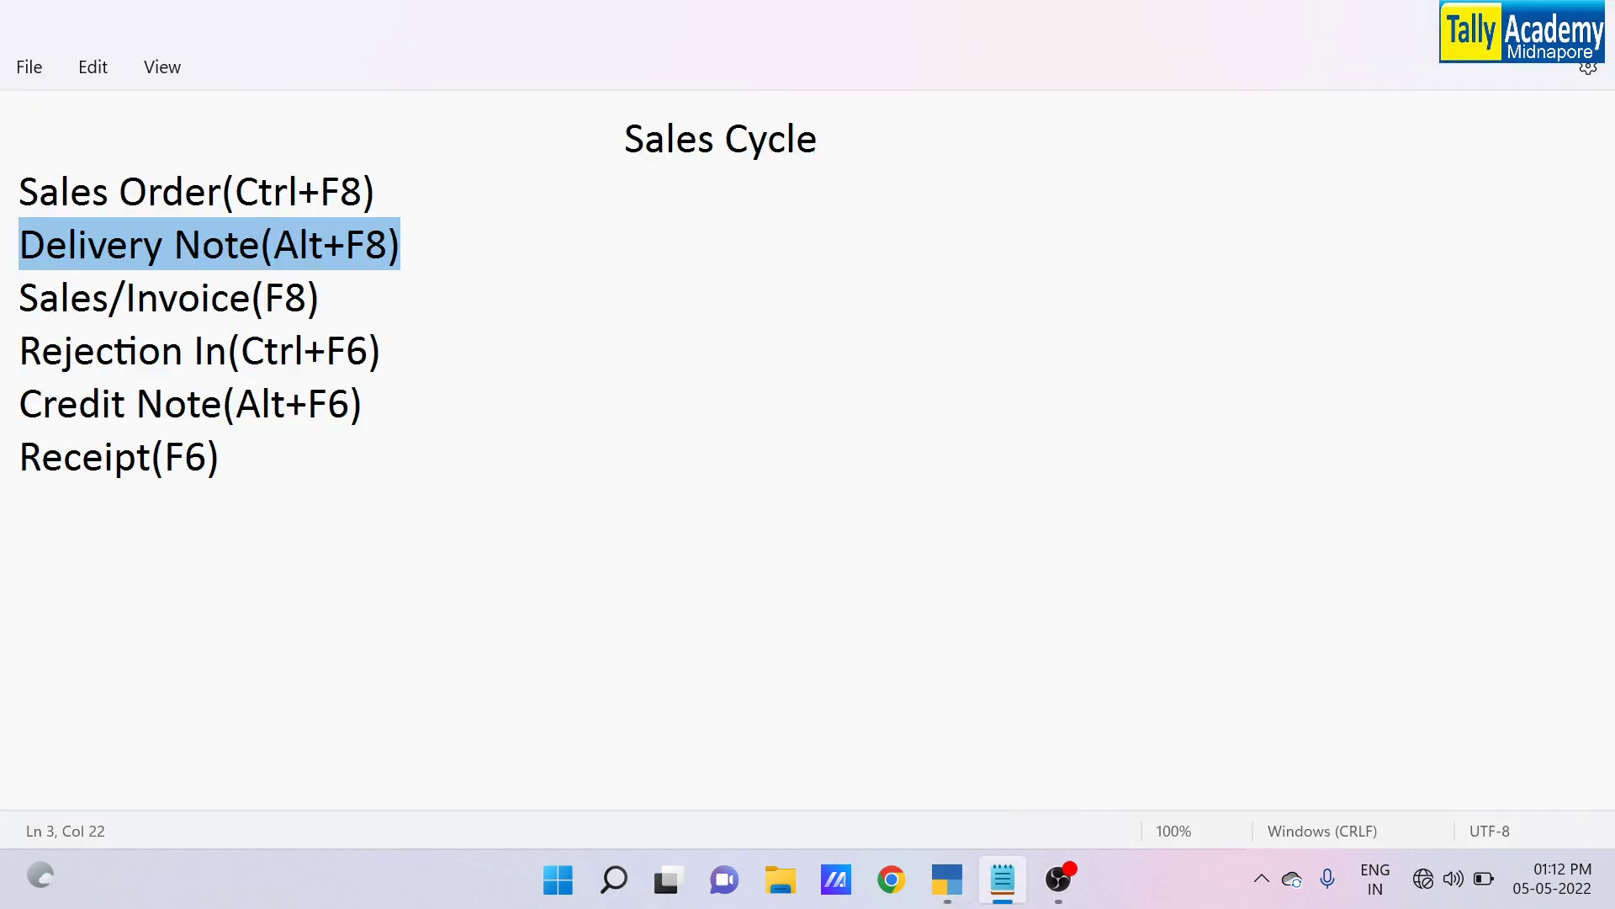
pyautogui.click(319, 297)
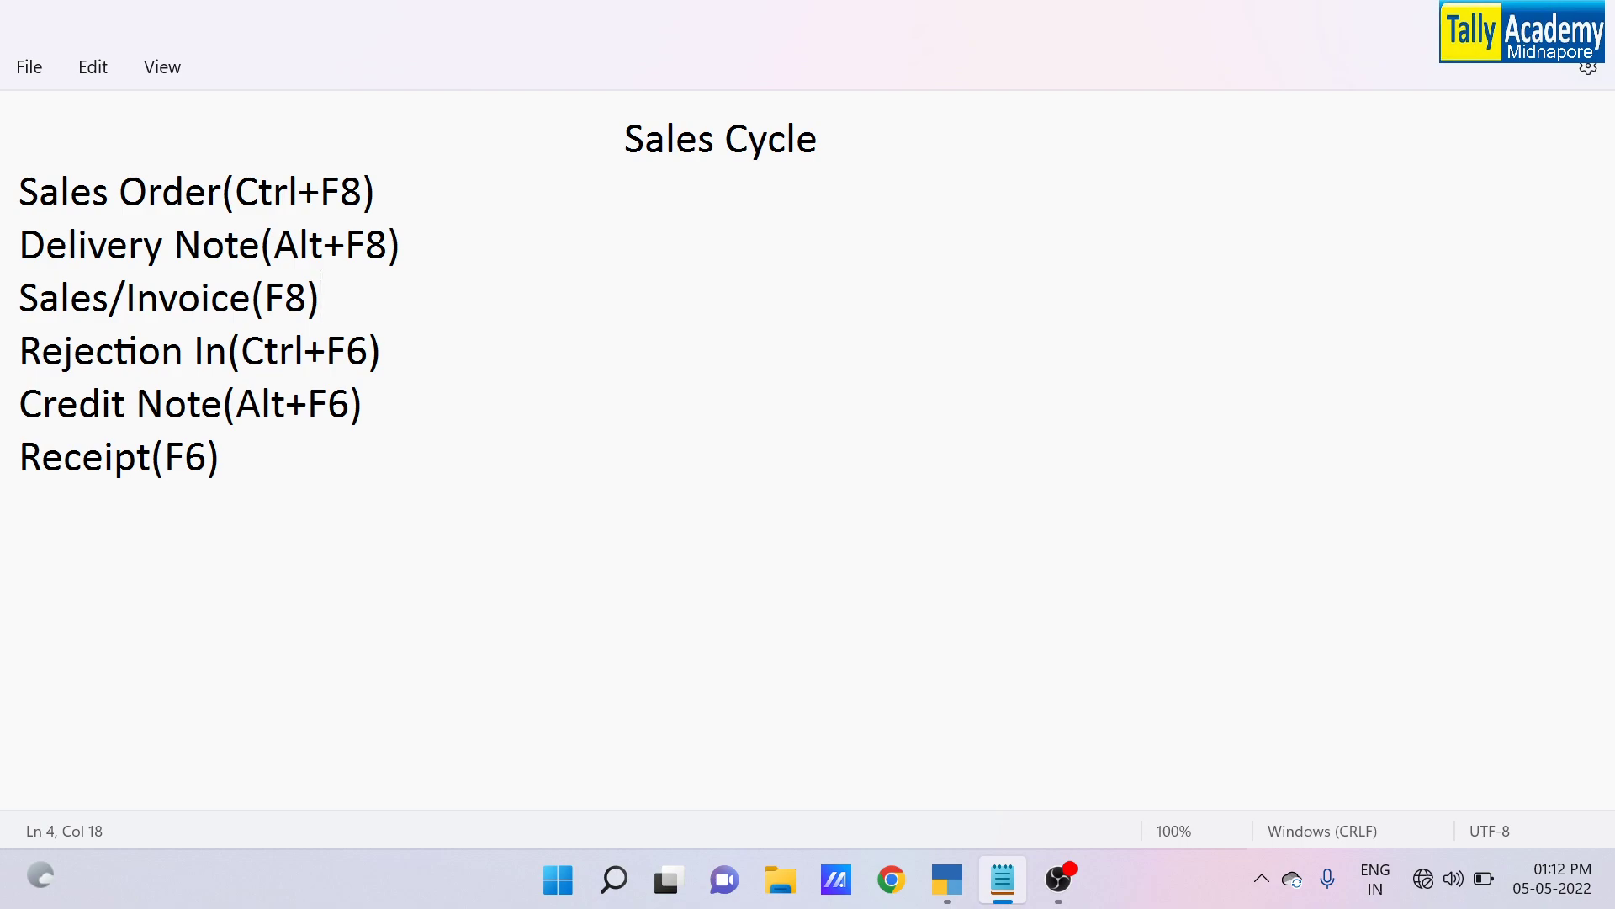
pyautogui.moveTo(319, 298); pyautogui.dragTo(19, 311)
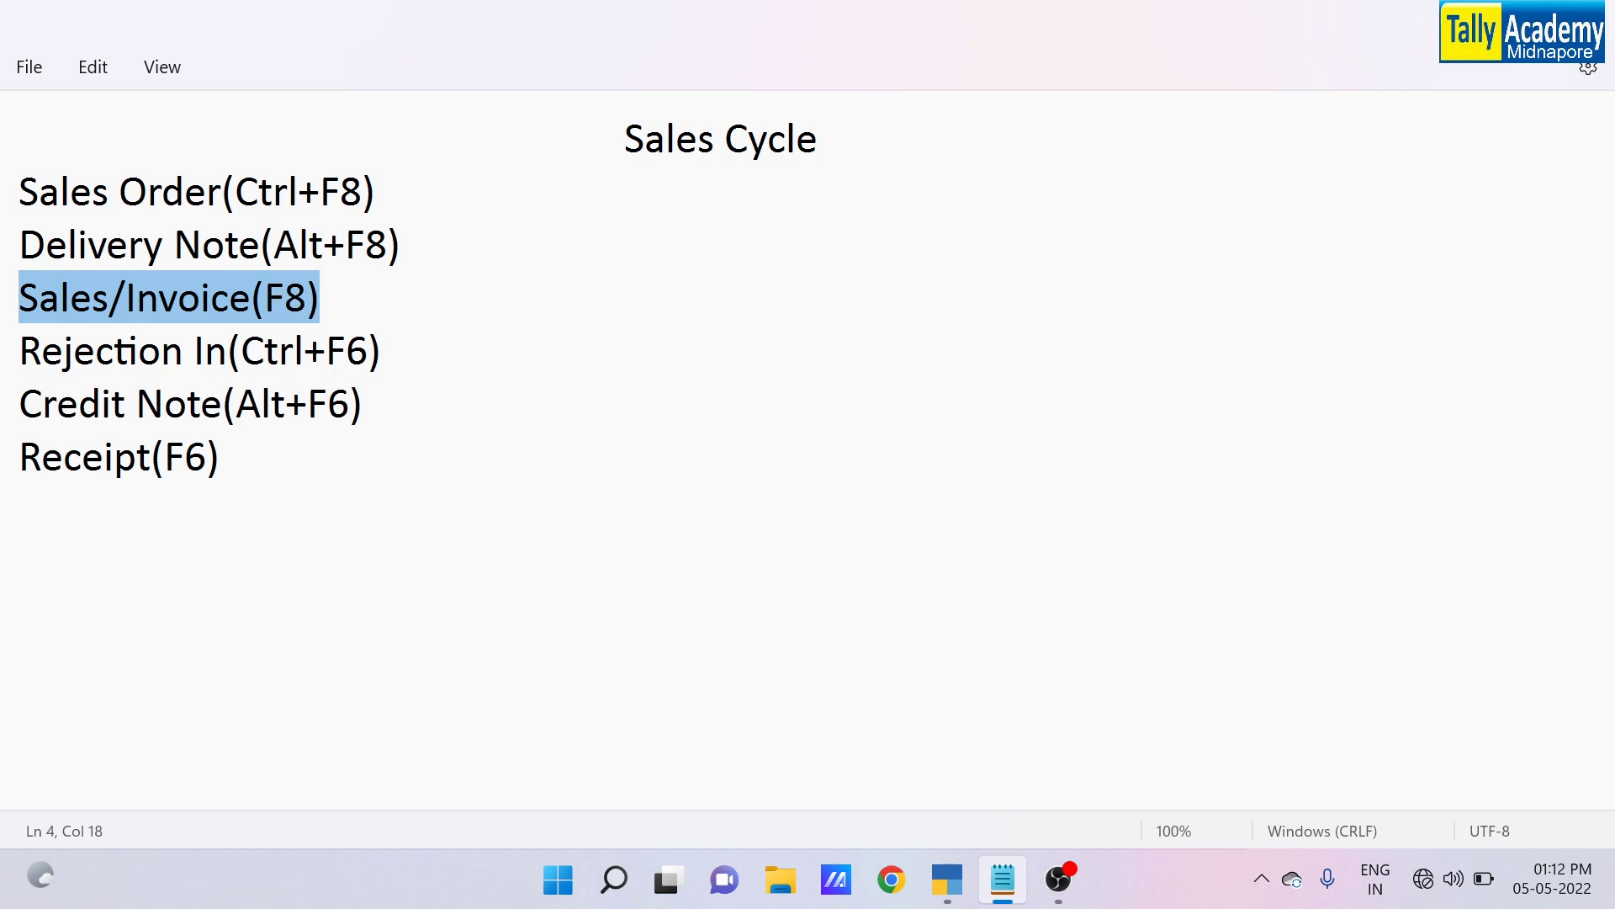
pyautogui.click(350, 308)
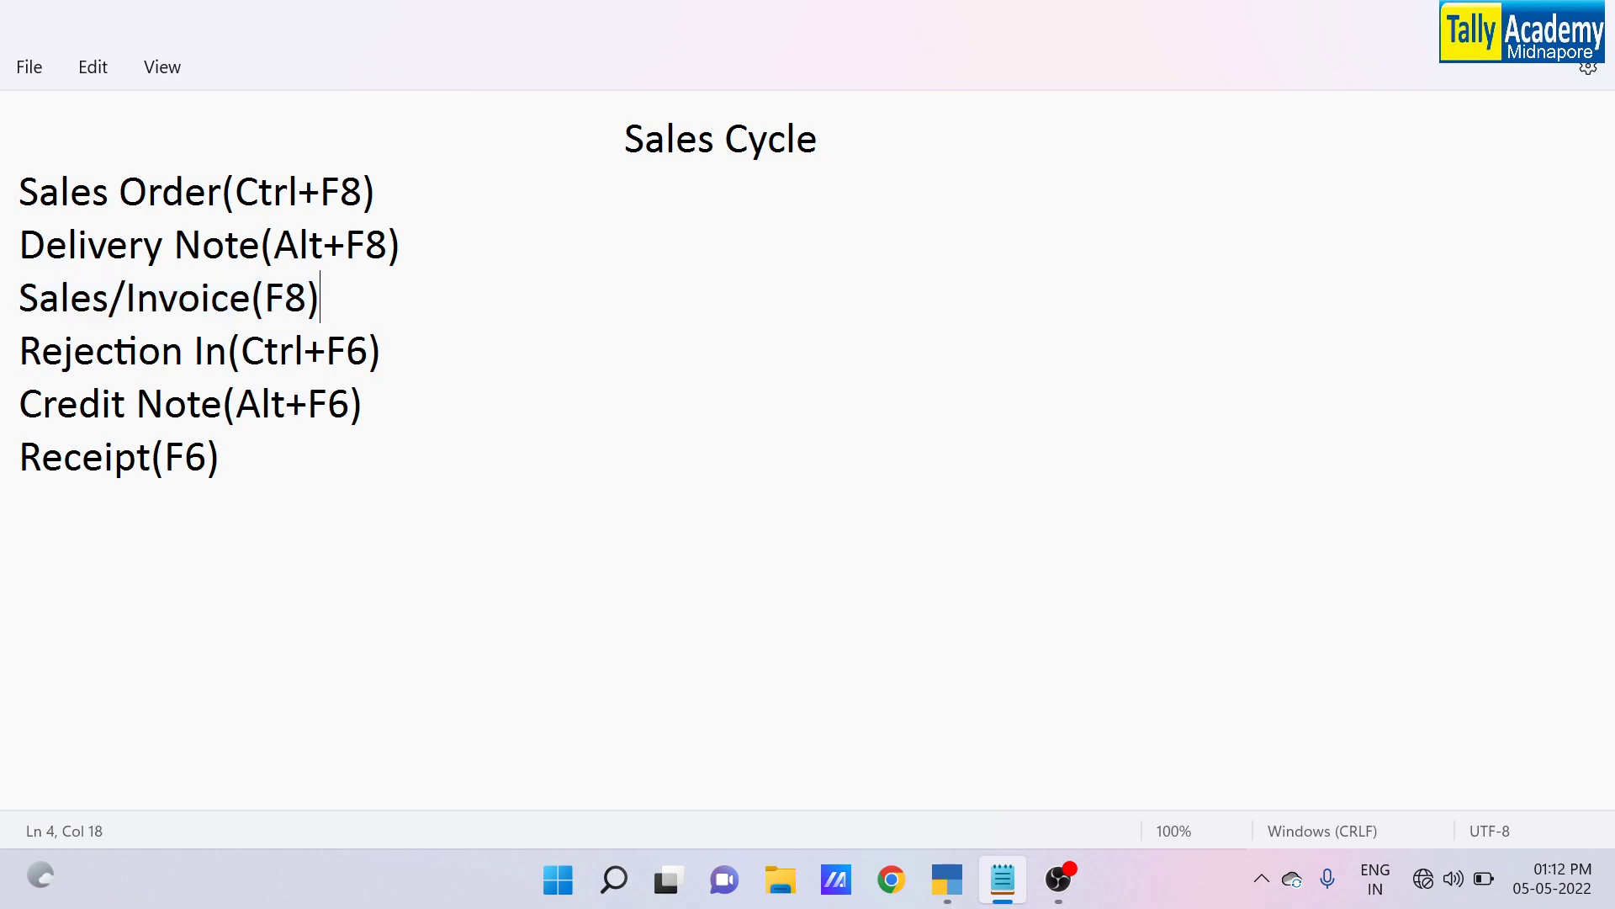
pyautogui.moveTo(383, 350); pyautogui.dragTo(19, 350)
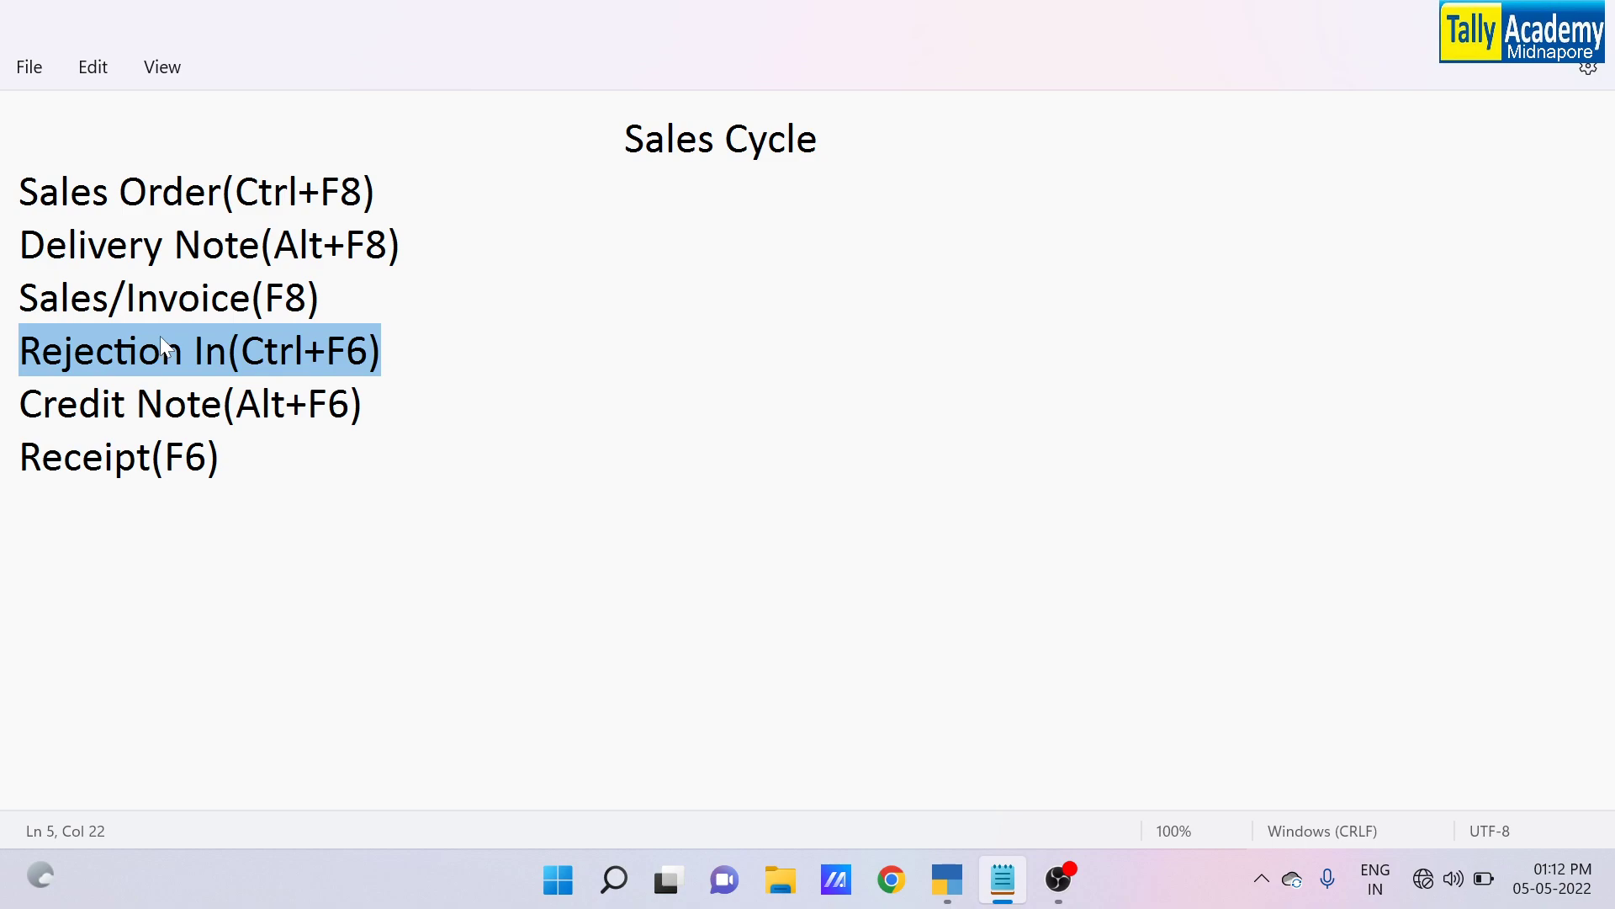
pyautogui.moveTo(381, 349); pyautogui.dragTo(20, 350)
pyautogui.moveTo(401, 244); pyautogui.dragTo(67, 244)
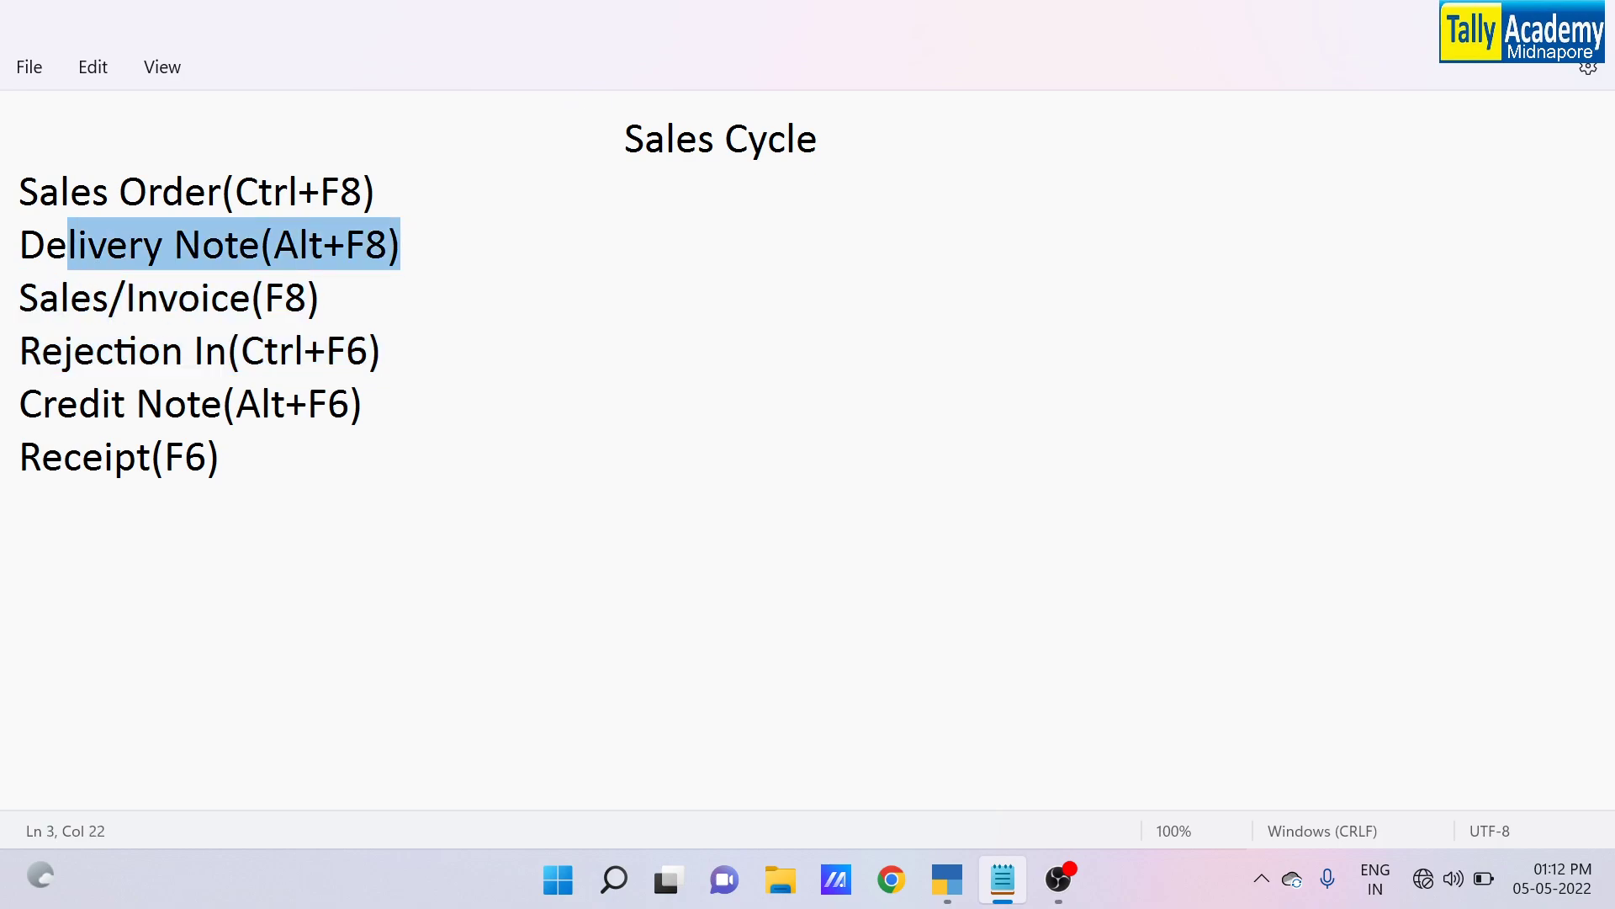
# Switch back to TallyPrime and show the inactive voucher types in the list for changing the voucher type
pyautogui.hotkey('alt', 'Tab')
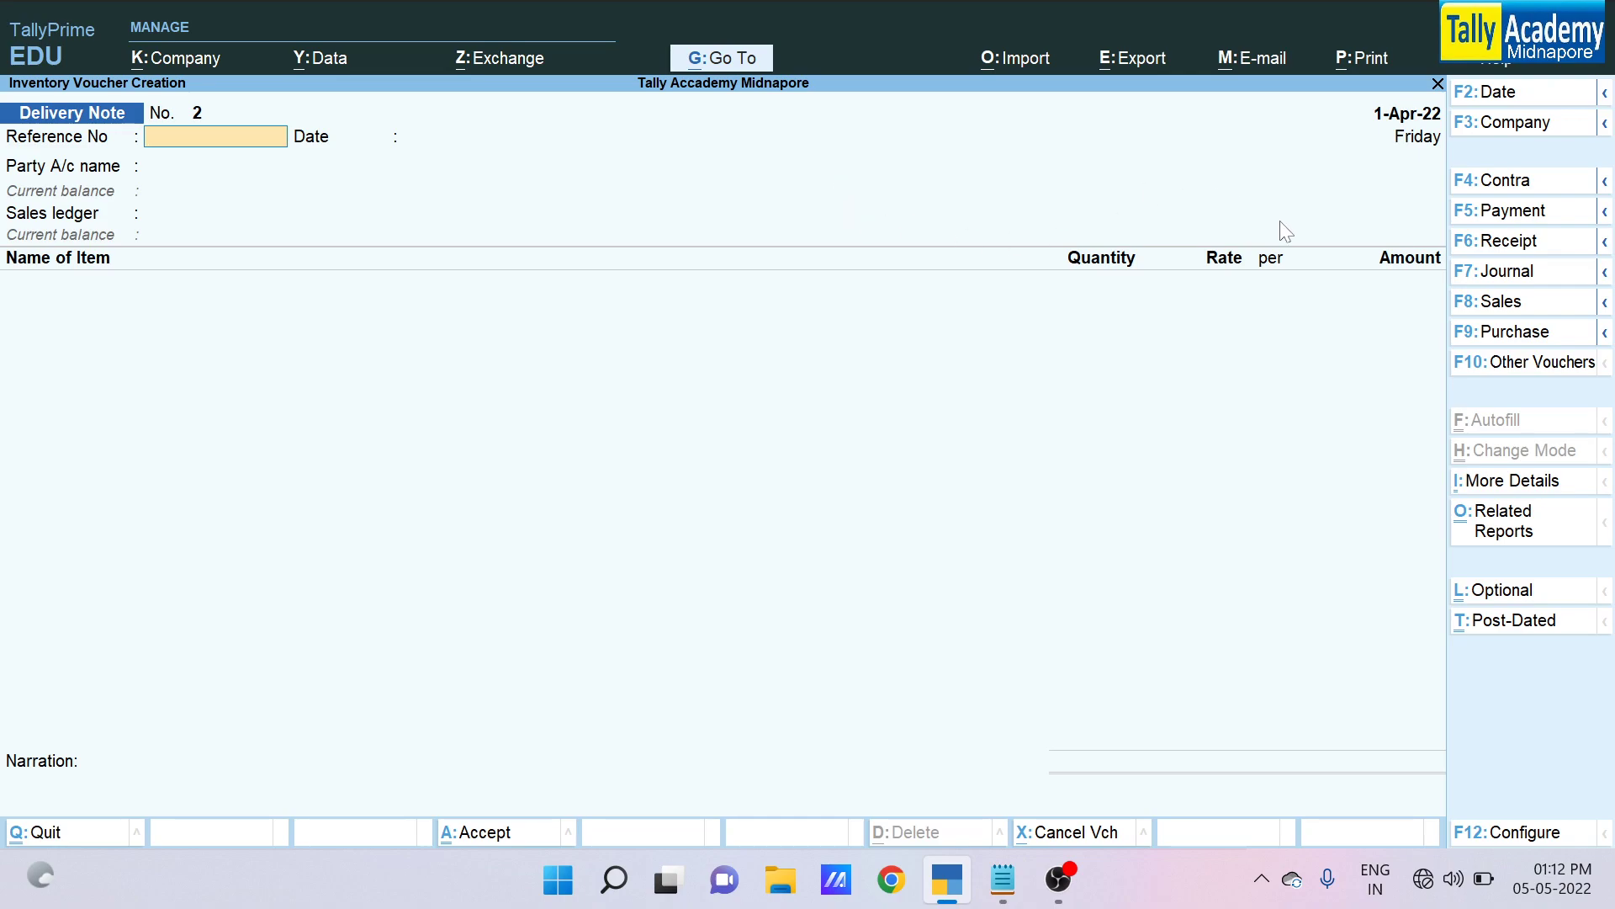
pyautogui.press('F10')
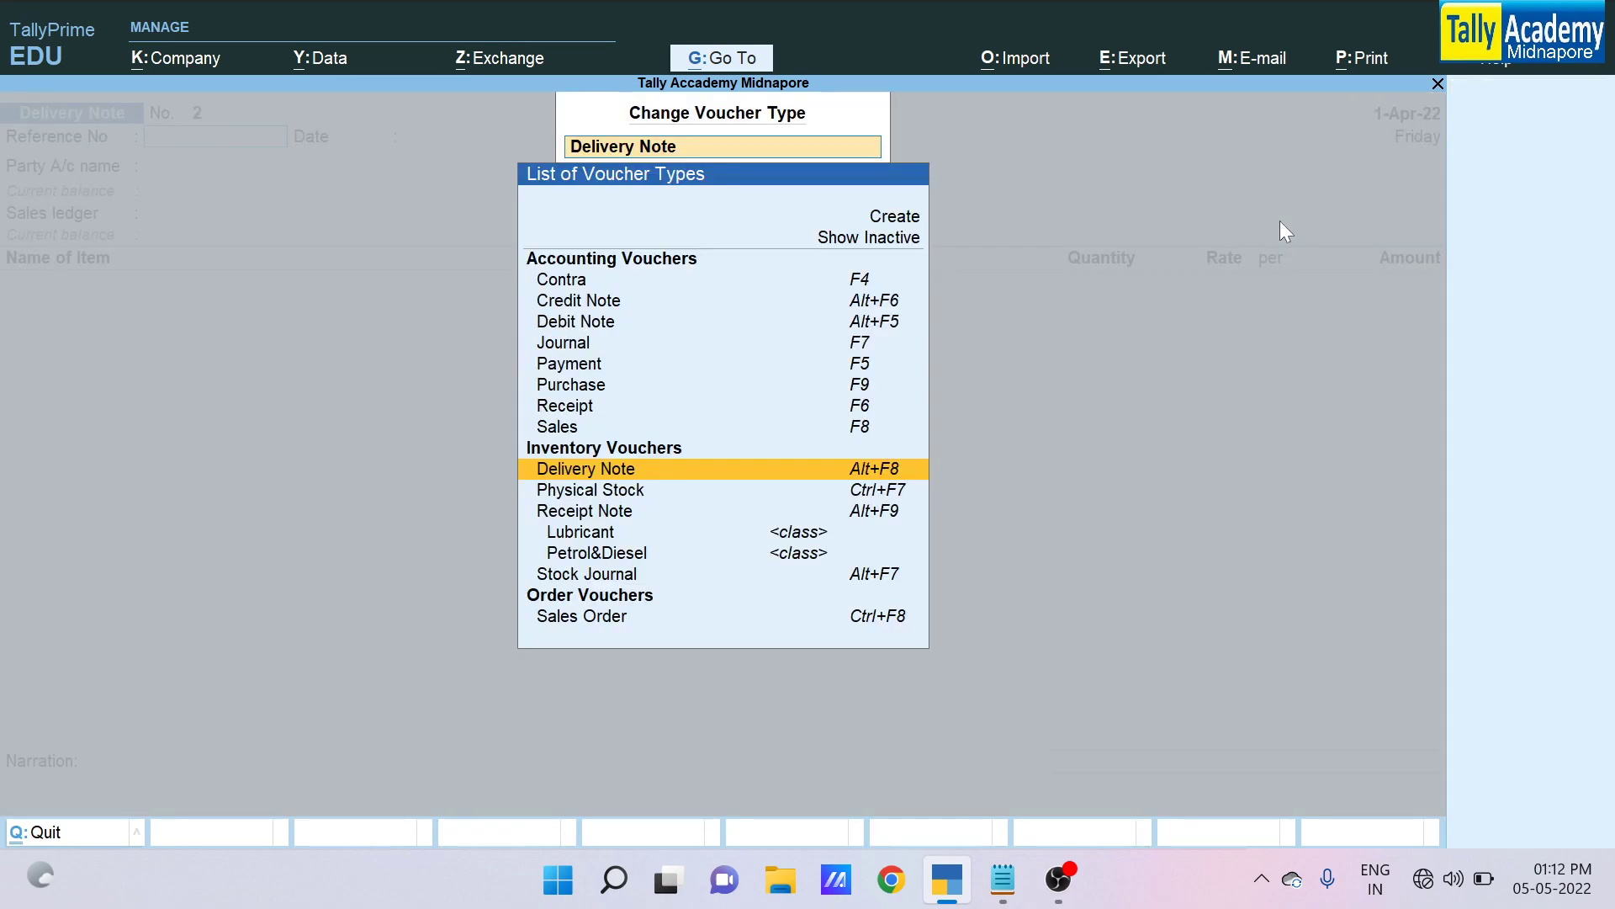
pyautogui.press('Up')
pyautogui.press('Up')
pyautogui.press('Up')
pyautogui.press('Up')
pyautogui.press('Up')
pyautogui.press('Up')
pyautogui.press('Up')
pyautogui.press('Up')
pyautogui.press('Up')
pyautogui.press('Up')
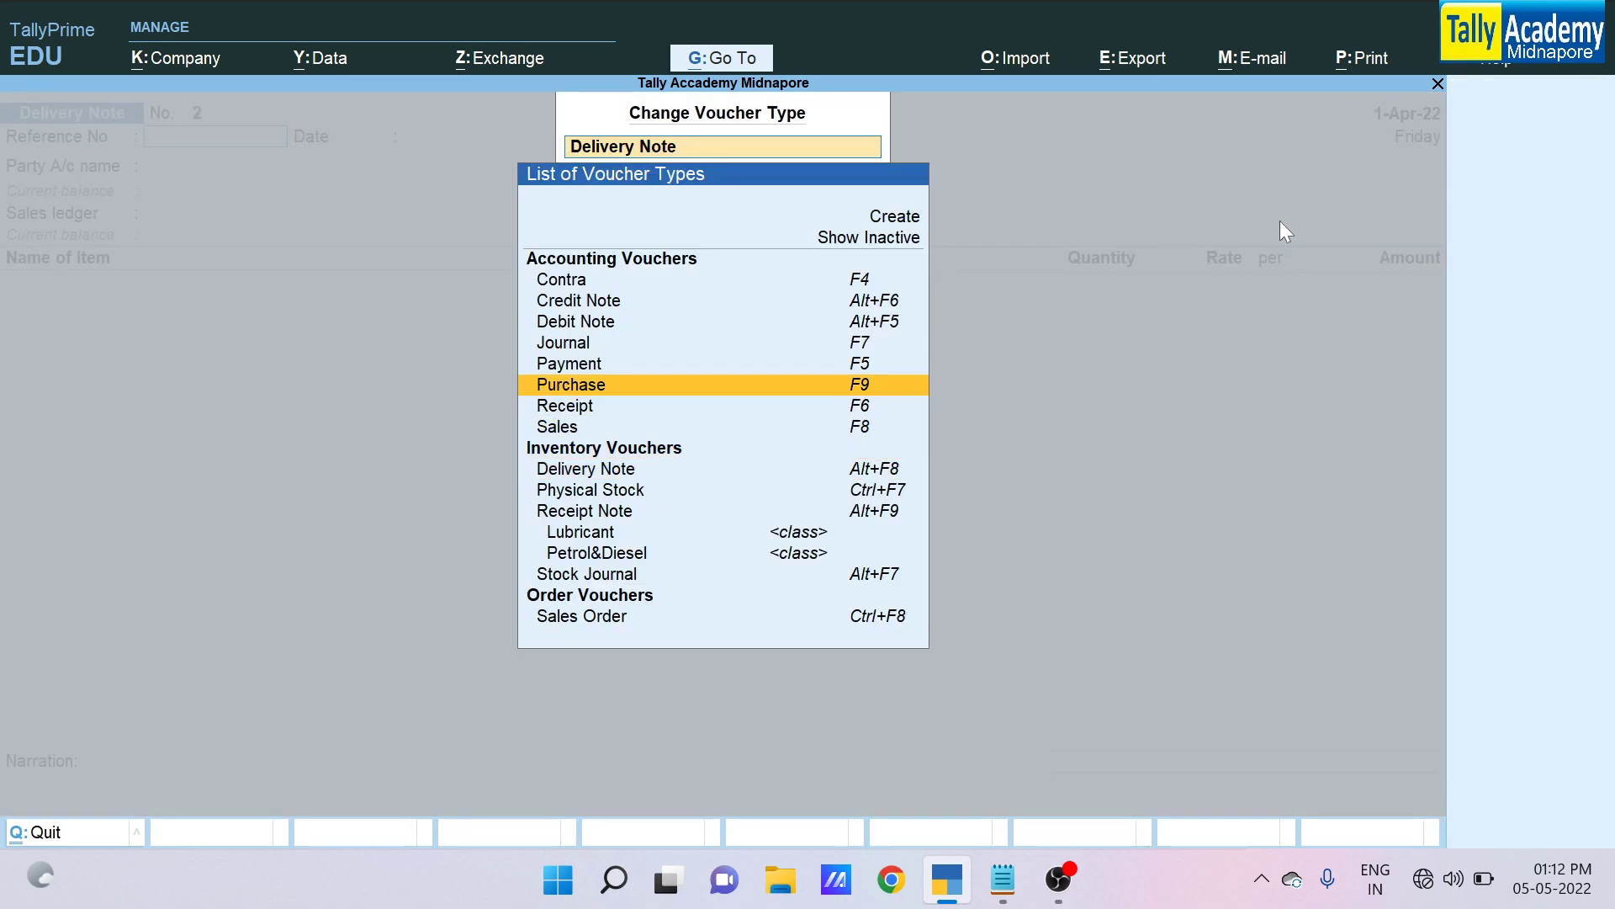
pyautogui.press('Return')
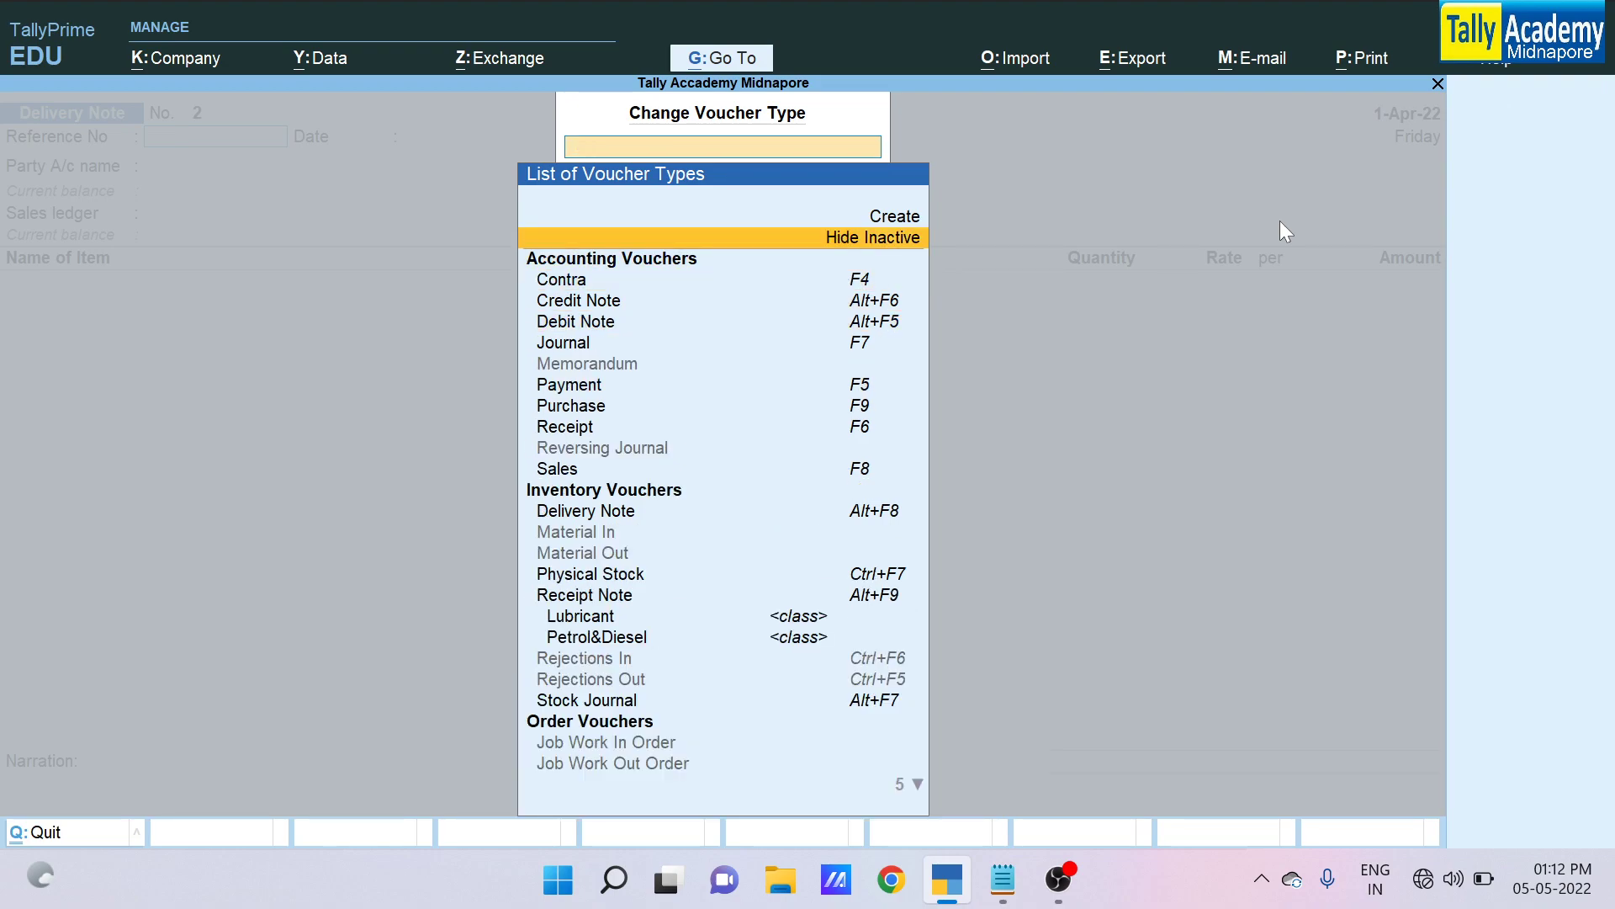
# Choose Rejections In from the inventory vouchers and activate that voucher type
pyautogui.press('Down')
pyautogui.press('Down')
pyautogui.press('Down')
pyautogui.press('Down')
pyautogui.press('Down')
pyautogui.press('Down')
pyautogui.press('Down')
pyautogui.press('Down')
pyautogui.press('Down')
pyautogui.press('Down')
pyautogui.press('Down')
pyautogui.press('Down')
pyautogui.press('Down')
pyautogui.press('Down')
pyautogui.press('Down')
pyautogui.press('Down')
pyautogui.press('Down')
pyautogui.press('Down')
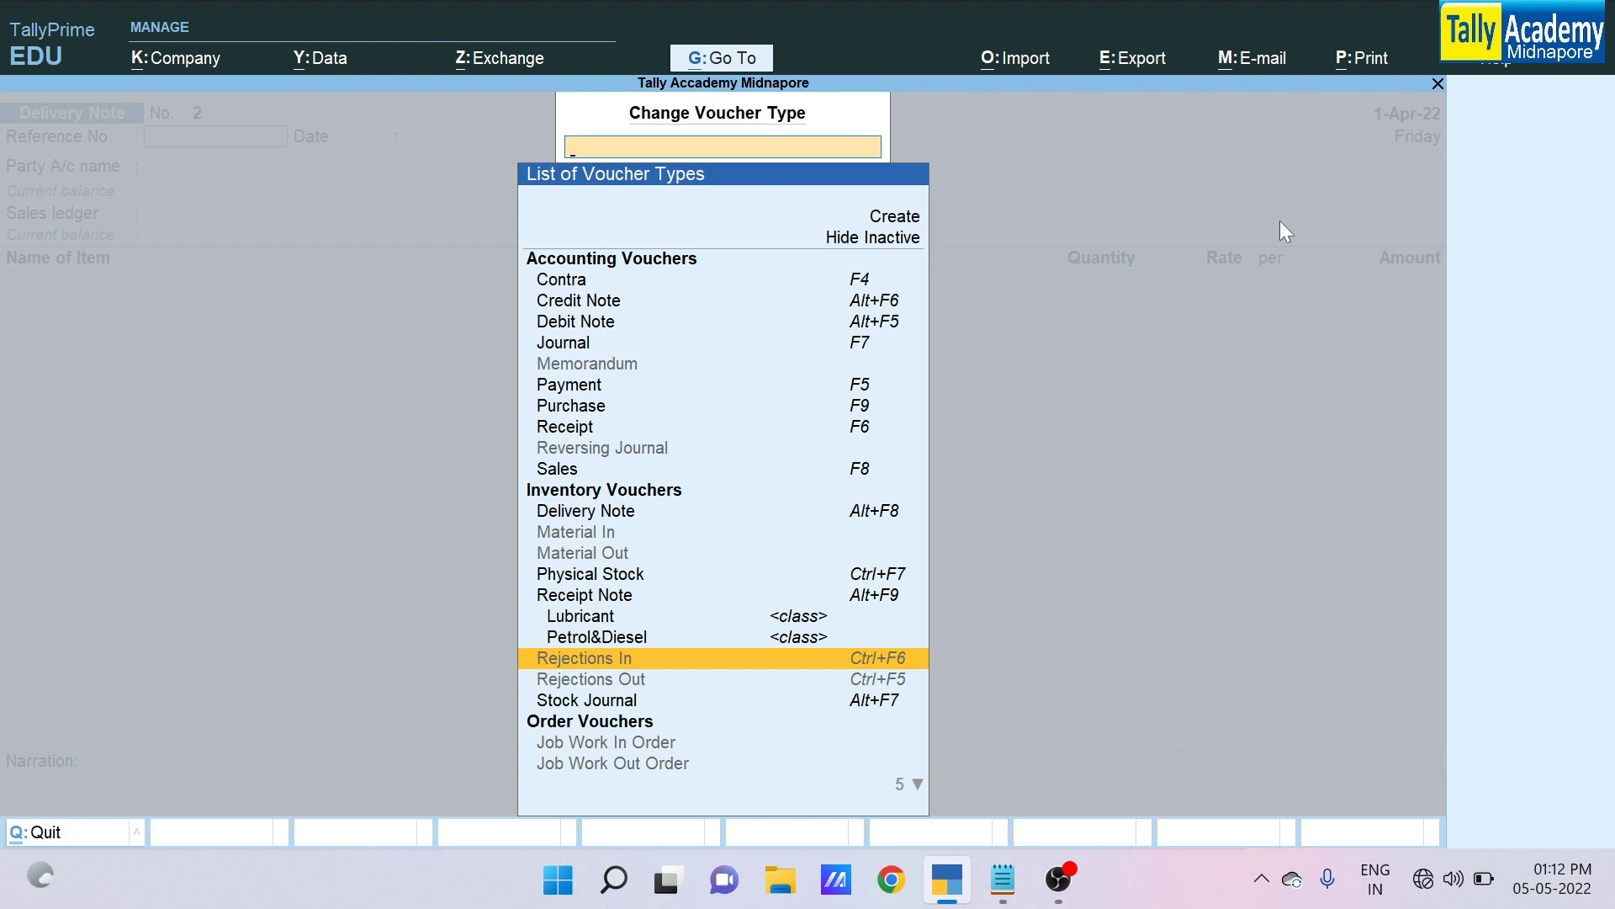
pyautogui.press('Return')
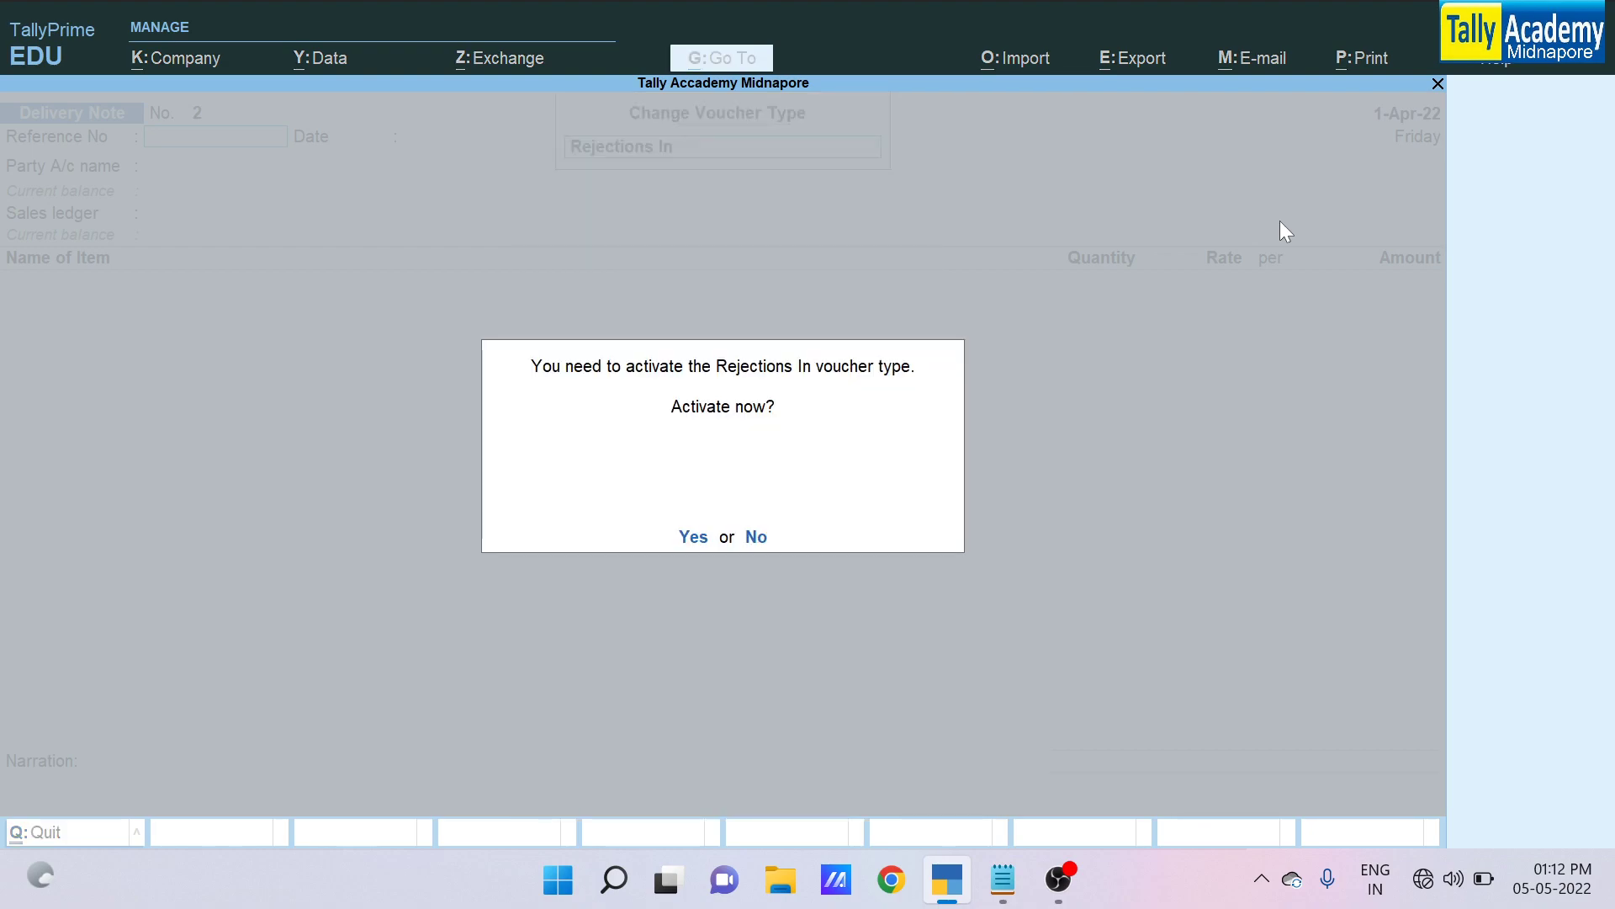
pyautogui.press('y')
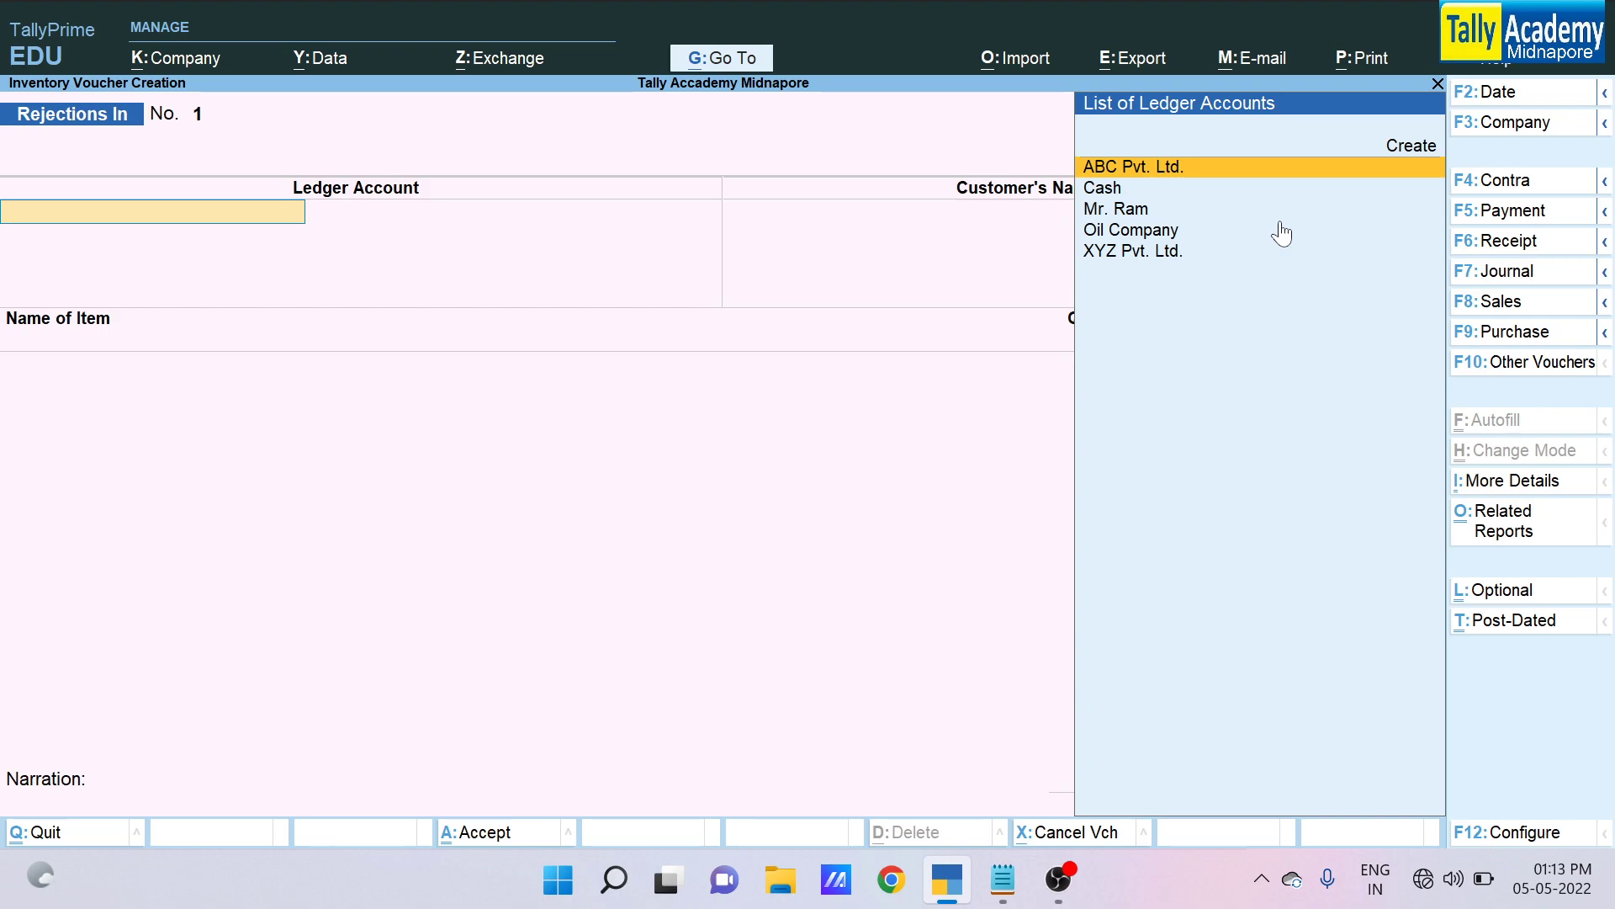
# Set ABC Pvt. Ltd. as the ledger account and customer, and add Smart LED TV as the rejected item
pyautogui.press('Return')
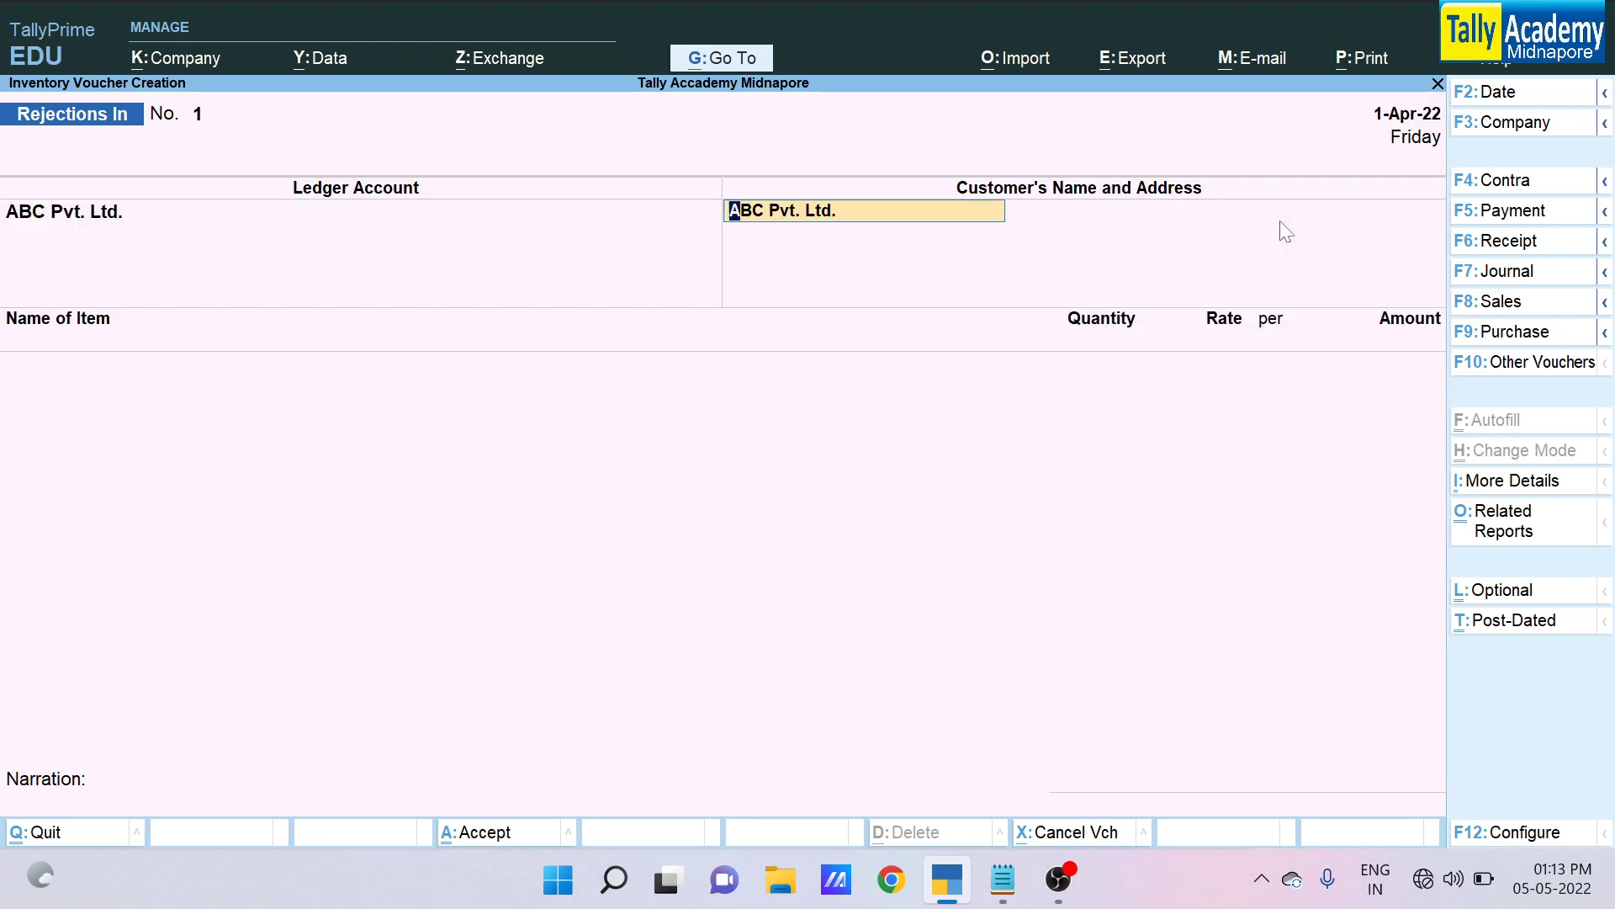
pyautogui.press('Return')
pyautogui.press('Return')
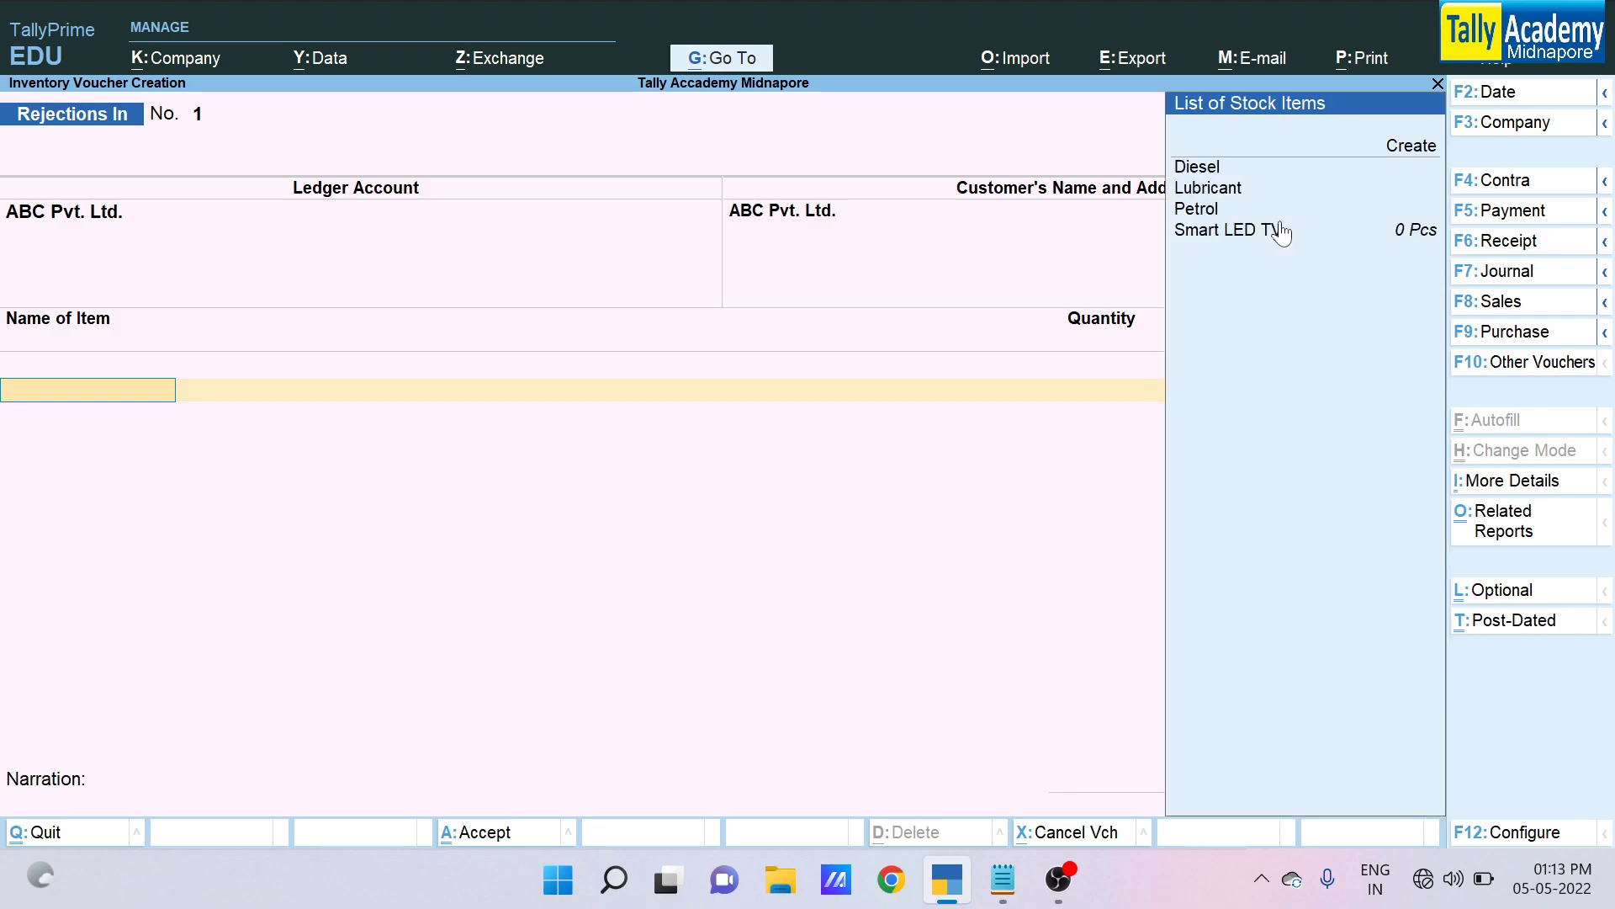
pyautogui.press('Down')
pyautogui.press('Down')
pyautogui.press('Down')
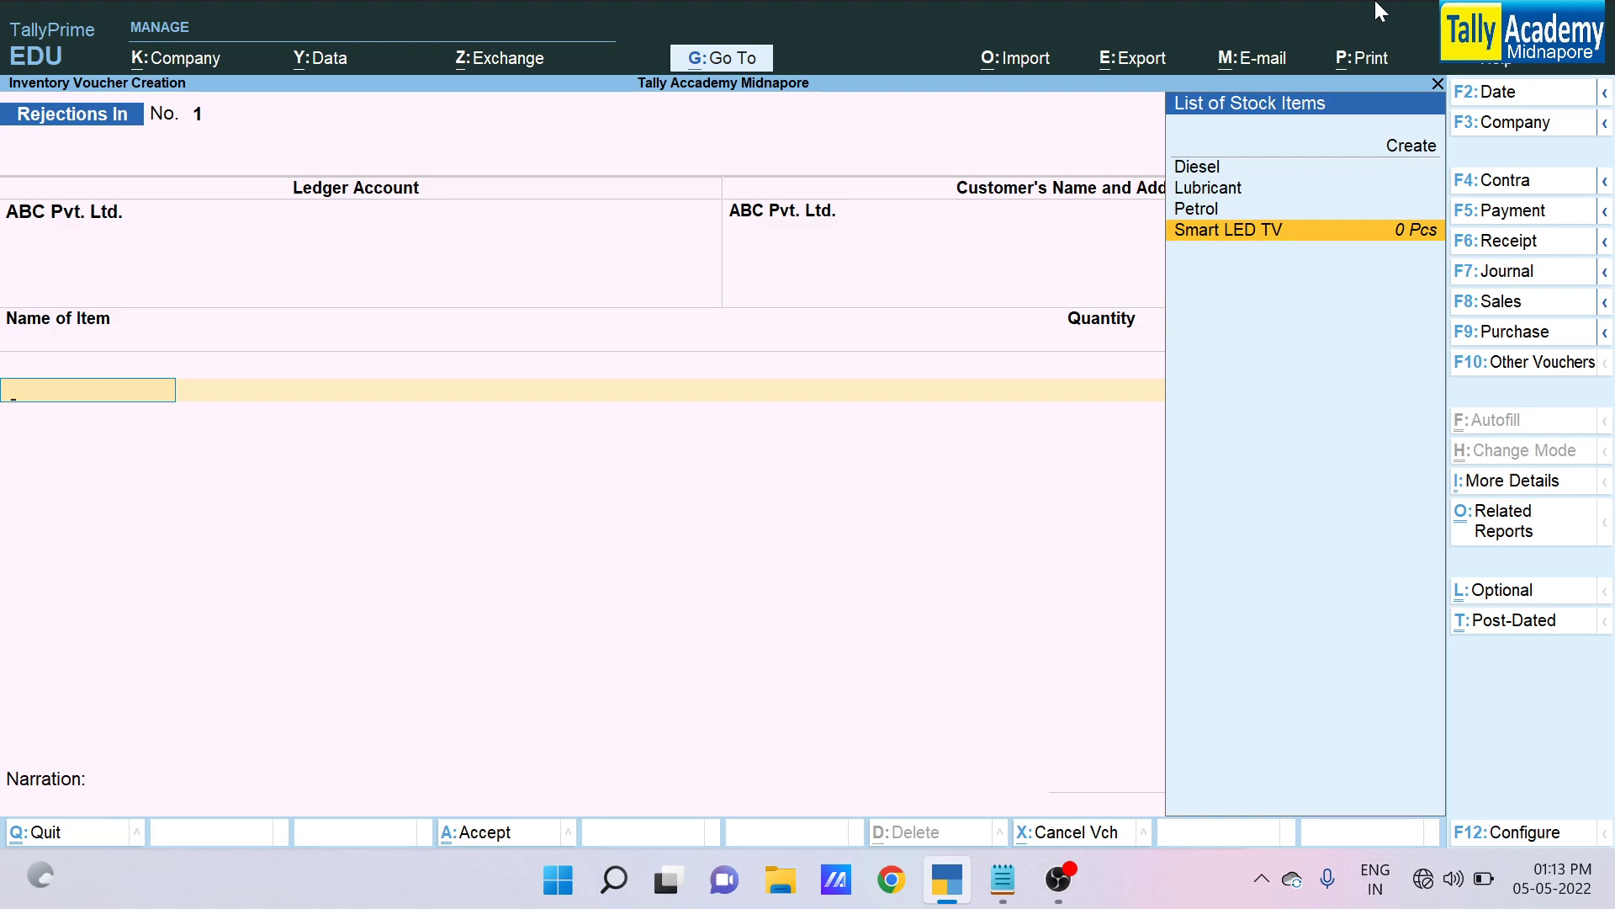
pyautogui.press('Return')
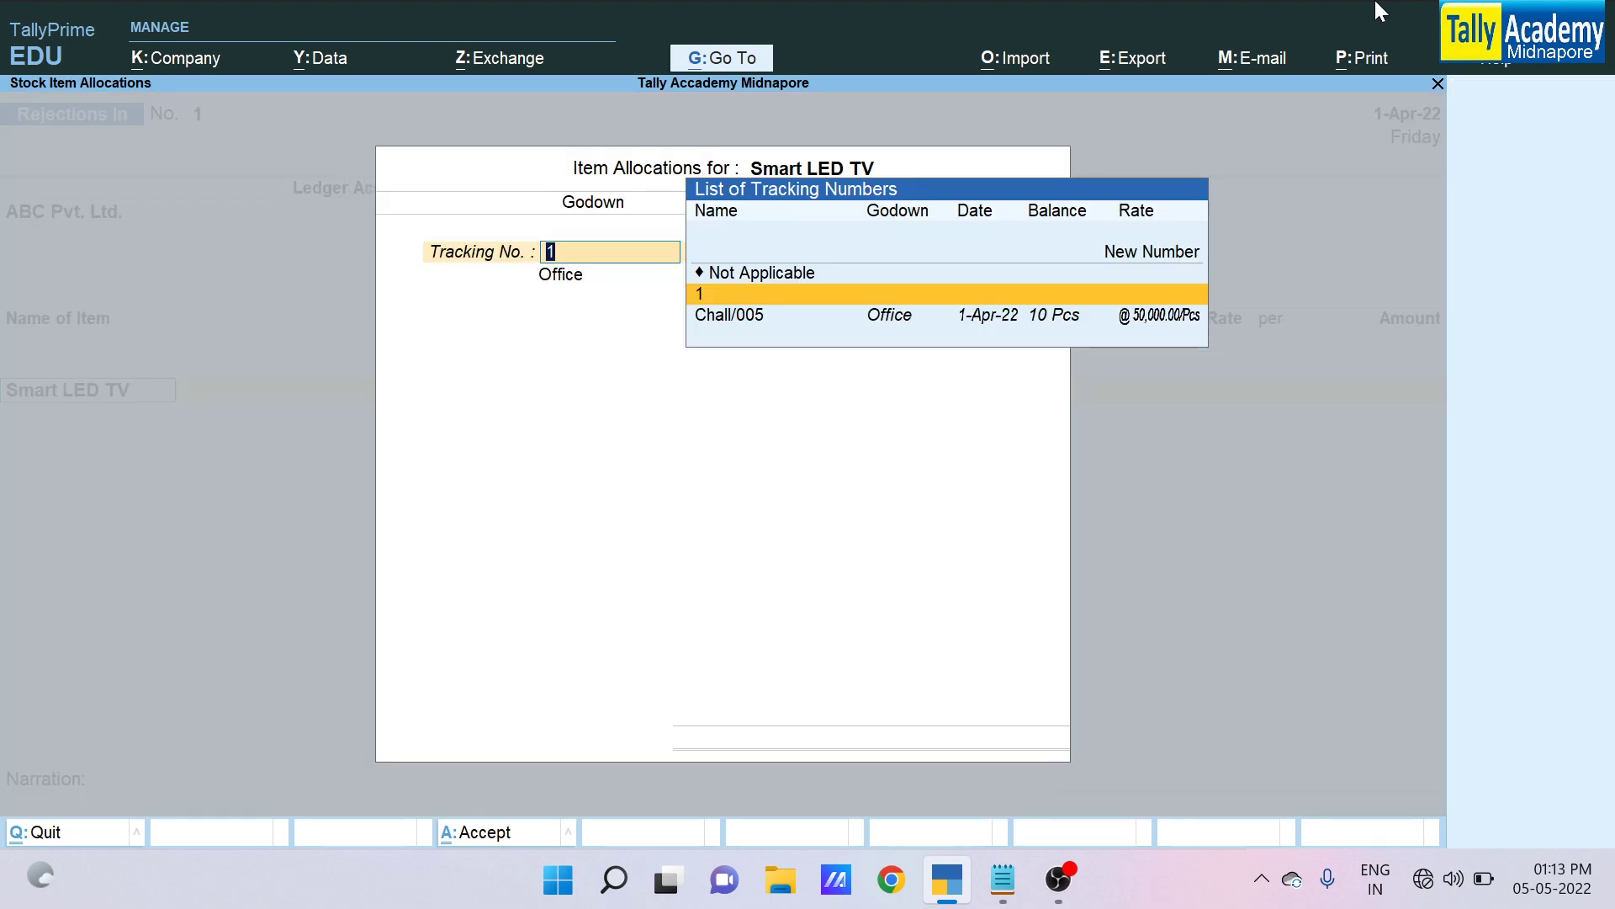
# Allocate the returned Smart LED TV to tracking number Chall/005 in the Office godown with a quantity of 2 Pcs, keeping the 50,000.00 rate
pyautogui.press('Down')
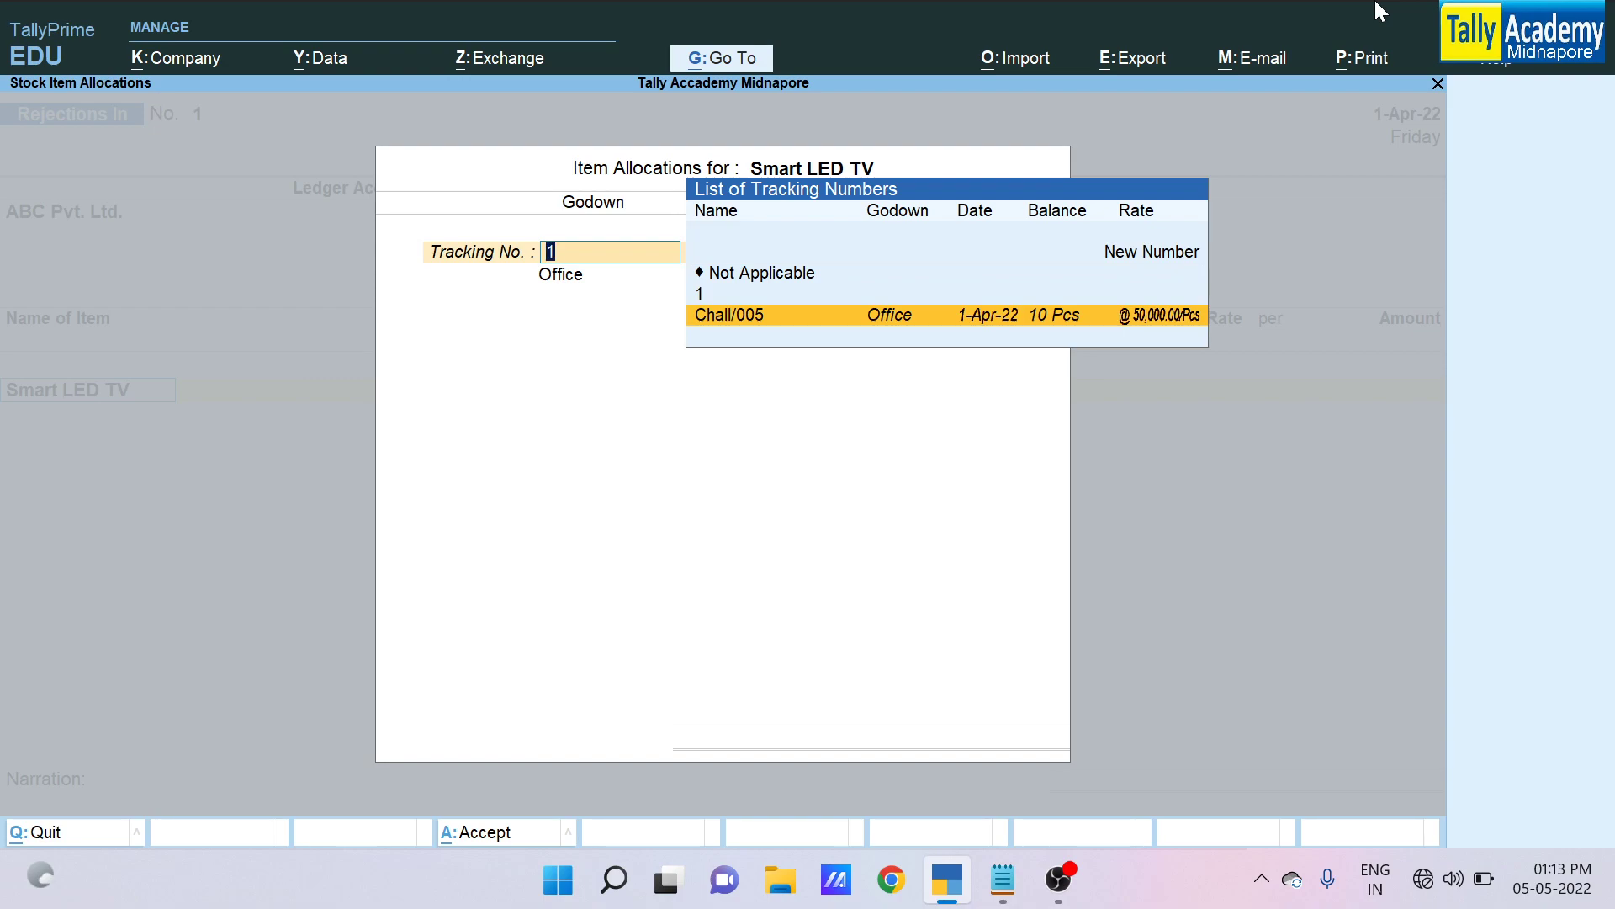
pyautogui.press('Return')
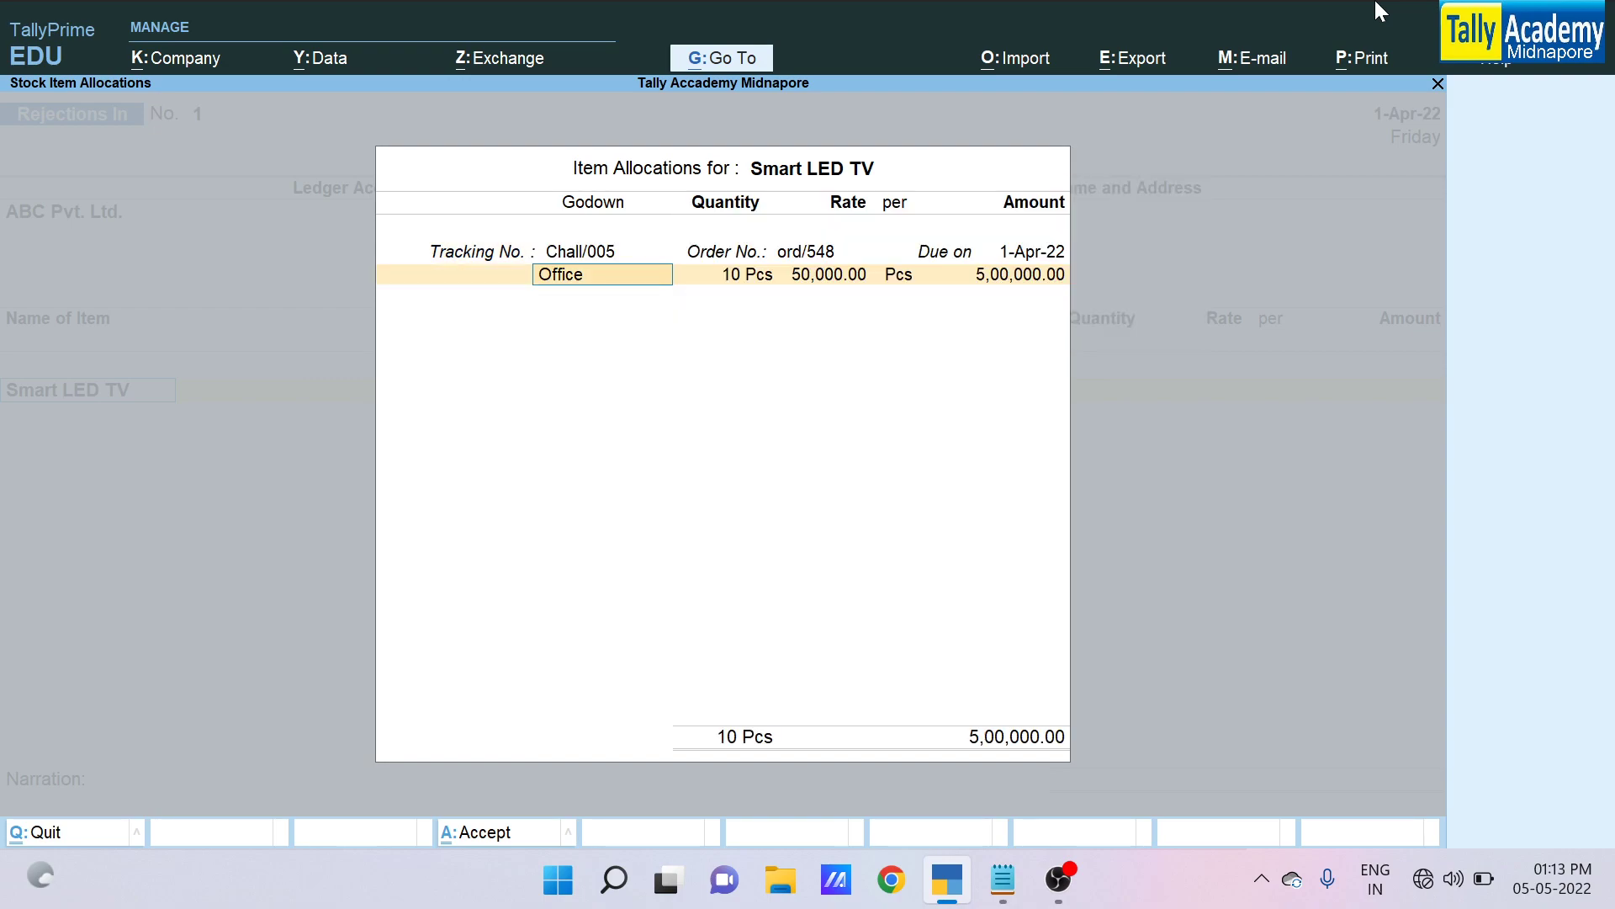
pyautogui.press('Return')
pyautogui.write('2')
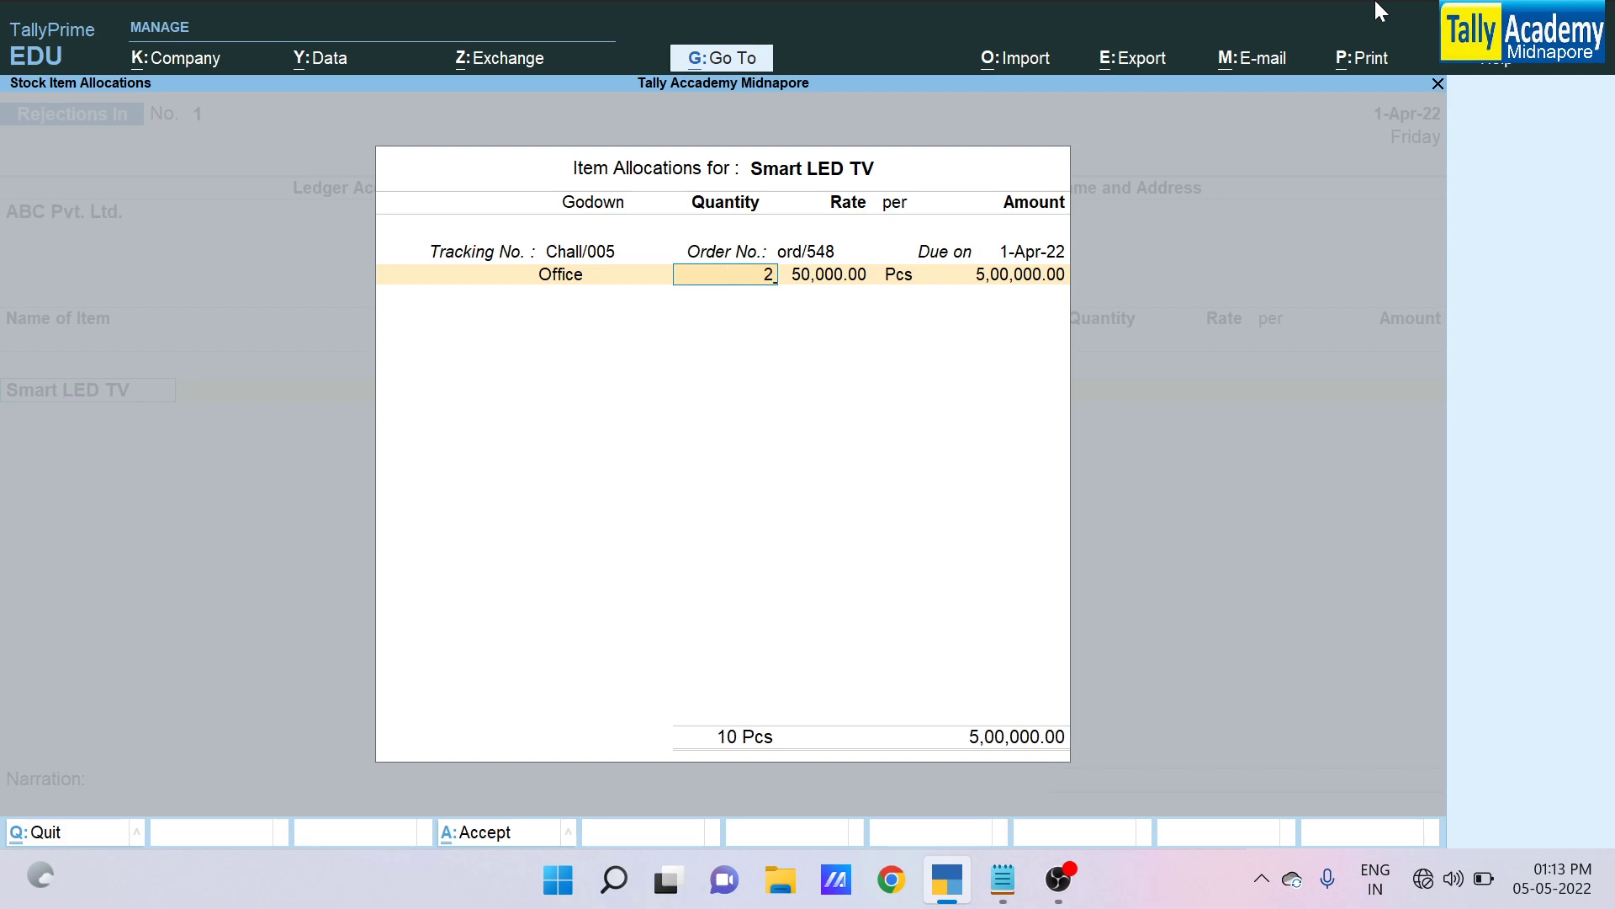
pyautogui.press('Return')
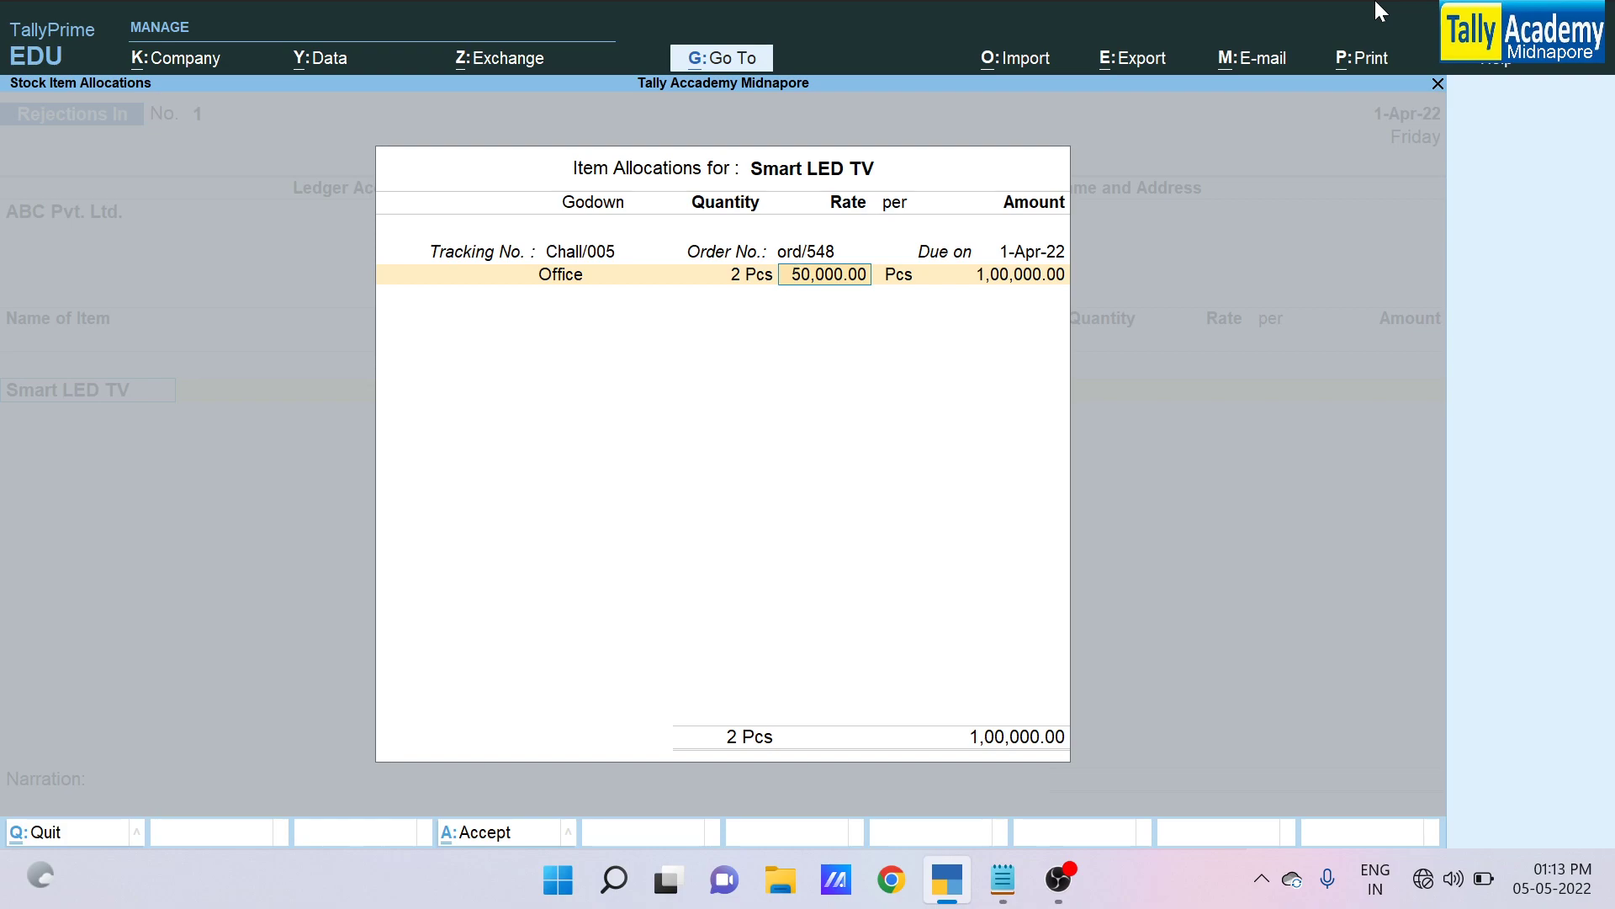
pyautogui.press('Return')
pyautogui.press('Return')
pyautogui.press('Return')
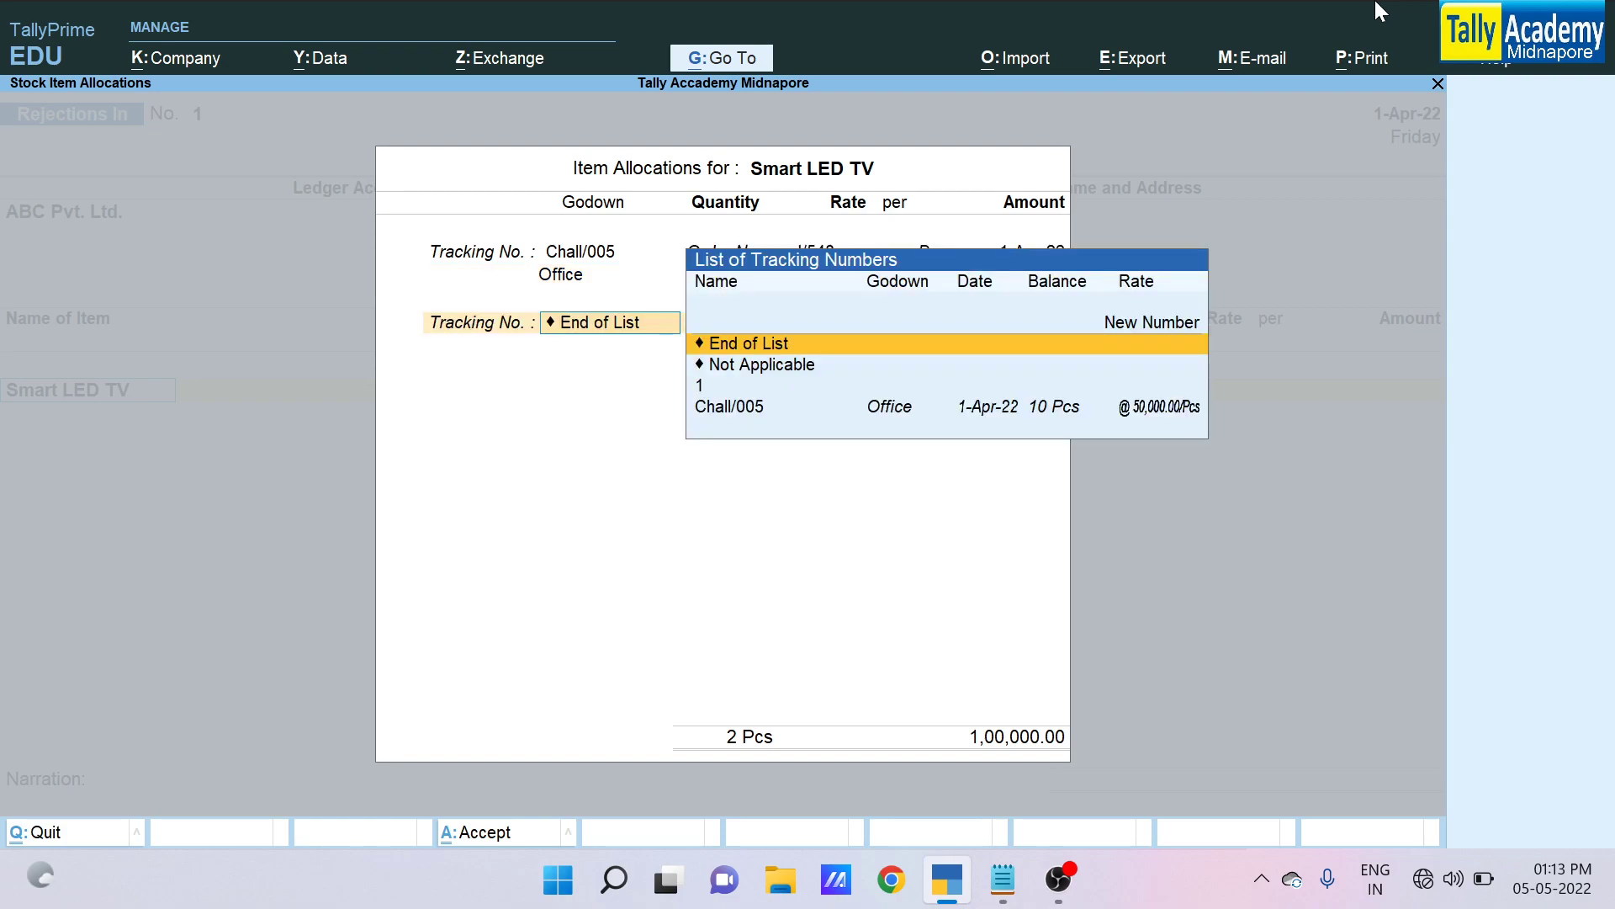
pyautogui.press('Return')
pyautogui.press('Return')
# Enter the narration "Being Goods Returned By the party" for the Rejections In voucher
pyautogui.write('B')
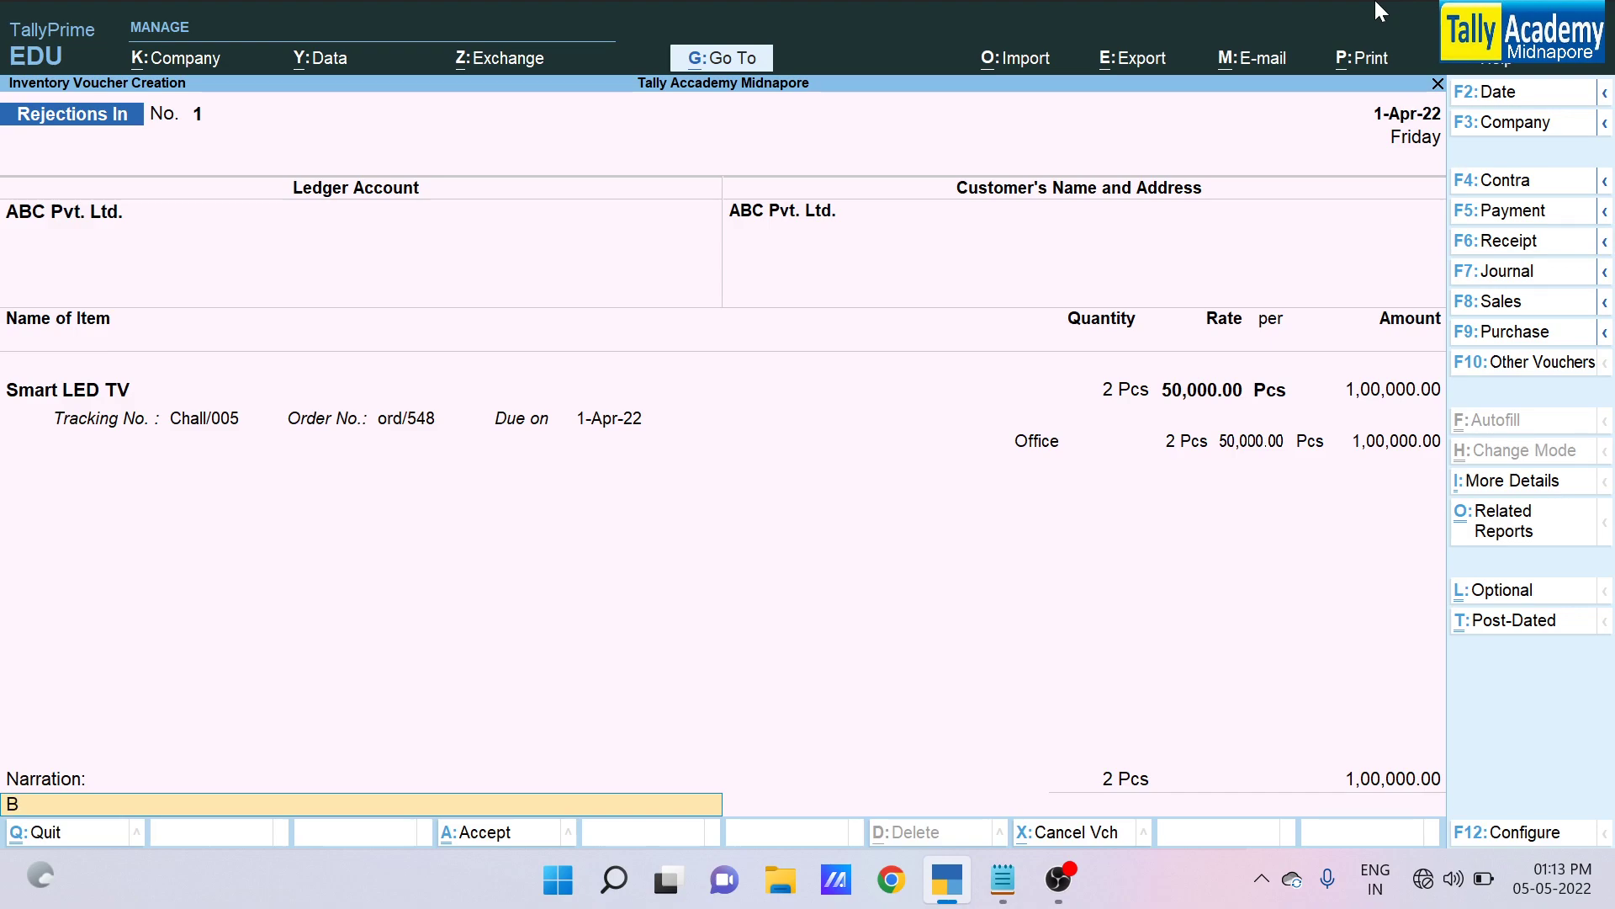
pyautogui.write('eing Goods Rejected')
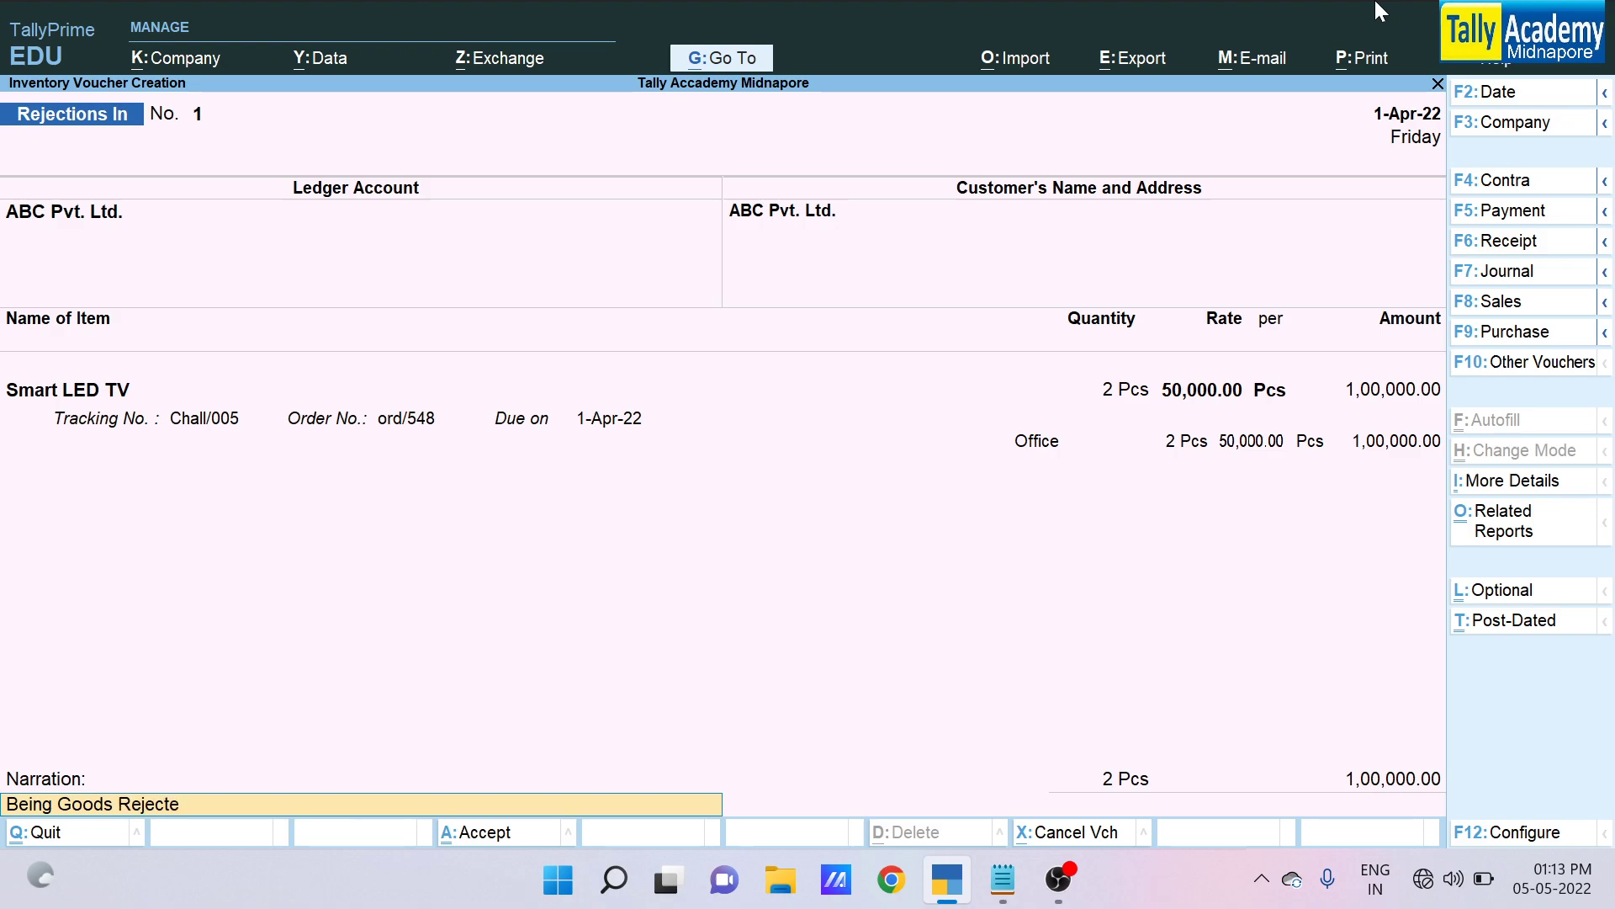
pyautogui.press('BackSpace')
pyautogui.press('BackSpace')
pyautogui.press('BackSpace')
pyautogui.press('BackSpace')
pyautogui.press('BackSpace')
pyautogui.press('BackSpace')
pyautogui.press('BackSpace')
pyautogui.write('eturned By the party')
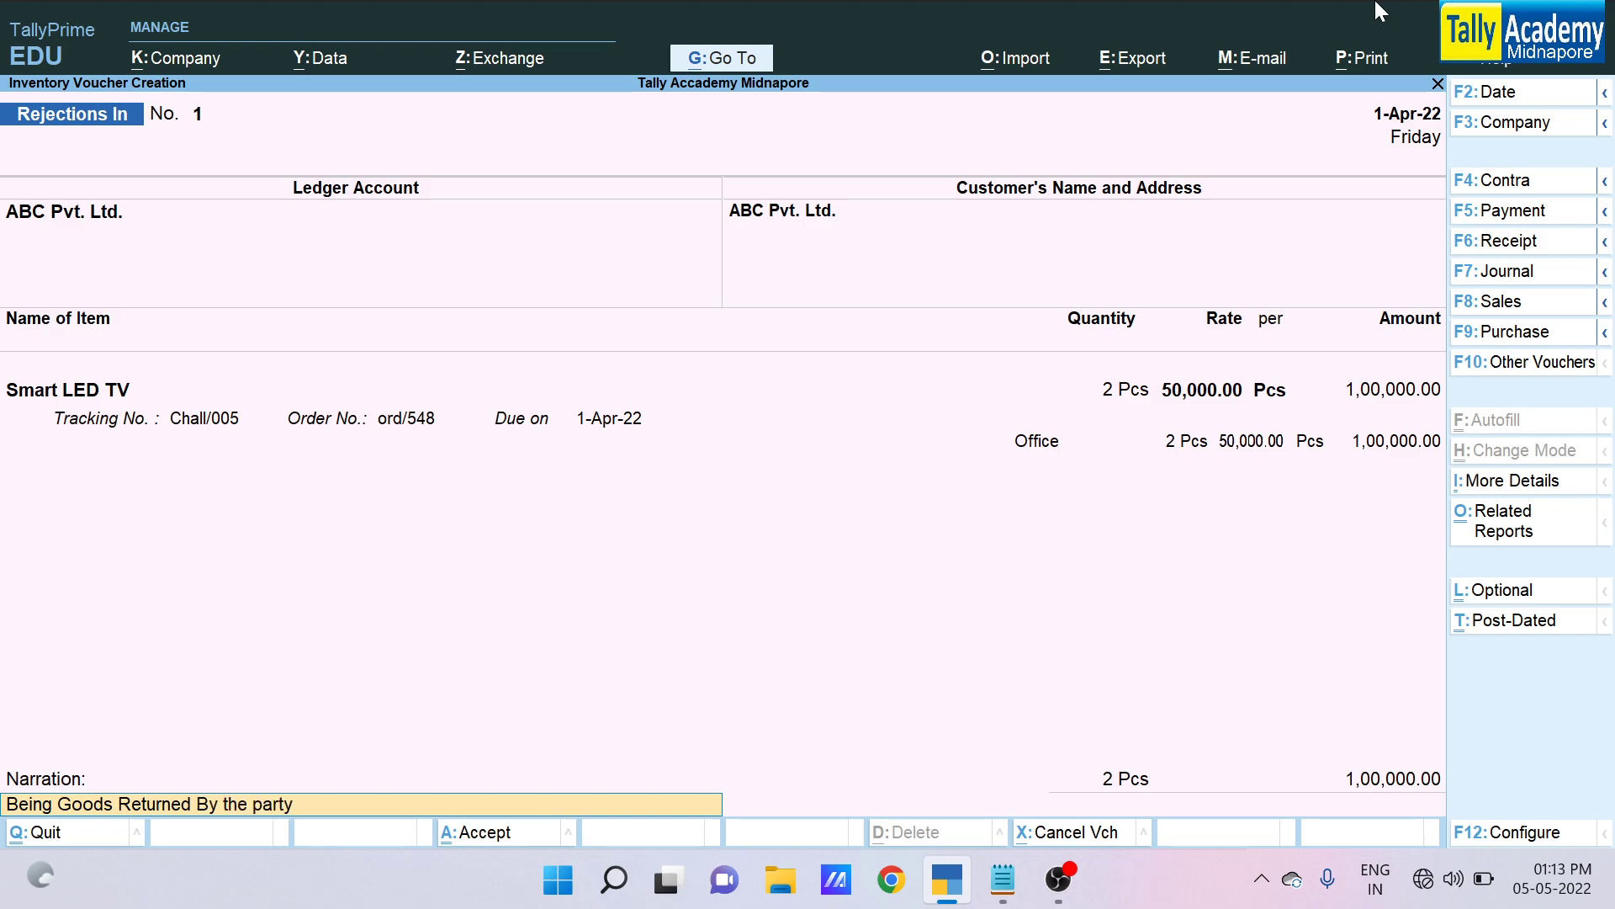
# Save the Rejections In voucher and check the Smart LED TV closing balance in the Stock Summary
pyautogui.press('Return')
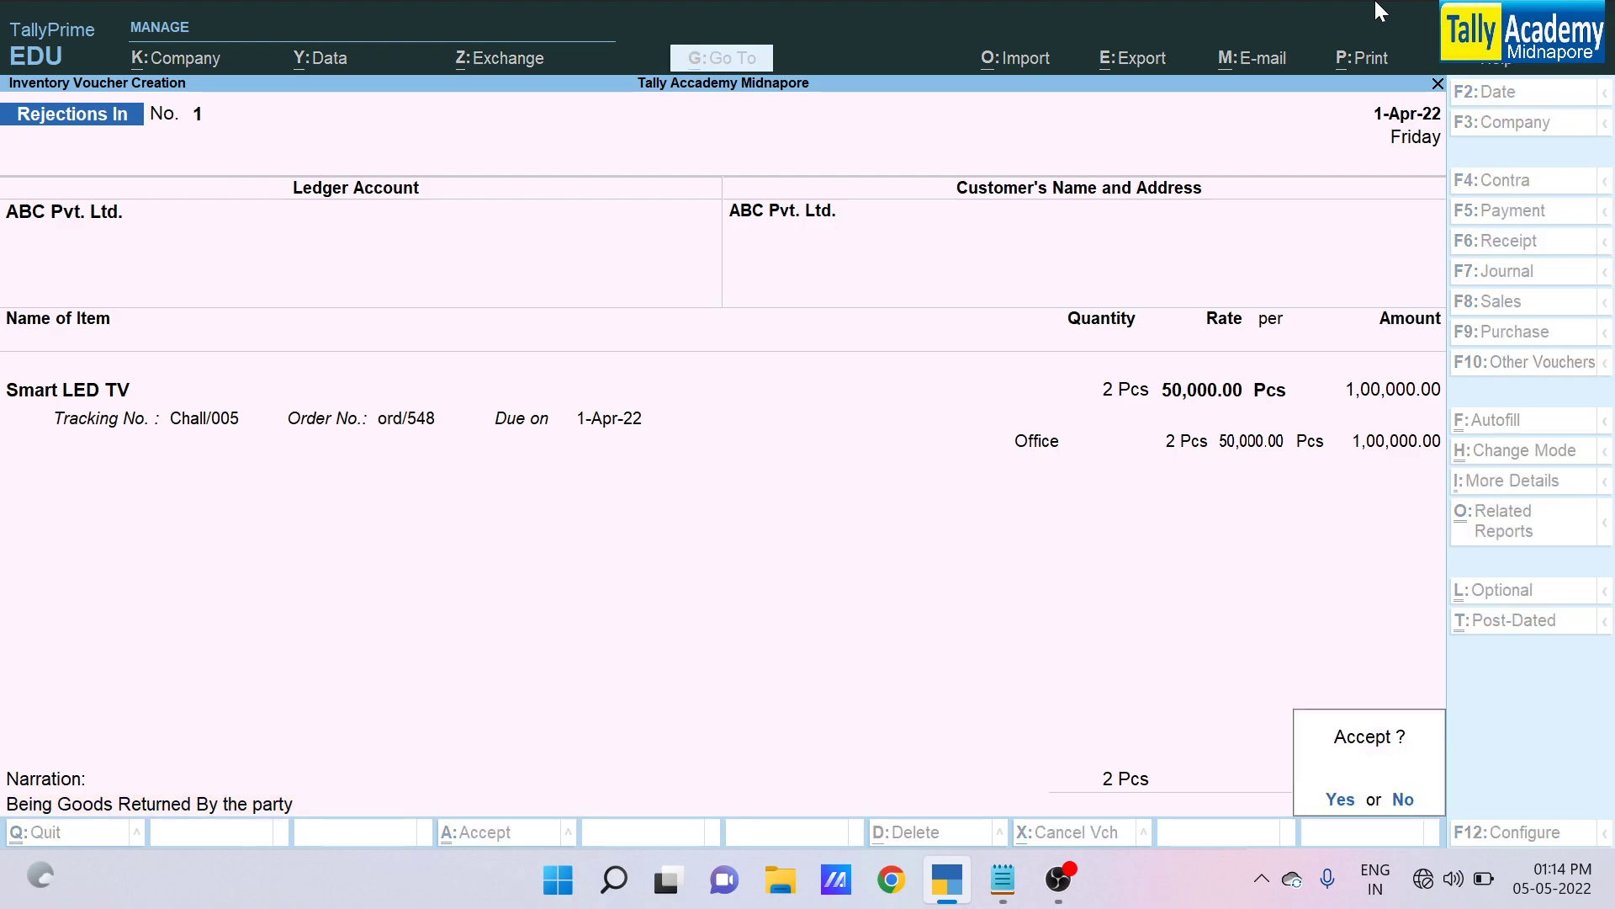
pyautogui.press('Return')
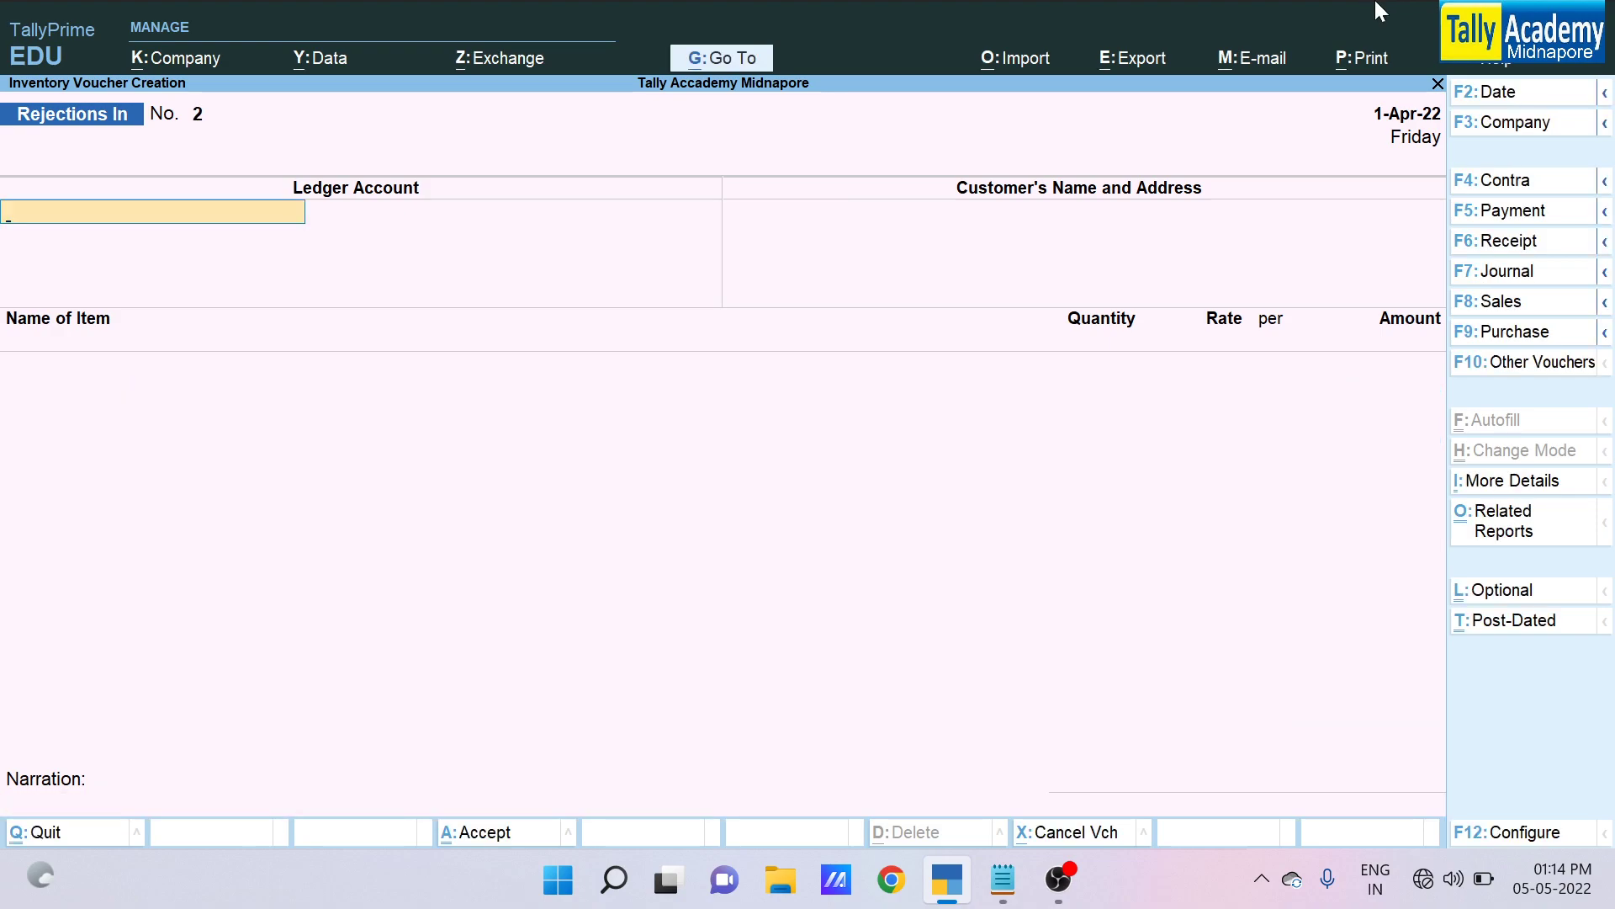
pyautogui.press('Escape')
pyautogui.press('Return')
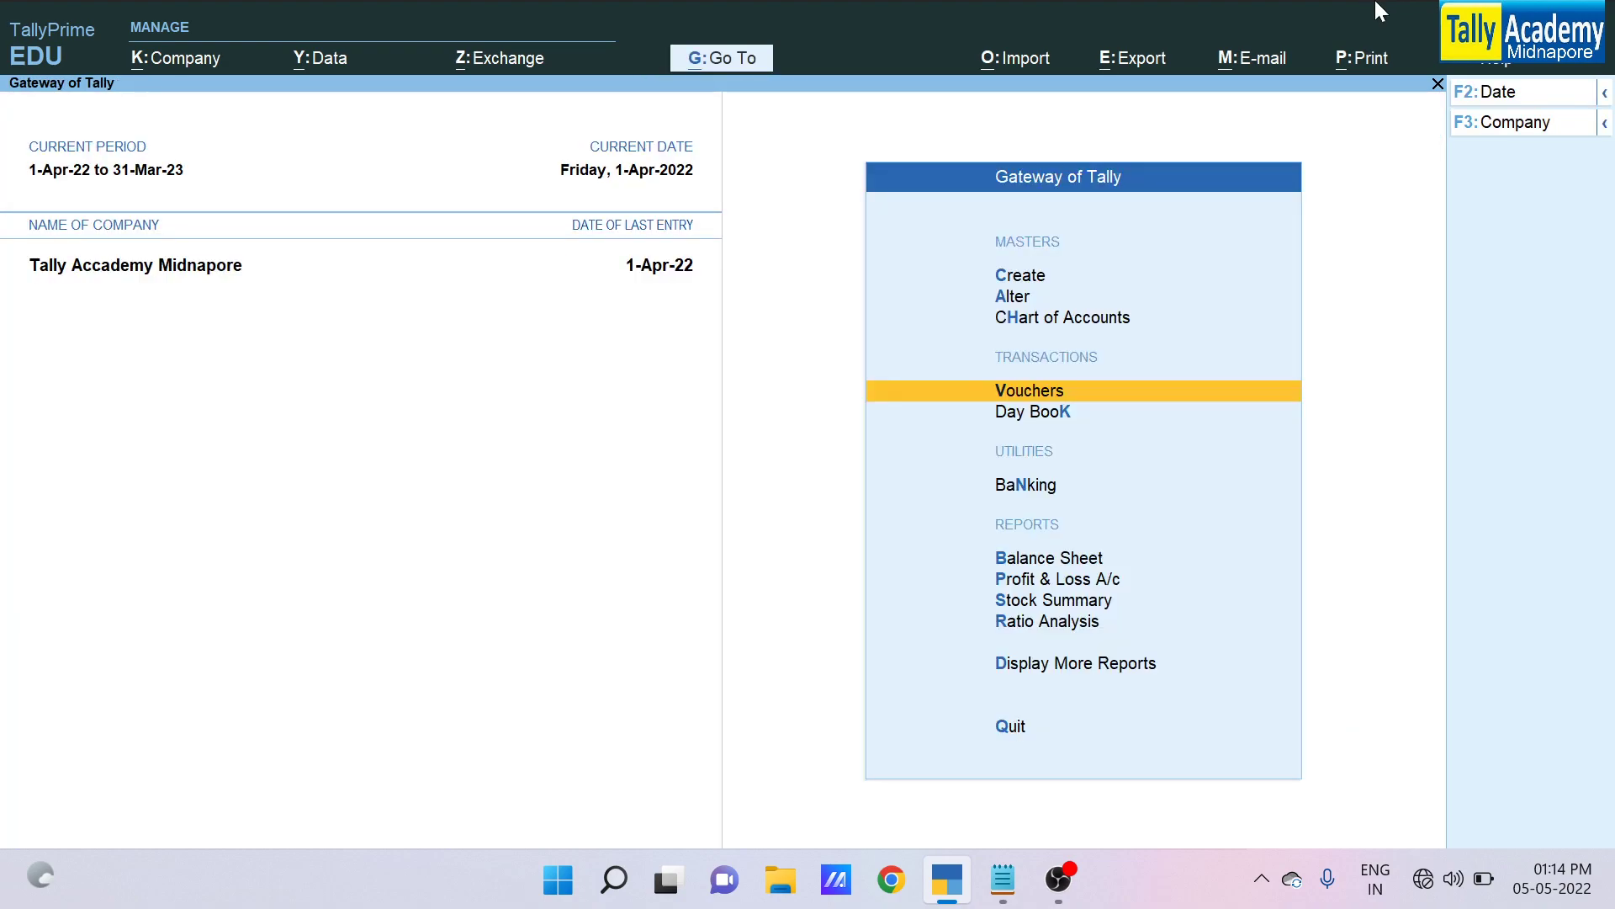
pyautogui.press('s')
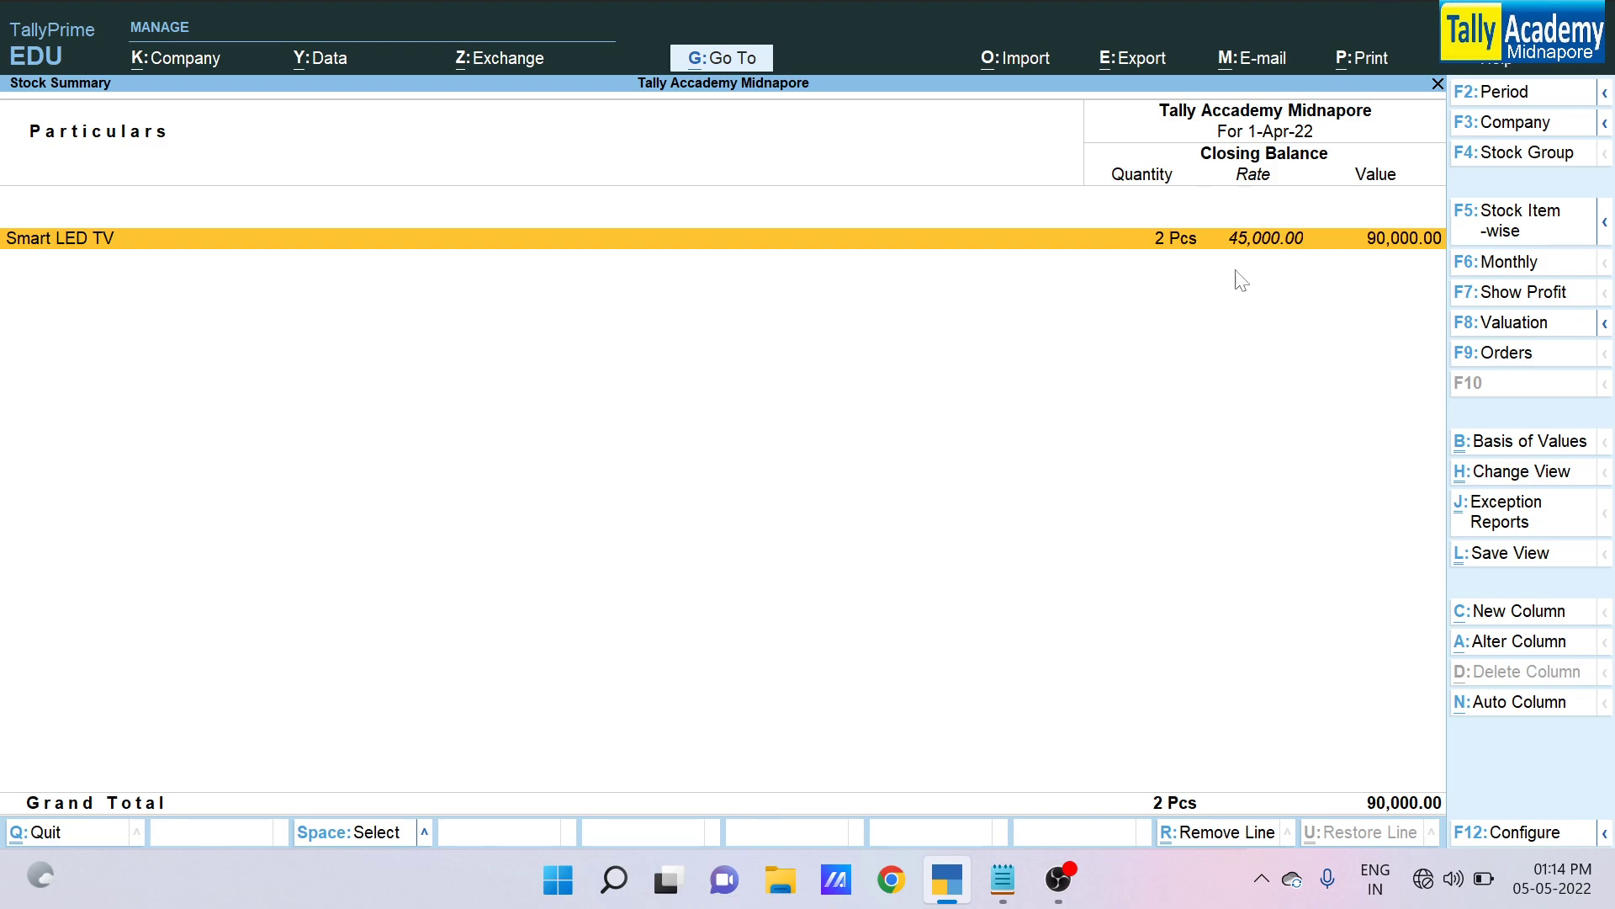
pyautogui.press('Escape')
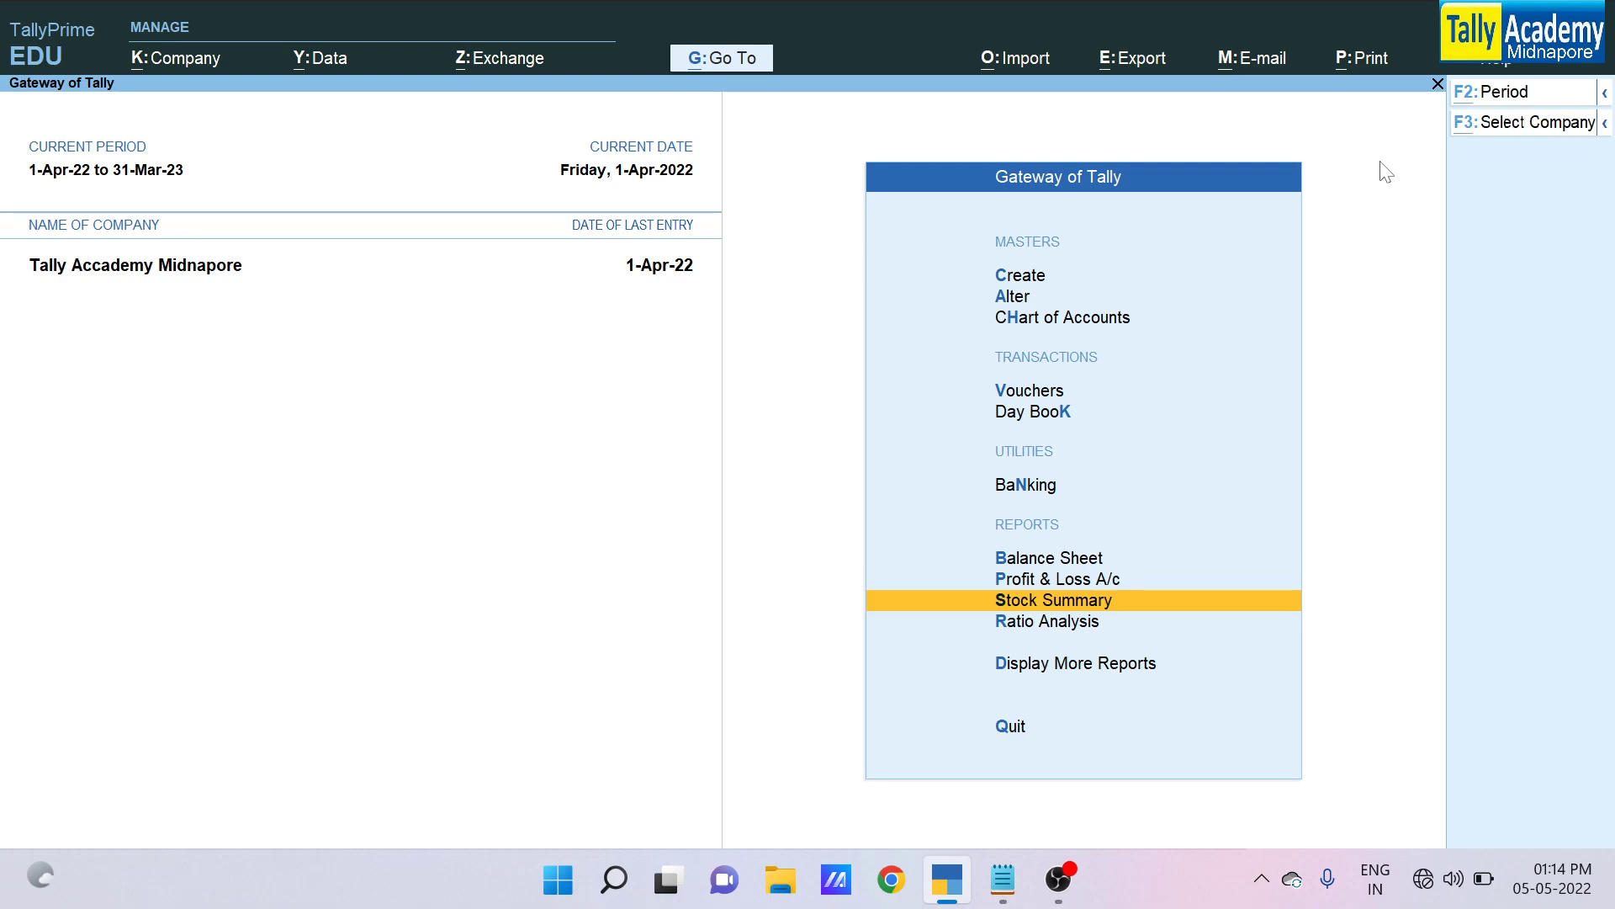
# Switch to the Sales Cycle notes in Notepad and highlight the Sales/Invoice(F8) line
pyautogui.hotkey('alt', 'Tab')
pyautogui.press('Down')
pyautogui.hotkey('shift', 'Left')
pyautogui.hotkey('shift', 'Left')
pyautogui.hotkey('shift', 'Left')
pyautogui.hotkey('shift', 'Left')
pyautogui.hotkey('shift', 'Left')
pyautogui.hotkey('shift', 'Left')
pyautogui.hotkey('shift', 'Left')
pyautogui.hotkey('shift', 'Left')
pyautogui.hotkey('shift', 'Left')
pyautogui.hotkey('shift', 'Left')
pyautogui.hotkey('shift', 'Left')
pyautogui.hotkey('shift', 'Left')
pyautogui.hotkey('shift', 'Left')
pyautogui.hotkey('shift', 'Left')
pyautogui.hotkey('shift', 'Left')
pyautogui.hotkey('shift', 'Left')
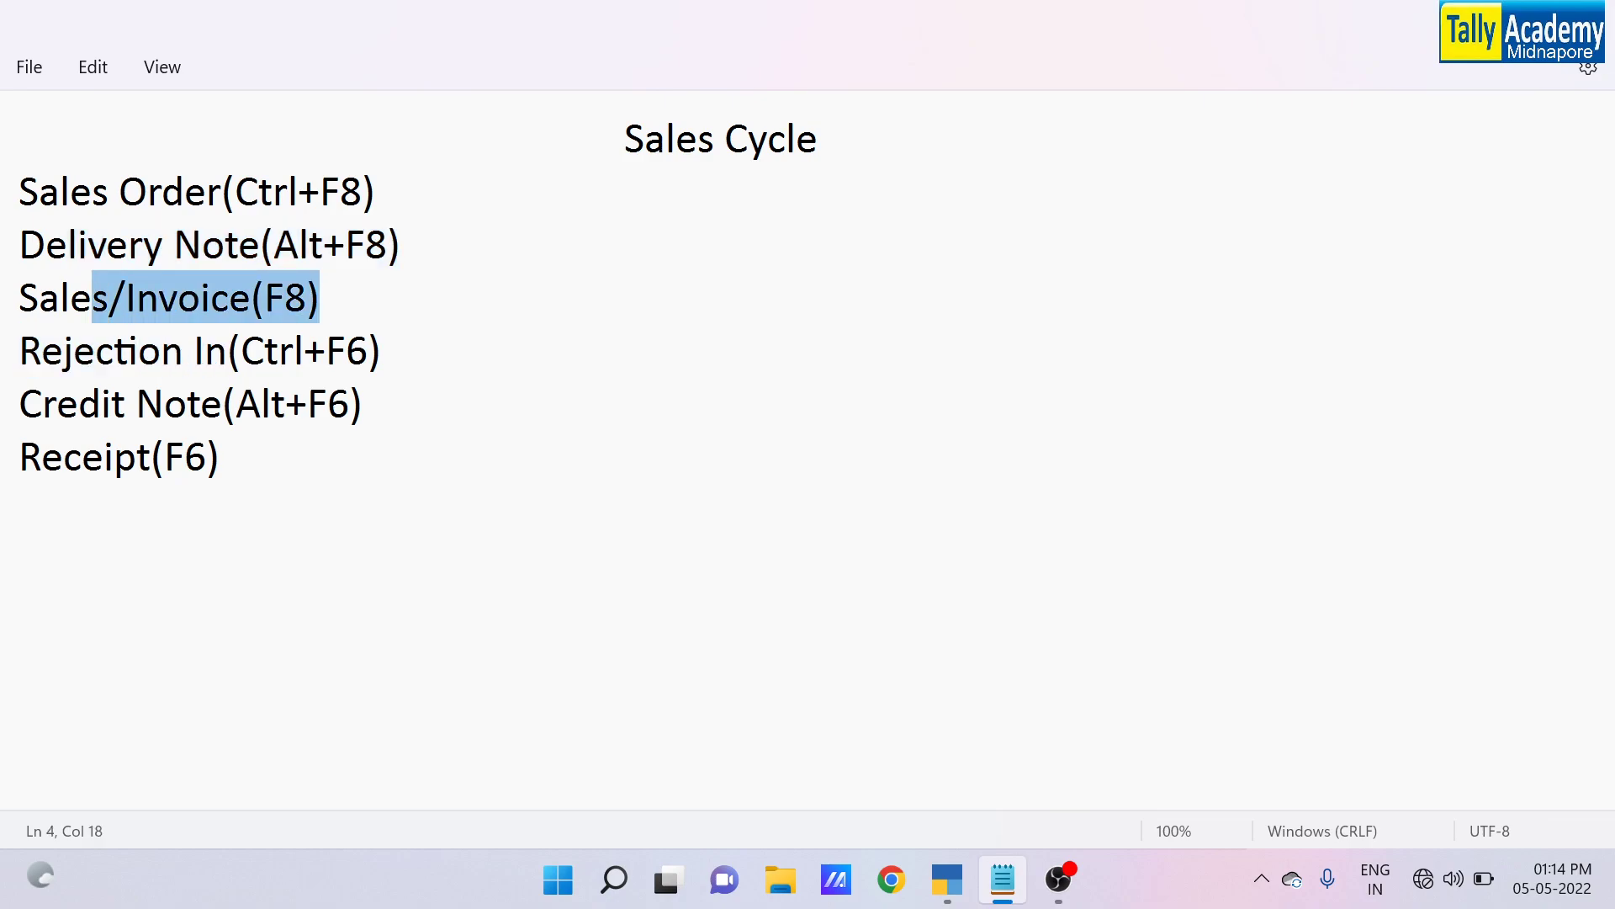
pyautogui.hotkey('shift', 'Left')
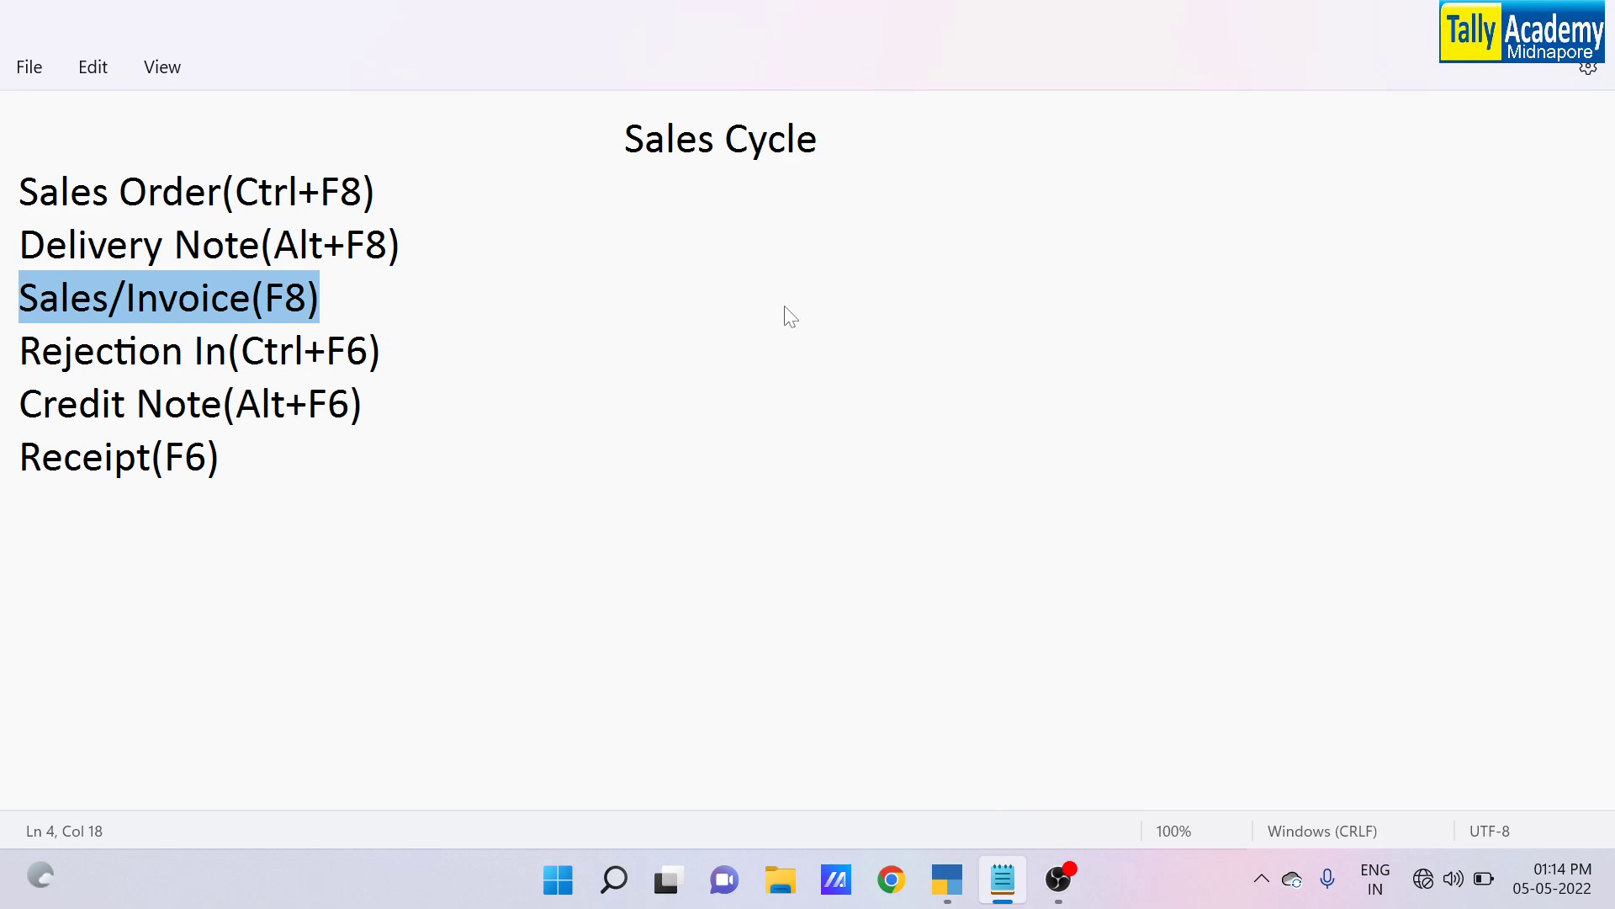
# Switch back to TallyPrime and start a Sales voucher with reference number INV/005, keeping the date 1-Apr-22
pyautogui.hotkey('alt', 'Tab')
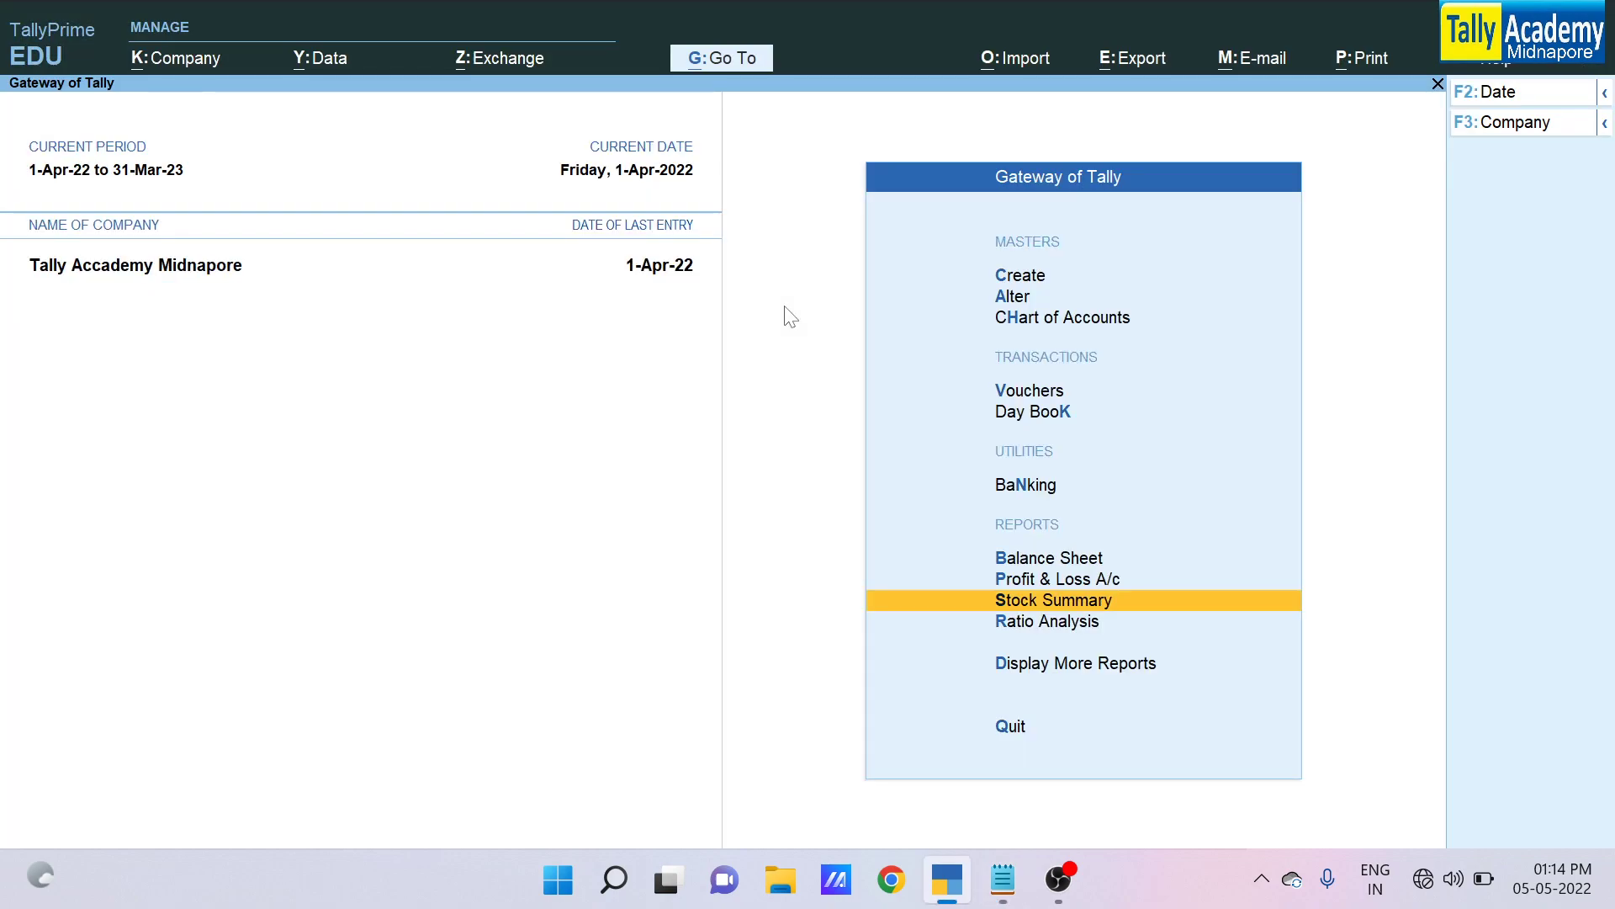
pyautogui.hotkey('ctrl', 'F6')
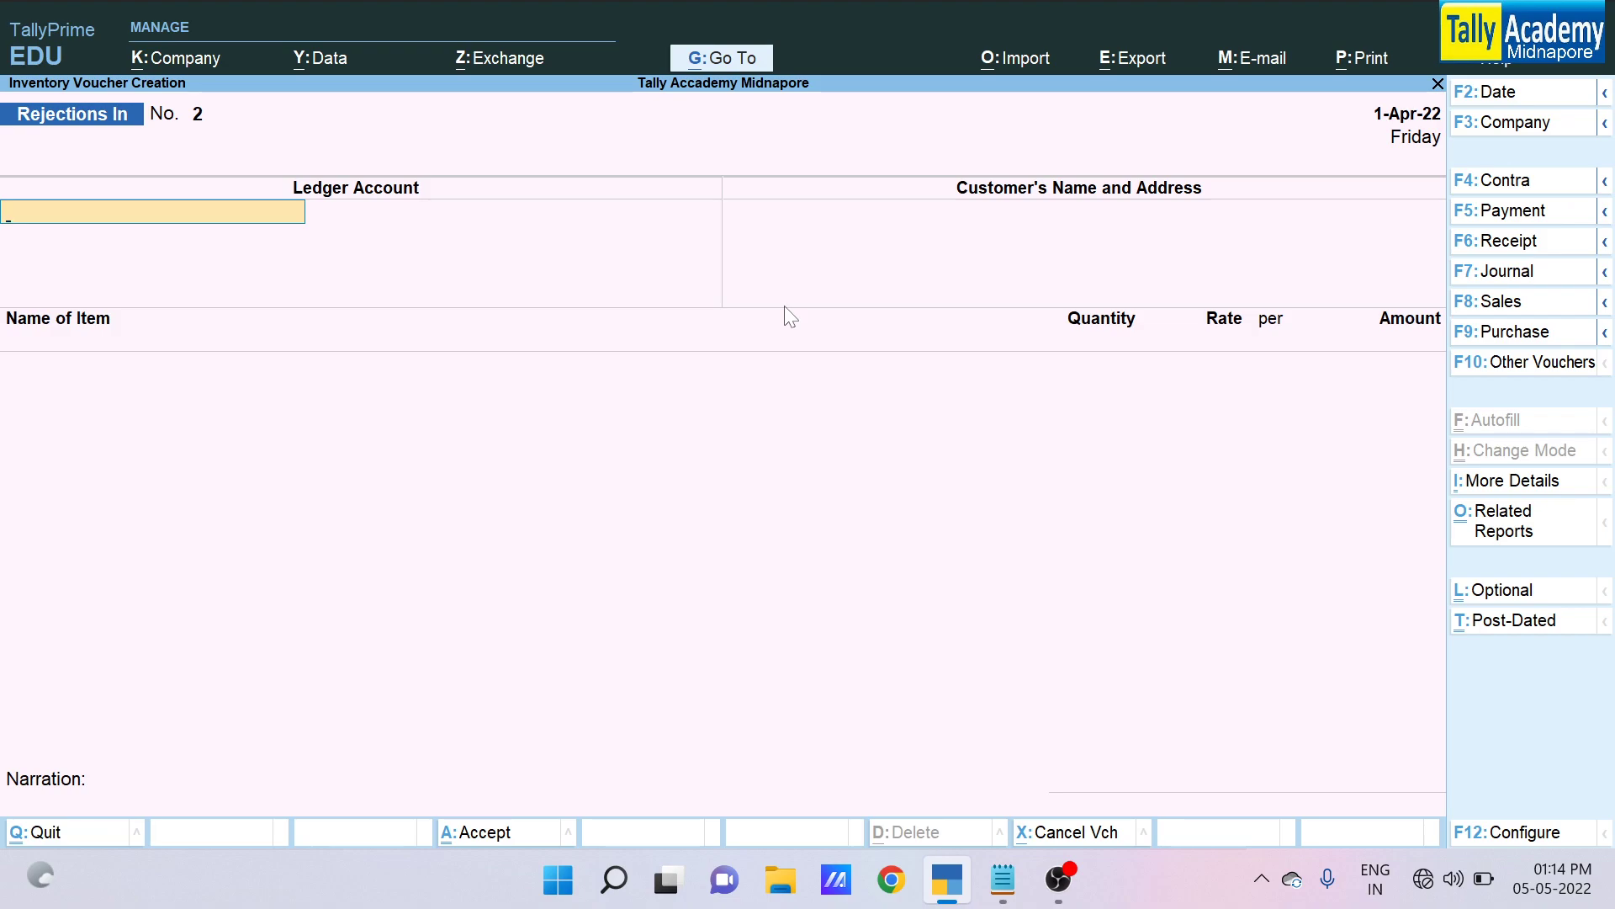
pyautogui.press('F8')
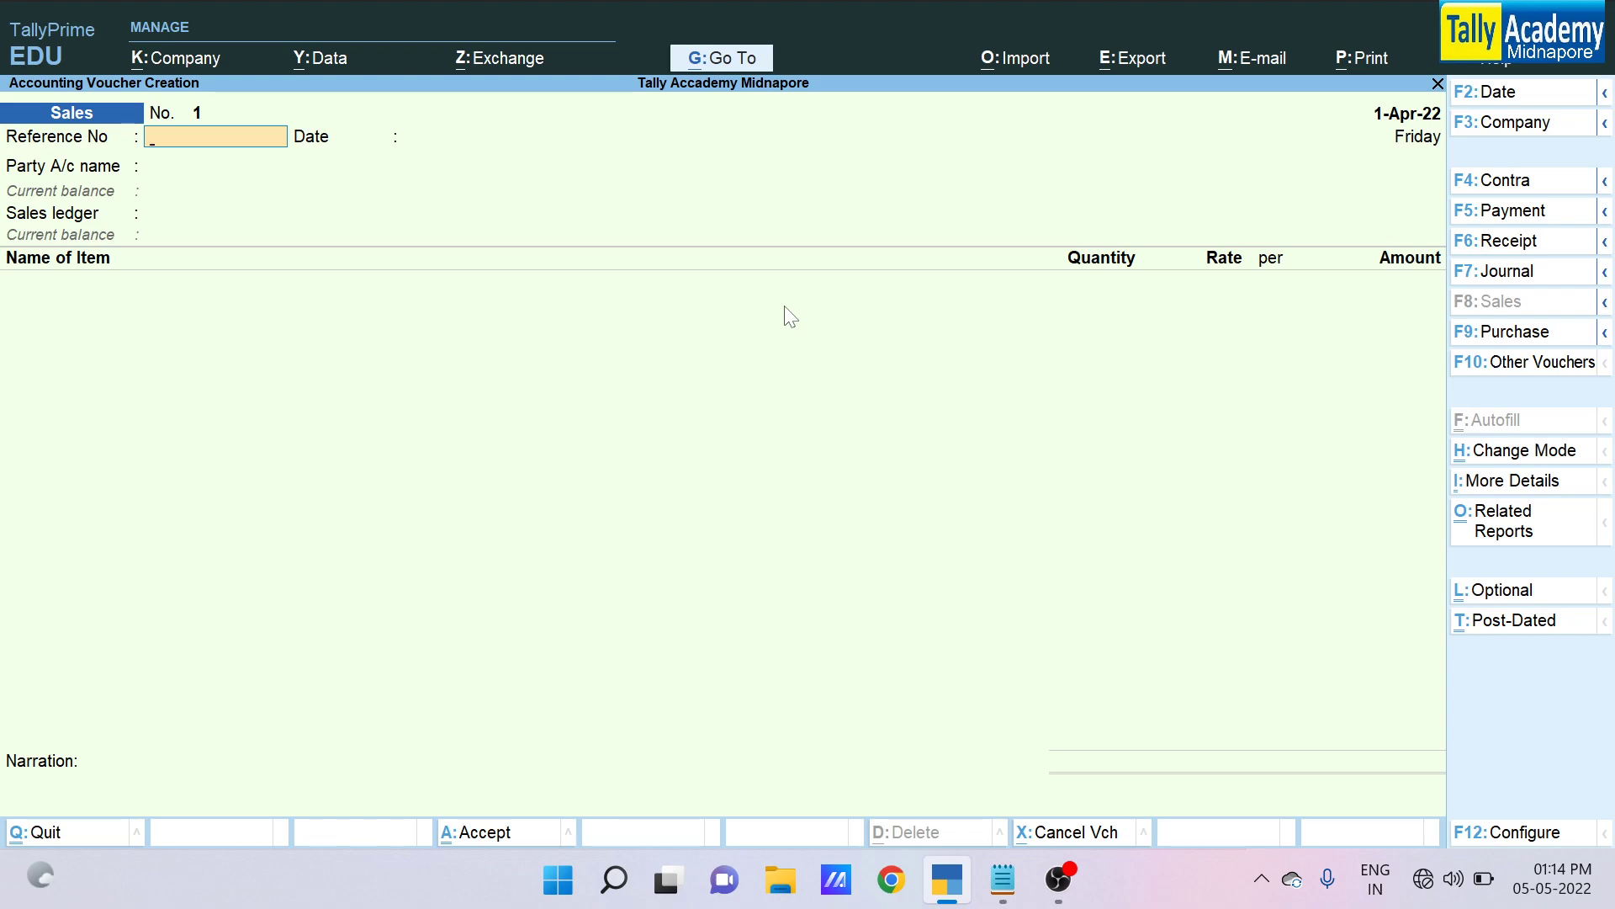
pyautogui.write('INV/005')
pyautogui.press('Return')
pyautogui.press('Return')
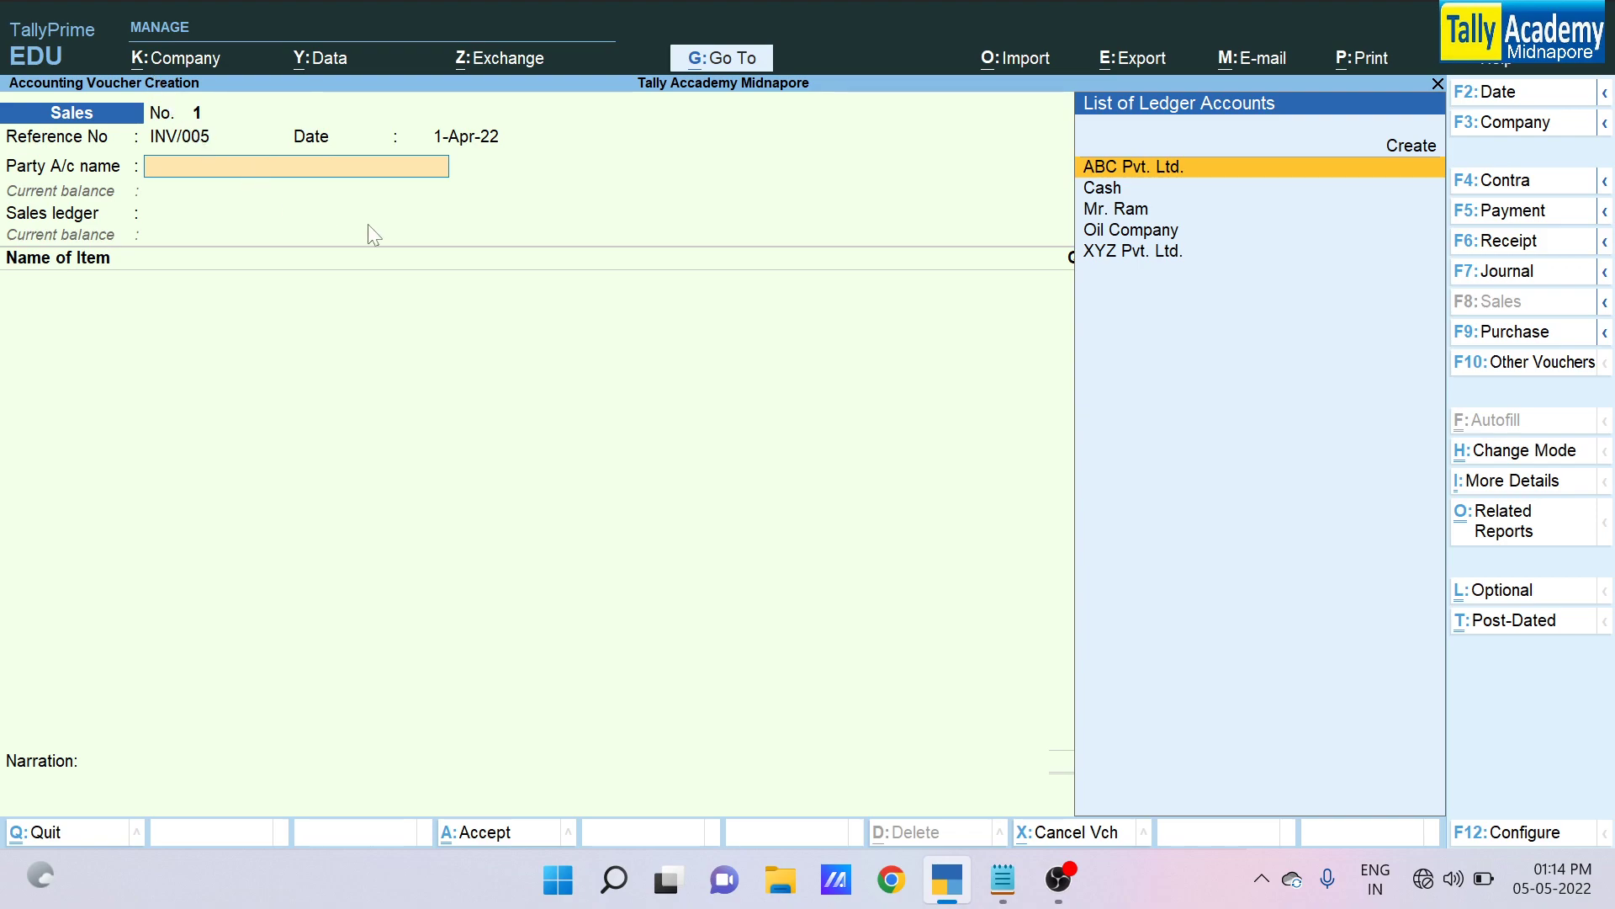
# Review the Sales voucher configuration down to the setting for providing reference number and date, keeping it at Yes
pyautogui.press('F12')
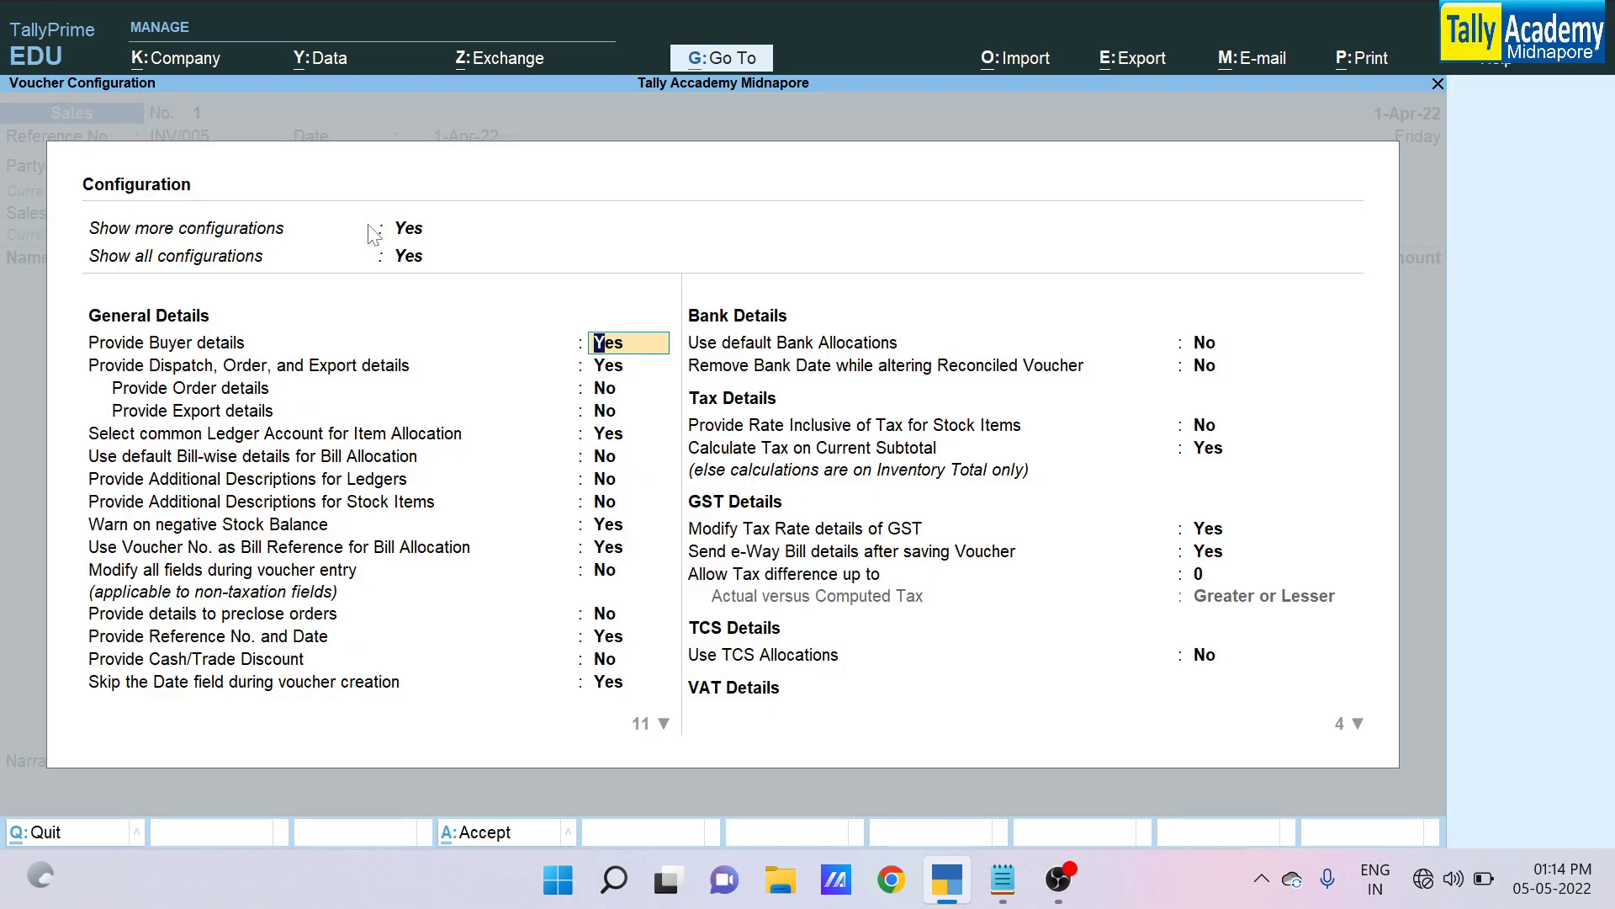
pyautogui.press('Down')
pyautogui.press('Down')
pyautogui.press('Down')
pyautogui.press('Down')
pyautogui.press('Down')
pyautogui.press('Down')
pyautogui.press('Down')
pyautogui.press('Down')
pyautogui.press('Down')
pyautogui.press('Down')
pyautogui.press('Down')
pyautogui.press('Down')
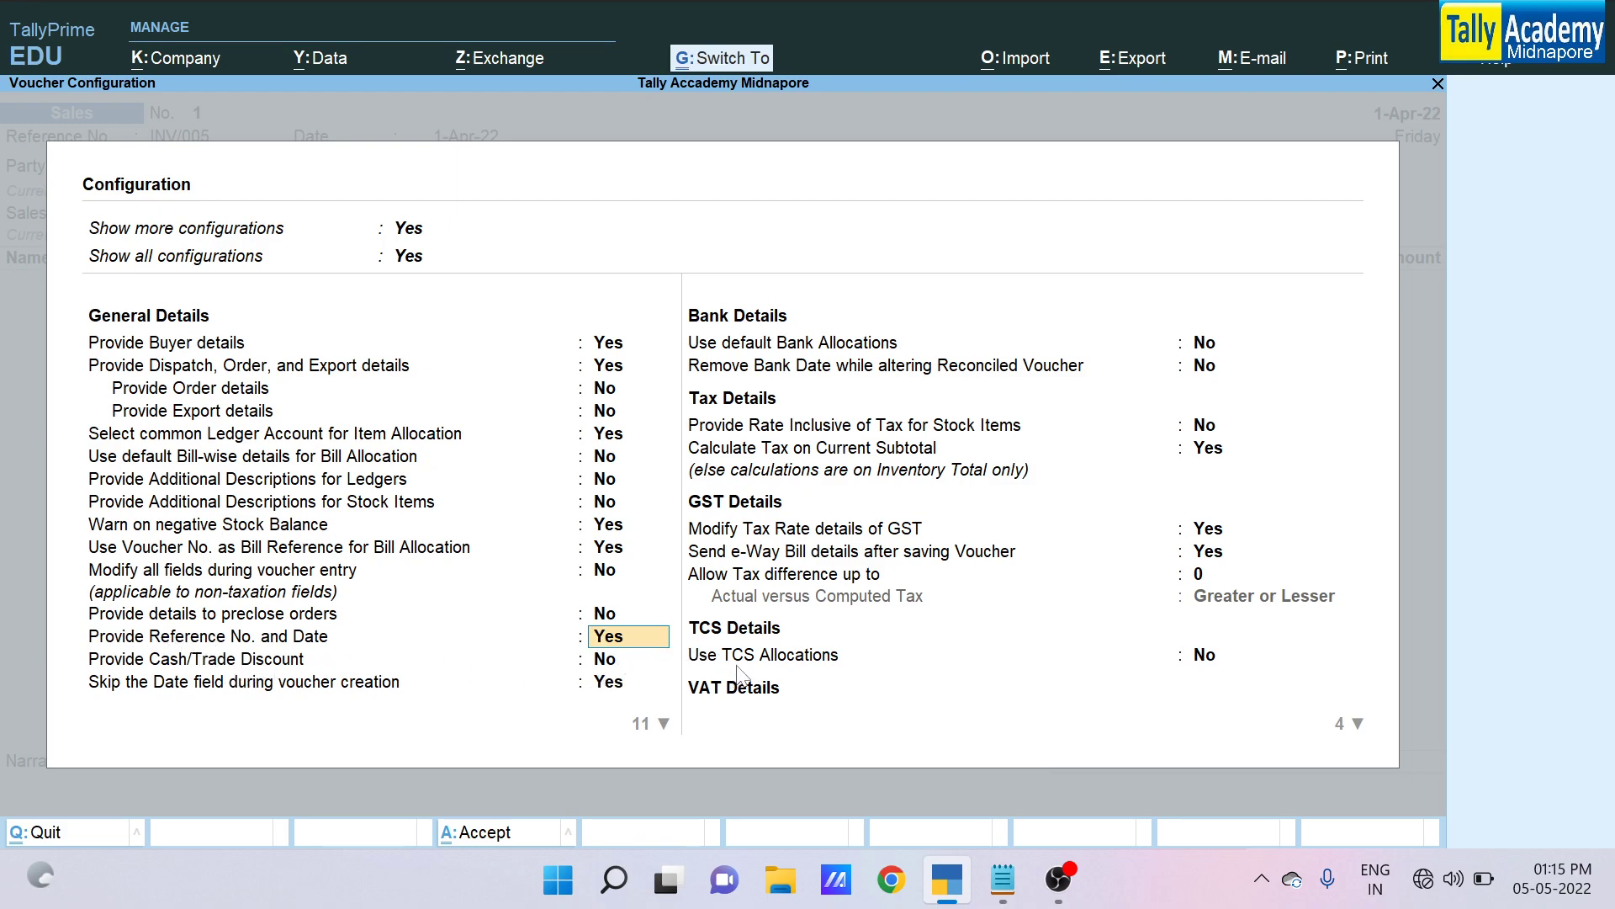
pyautogui.hotkey('ctrl', 'a')
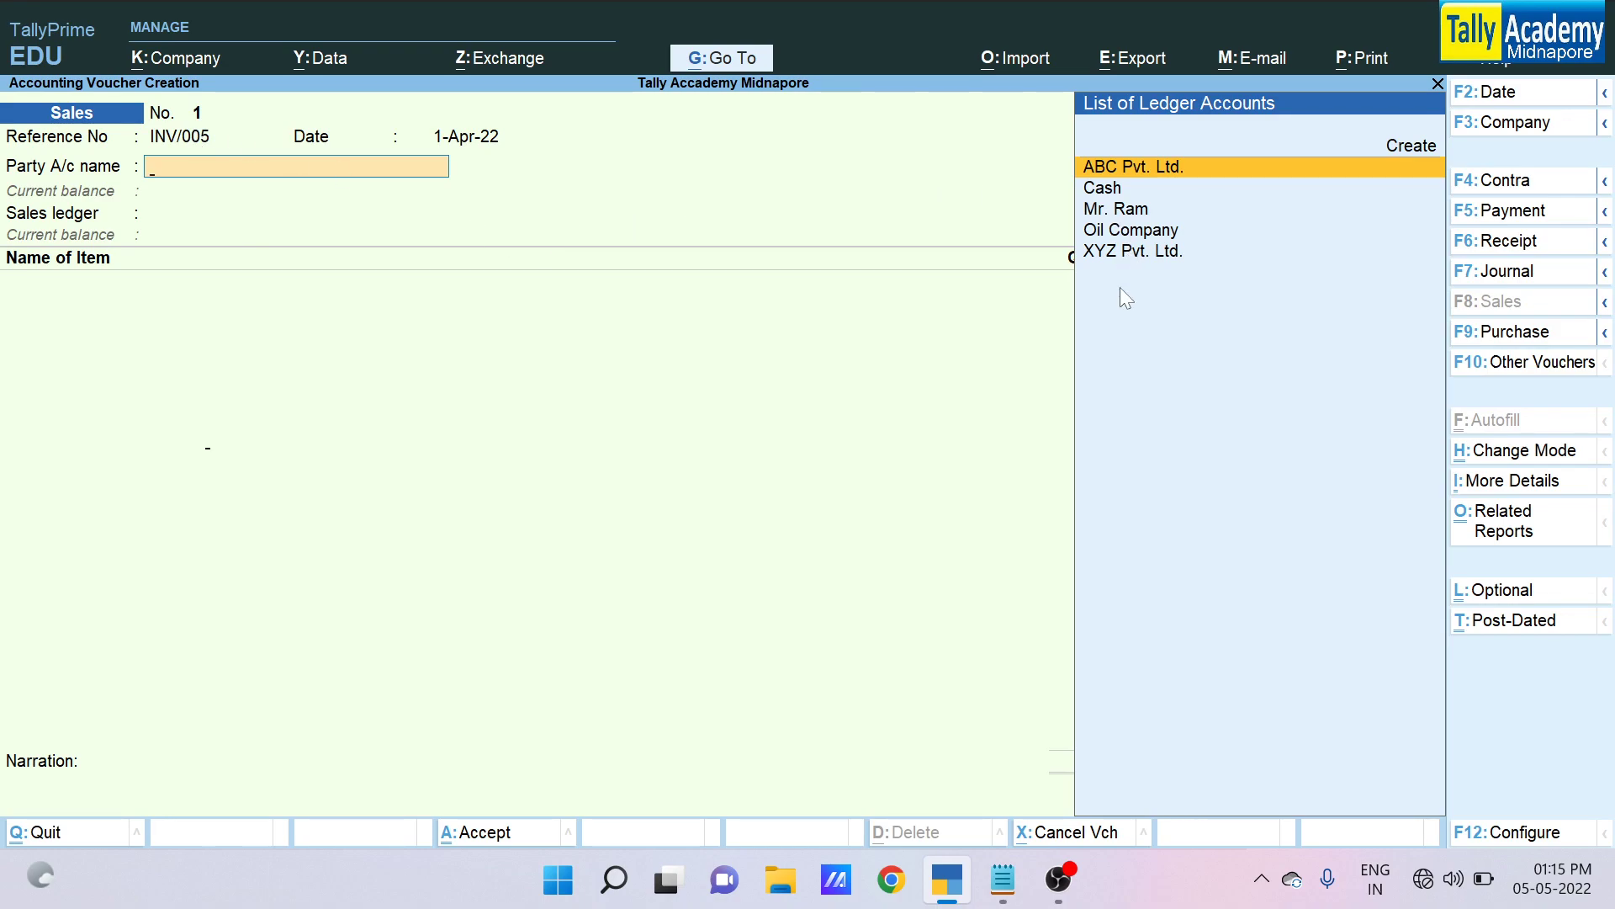
# Set ABC Pvt. Ltd. as the party, link delivery note Chall/005, and accept the dispatch, party and VAT details
pyautogui.press('Return')
pyautogui.press('Down')
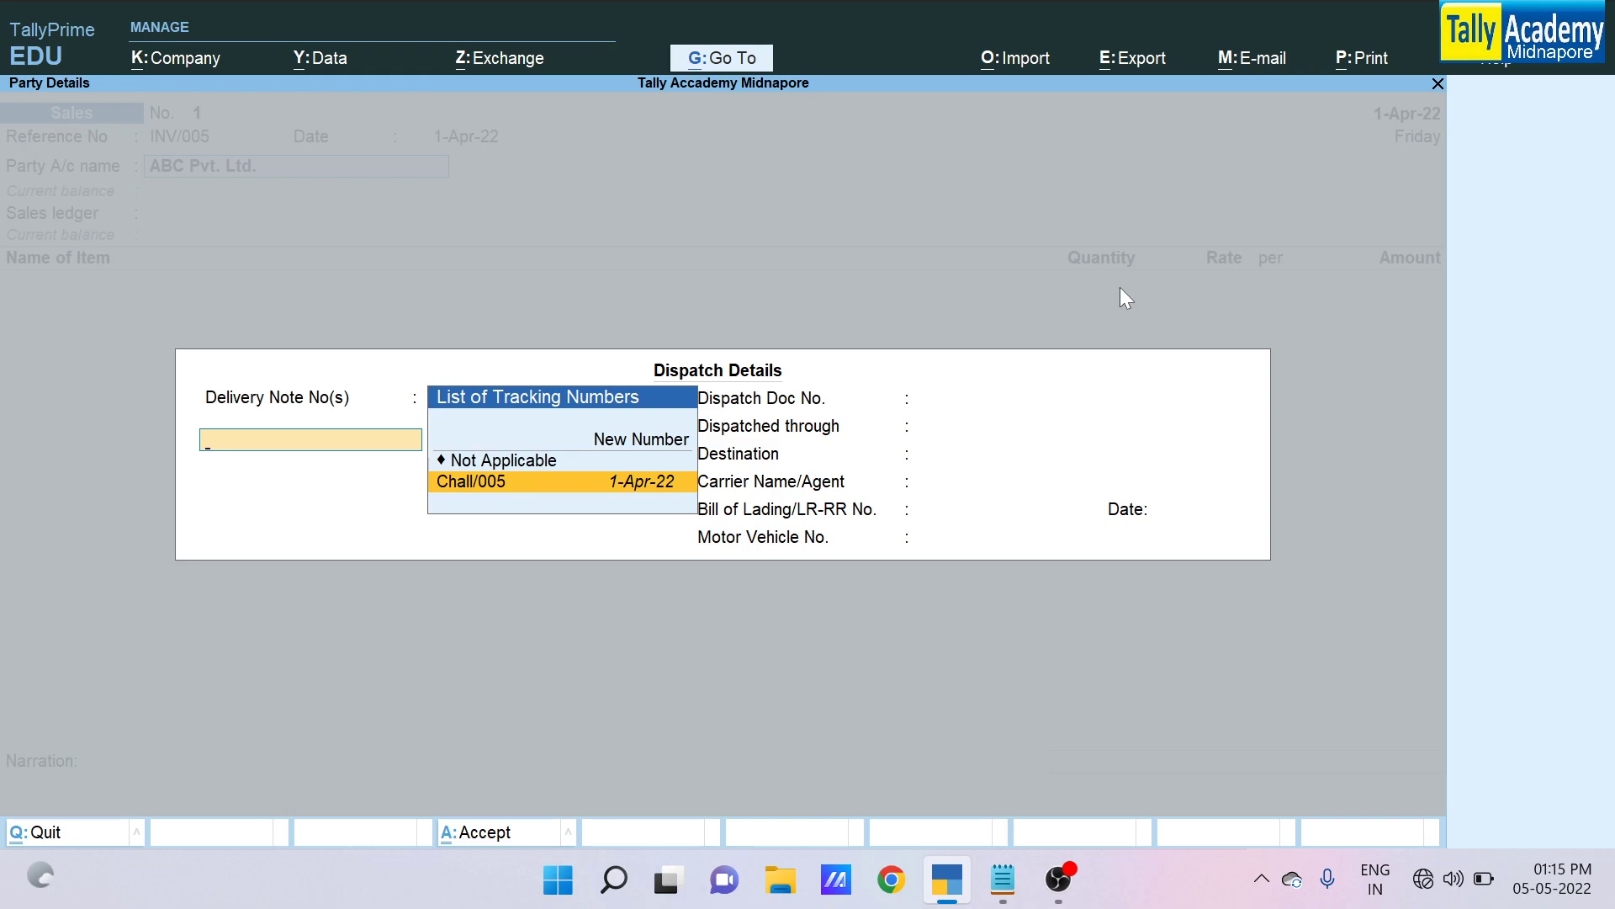
pyautogui.press('Return')
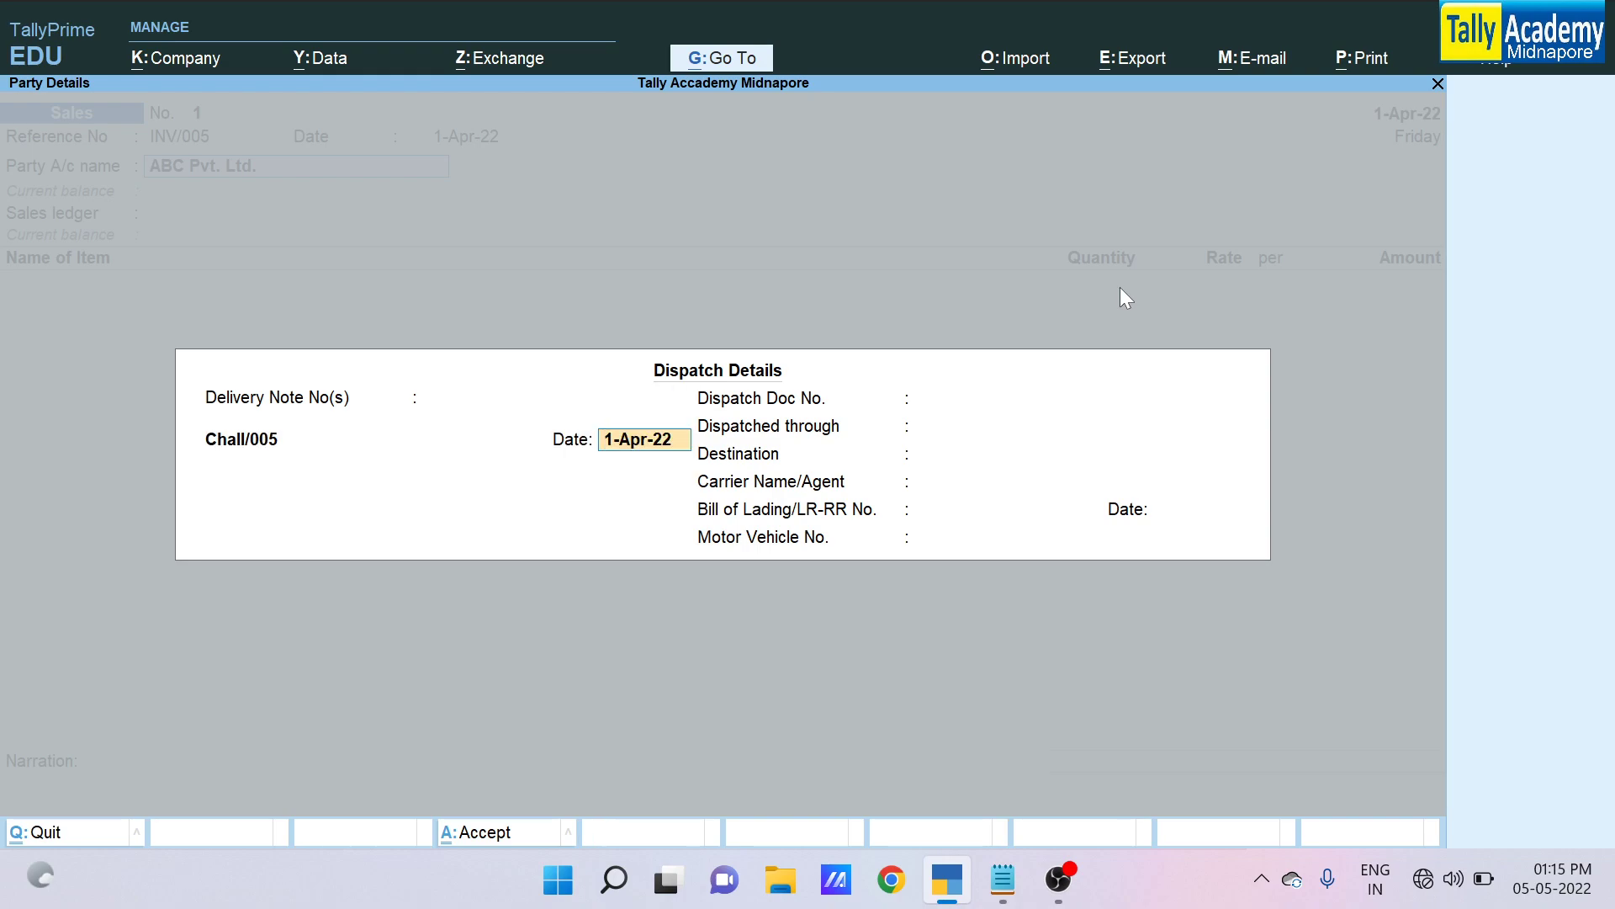
pyautogui.hotkey('ctrl', 'a')
pyautogui.hotkey('ctrl', 'a')
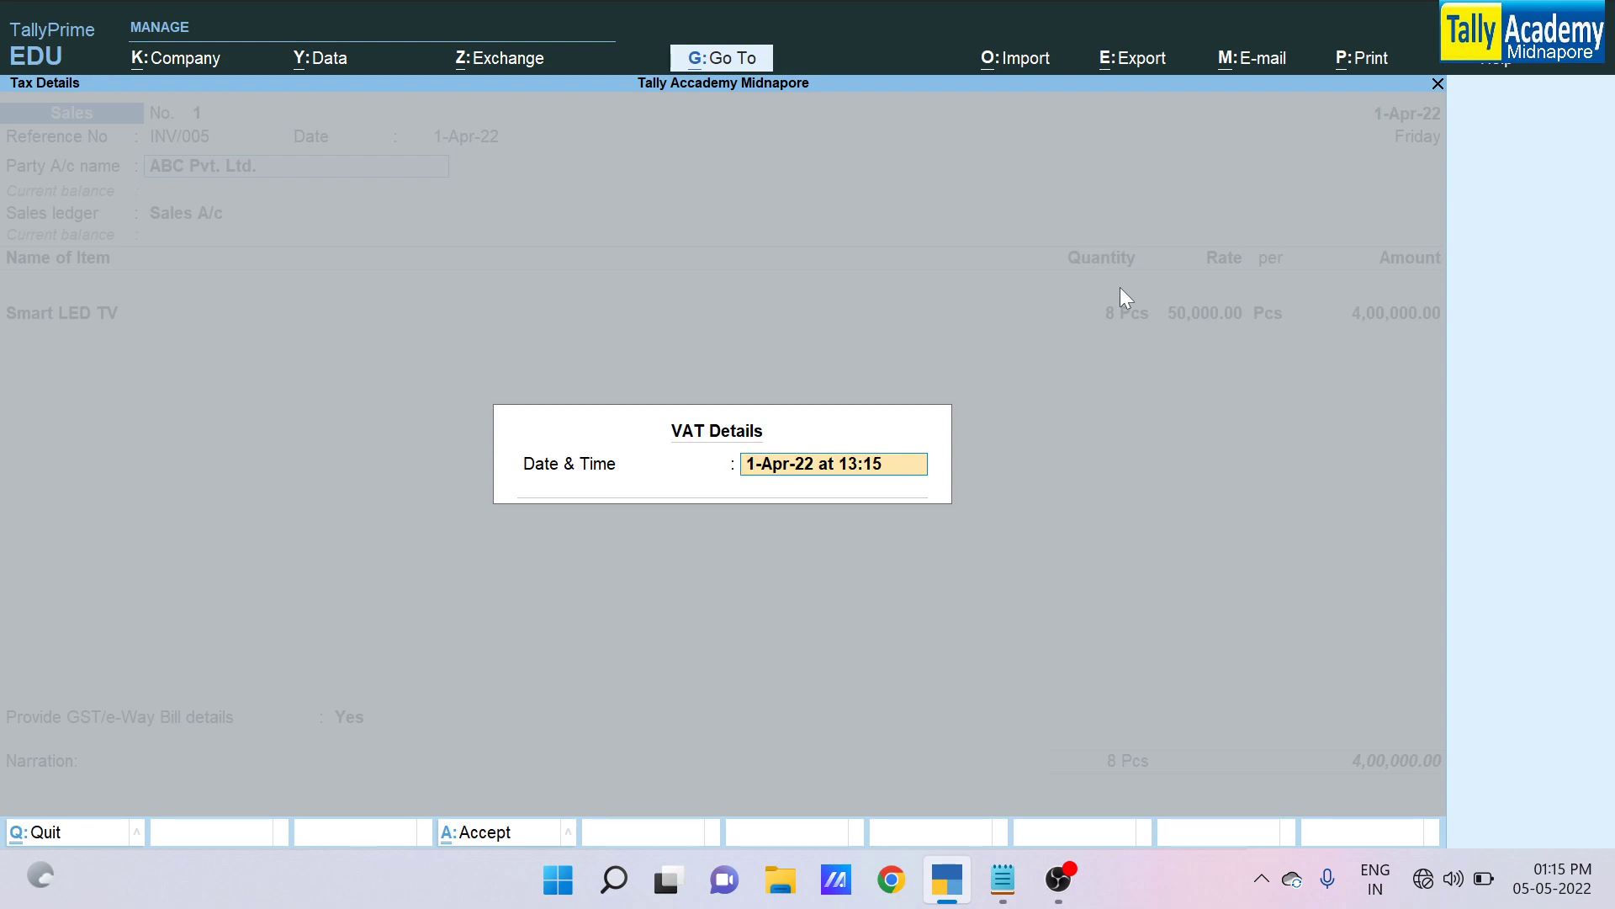
pyautogui.hotkey('ctrl', 'a')
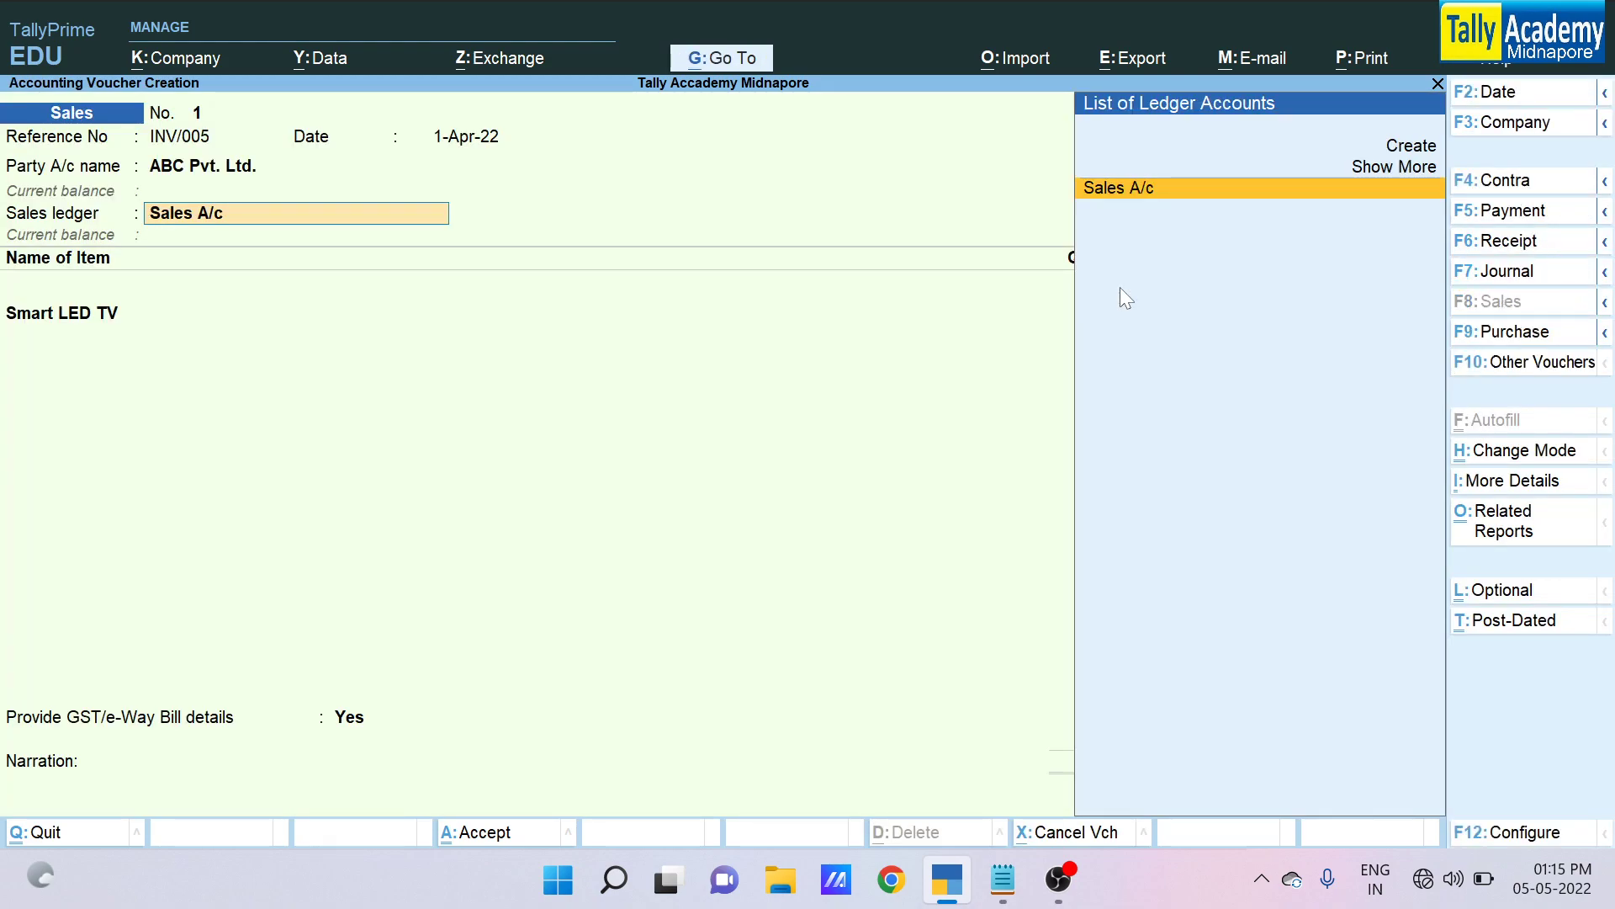
# Keep Sales A/c as the sales ledger and accept the Smart LED TV allocation of 8 Pcs at 50,000.00 from Office against Chall/005
pyautogui.press('Return')
pyautogui.press('Return')
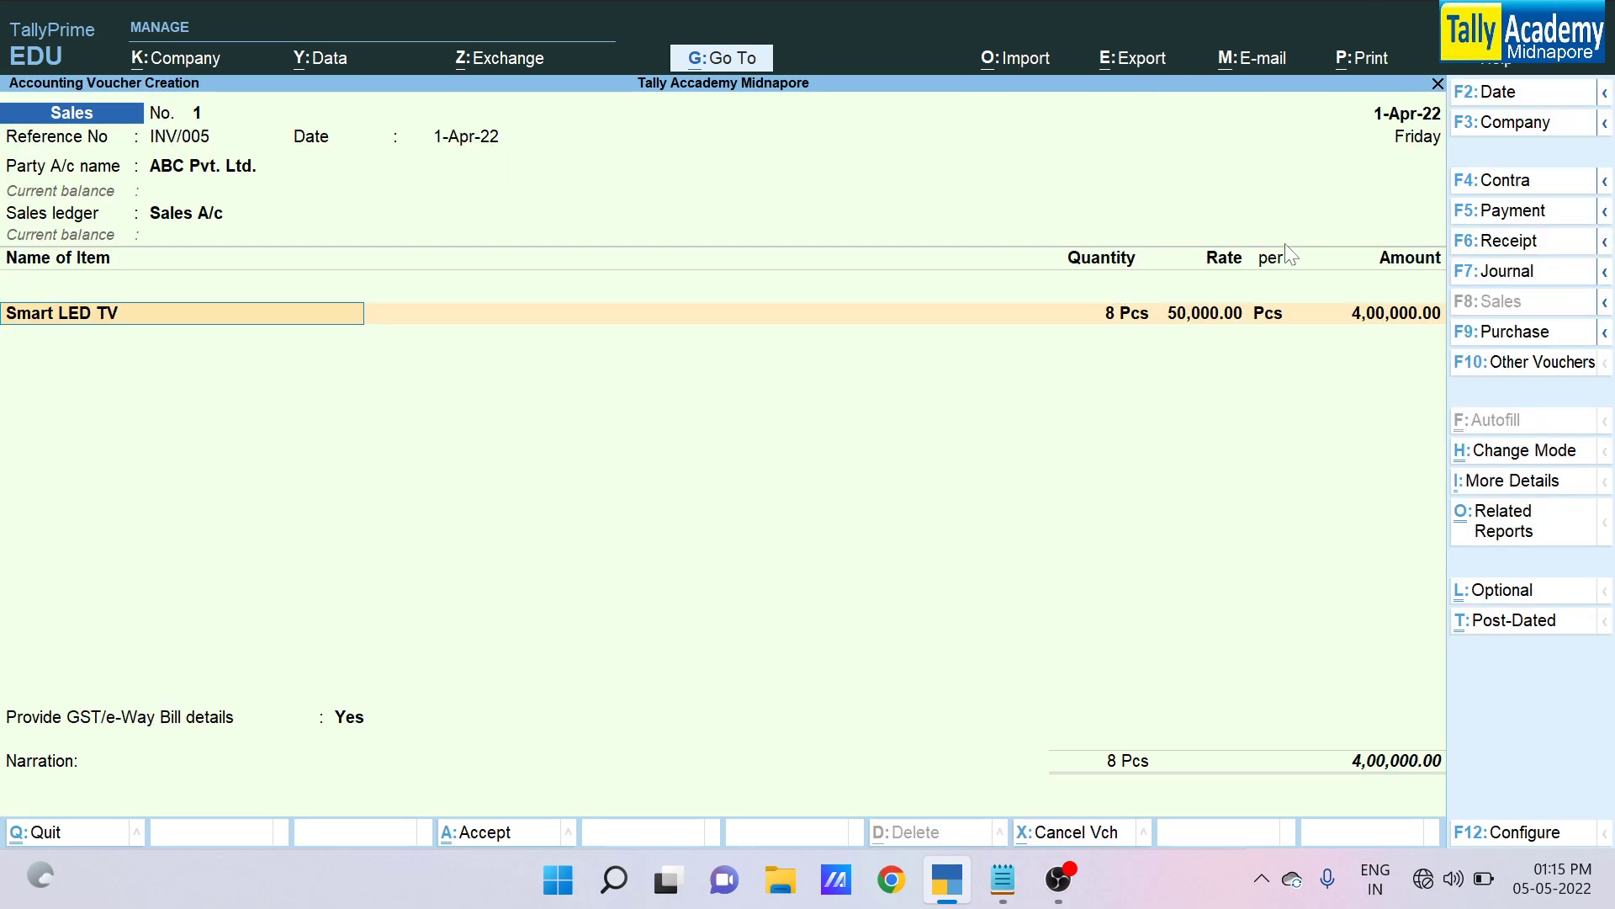
pyautogui.press('Return')
pyautogui.press('Return')
pyautogui.press('Return')
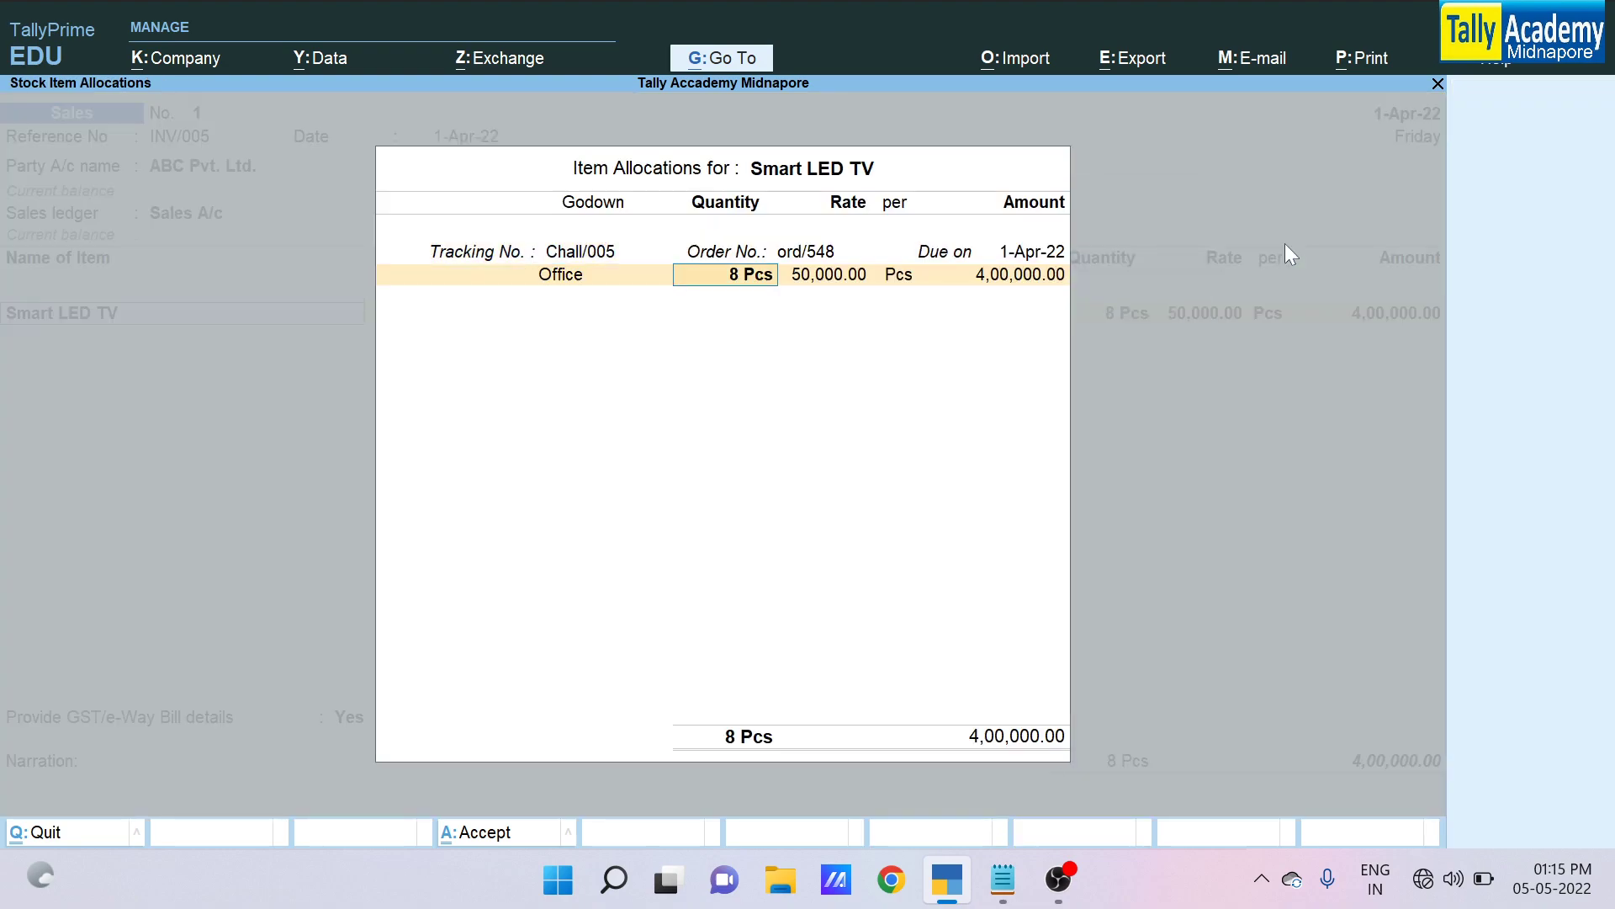
pyautogui.press('Return')
pyautogui.press('Return')
pyautogui.press('Return')
pyautogui.press('Return')
pyautogui.press('Return')
pyautogui.press('Return')
pyautogui.press('Return')
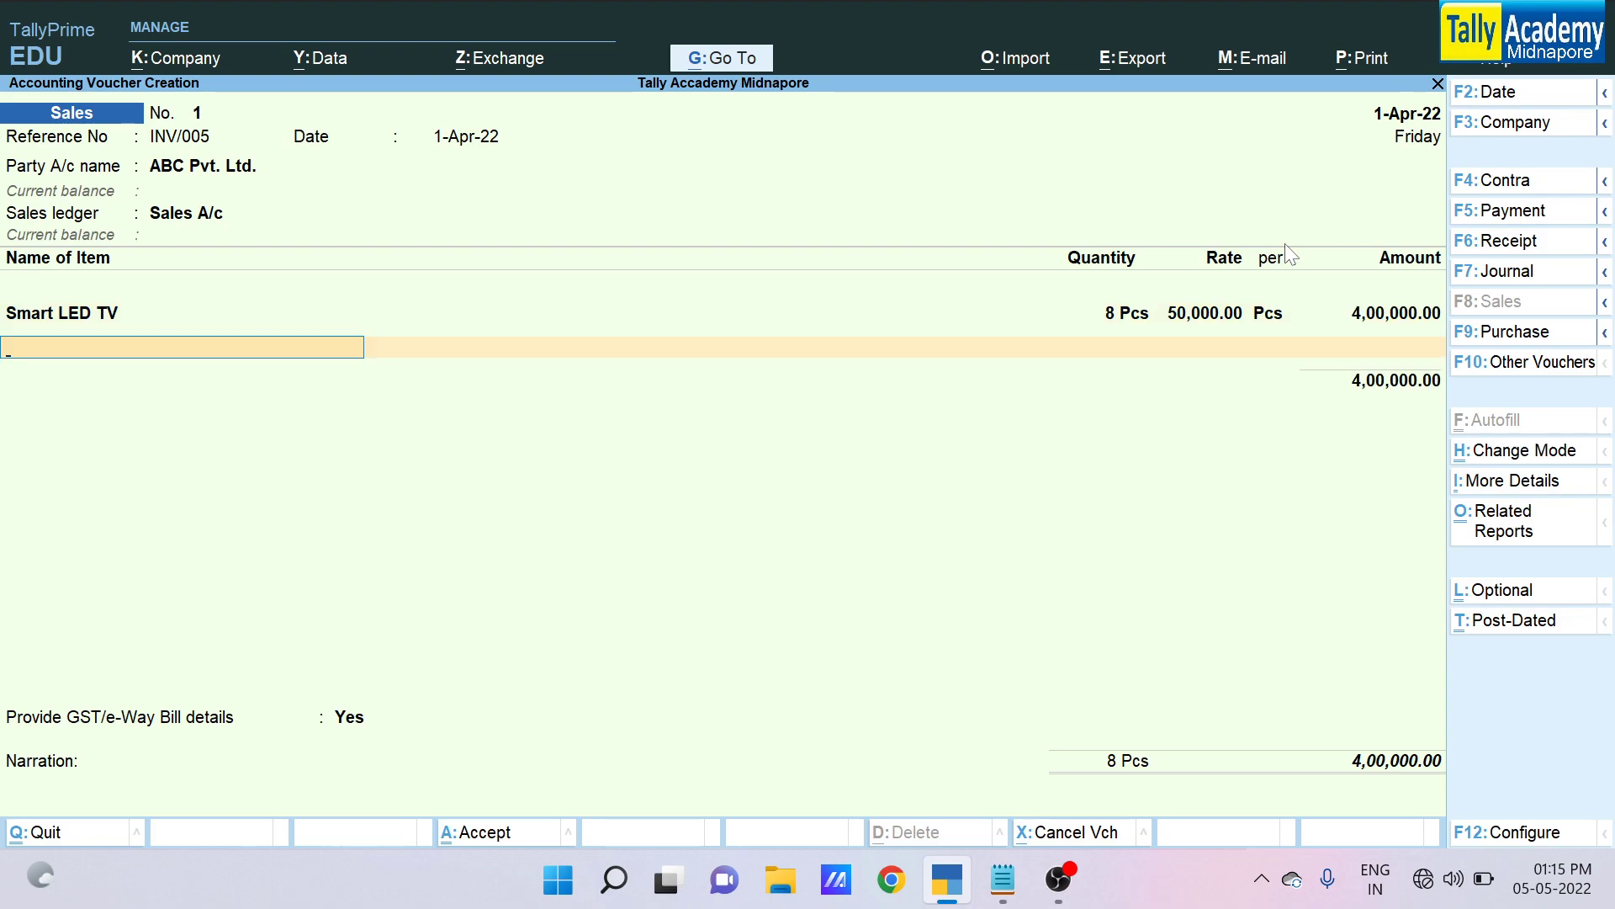
pyautogui.press('Return')
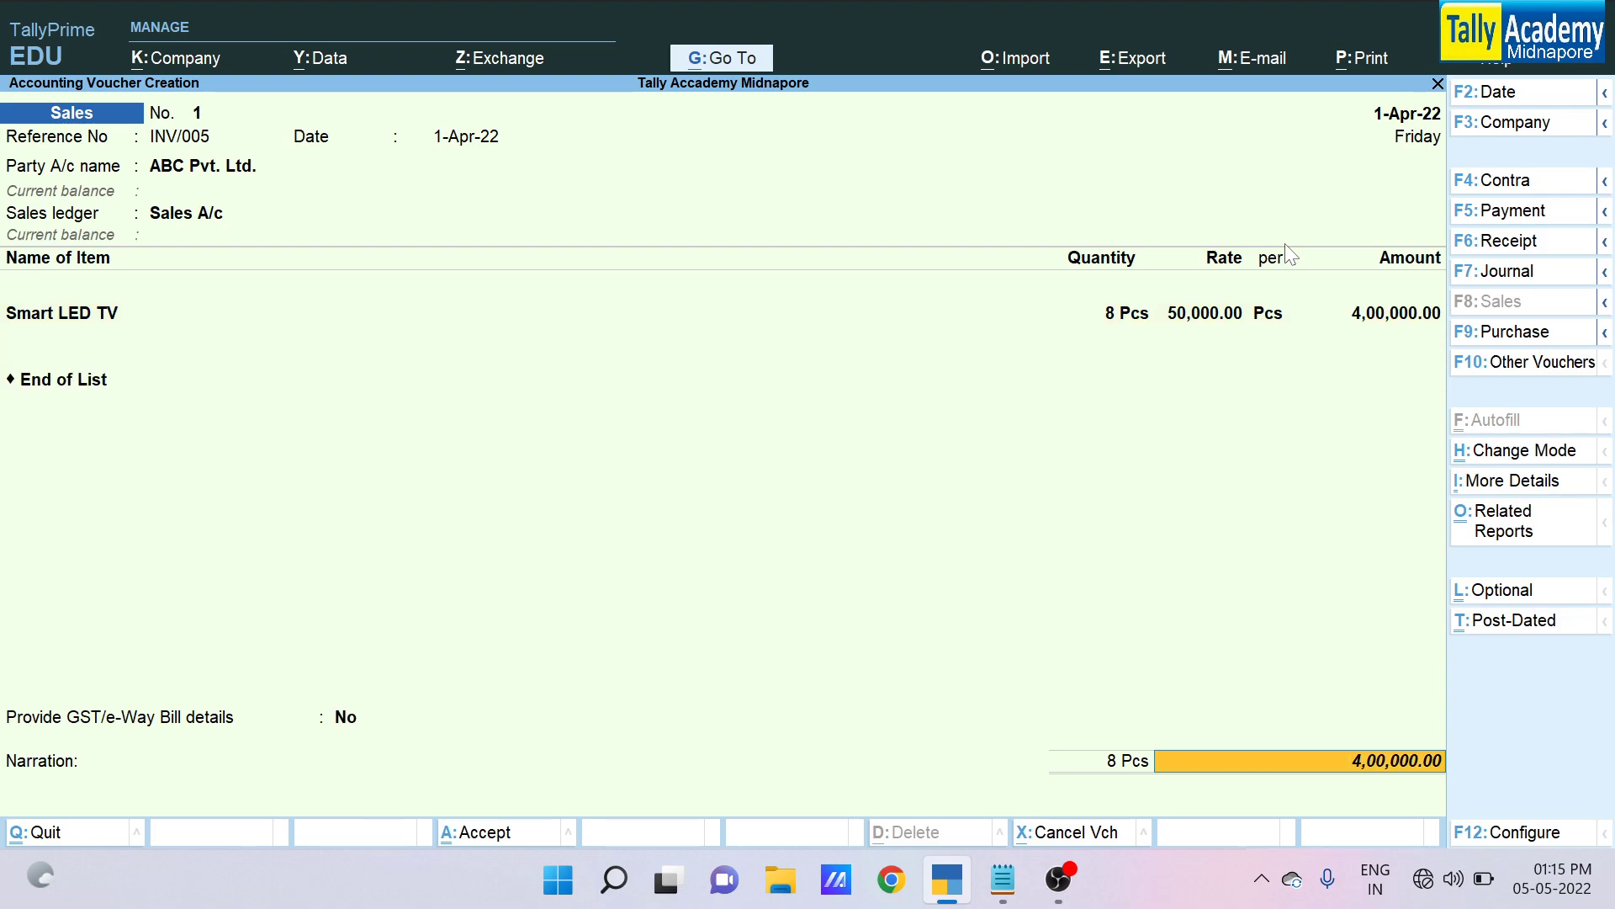
# Leave GST/e-Way Bill details at No and record bill-wise new reference Inv/005 with 15 credit days for 4,00,000.00 Dr
pyautogui.press('Return')
pyautogui.press('Return')
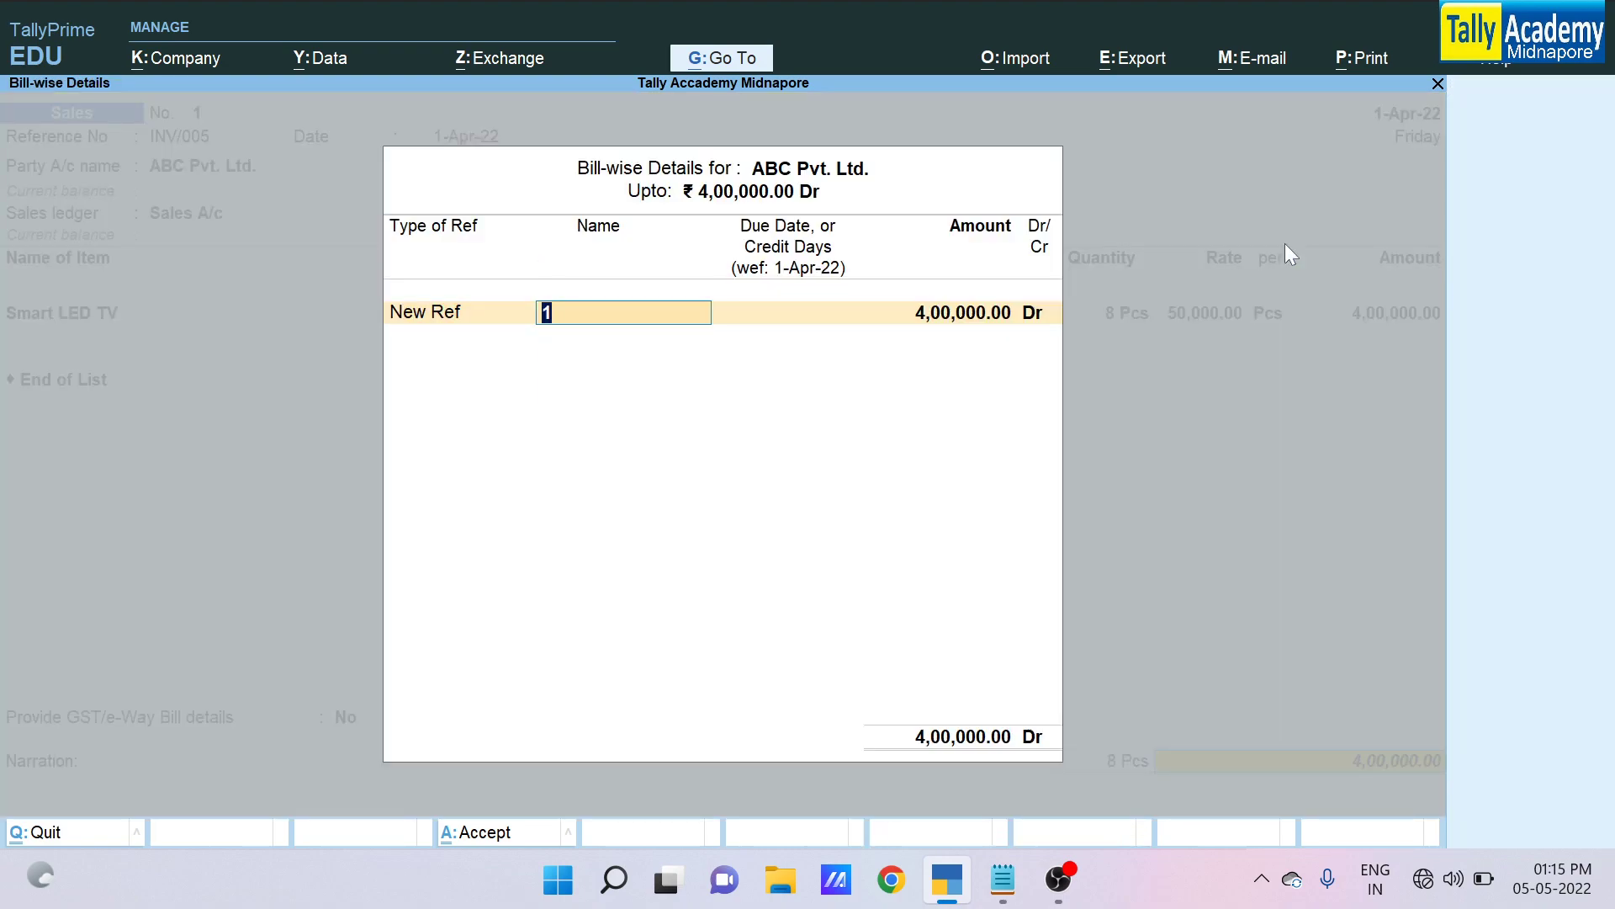
pyautogui.write('Inv/005')
pyautogui.press('Return')
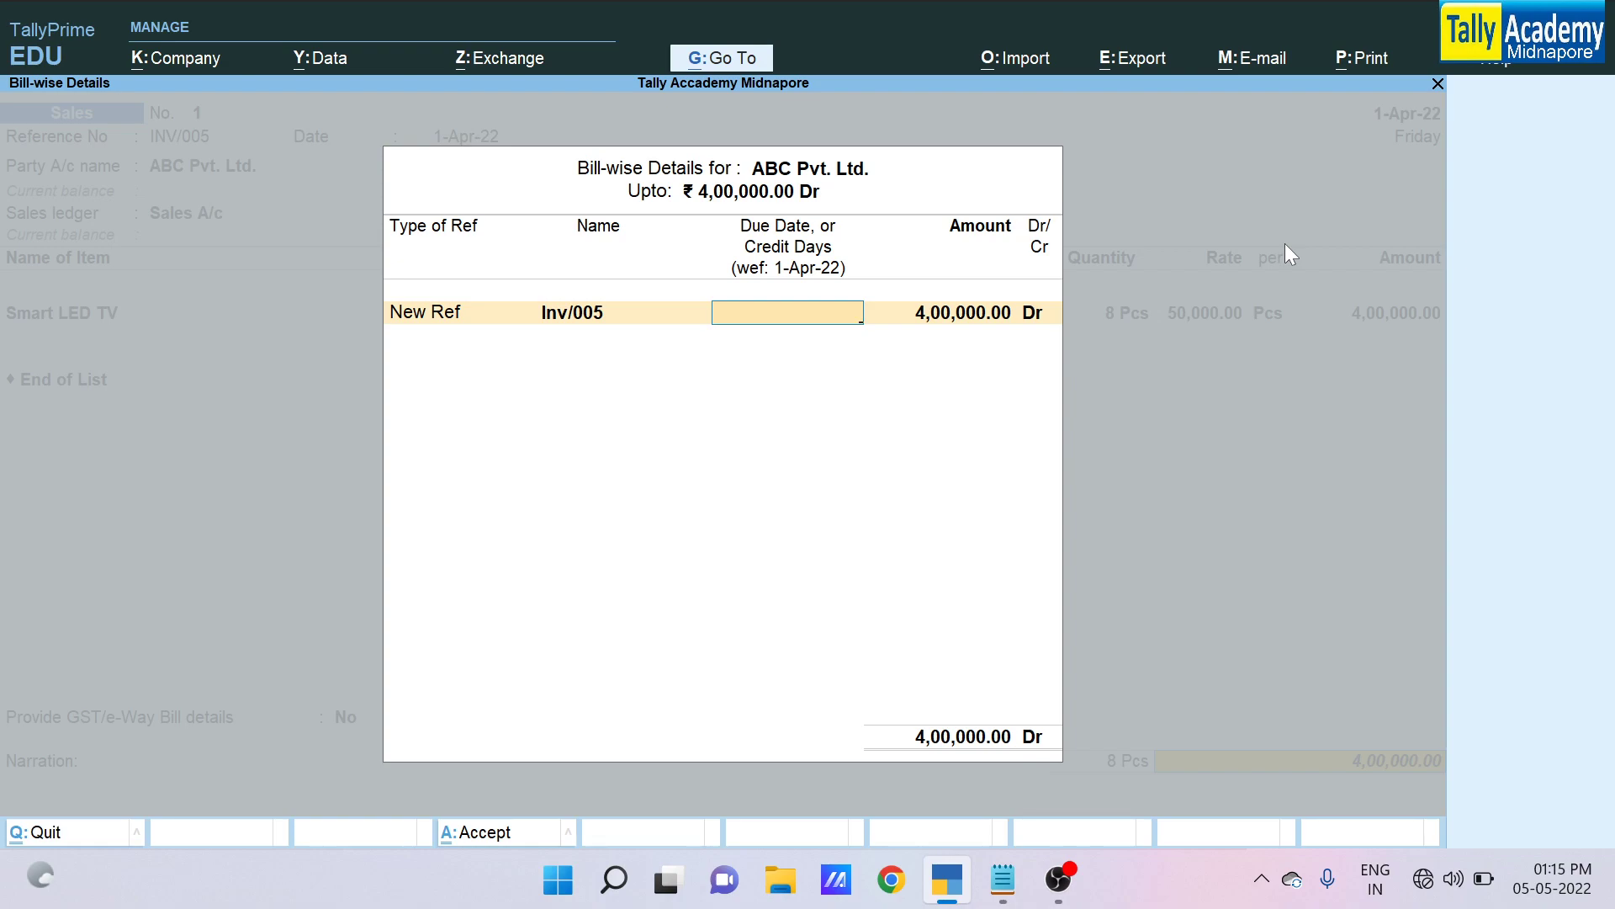
pyautogui.write('15')
pyautogui.press('Return')
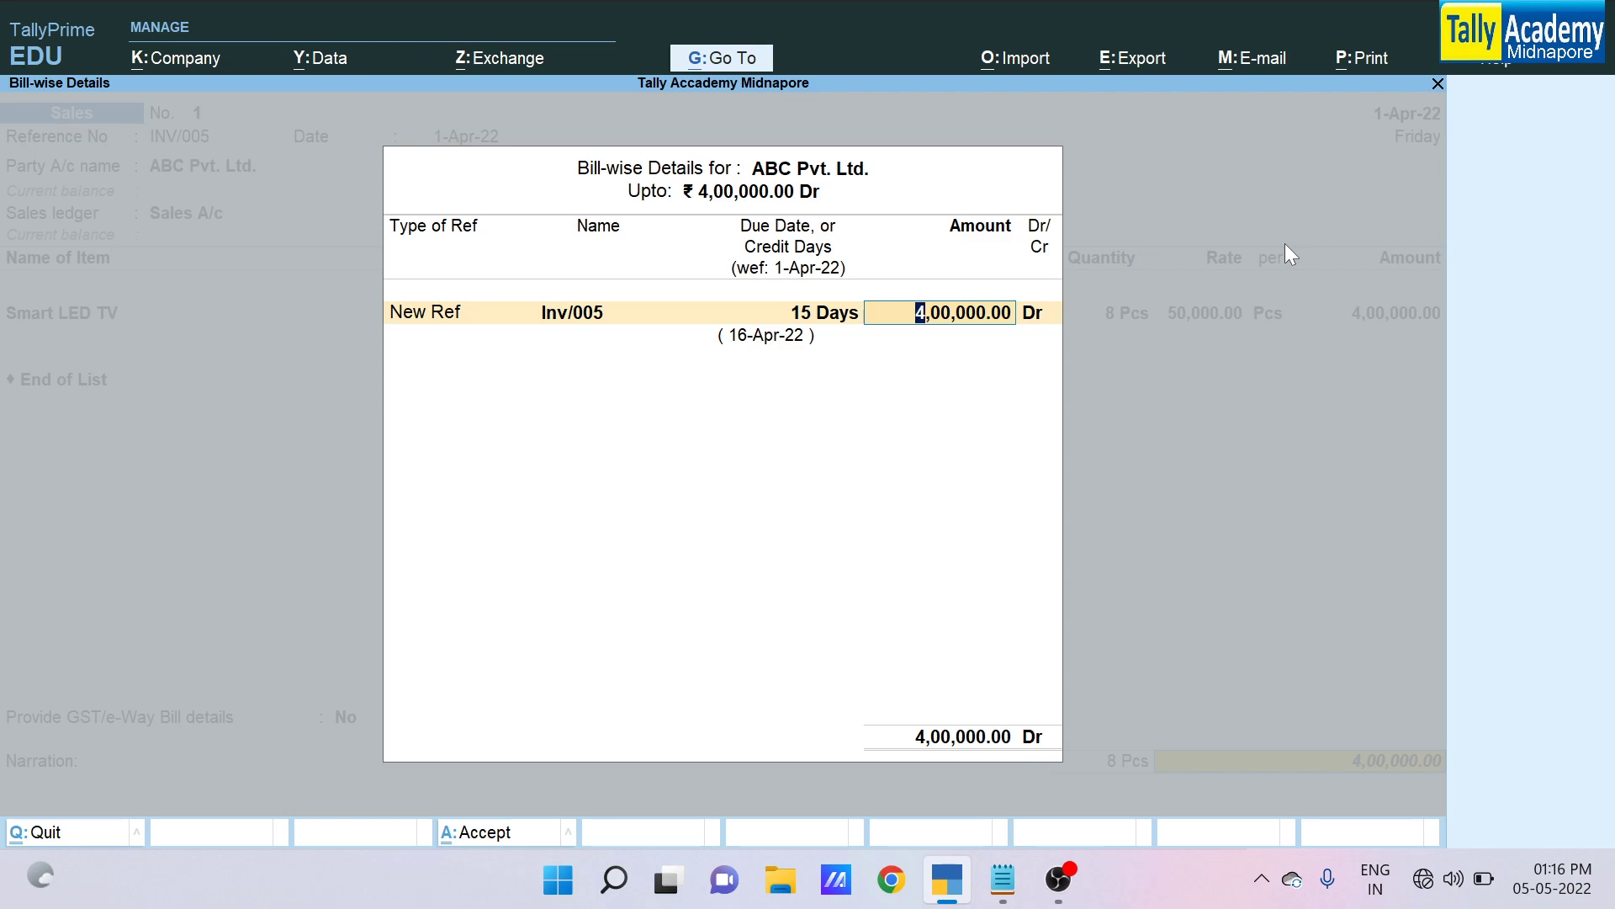
pyautogui.press('Return')
pyautogui.press('Return')
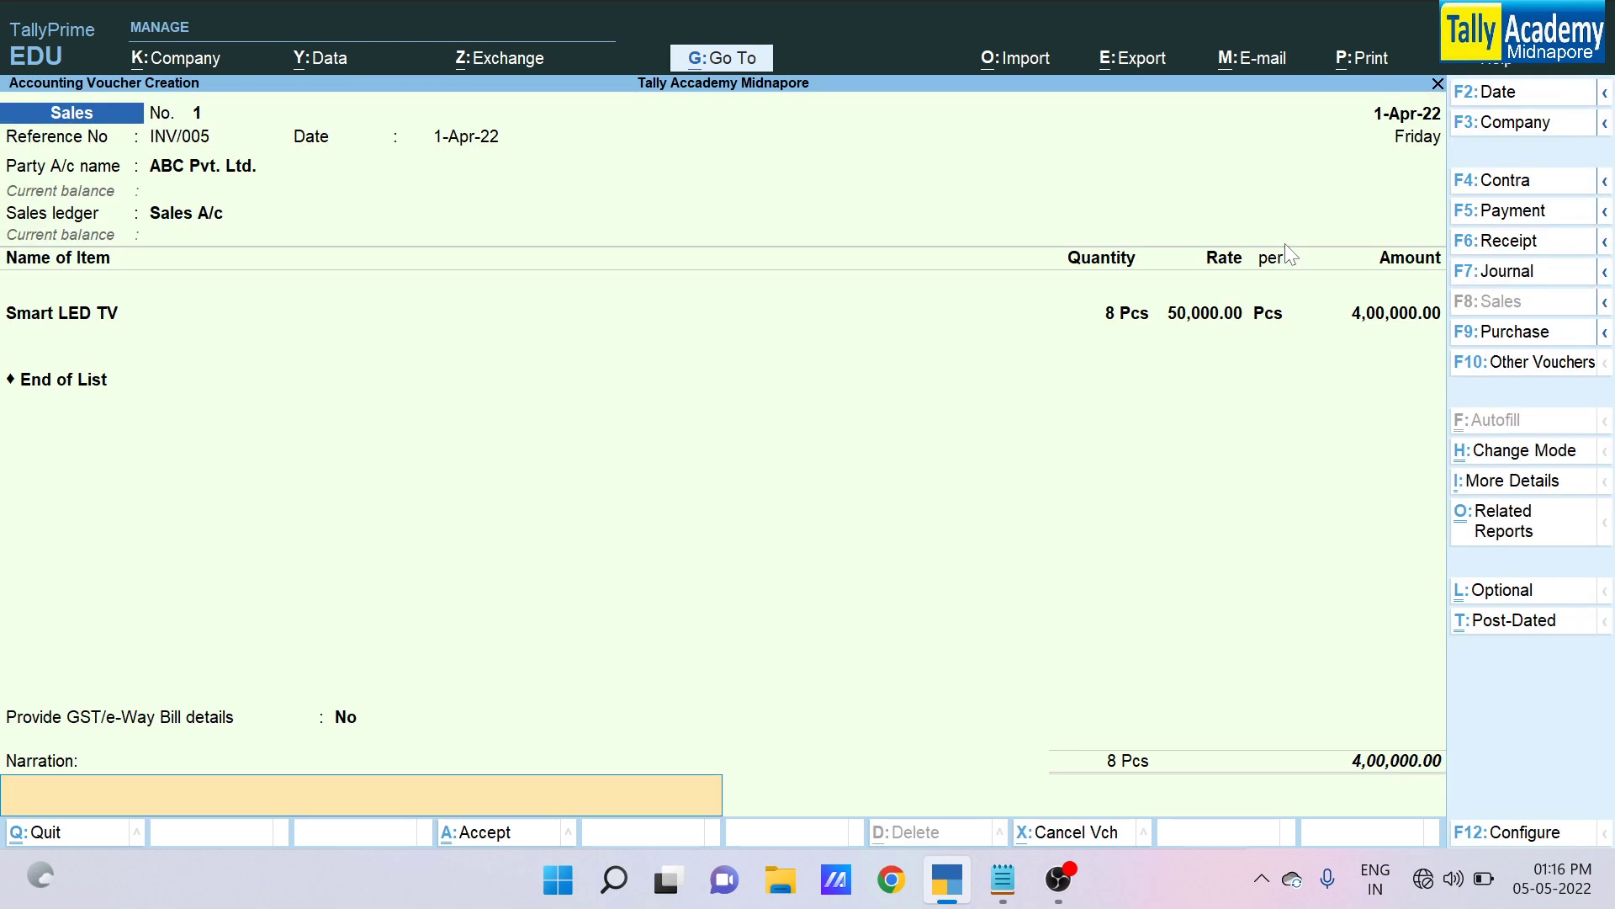
# Enter the narration "Being Invoice Generated" and save the Sales voucher, continuing past the tax and e-Way Bill warnings
pyautogui.write('Being Invoice Generat')
pyautogui.press('BackSpace')
pyautogui.write('rated')
pyautogui.press('Return')
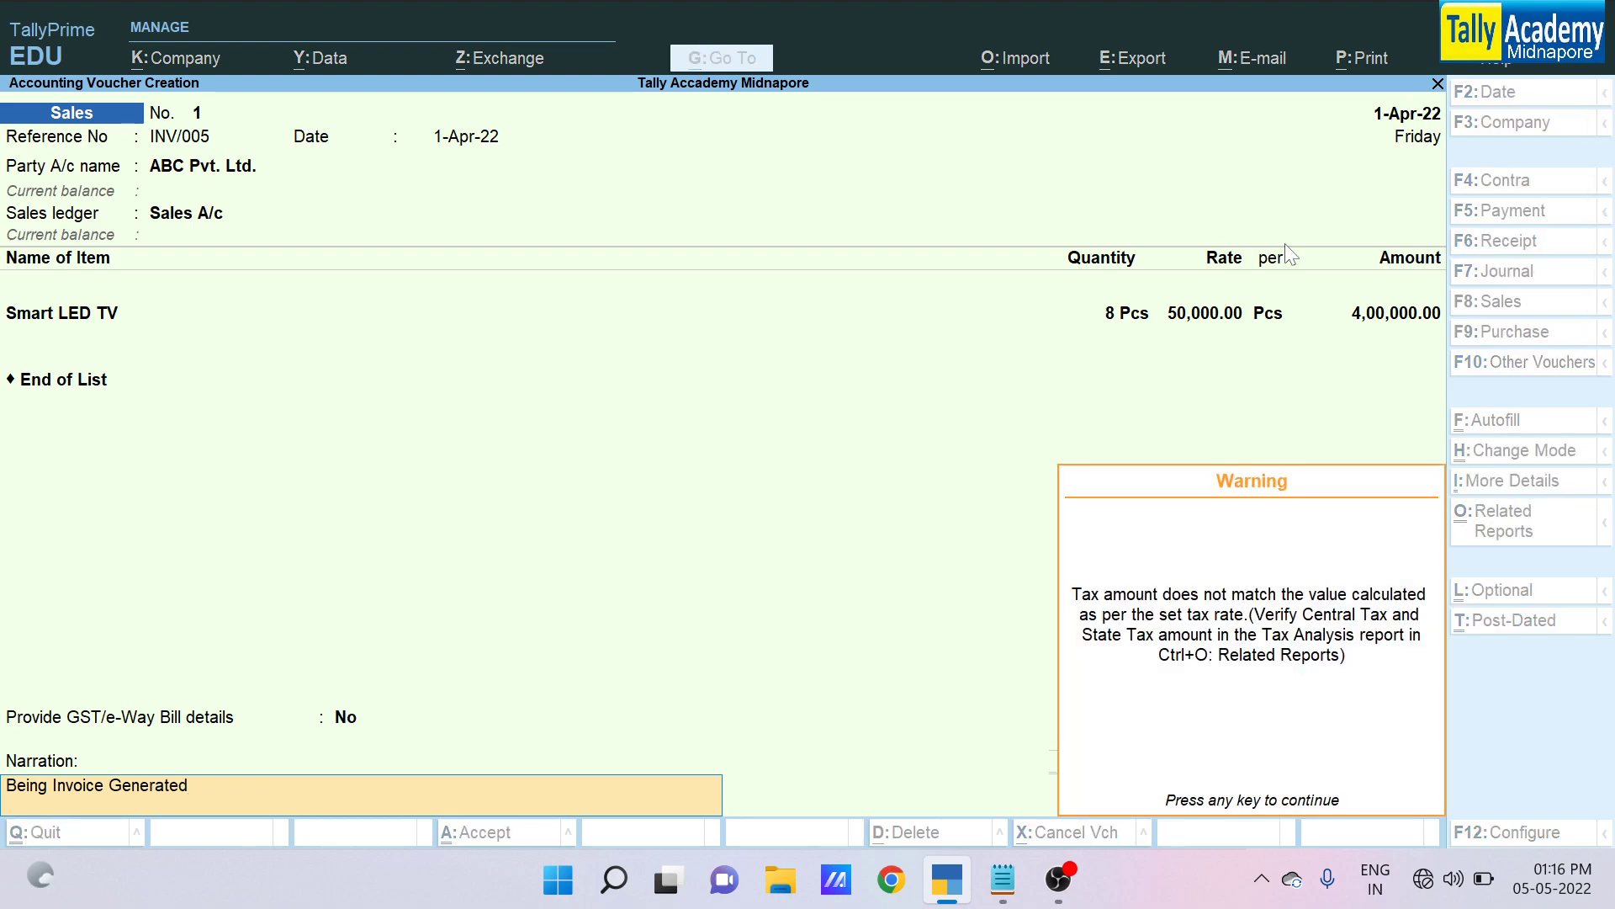
pyautogui.press('Return')
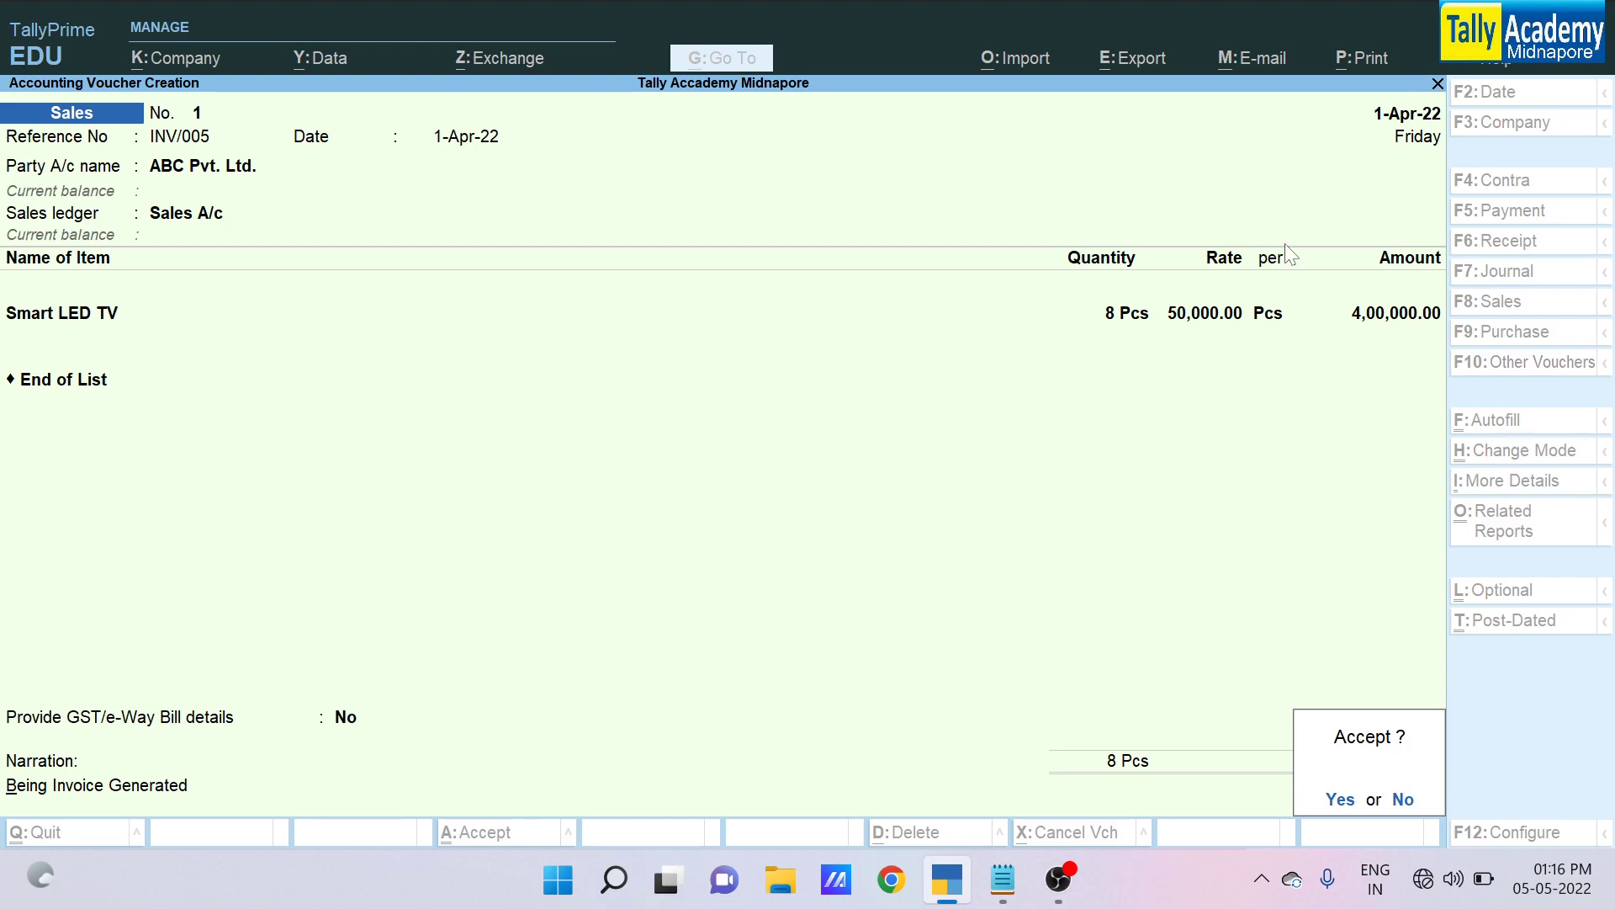
pyautogui.press('Return')
pyautogui.press('Return')
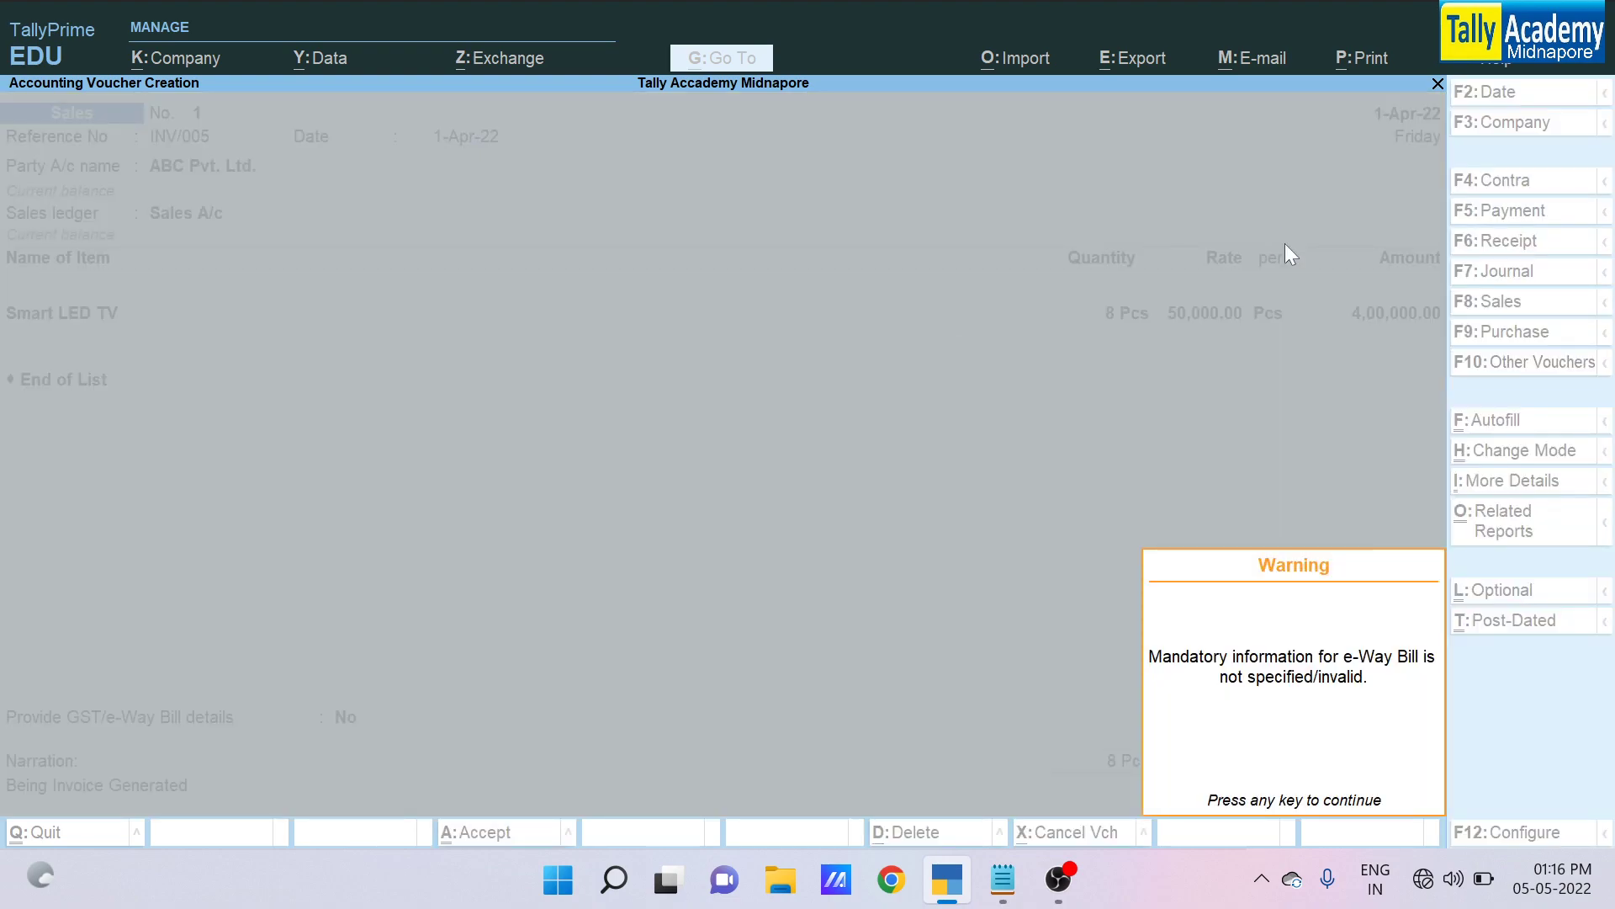
pyautogui.press('Return')
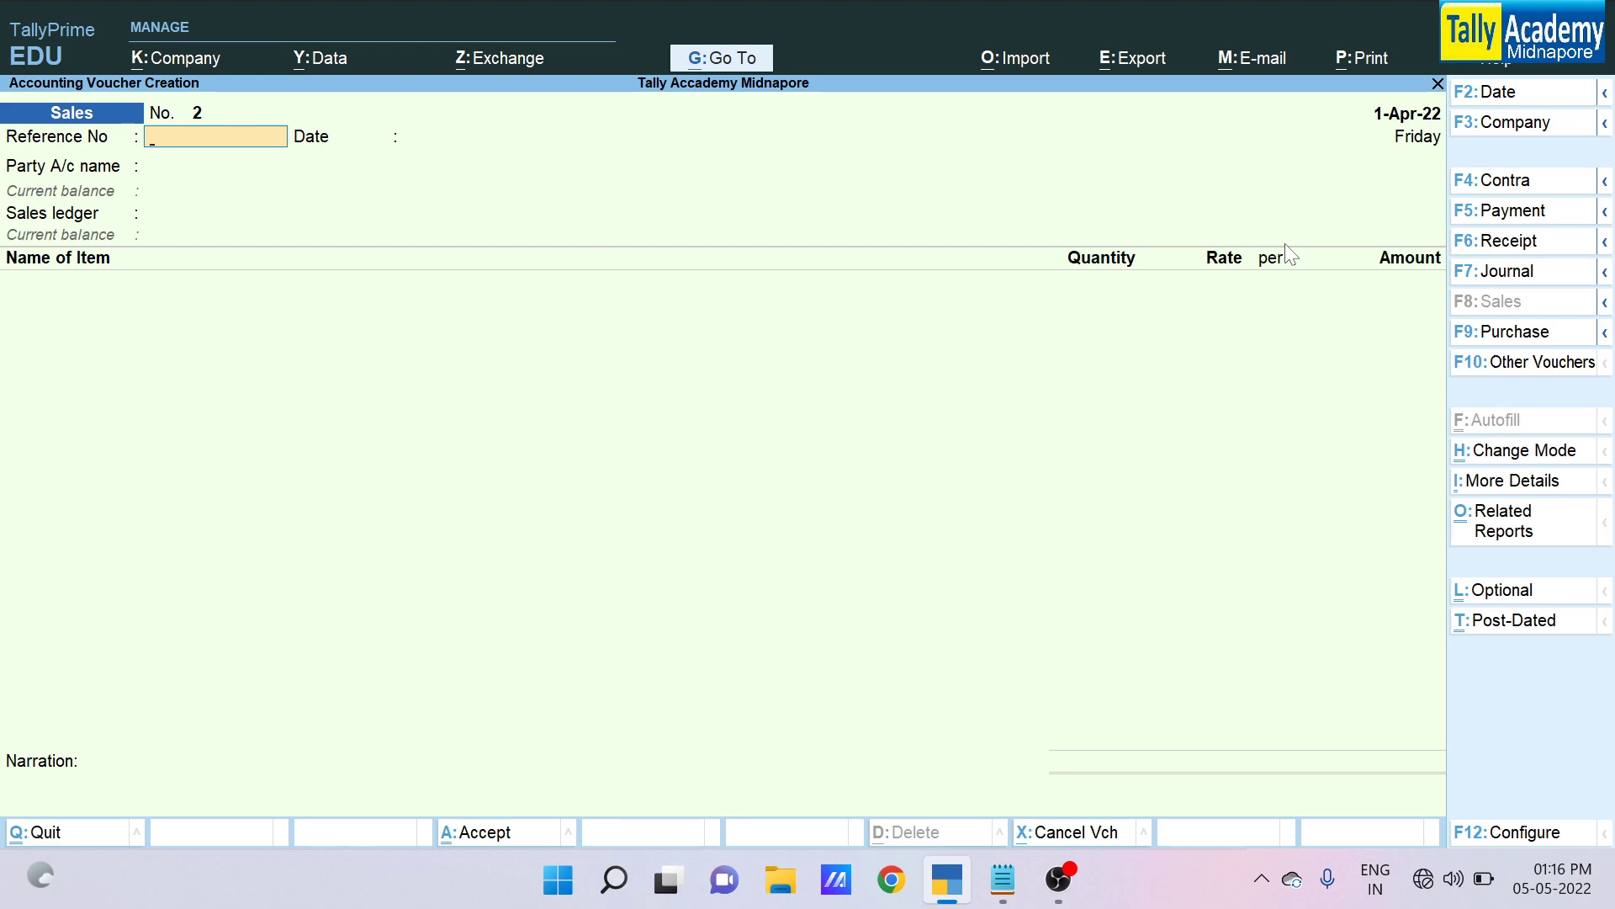
# Switch to the Sales Cycle notes in Notepad and highlight the Sales/Invoice(F8) and Rejection In(Ctrl+F6) lines
pyautogui.hotkey('alt', 'Tab')
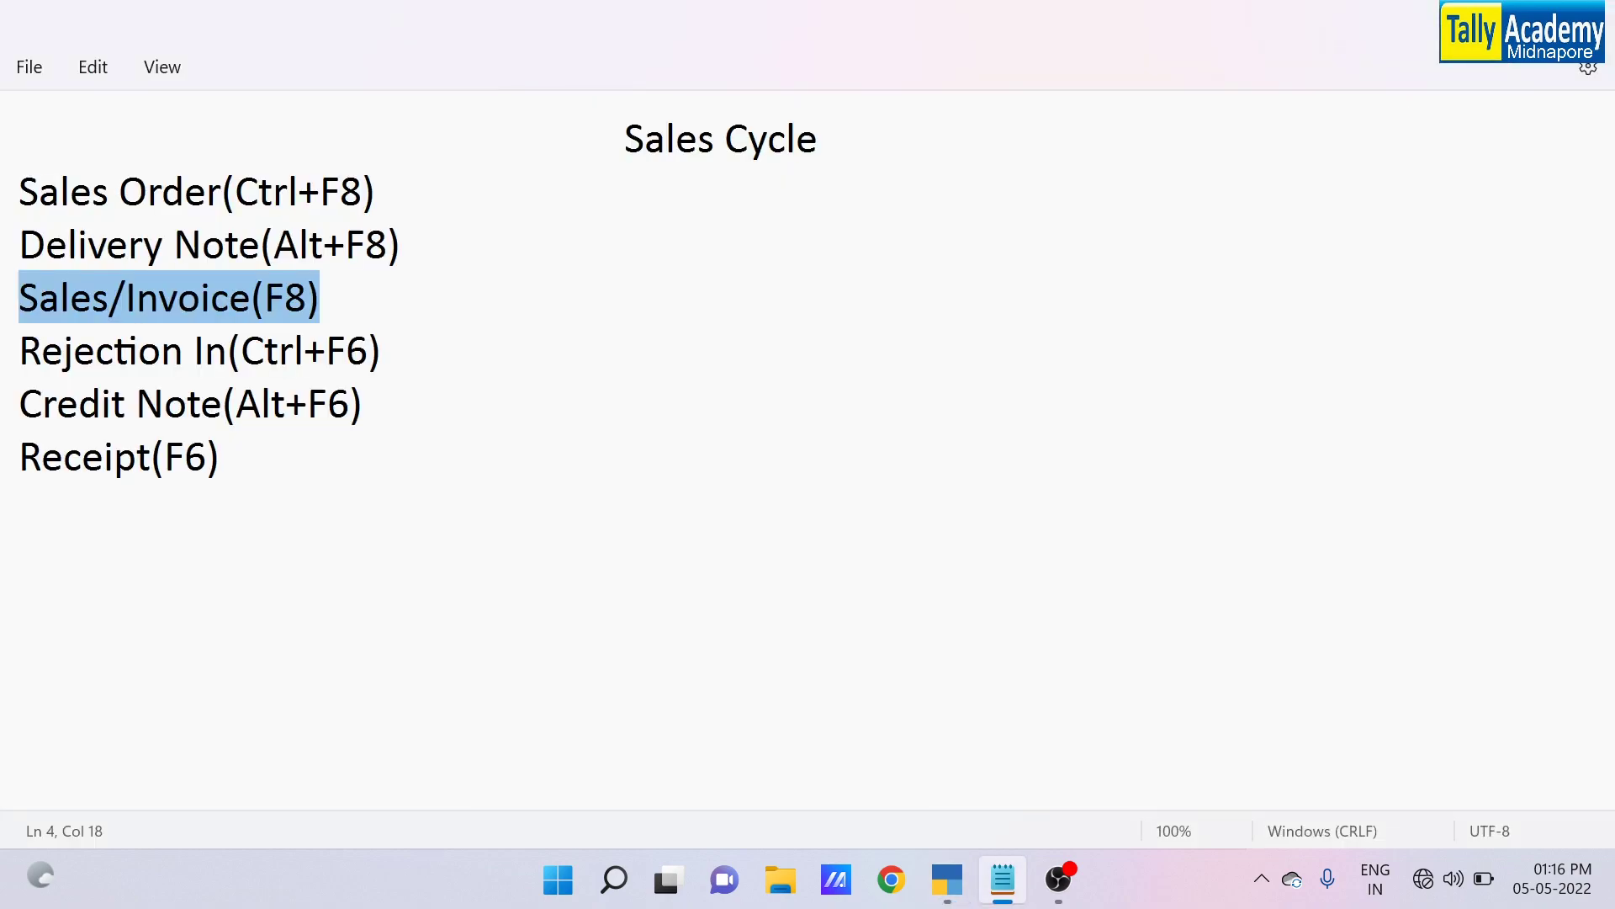
pyautogui.click(367, 350)
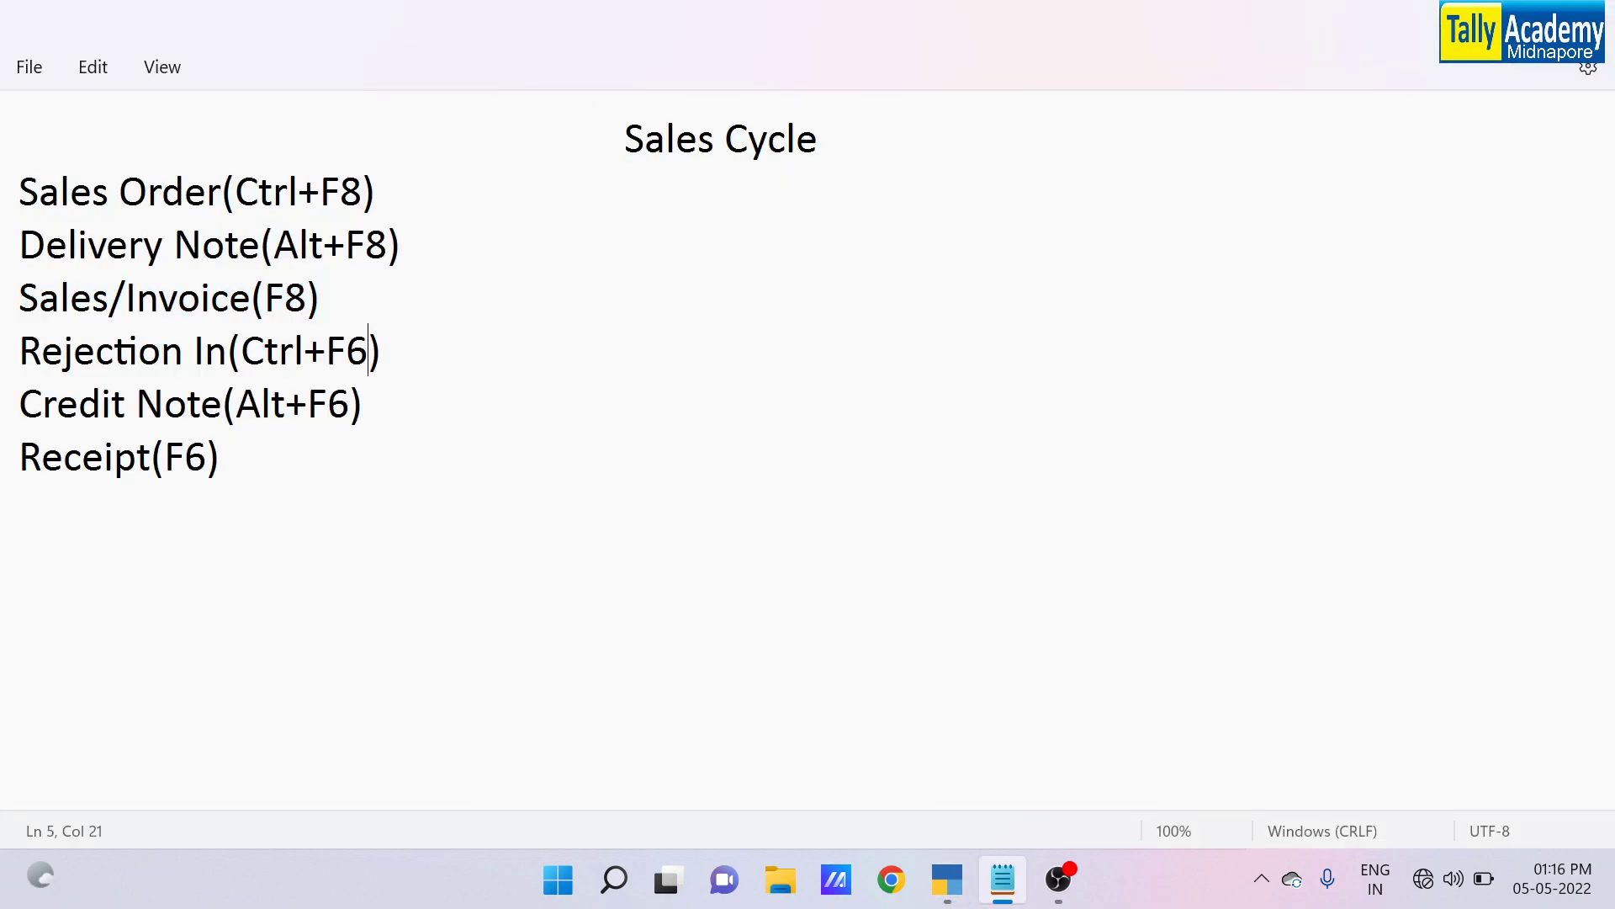
pyautogui.moveTo(324, 298); pyautogui.dragTo(19, 299)
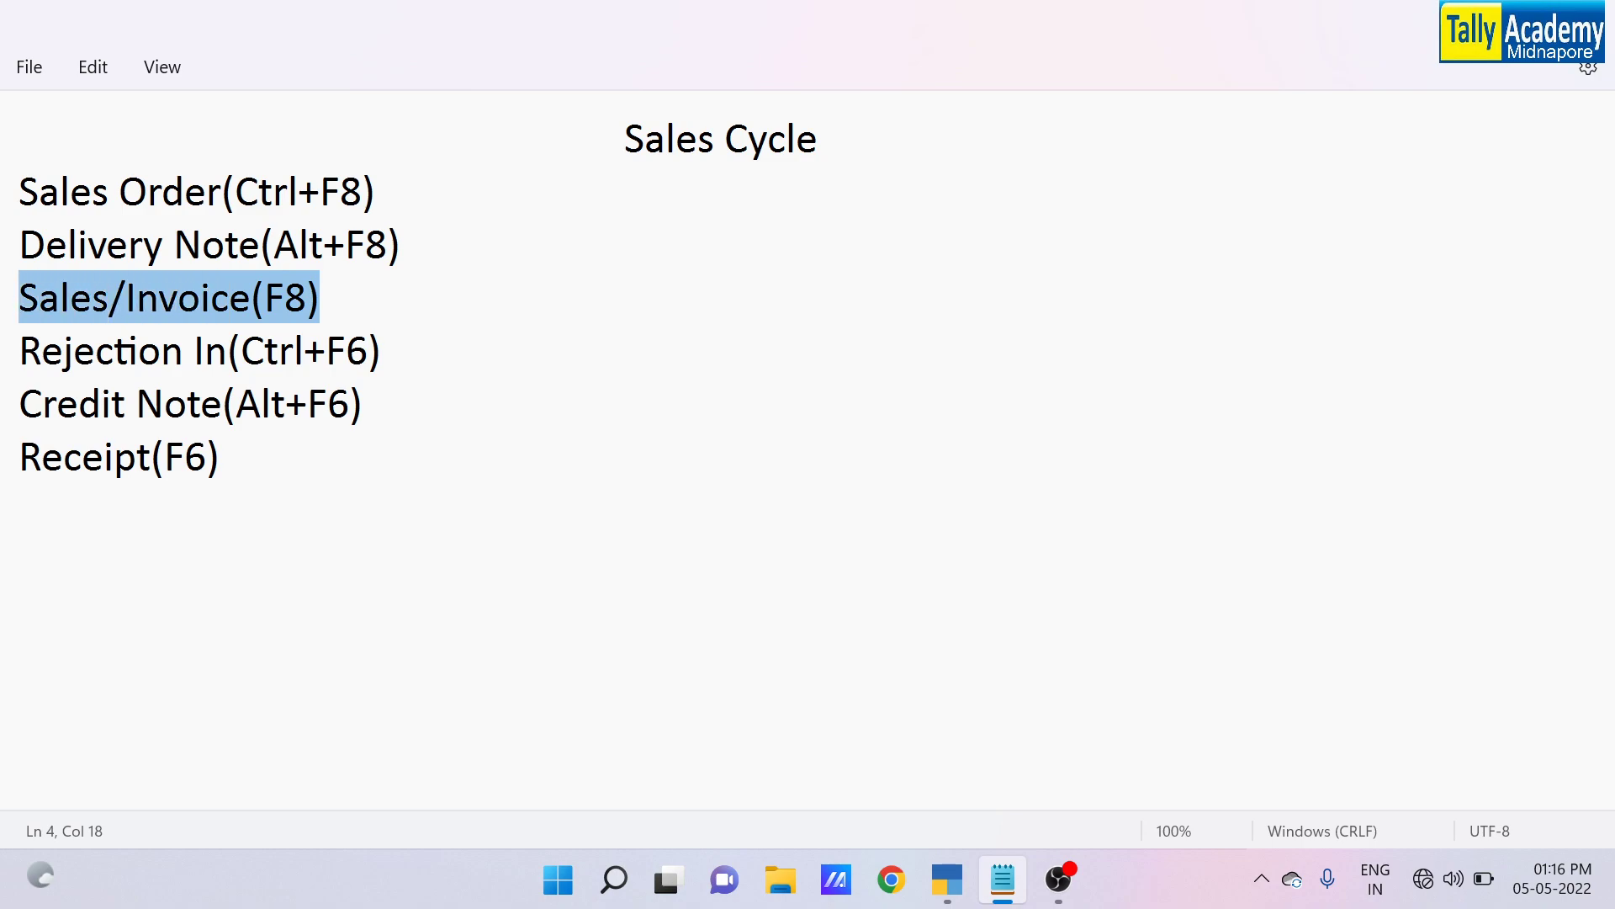
pyautogui.moveTo(381, 350); pyautogui.dragTo(18, 350)
pyautogui.press('Right')
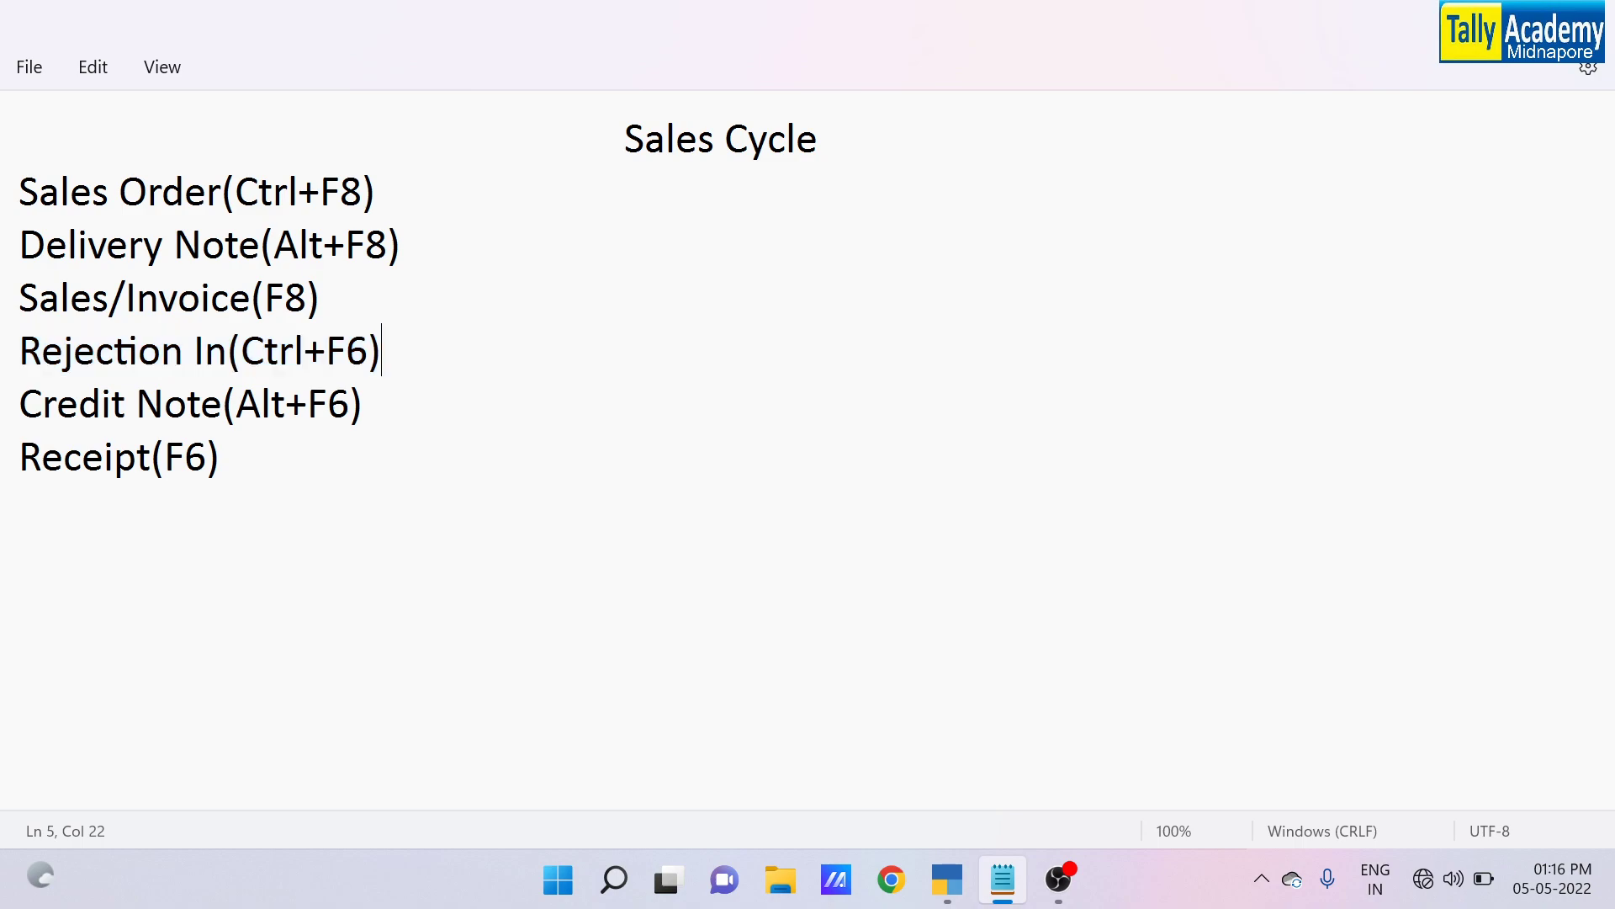
pyautogui.hotkey('shift', 'Left')
pyautogui.hotkey('shift', 'Left')
pyautogui.hotkey('shift', 'Left')
pyautogui.hotkey('shift', 'Left')
pyautogui.hotkey('shift', 'Left')
pyautogui.hotkey('shift', 'Left')
pyautogui.hotkey('shift', 'Left')
pyautogui.hotkey('shift', 'Left')
pyautogui.hotkey('shift', 'Left')
pyautogui.hotkey('shift', 'Left')
pyautogui.hotkey('shift', 'Left')
pyautogui.hotkey('shift', 'Left')
pyautogui.hotkey('shift', 'Left')
pyautogui.hotkey('shift', 'Left')
pyautogui.hotkey('shift', 'Left')
pyautogui.hotkey('shift', 'Left')
pyautogui.hotkey('shift', 'Left')
pyautogui.hotkey('shift', 'Left')
pyautogui.hotkey('shift', 'Left')
pyautogui.hotkey('shift', 'Left')
# Highlight the Credit Note(Alt+F6) line in the Sales Cycle notes
pyautogui.press('Down')
pyautogui.hotkey('shift', 'Left')
pyautogui.hotkey('shift', 'Left')
pyautogui.hotkey('shift', 'Left')
pyautogui.hotkey('shift', 'Left')
pyautogui.hotkey('shift', 'Left')
pyautogui.hotkey('shift', 'Left')
pyautogui.hotkey('shift', 'Left')
pyautogui.hotkey('shift', 'Left')
pyautogui.hotkey('shift', 'Left')
pyautogui.hotkey('shift', 'Left')
pyautogui.hotkey('shift', 'Left')
pyautogui.hotkey('shift', 'Left')
pyautogui.hotkey('shift', 'Left')
pyautogui.hotkey('shift', 'Left')
pyautogui.hotkey('shift', 'Left')
pyautogui.hotkey('shift', 'Left')
pyautogui.hotkey('shift', 'Left')
pyautogui.hotkey('shift', 'Left')
pyautogui.hotkey('shift', 'Left')
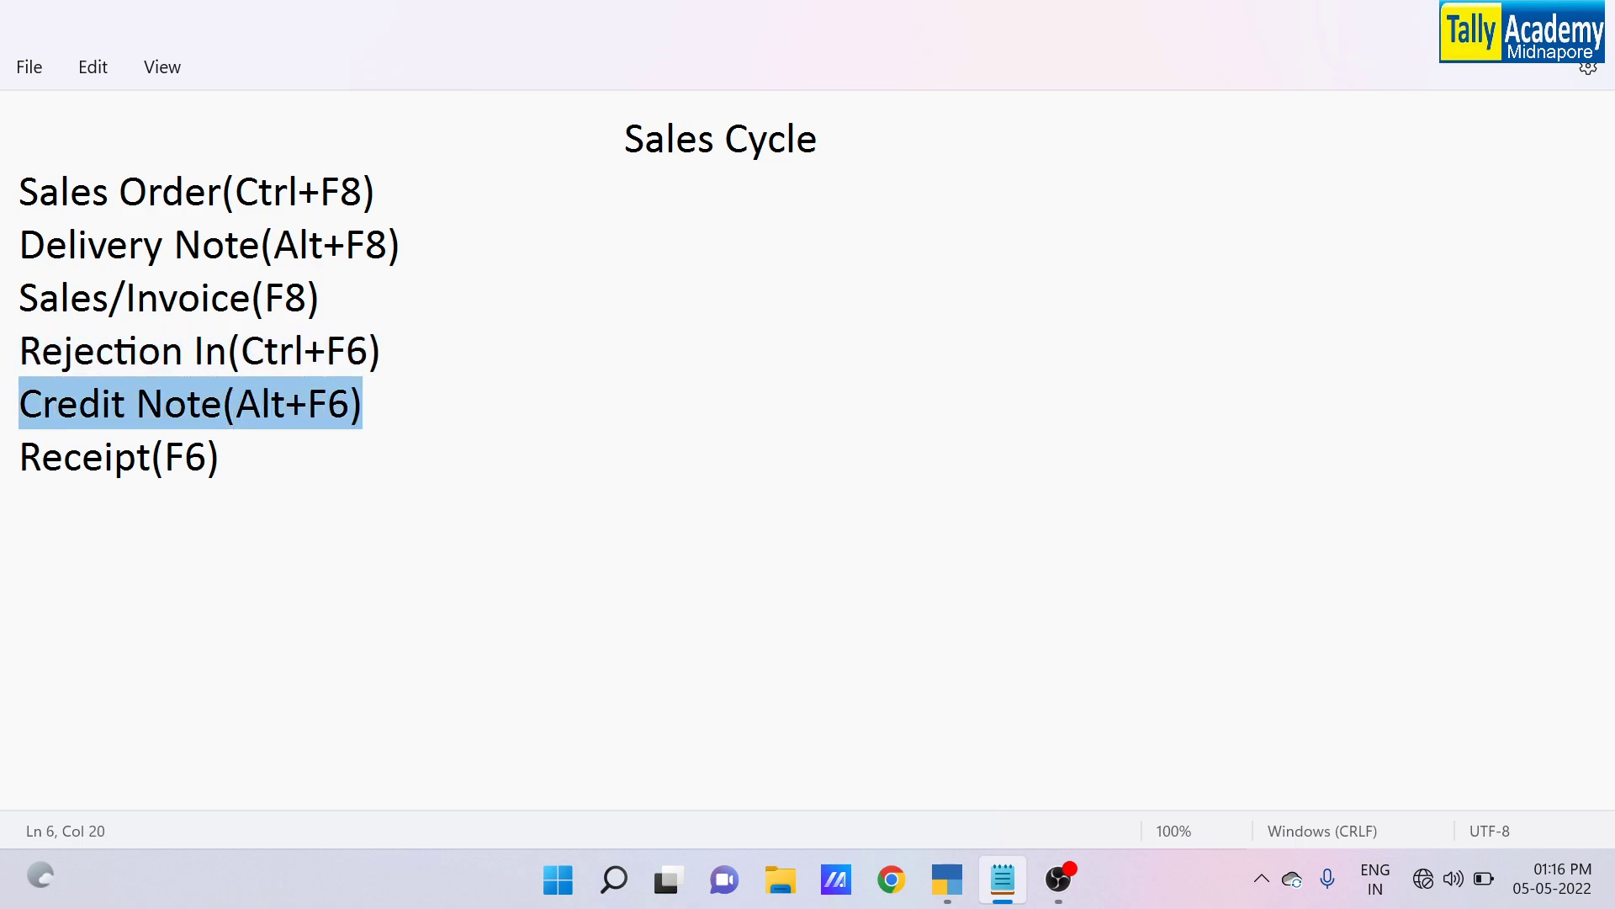
# Highlight the Rejection In(Ctrl+F6) line in the Sales Cycle notes
pyautogui.press('Up')
pyautogui.press('Up')
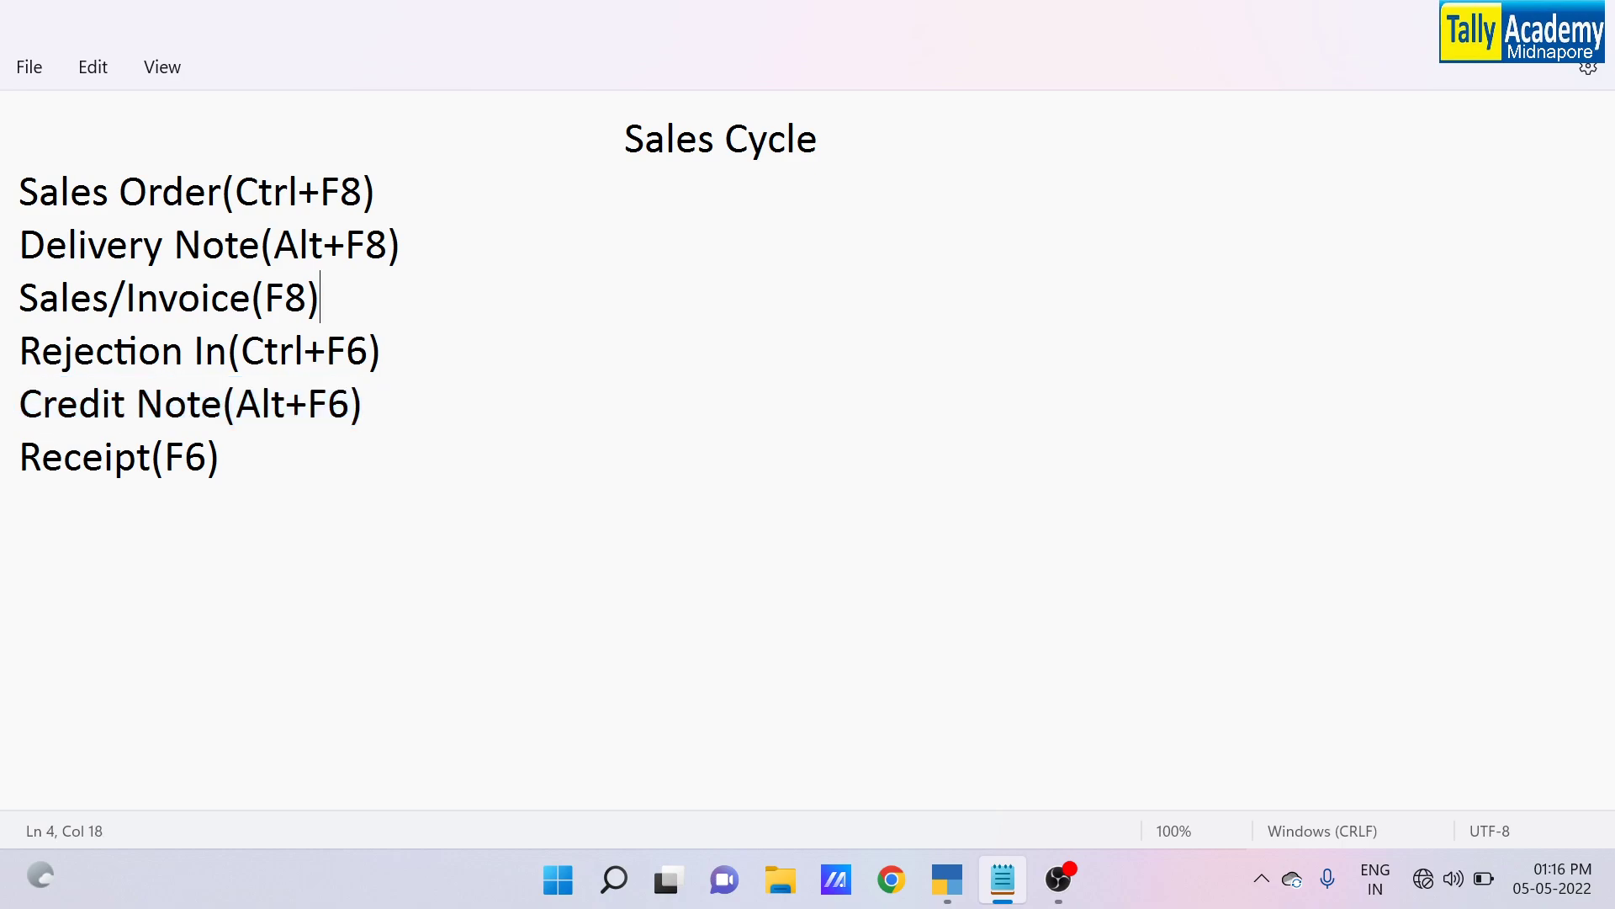
pyautogui.press('Down')
pyautogui.press('End')
pyautogui.press('Down')
pyautogui.press('Up')
pyautogui.hotkey('shift', 'Left')
pyautogui.hotkey('shift', 'Left')
pyautogui.hotkey('shift', 'Left')
pyautogui.hotkey('shift', 'Left')
pyautogui.hotkey('shift', 'Left')
pyautogui.hotkey('shift', 'Left')
pyautogui.hotkey('shift', 'Left')
pyautogui.hotkey('shift', 'Left')
pyautogui.hotkey('shift', 'Left')
pyautogui.hotkey('shift', 'Left')
pyautogui.hotkey('shift', 'Left')
pyautogui.hotkey('shift', 'Left')
pyautogui.hotkey('shift', 'Left')
pyautogui.hotkey('shift', 'Left')
pyautogui.hotkey('shift', 'Left')
pyautogui.hotkey('shift', 'Left')
pyautogui.hotkey('shift', 'Left')
pyautogui.hotkey('shift', 'Left')
pyautogui.hotkey('shift', 'Left')
pyautogui.hotkey('shift', 'Left')
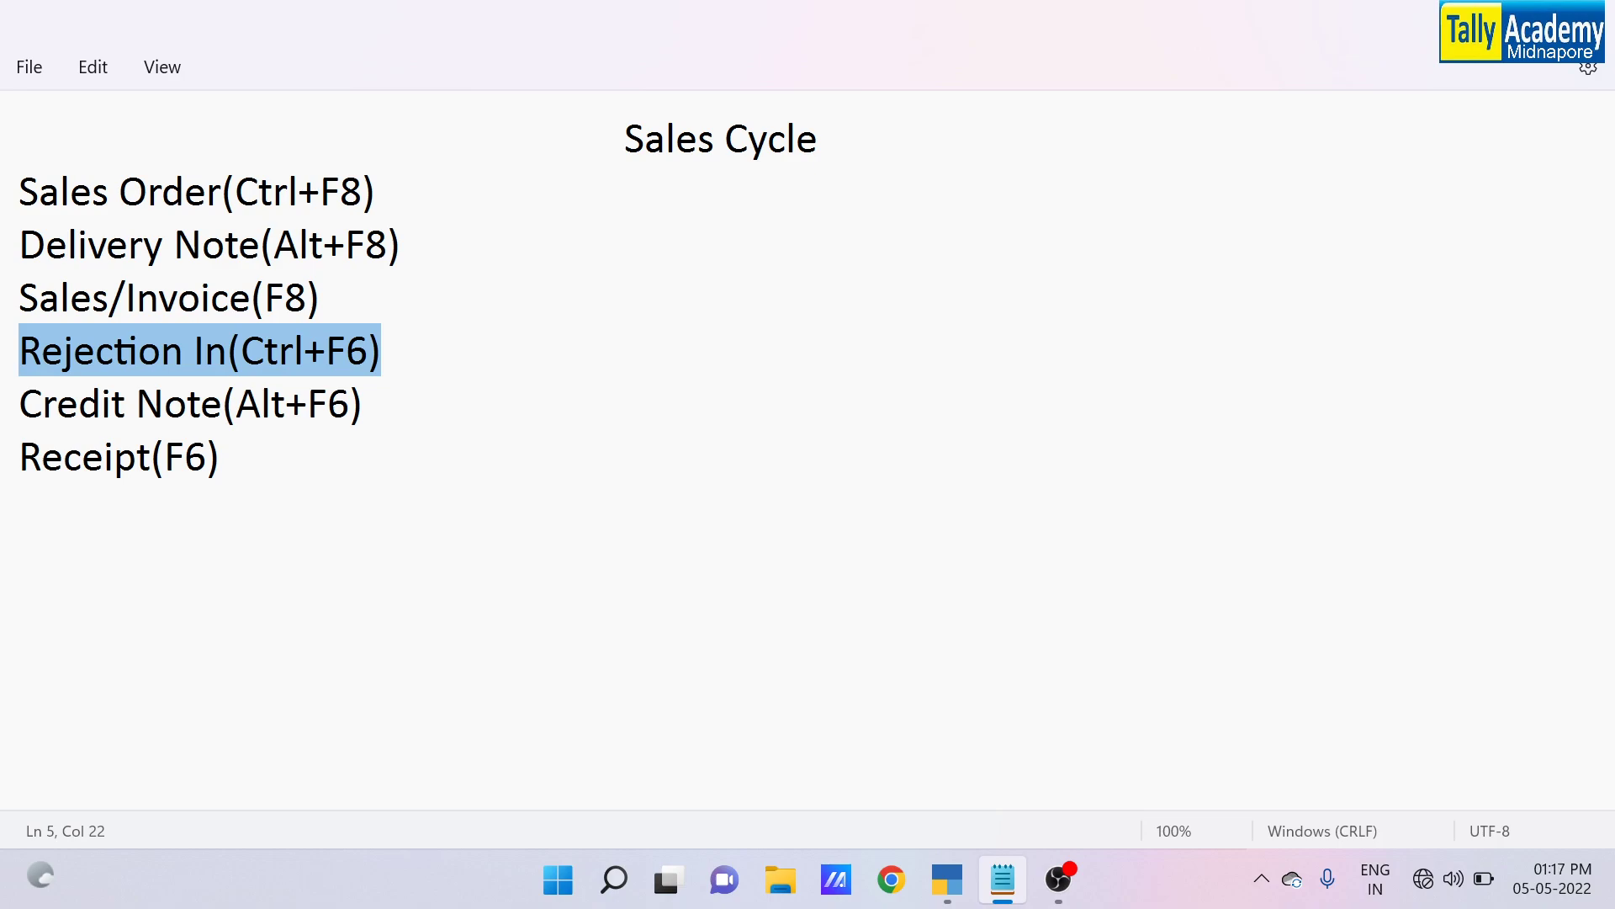
# Switch back to TallyPrime and start a Rejections In voucher with ABC Pvt. Ltd. as ledger account and customer
pyautogui.hotkey('alt', 'Tab')
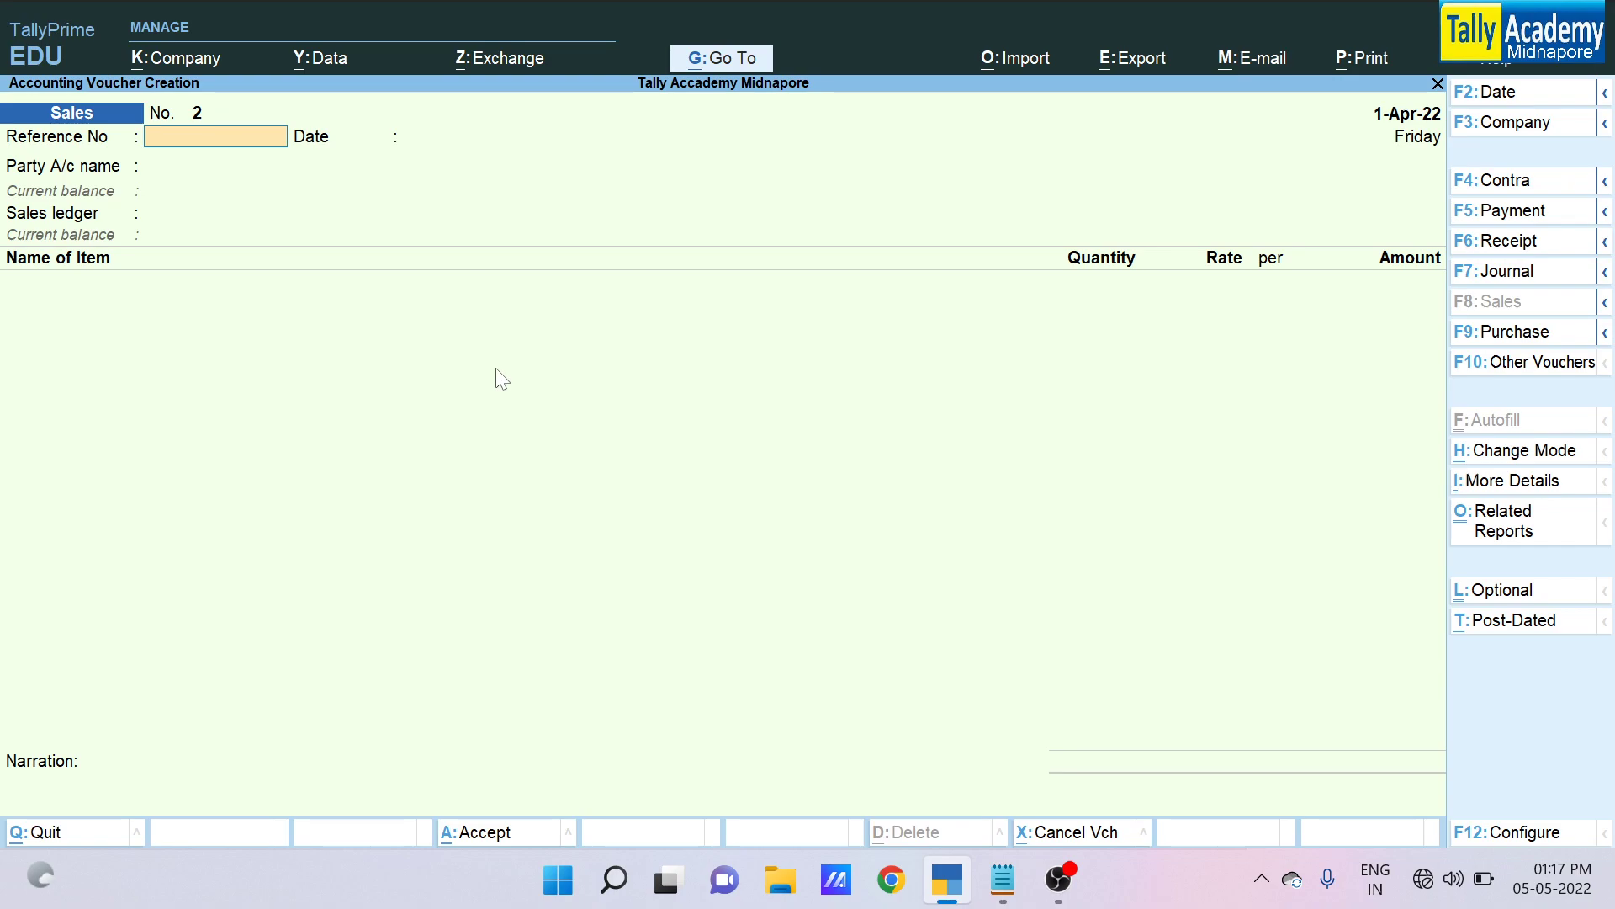
pyautogui.press('ctrl')
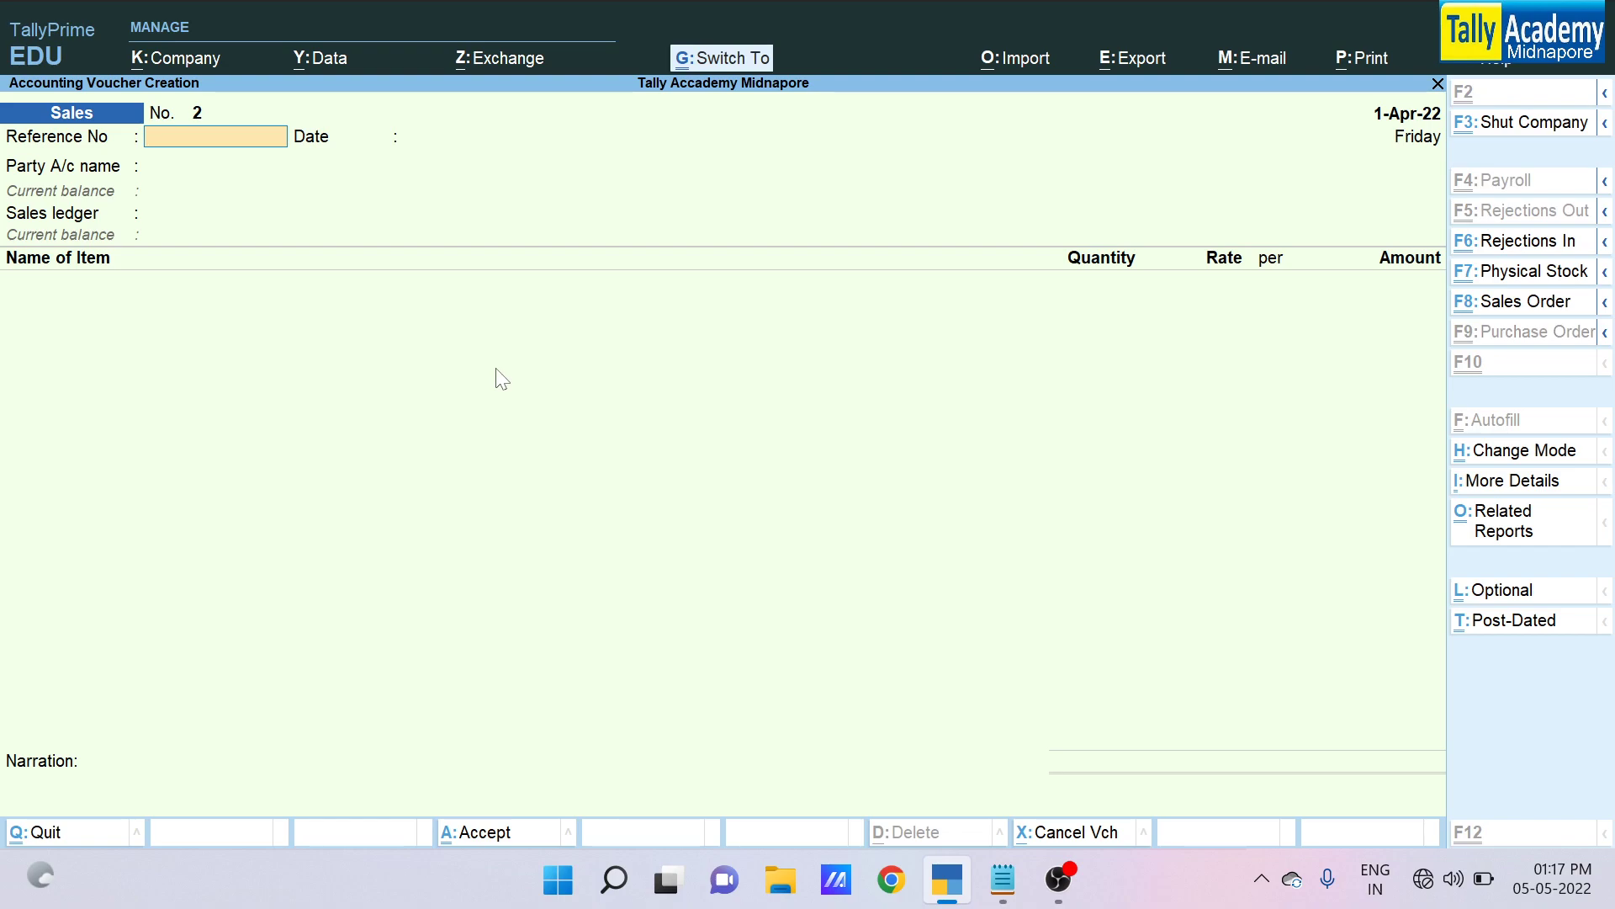
pyautogui.hotkey('ctrl', 'F6')
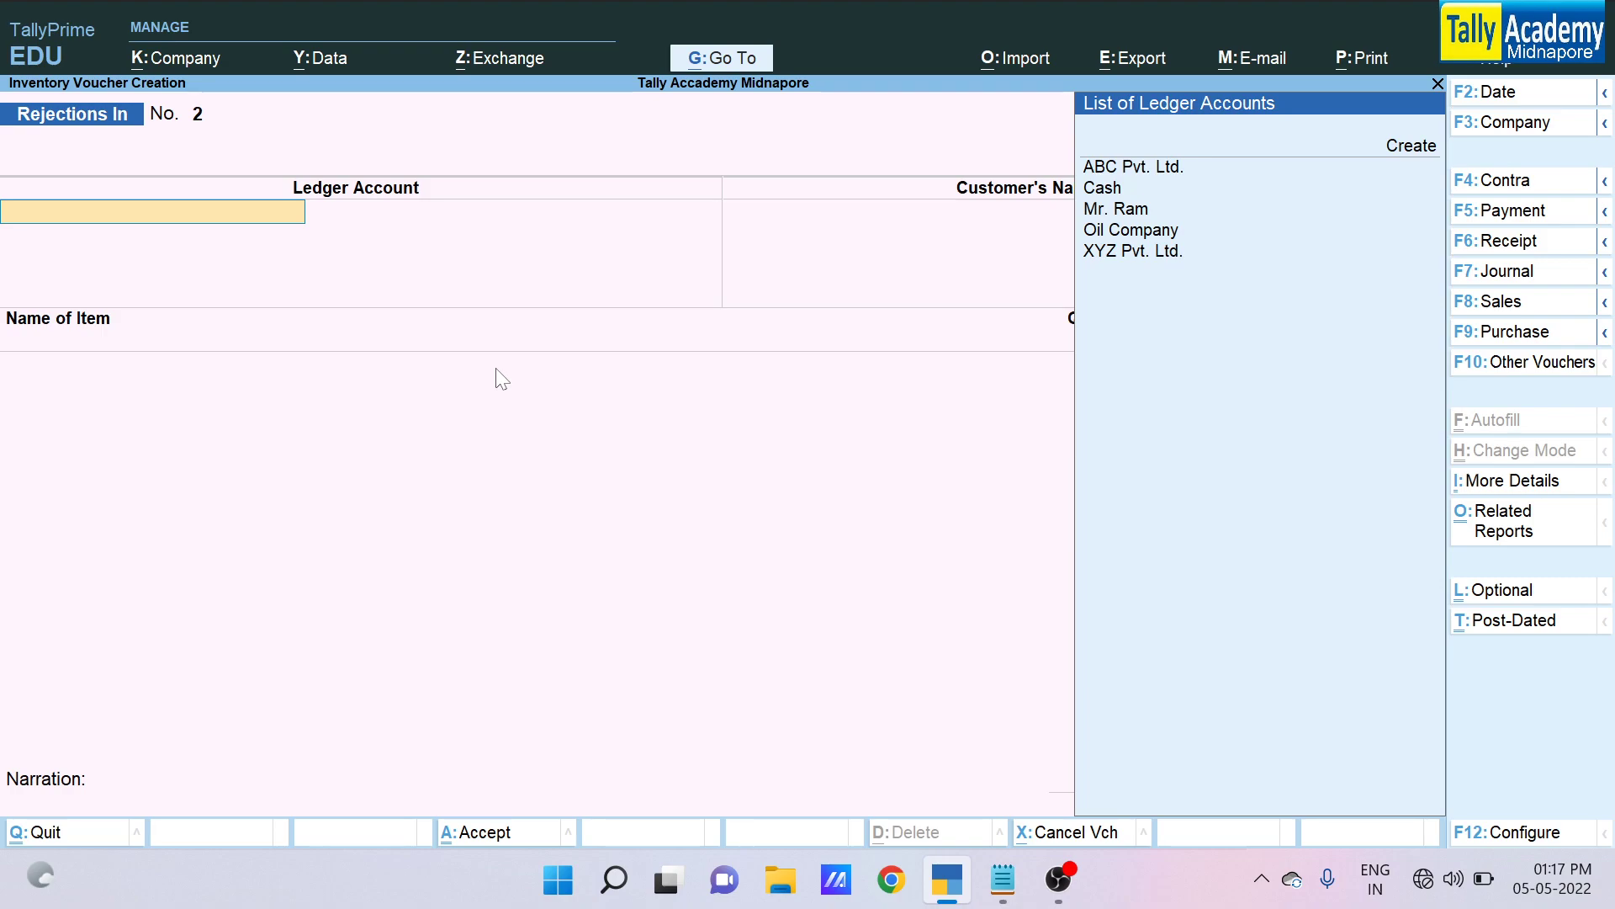
pyautogui.press('Return')
pyautogui.press('Return')
pyautogui.press('Return')
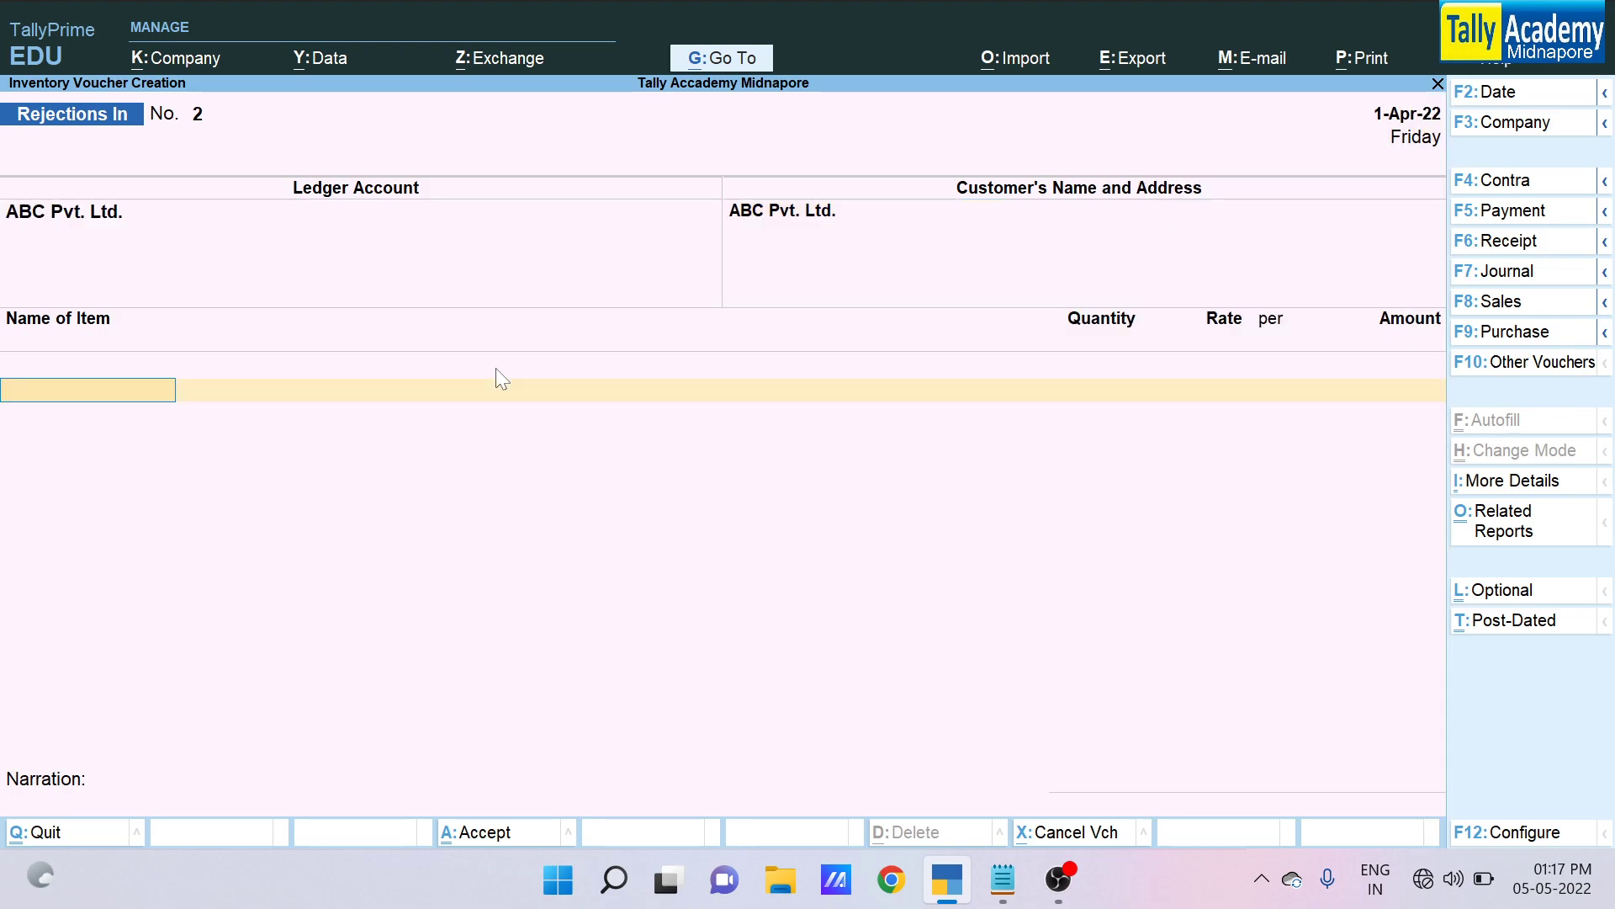
# Add the item Smart LED TV with new tracking number DN/006, order number Not Applicable and godown Office
pyautogui.write('S')
pyautogui.press('Return')
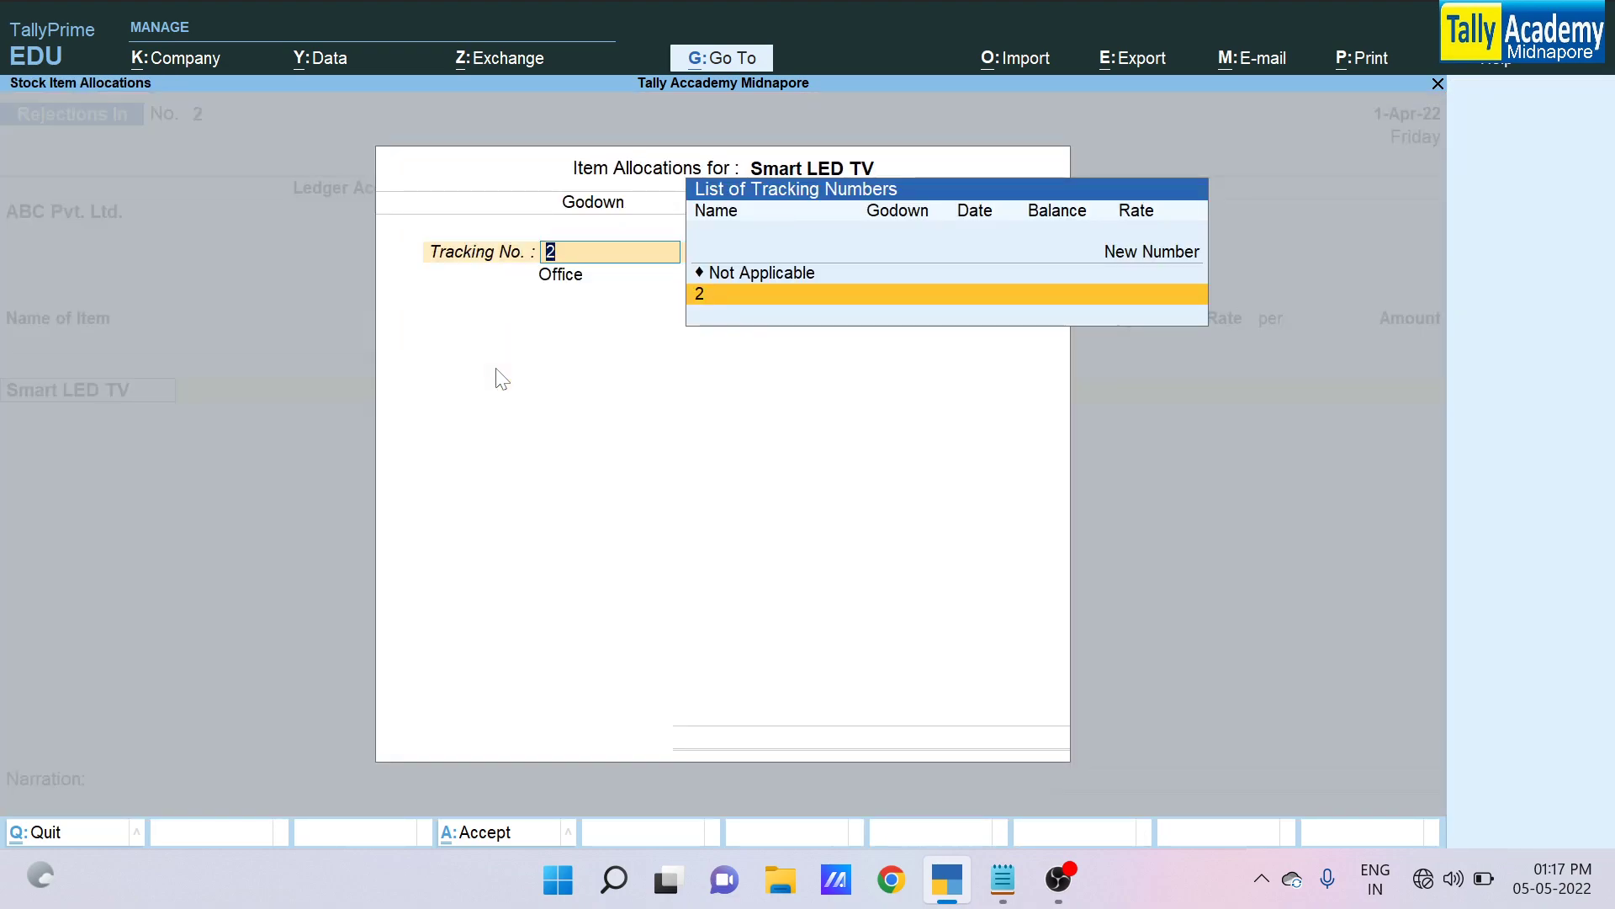
pyautogui.press('Up')
pyautogui.press('Up')
pyautogui.press('Return')
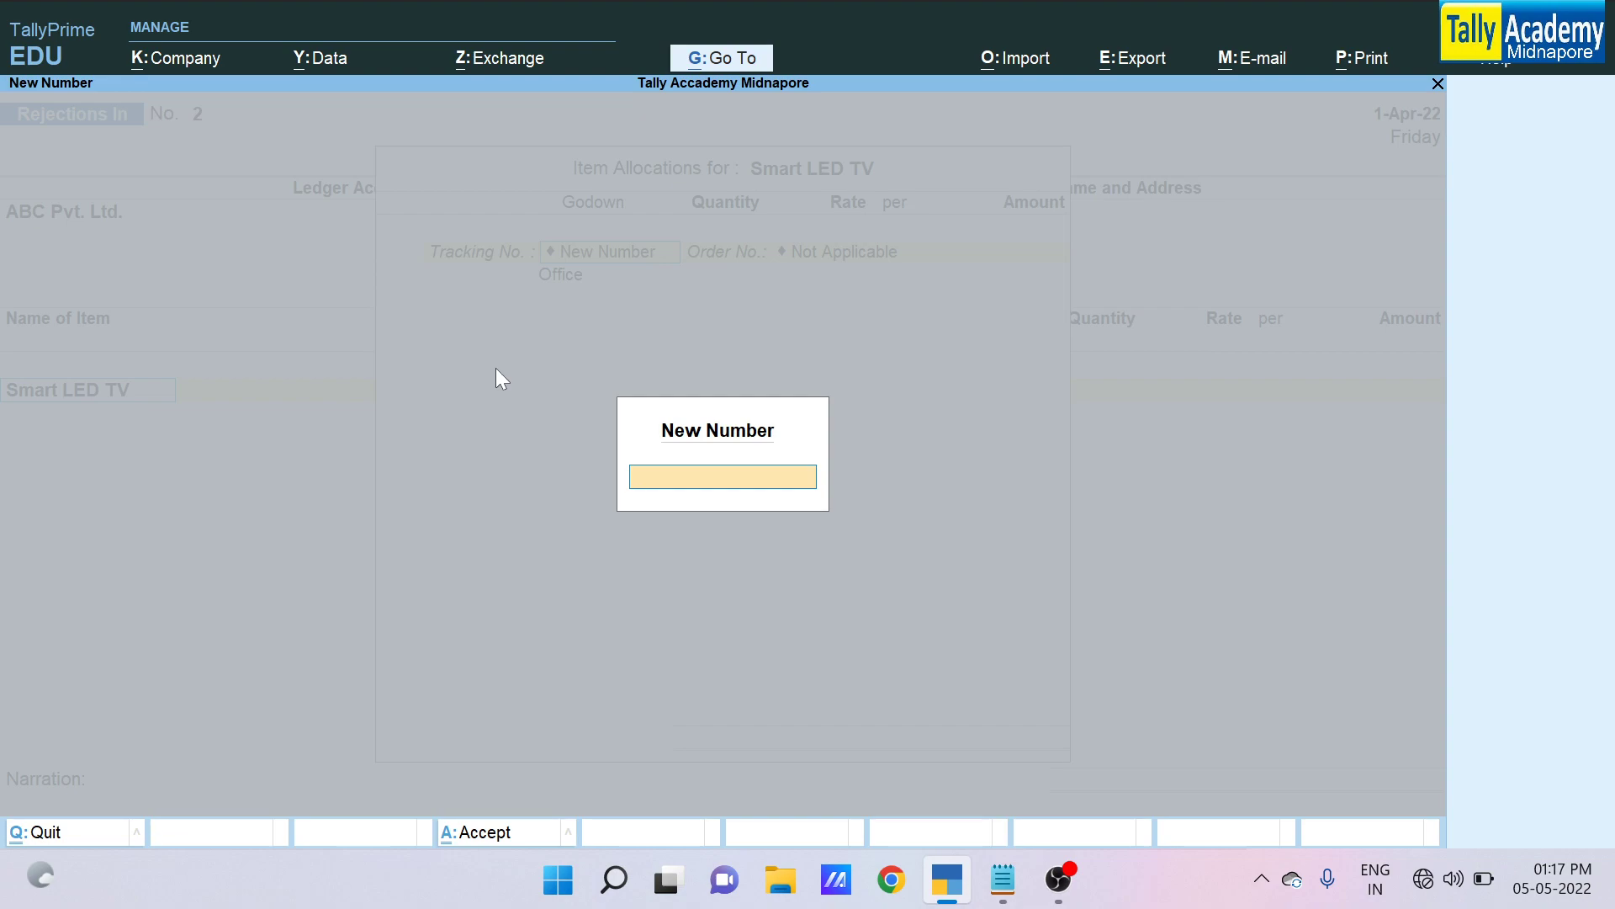
pyautogui.write('DN/006')
pyautogui.press('Return')
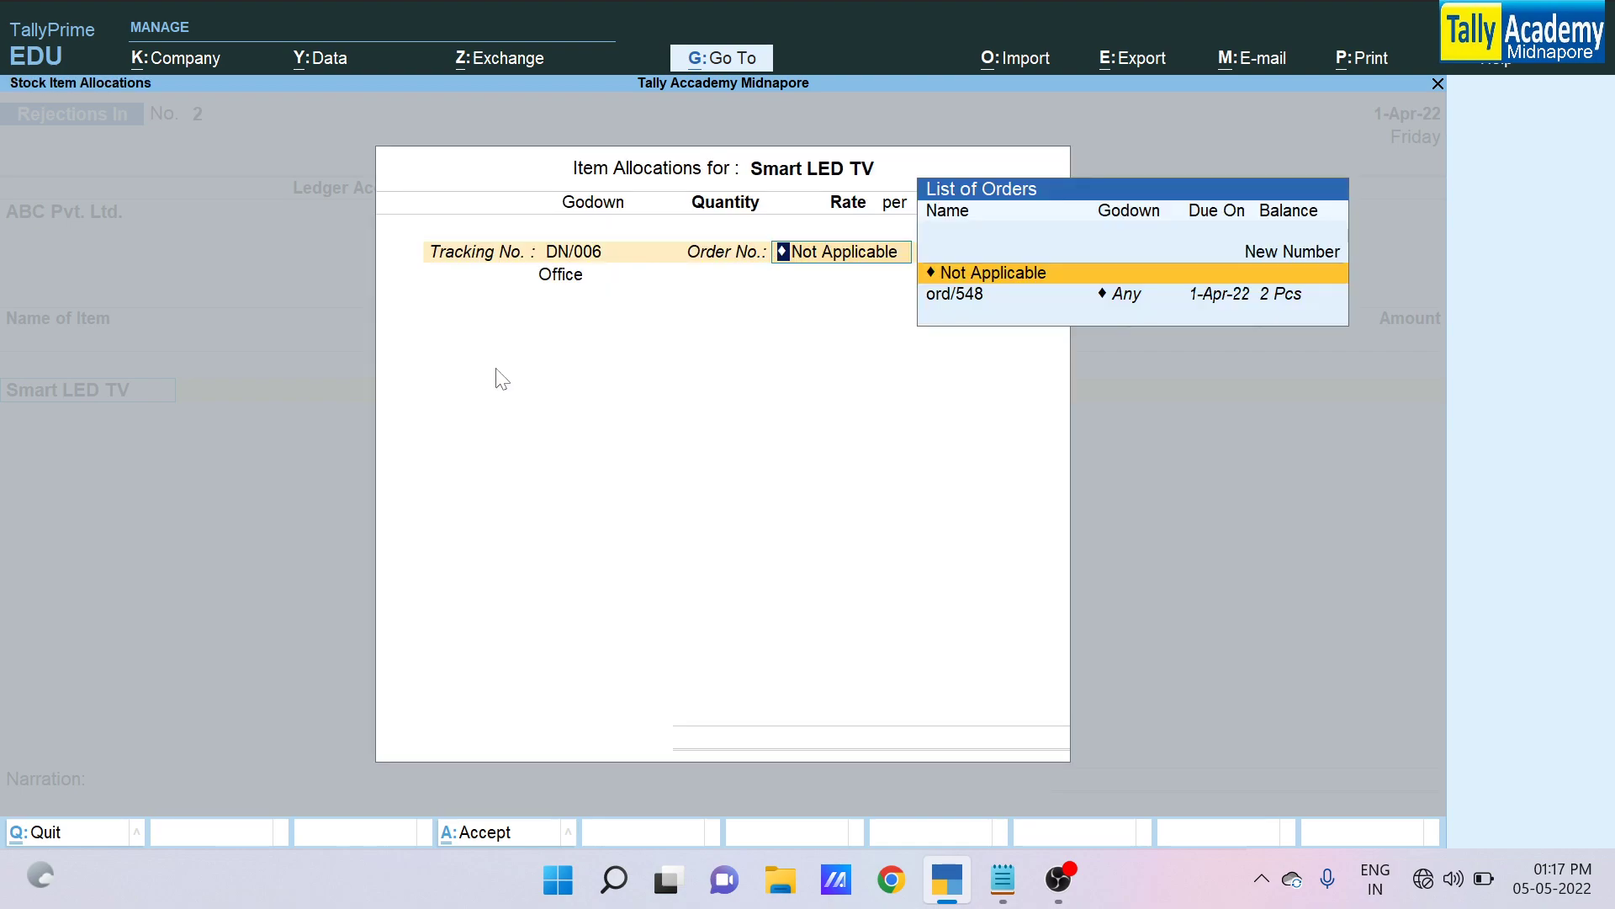
pyautogui.press('Return')
pyautogui.press('Return')
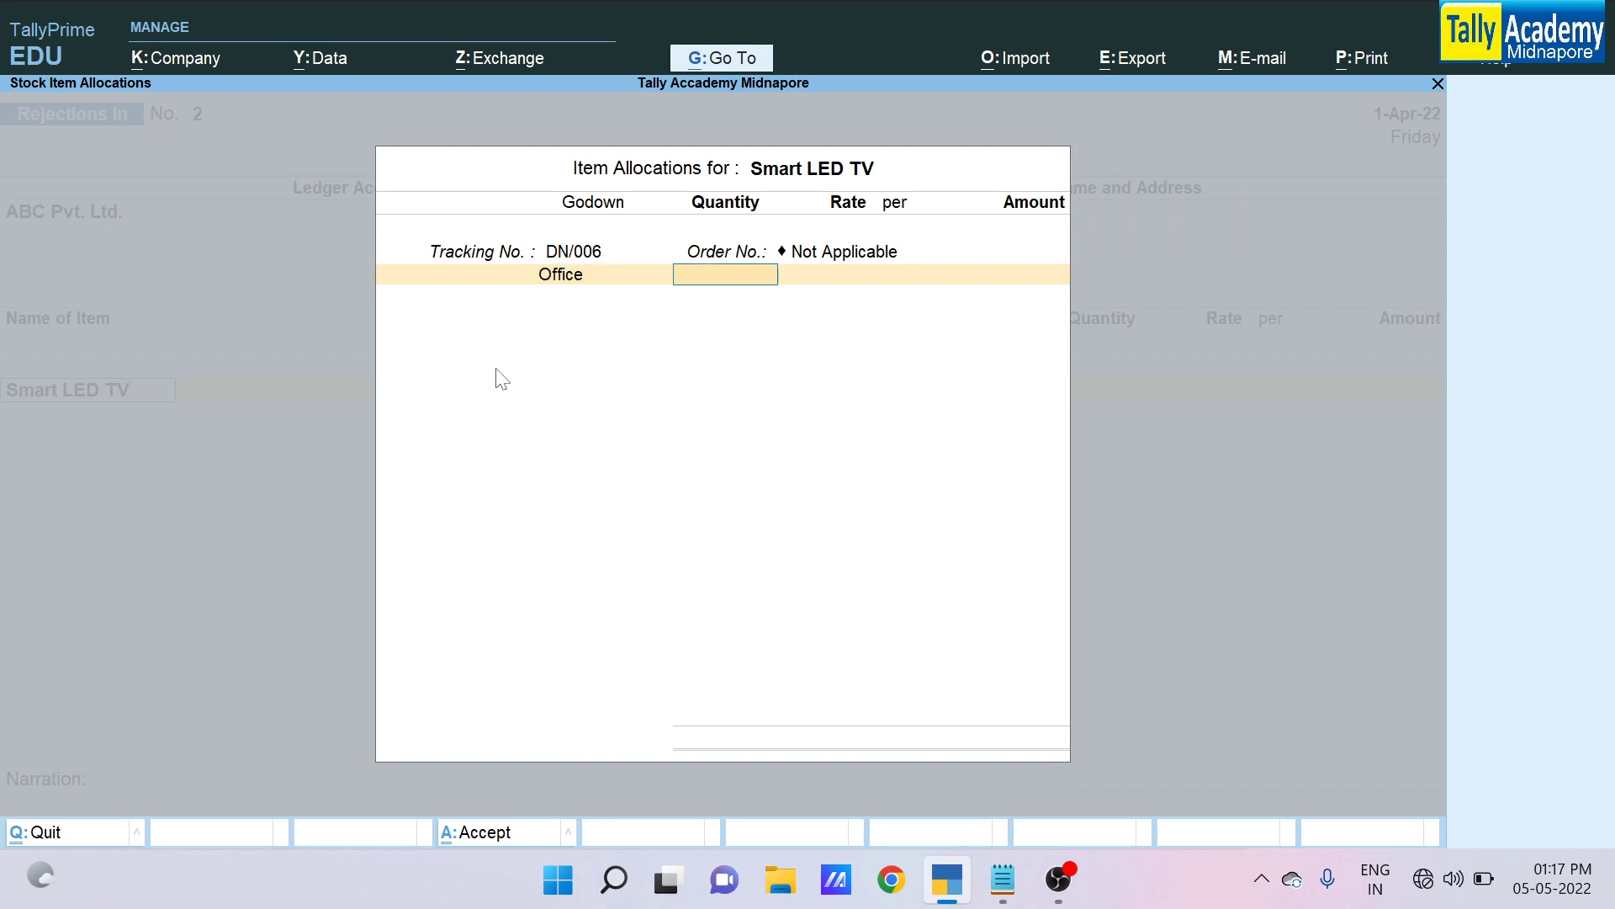
# Set the rejected Smart LED TV quantity to 2 Pcs, keep the 50,000.00 rate, and finish the item list
pyautogui.write('2')
pyautogui.press('Return')
pyautogui.press('Return')
pyautogui.press('Return')
pyautogui.press('Return')
pyautogui.press('Return')
pyautogui.press('Return')
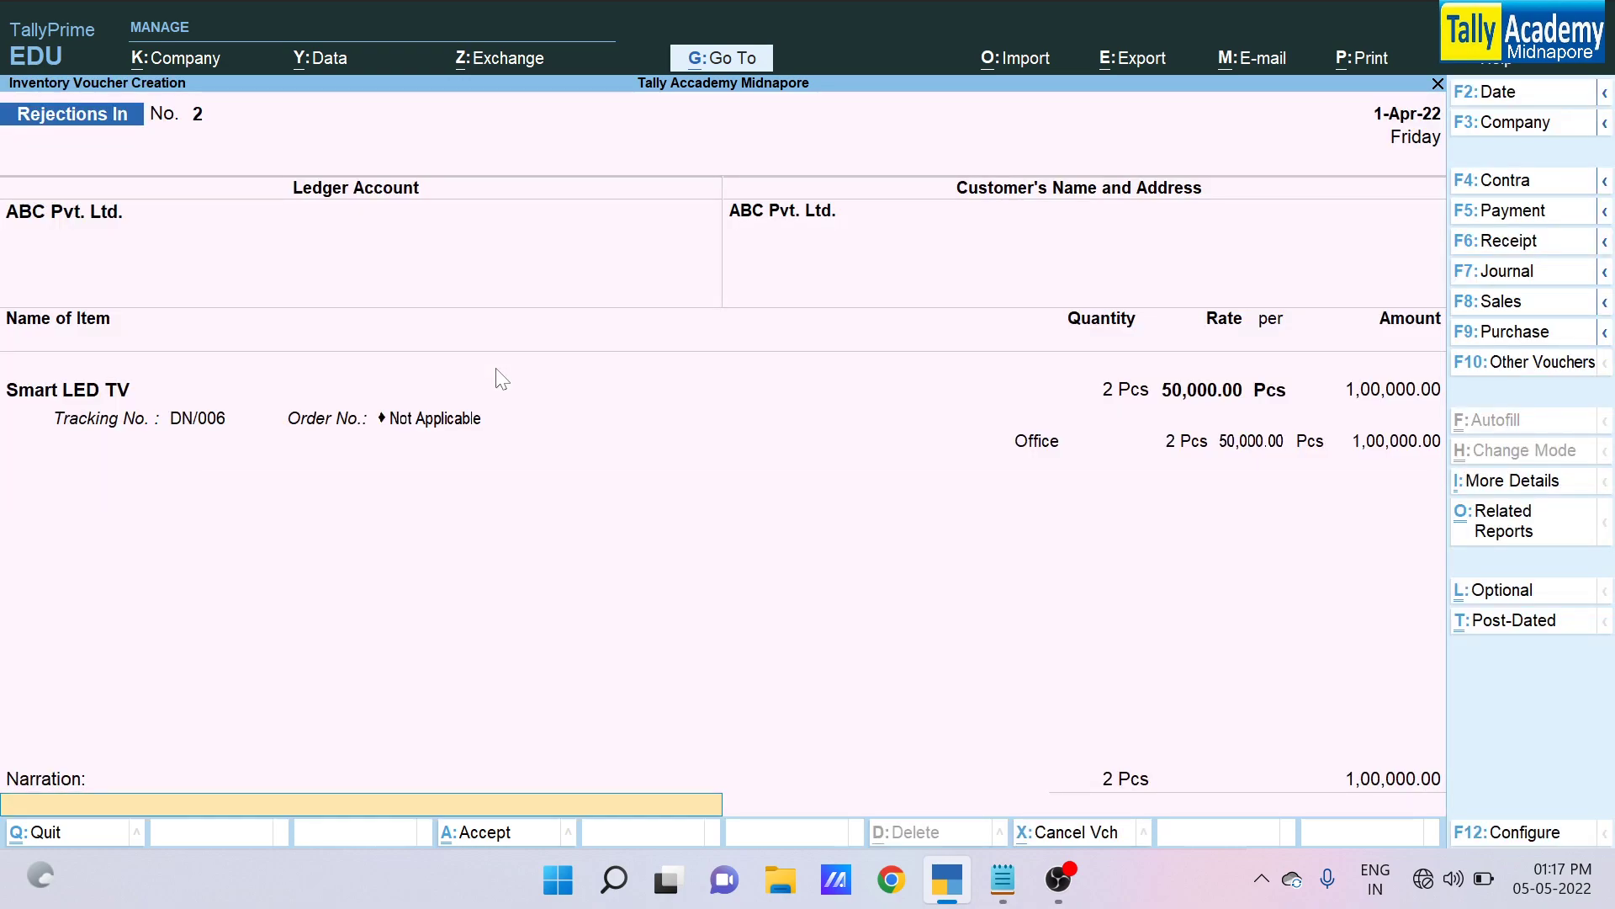
# Enter the narration "Being Goods Returned" and save the Rejections In voucher
pyautogui.write('Being Goods Reture')
pyautogui.press('BackSpace')
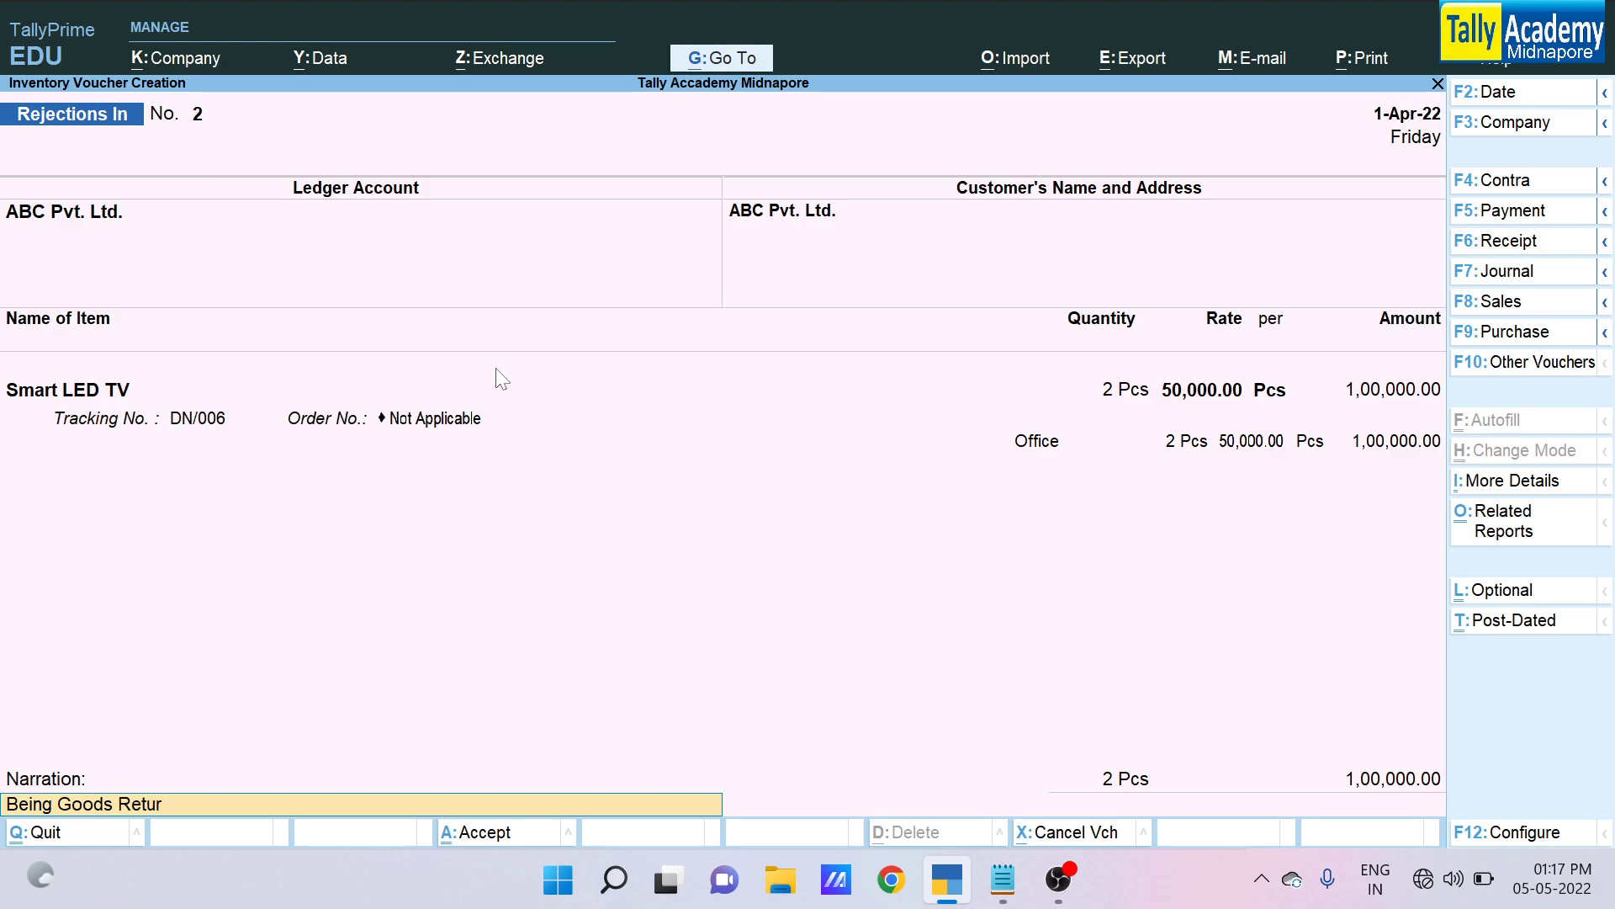
pyautogui.write('ned')
pyautogui.press('Return')
pyautogui.press('Return')
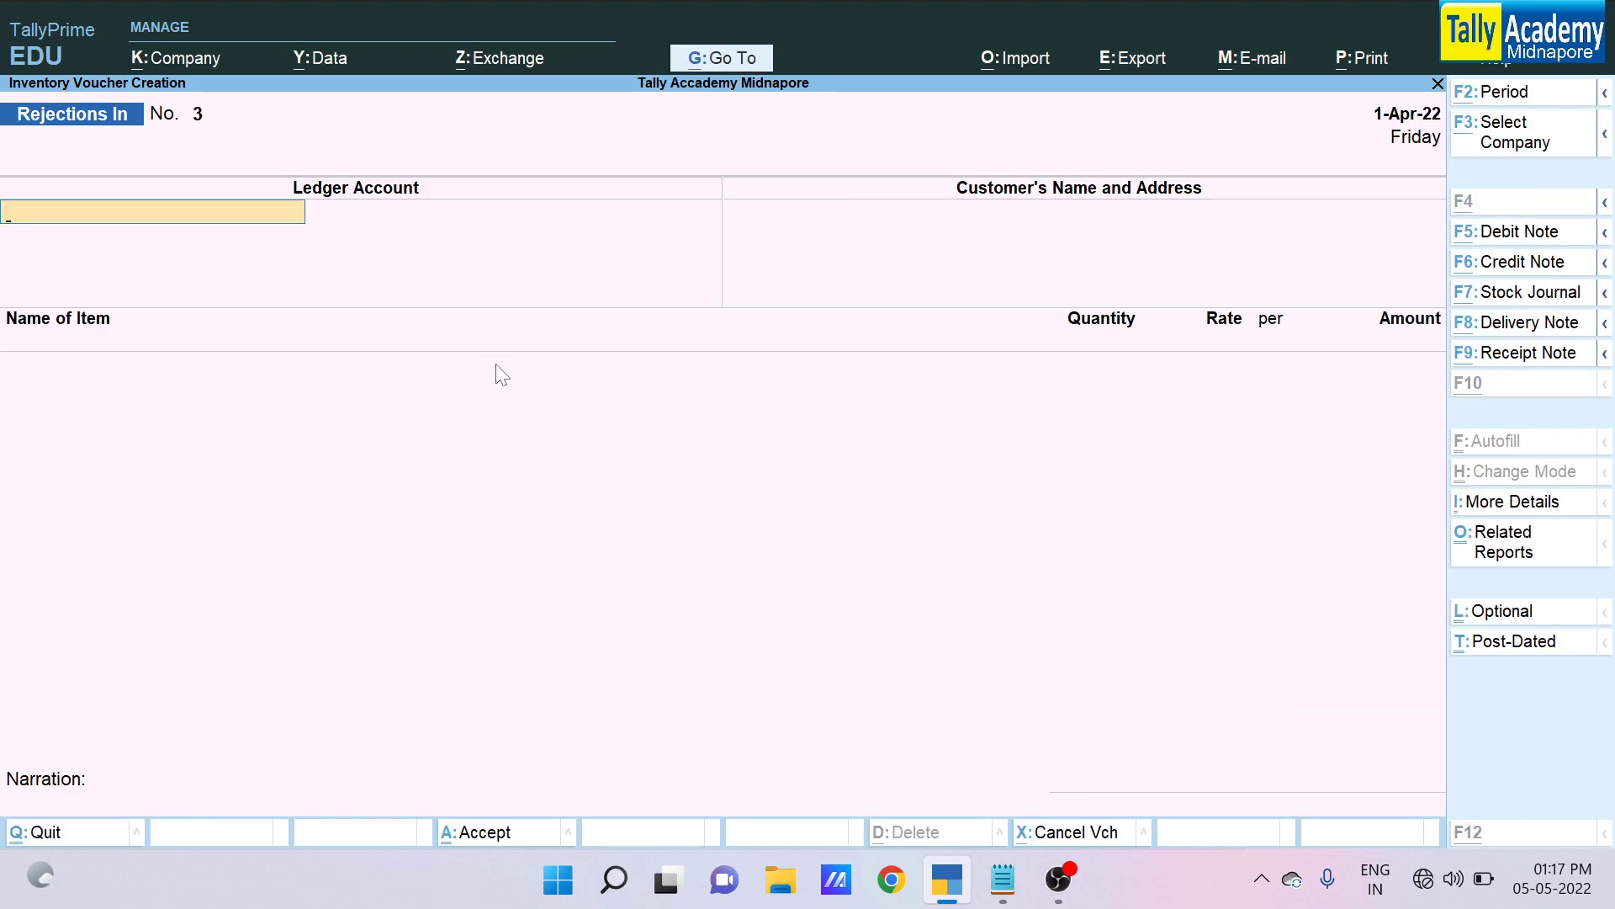
# Switch to the Sales Cycle notes in Notepad and highlight the Credit Note(Alt+F6) line
pyautogui.hotkey('alt', 'Tab')
pyautogui.moveTo(362, 405); pyautogui.dragTo(22, 401)
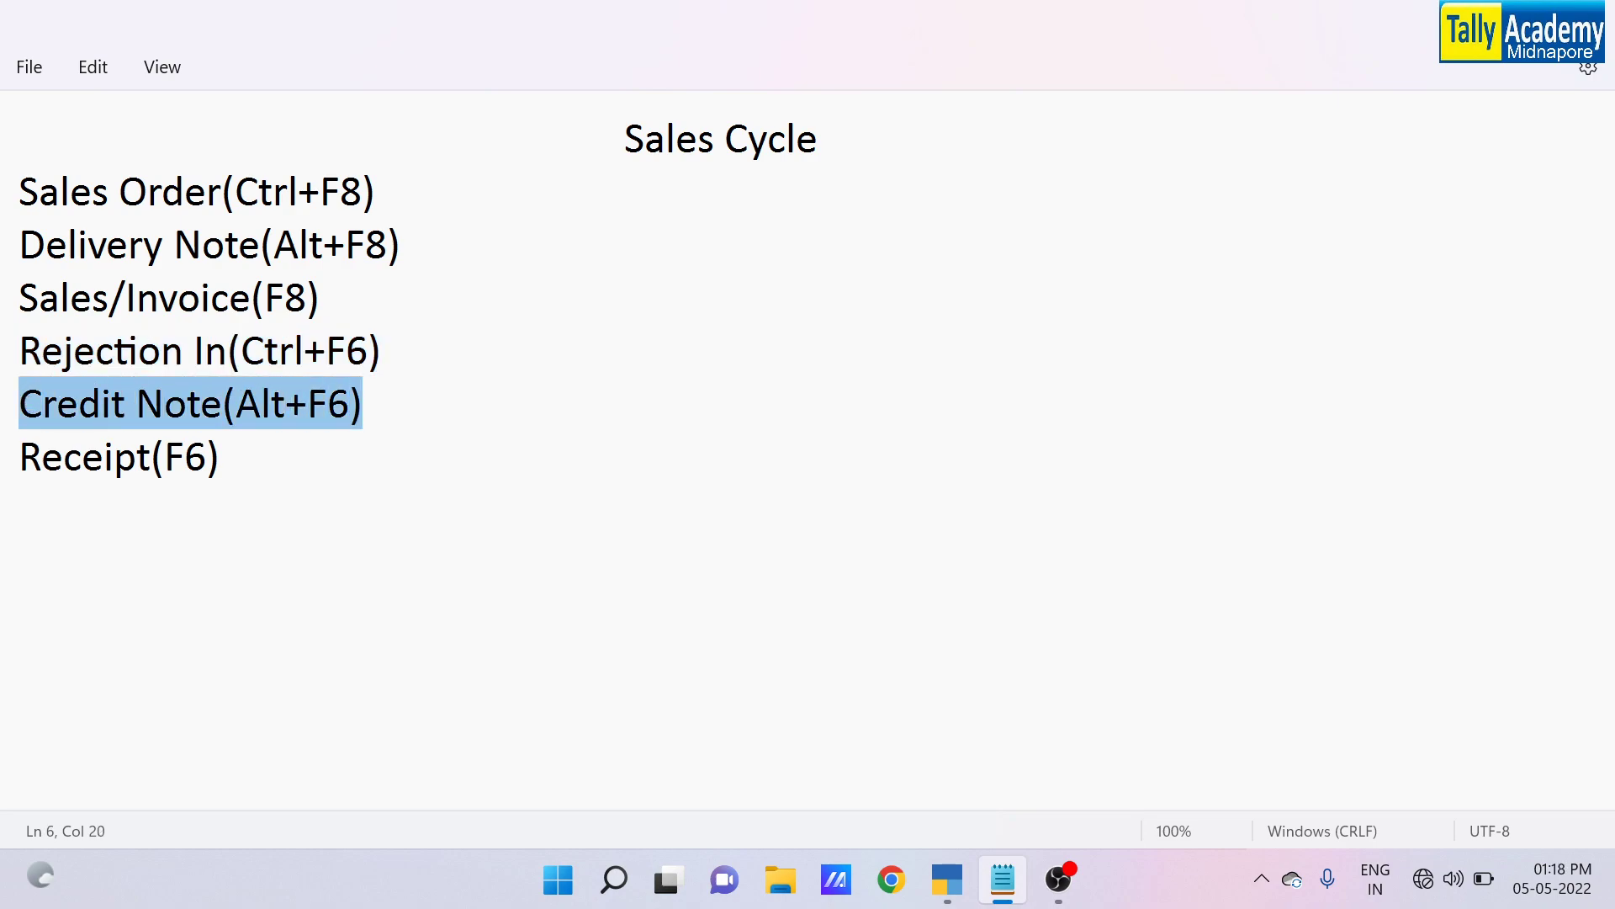
pyautogui.click(319, 296)
pyautogui.moveTo(363, 404); pyautogui.dragTo(19, 403)
# Return to TallyPrime, start a Credit Note voucher for ABC Pvt. Ltd., and change its mode to Item Invoice
pyautogui.hotkey('alt', 'Tab')
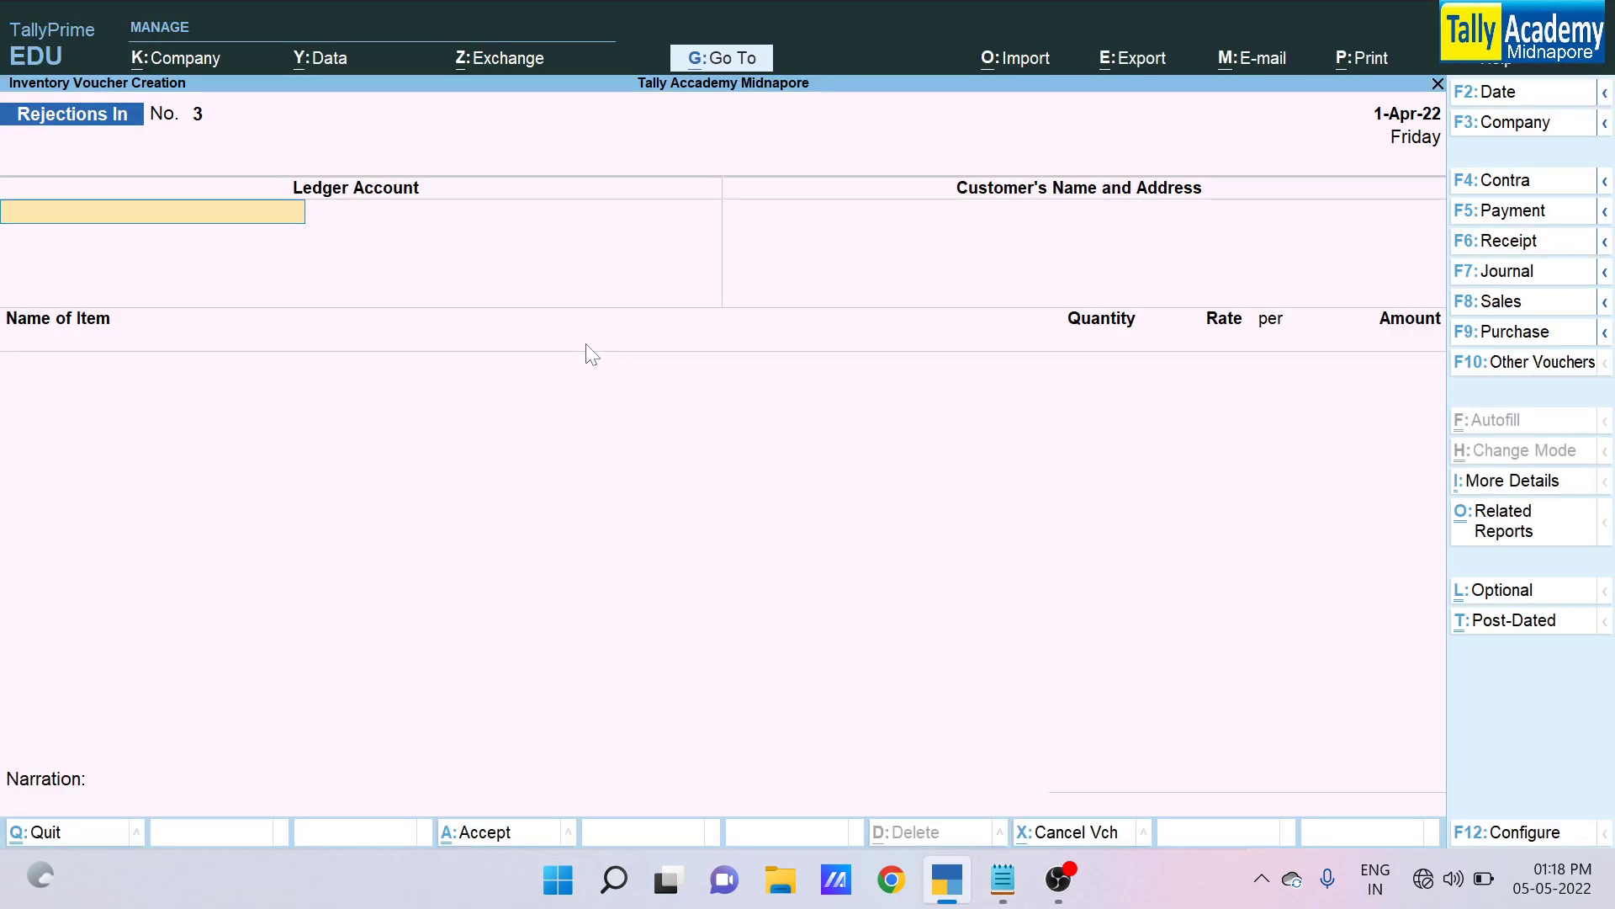
pyautogui.press('alt')
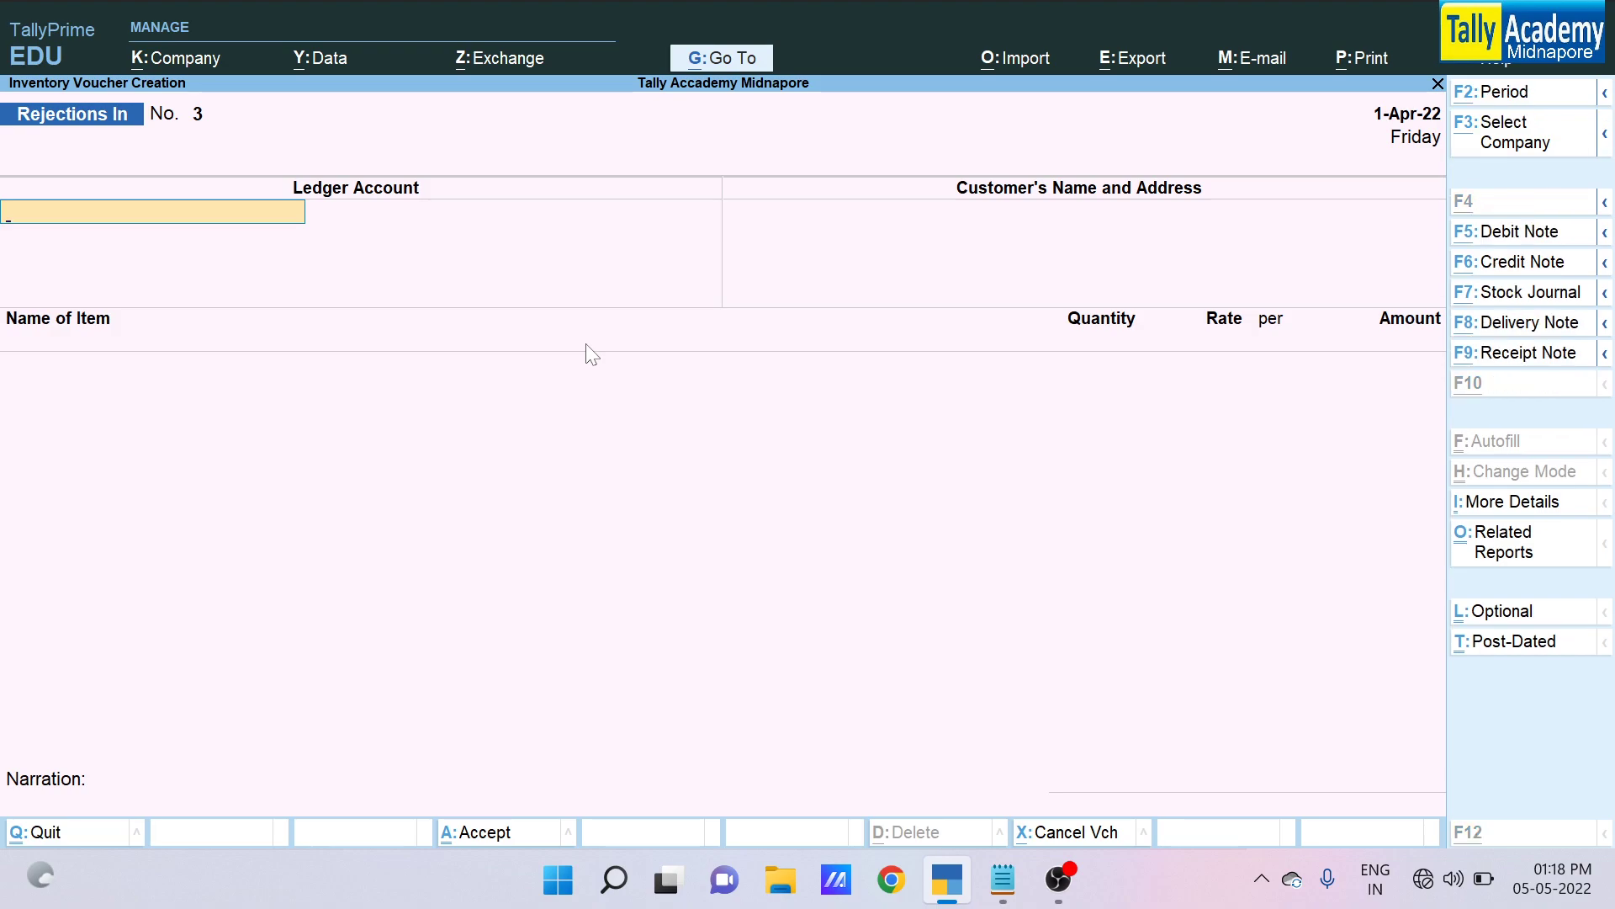
pyautogui.hotkey('alt', 'F6')
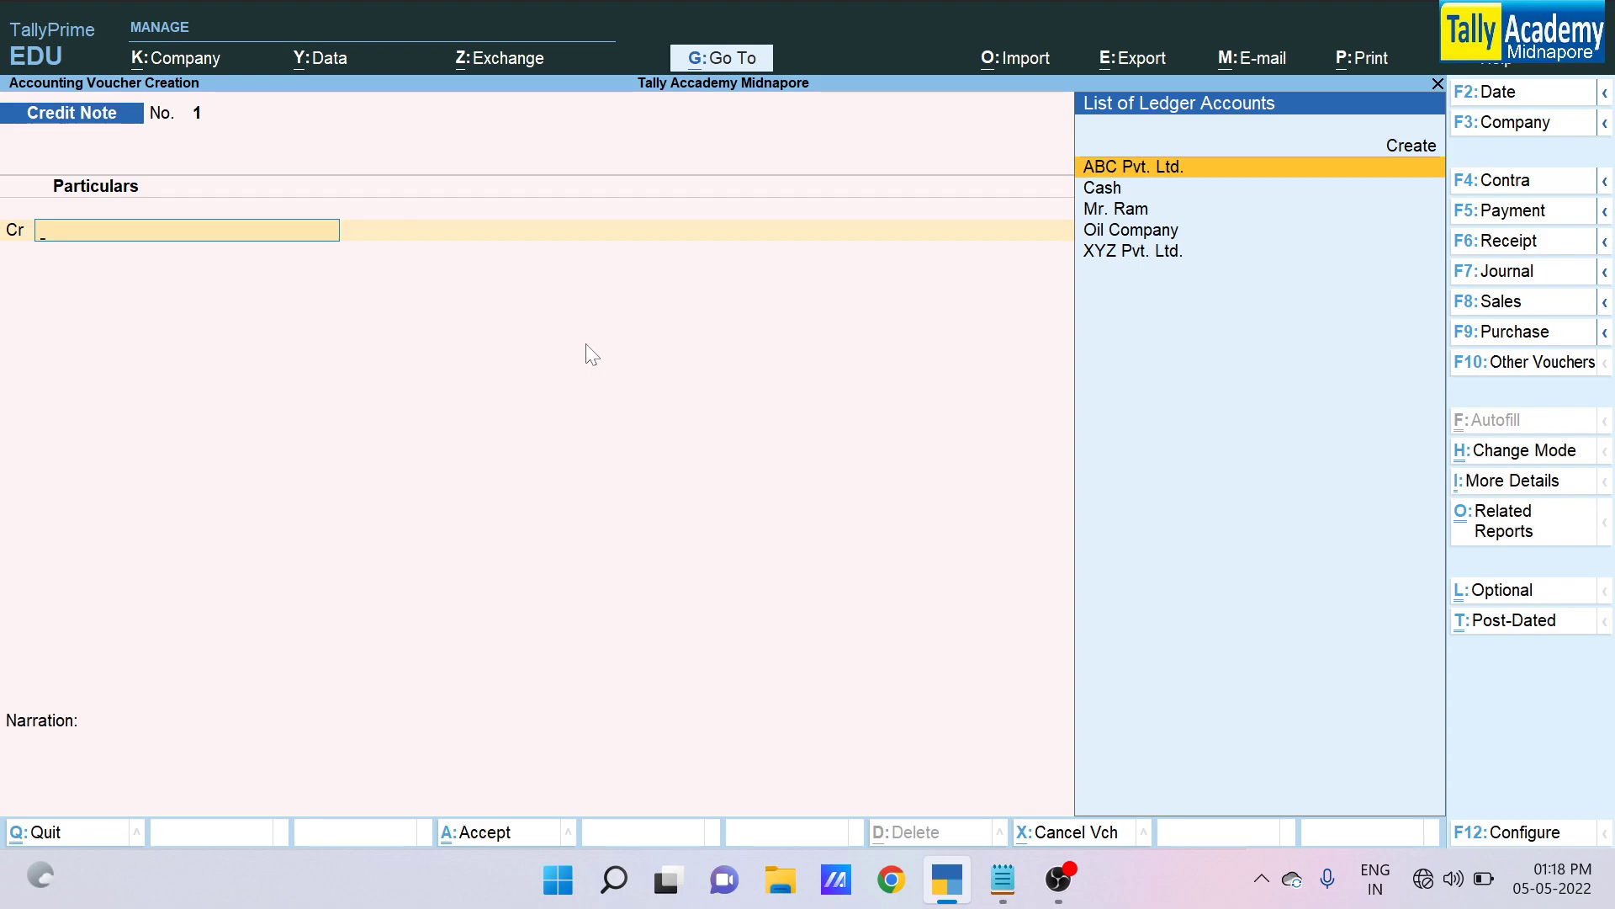
pyautogui.press('Return')
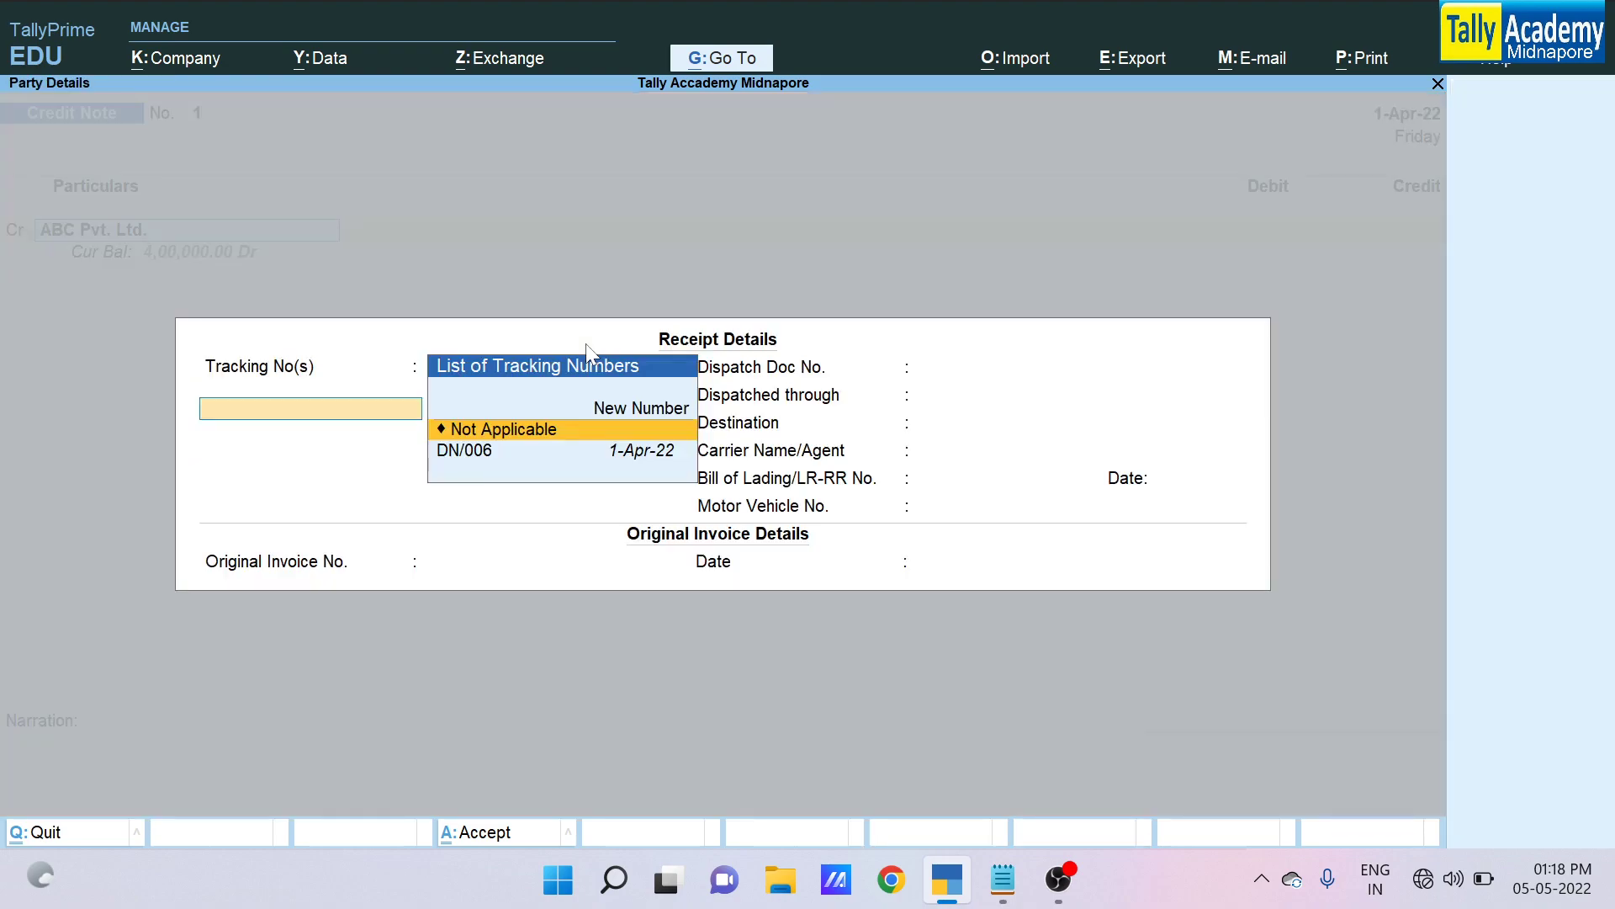
pyautogui.press('Escape')
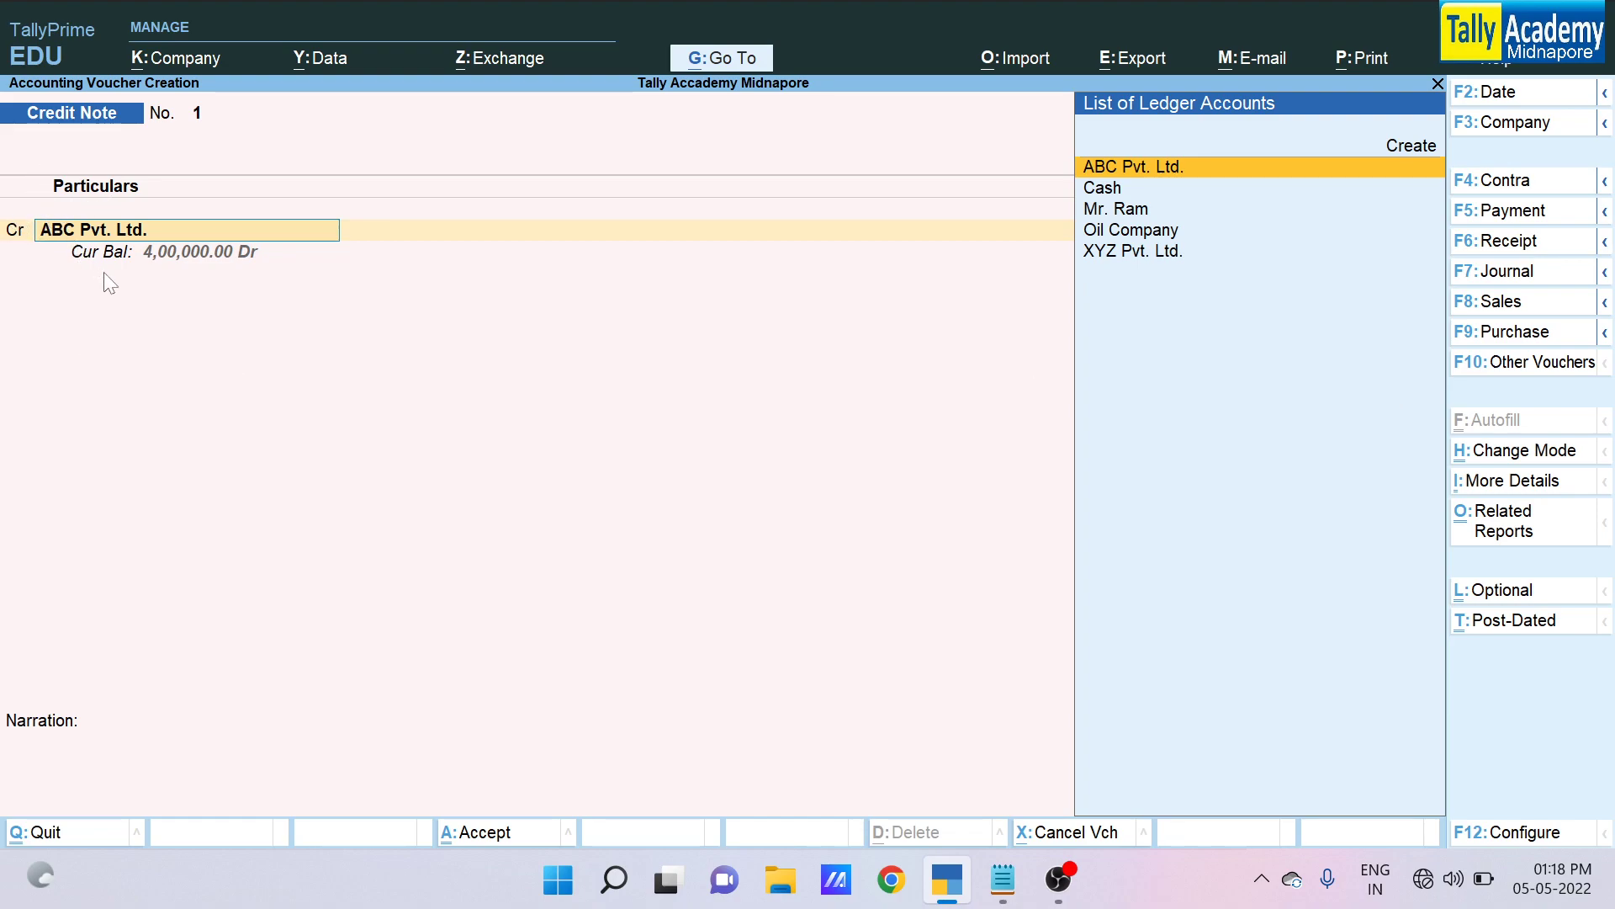
pyautogui.hotkey('ctrl', 'h')
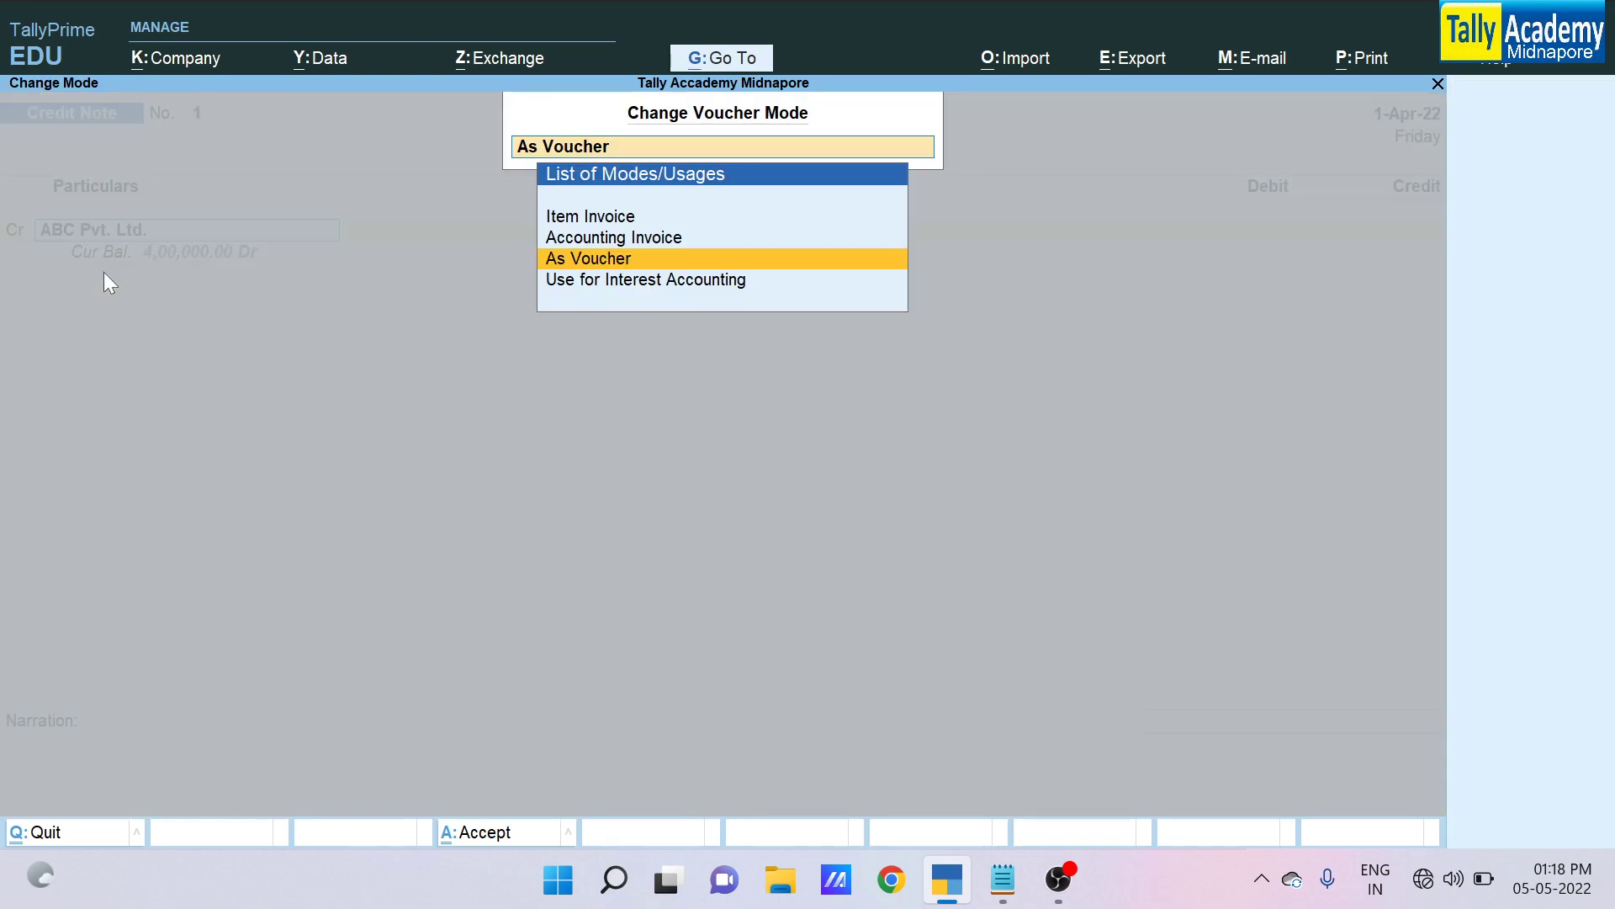
pyautogui.press('Up')
pyautogui.press('Up')
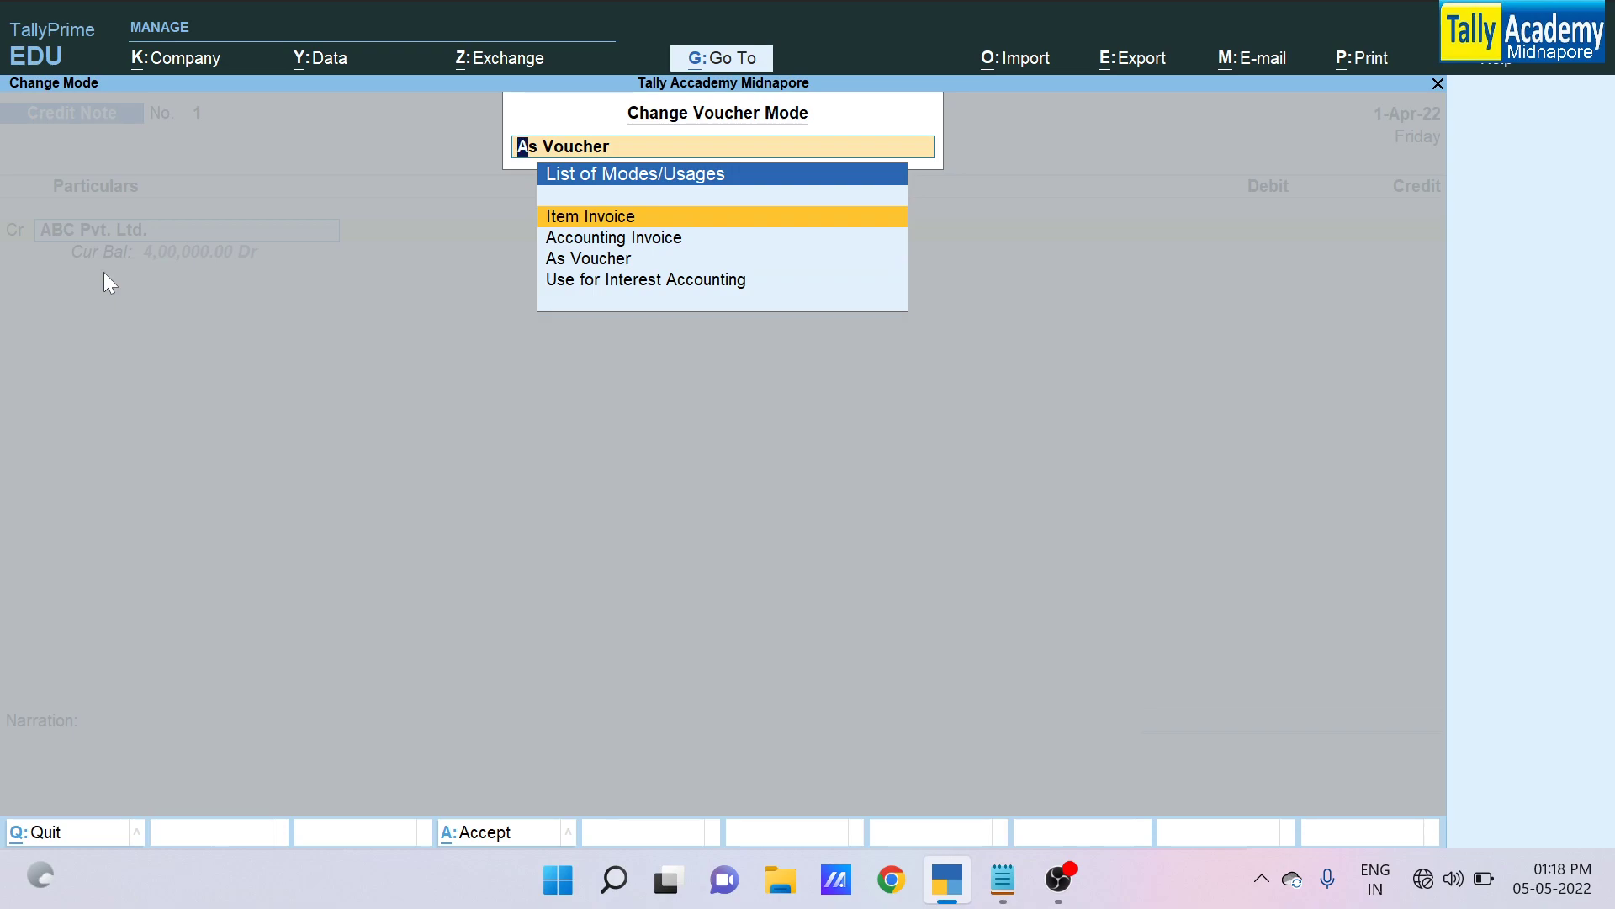
pyautogui.press('Return')
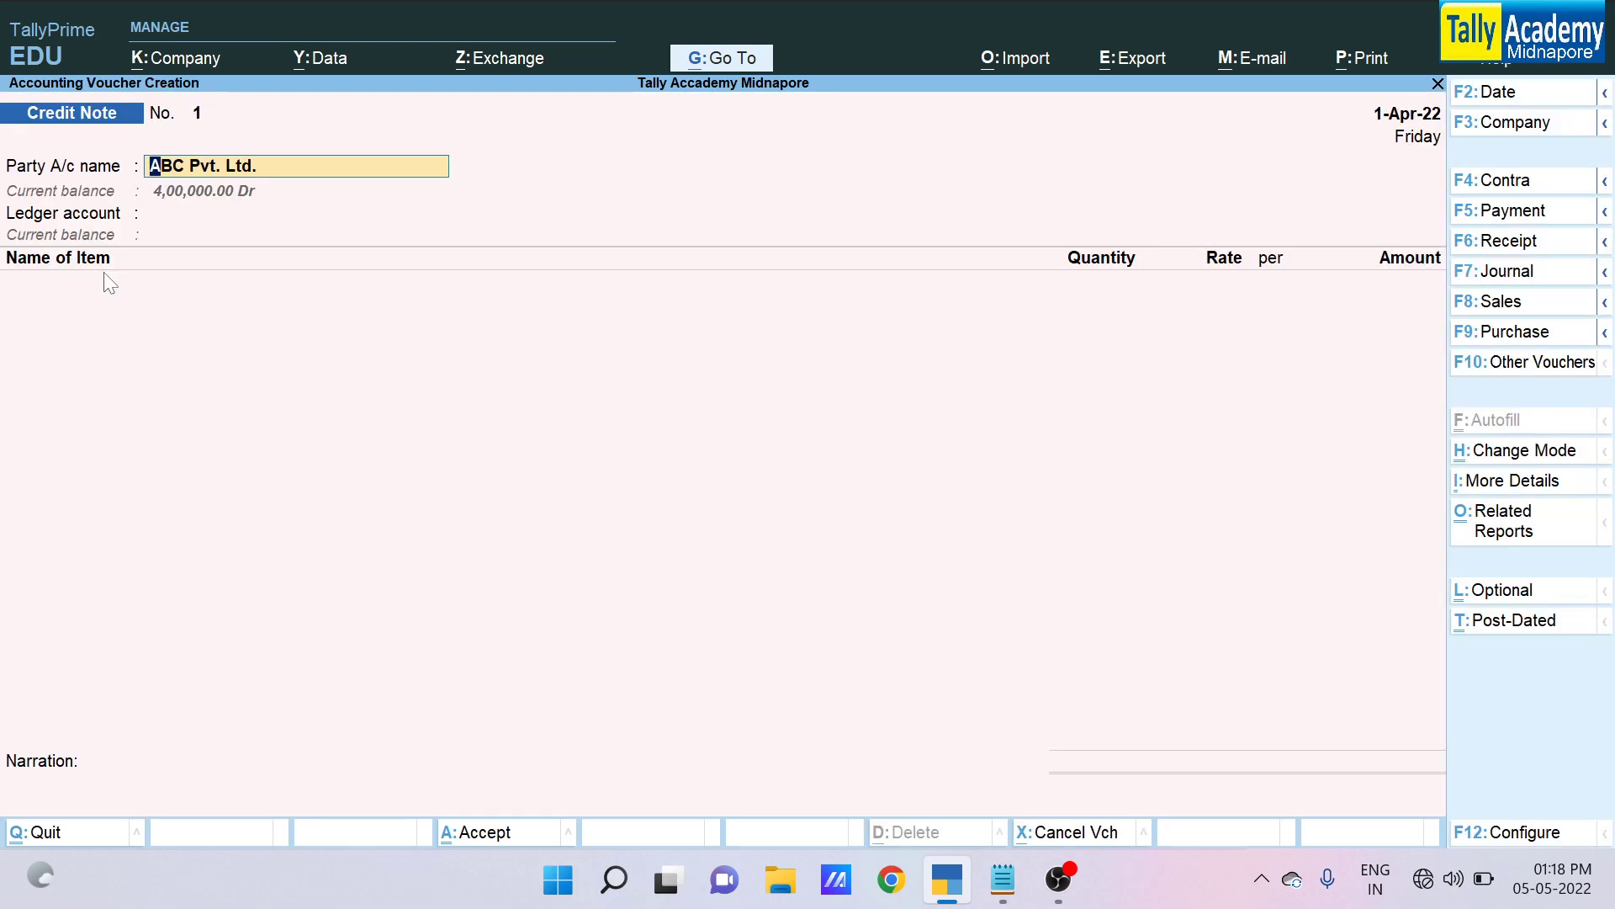
# Select tracking number DN/006 in the Credit Note's receipt details, leave the other fields blank, and accept the party details
pyautogui.press('Return')
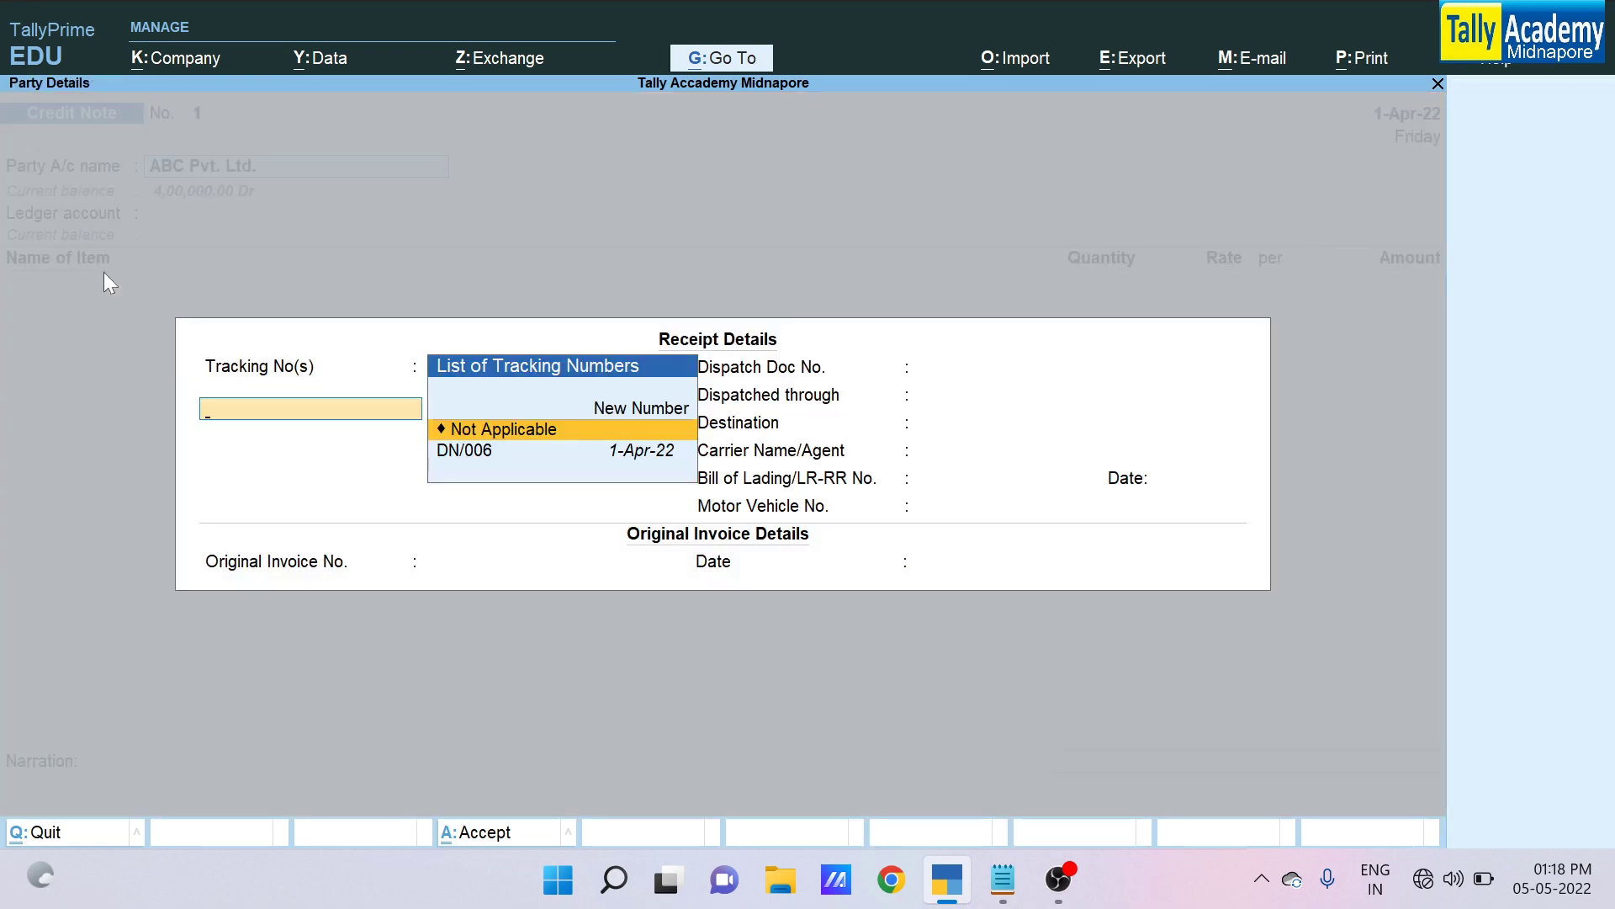
pyautogui.press('Down')
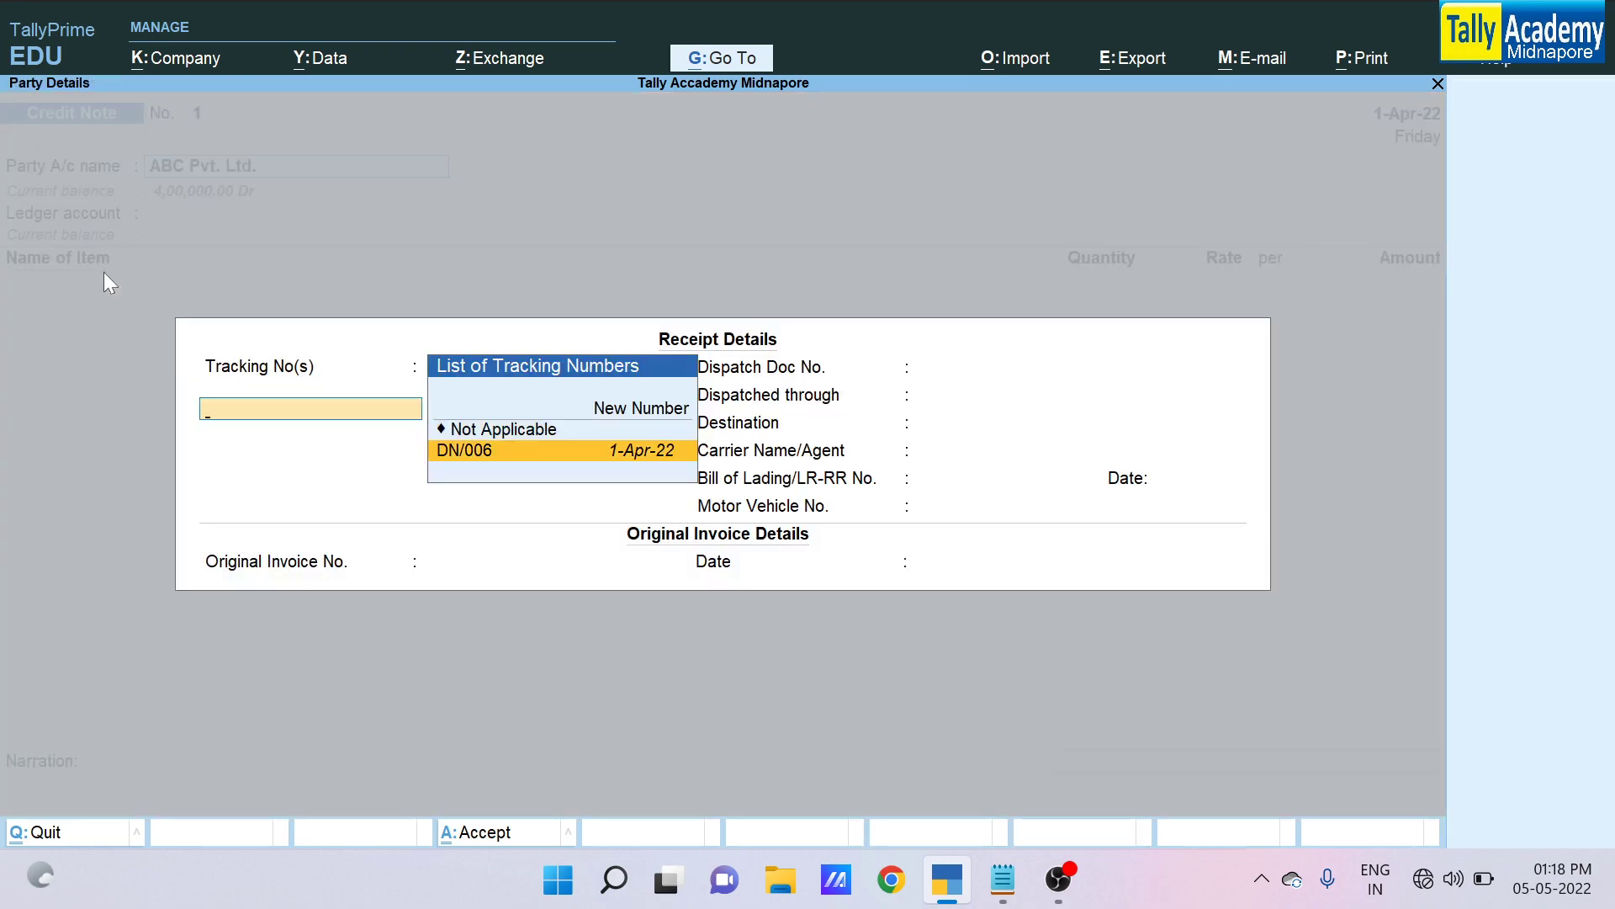
pyautogui.press('Return')
pyautogui.press('Return')
pyautogui.press('Return')
pyautogui.press('Return')
pyautogui.press('Return')
pyautogui.press('Return')
pyautogui.press('Return')
pyautogui.press('Return')
pyautogui.press('Return')
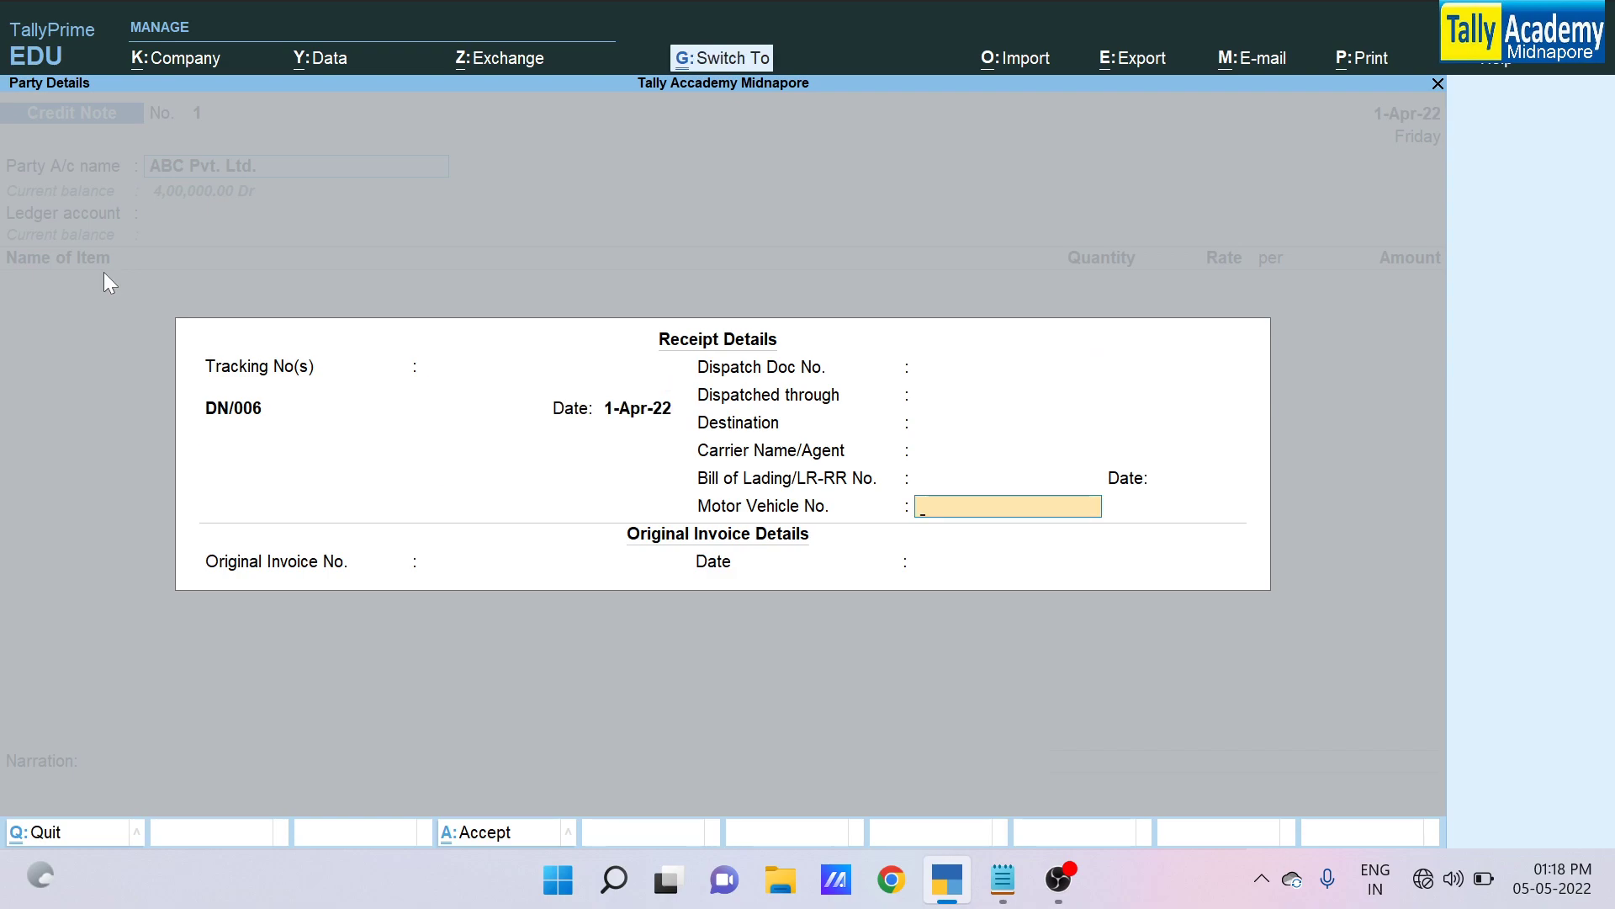
pyautogui.press('Return')
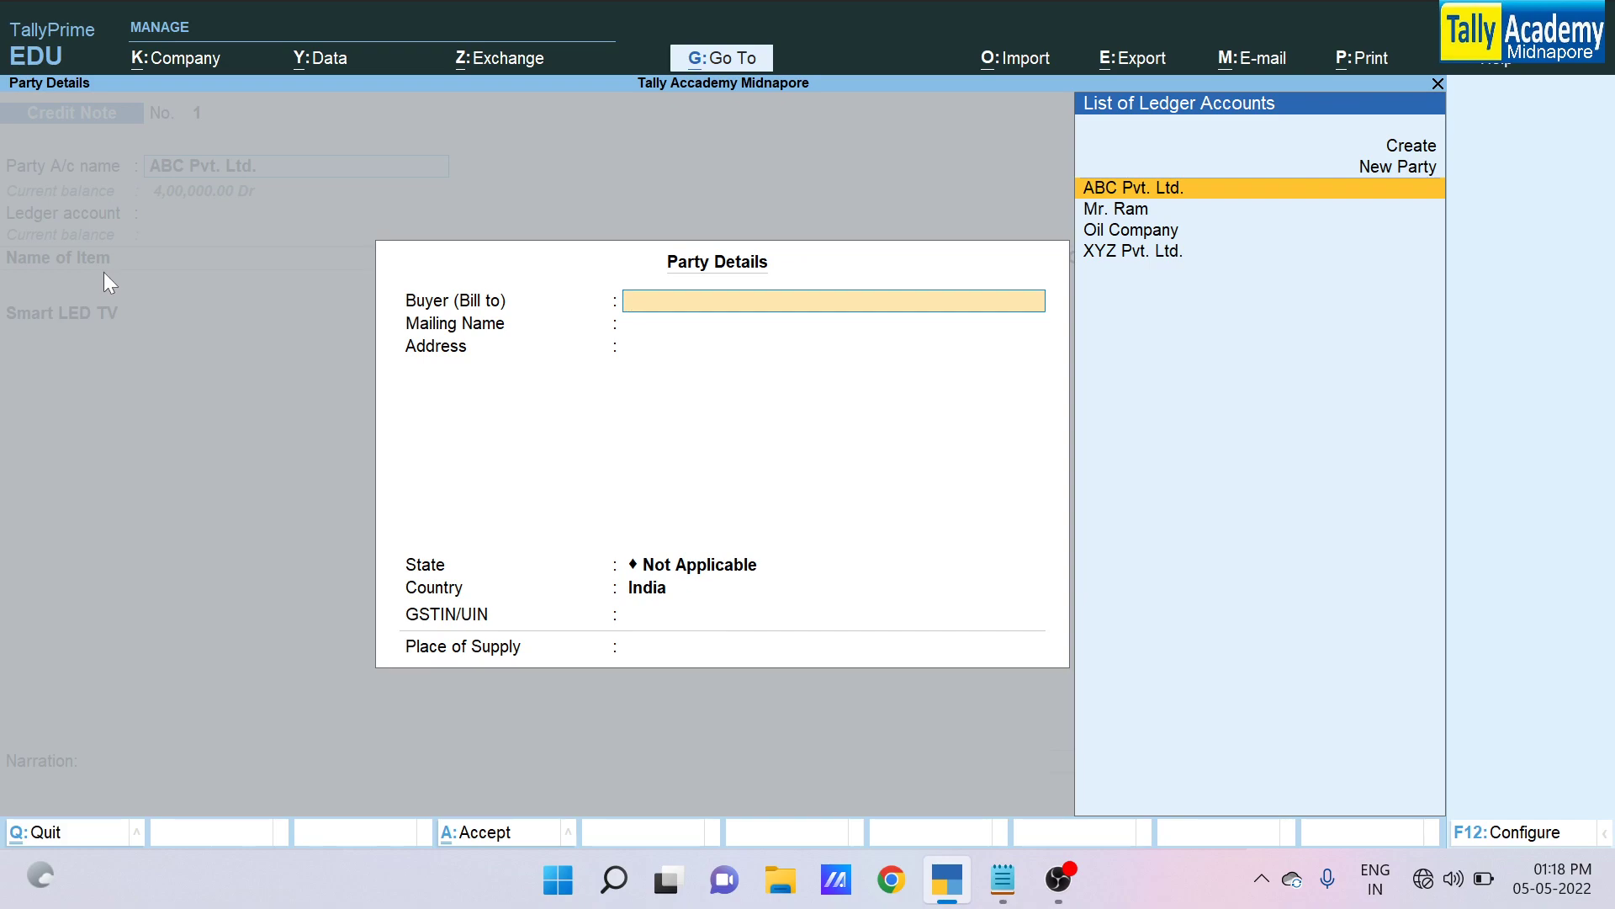
pyautogui.hotkey('ctrl', 'a')
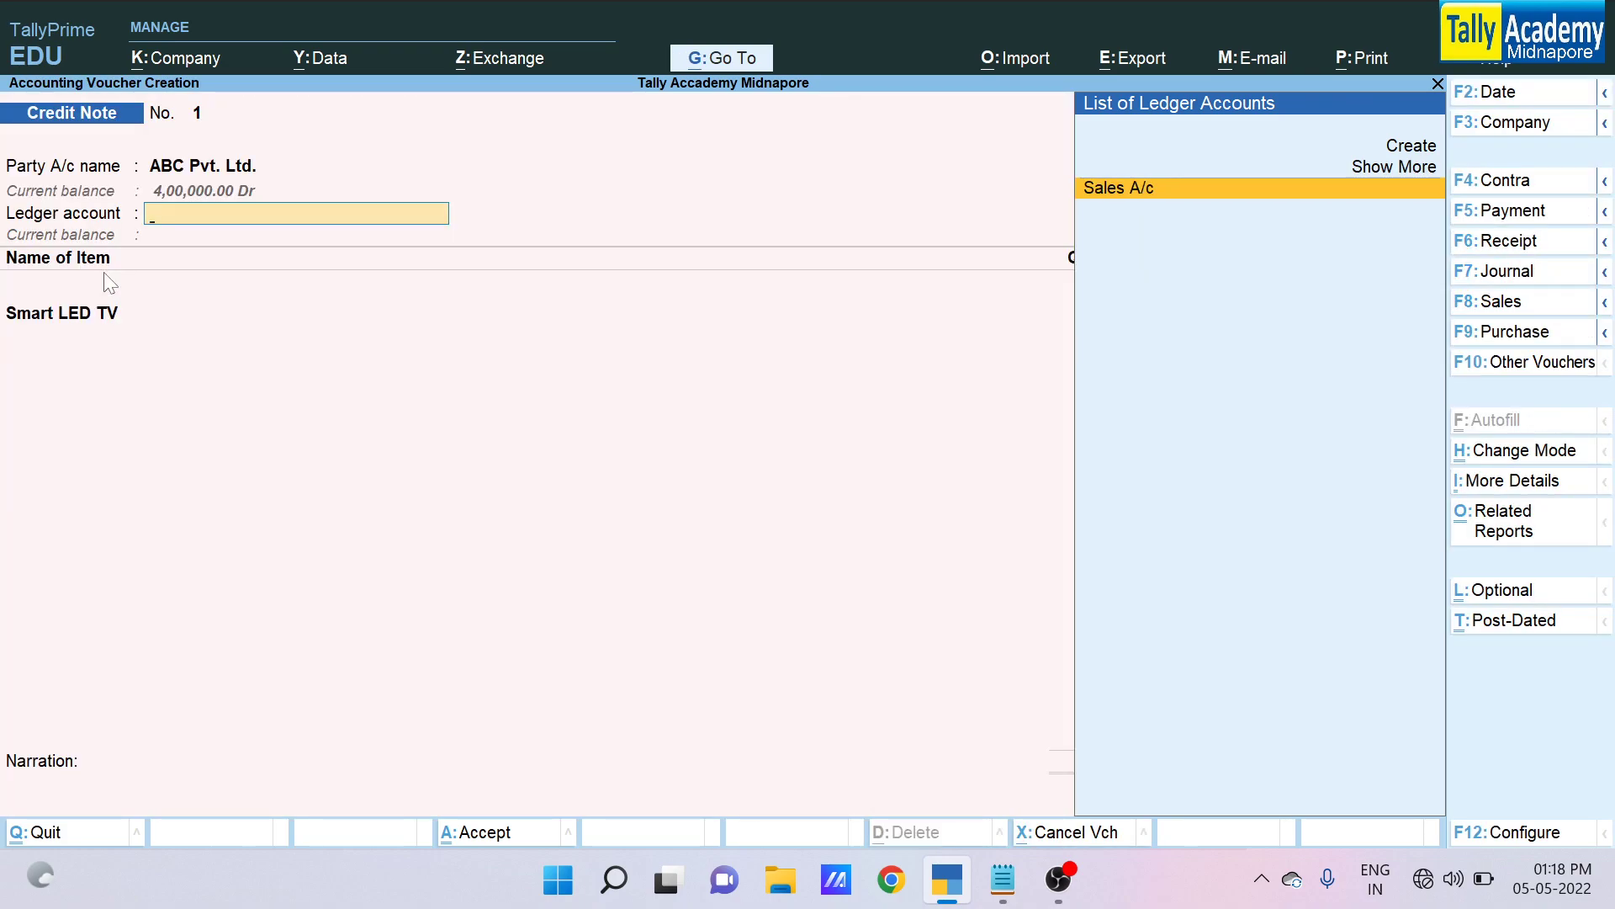
# Choose Sales A/c as the ledger account, keep the Smart LED TV line of 2 Pcs at 50,000.00, and end the item list
pyautogui.press('Return')
pyautogui.press('Return')
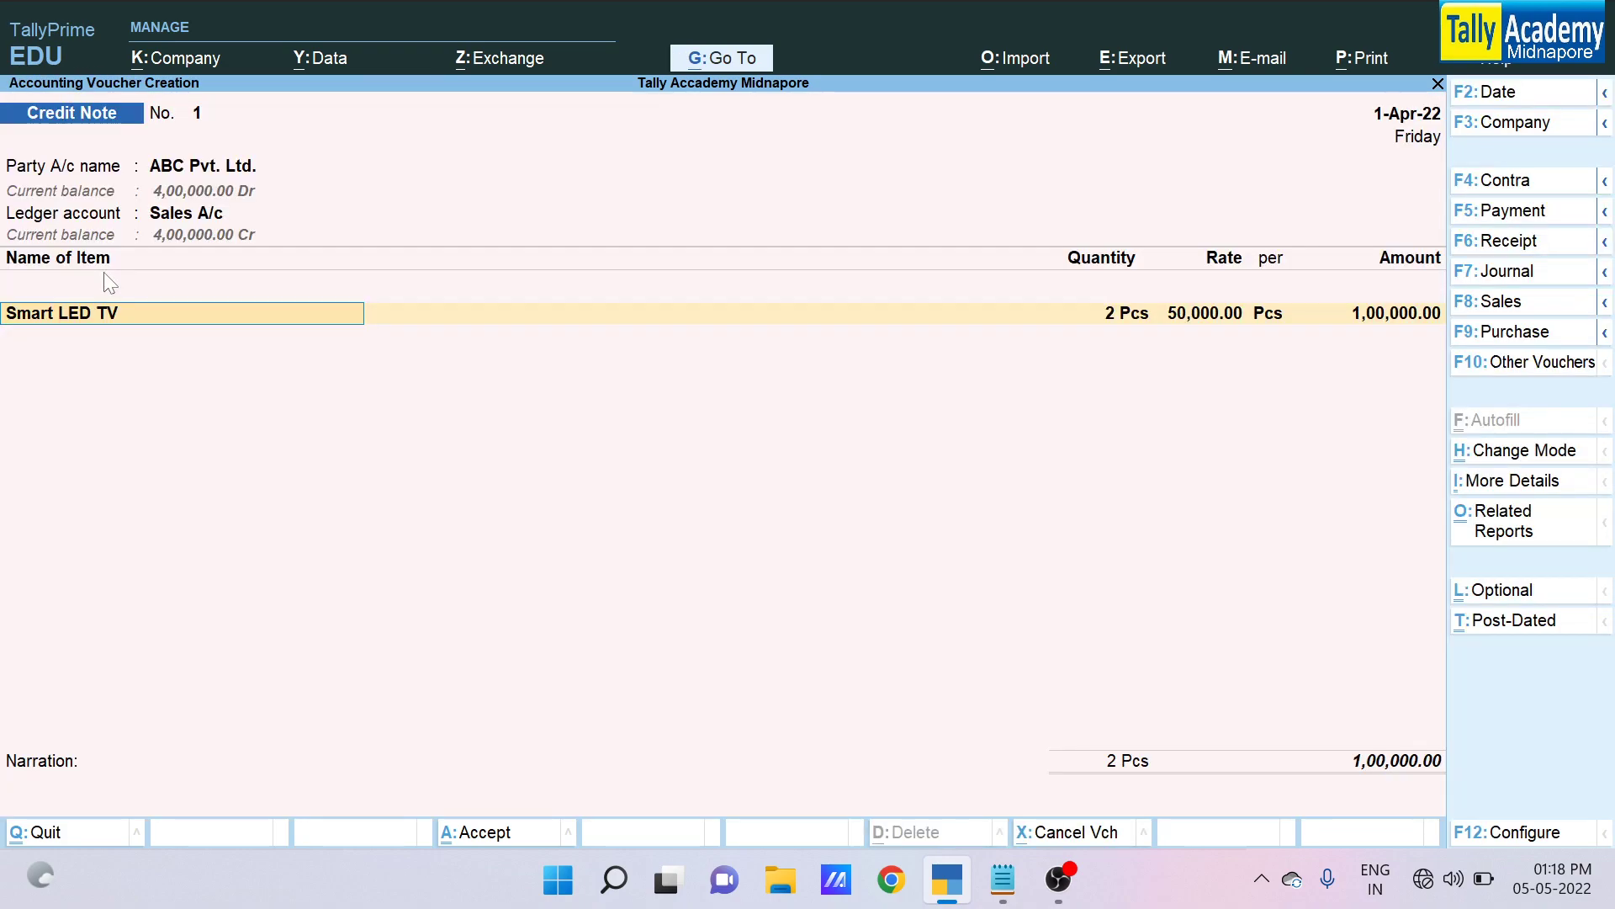
pyautogui.press('Return')
pyautogui.press('Return')
pyautogui.press('Return')
pyautogui.press('Return')
pyautogui.press('Return')
pyautogui.press('Return')
pyautogui.press('Return')
pyautogui.press('Return')
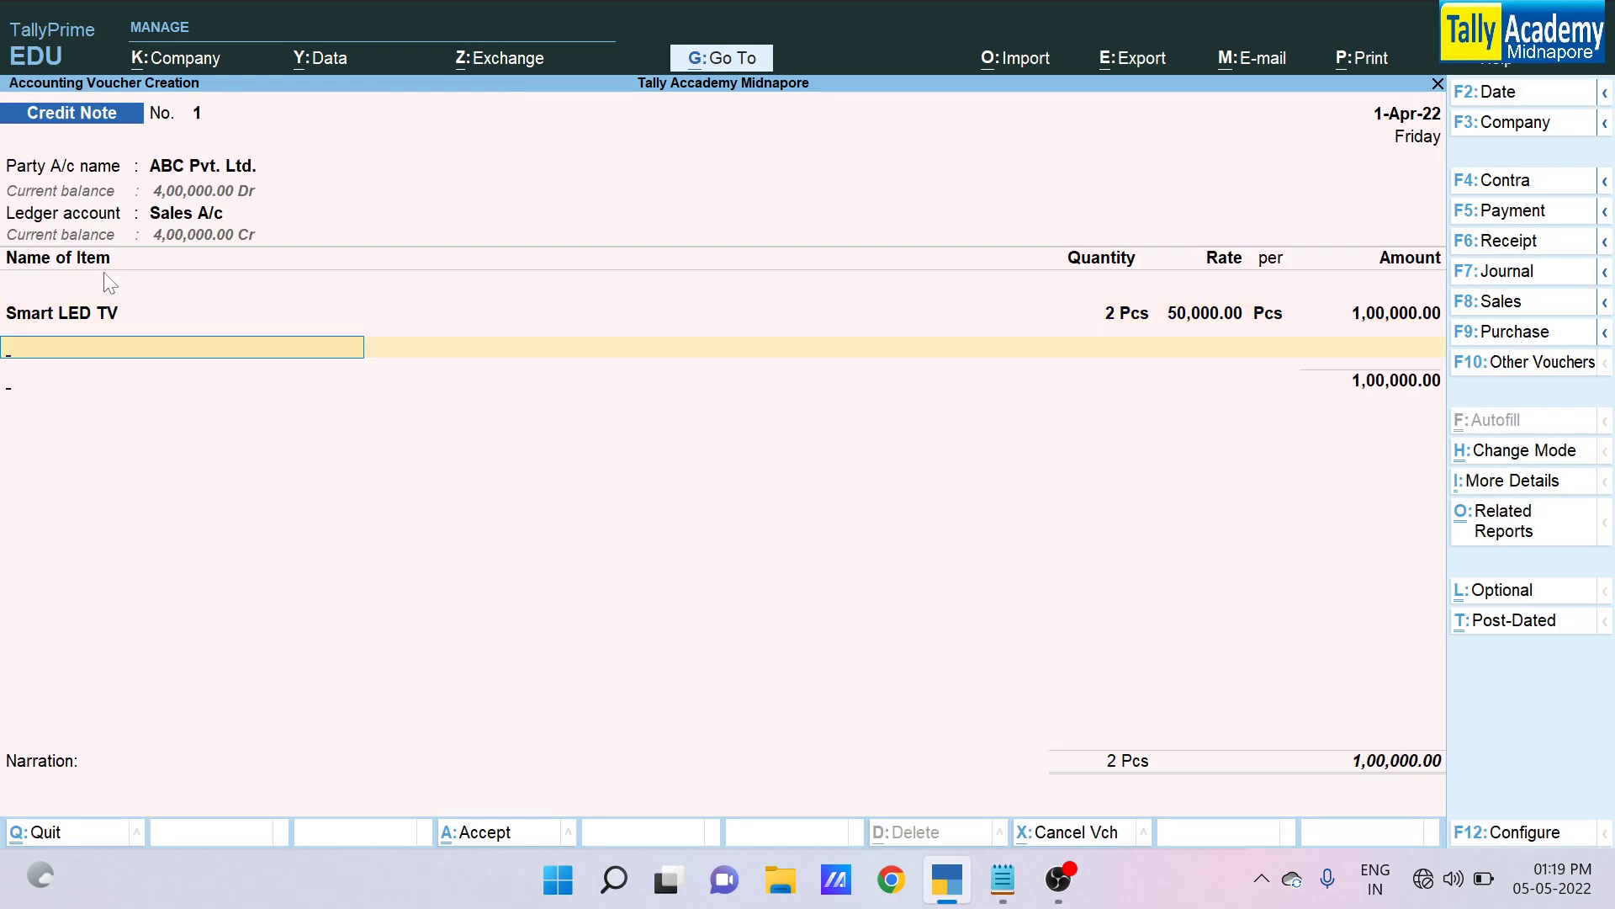
pyautogui.press('Return')
pyautogui.press('Up')
pyautogui.press('Return')
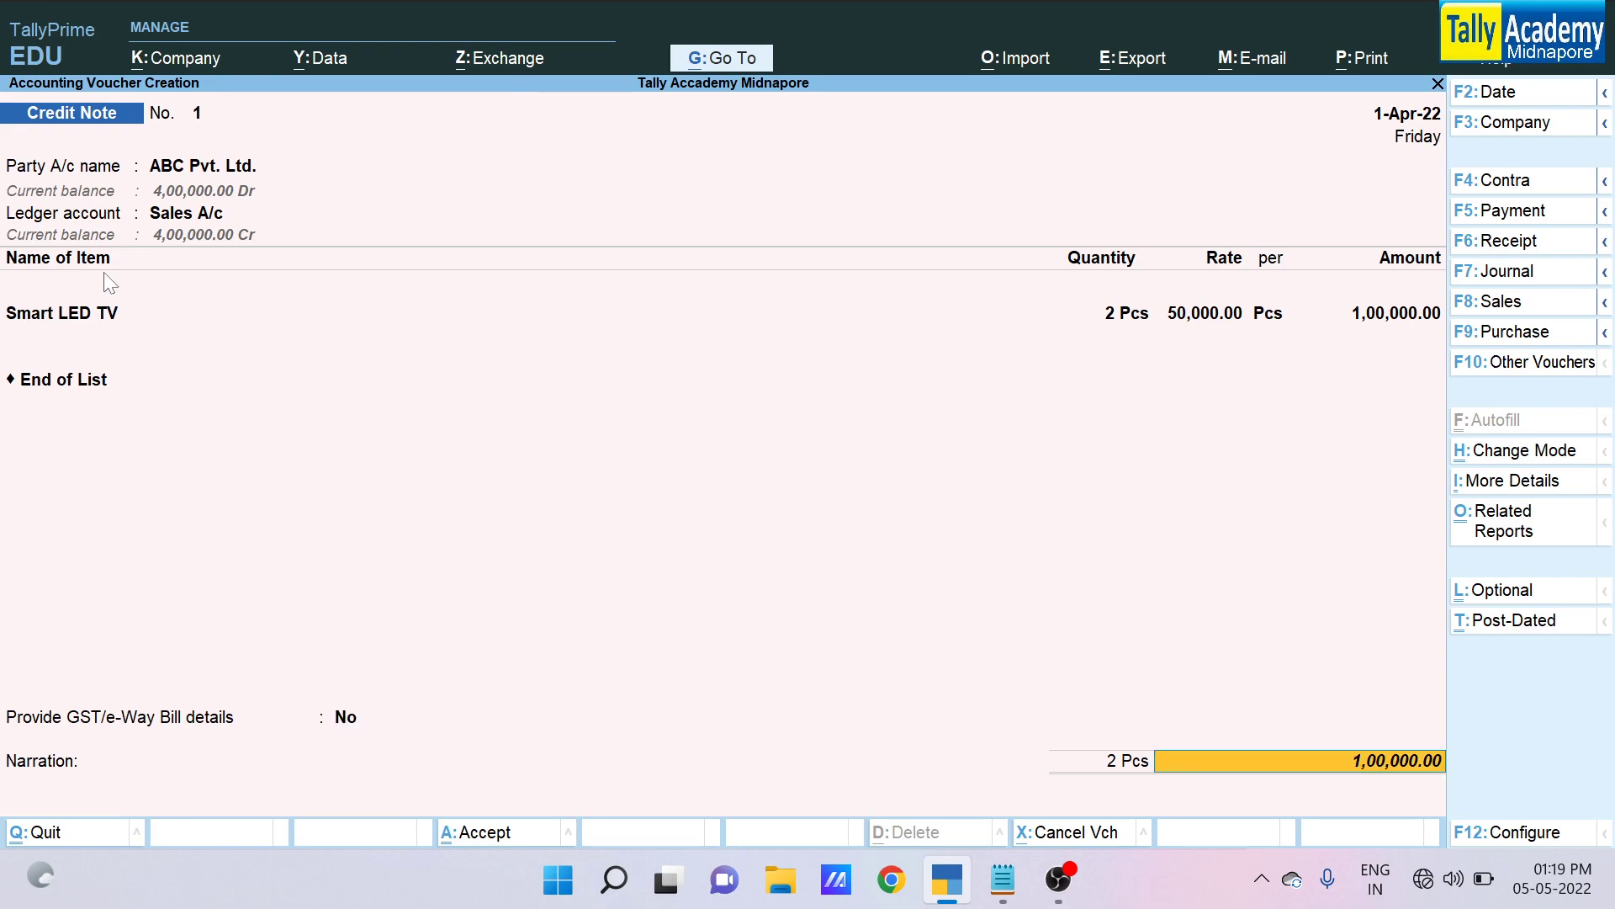
# Leave GST/e-Way Bill details at No, allocate 1,00,000.00 Cr as Agst Ref to Inv/005, and save the Credit Note without narration
pyautogui.press('Return')
pyautogui.press('Return')
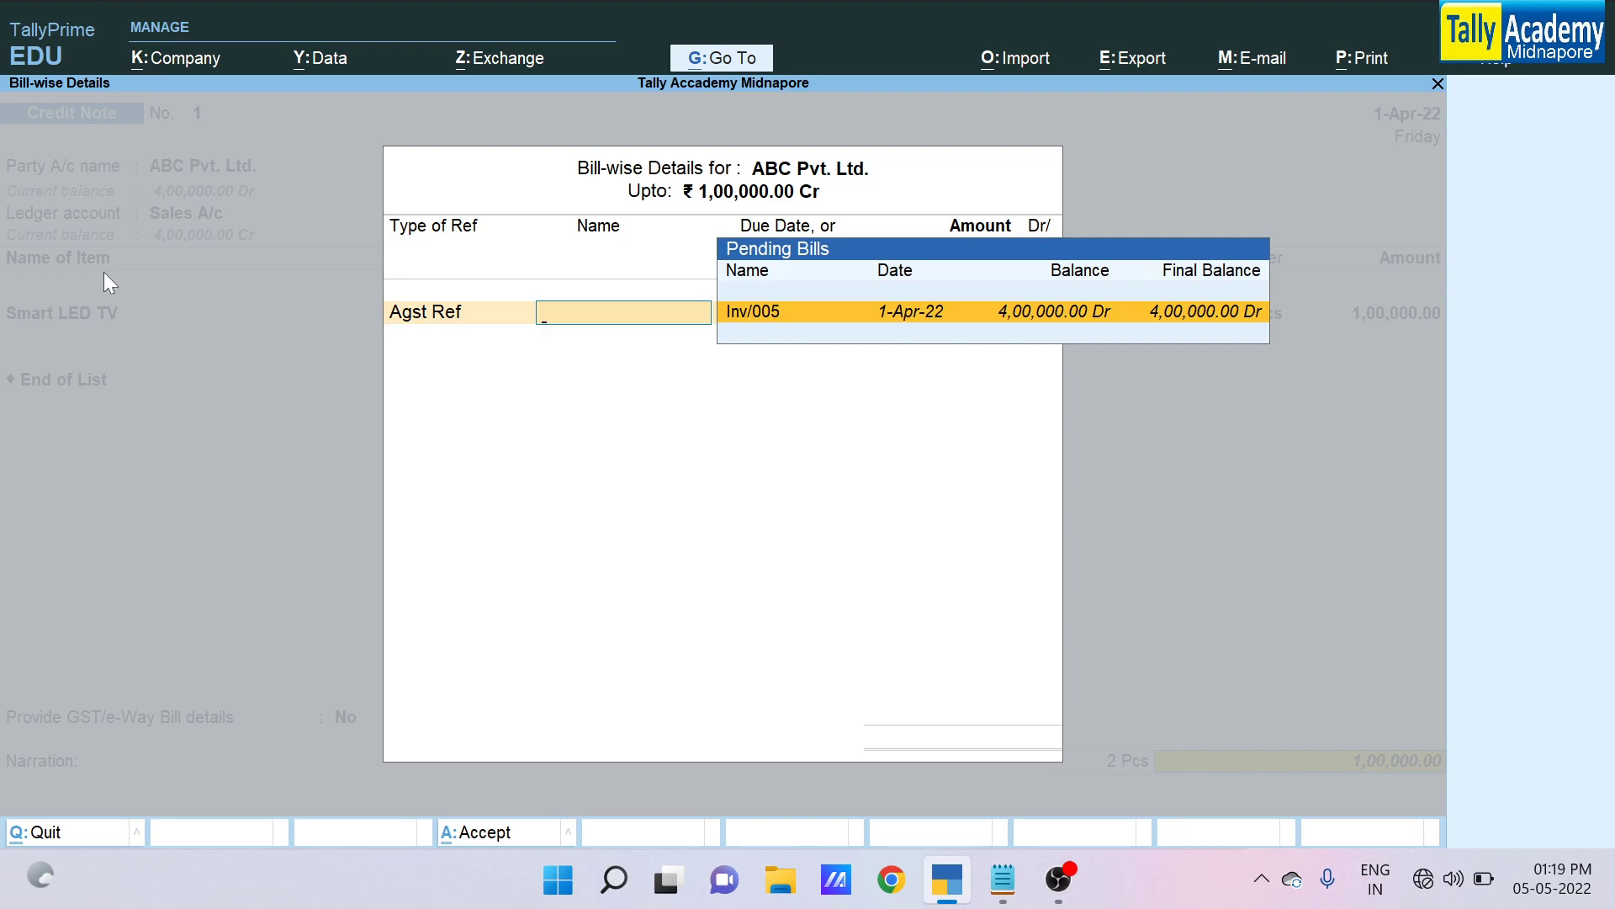
pyautogui.press('Return')
pyautogui.press('Return')
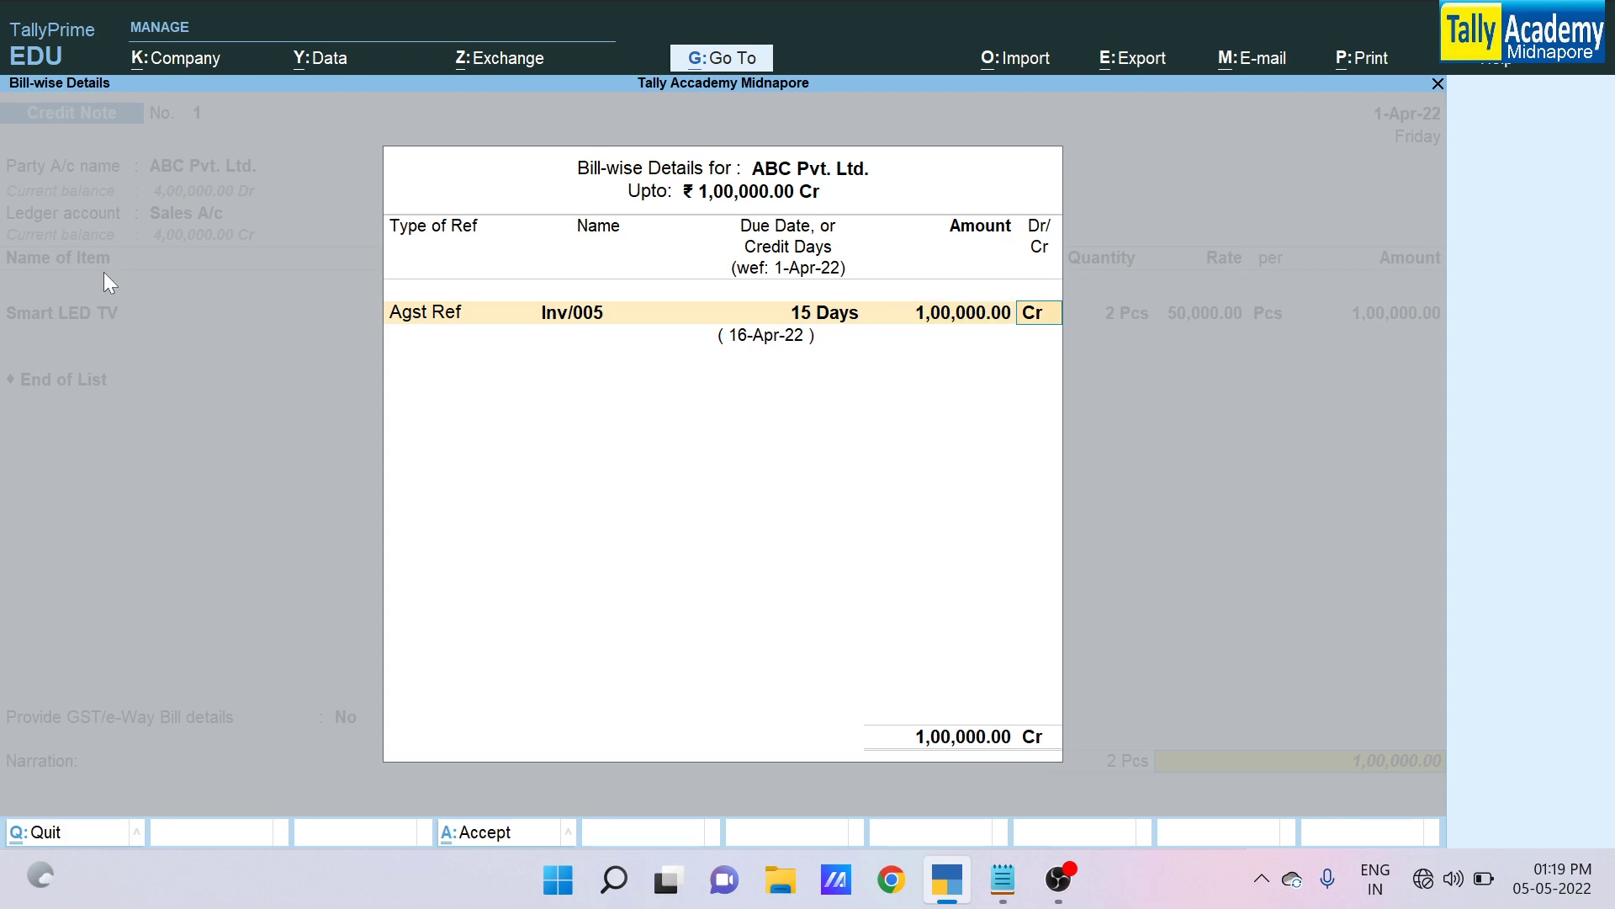
pyautogui.press('Return')
pyautogui.press('Return')
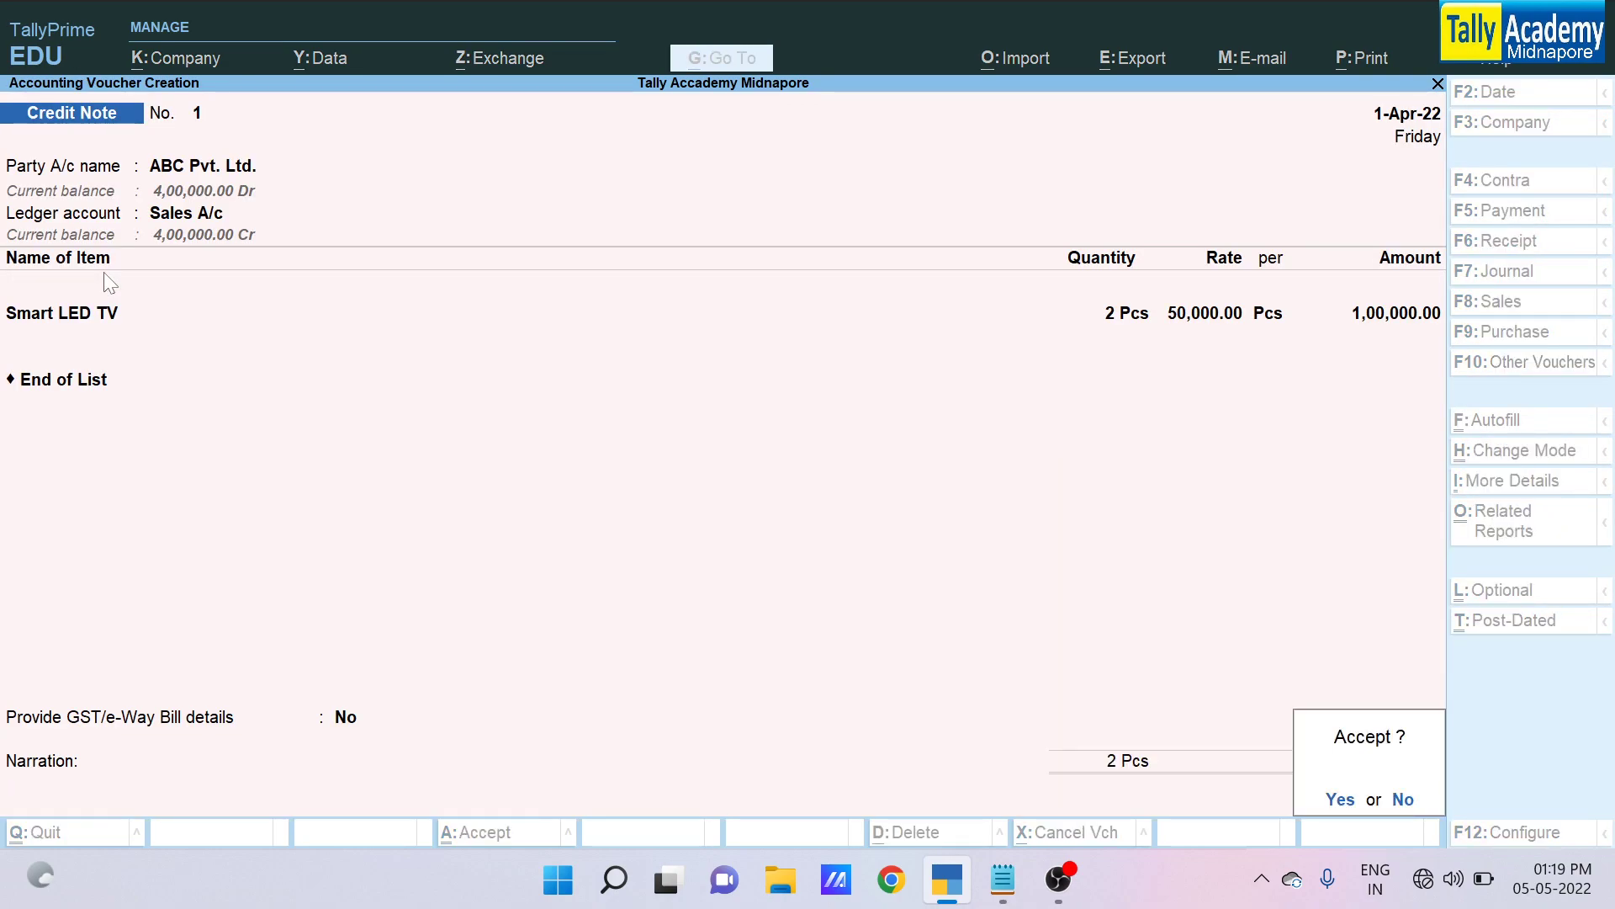
pyautogui.press('Return')
# Return to the Gateway of Tally and open the Stock Summary report
pyautogui.press('Escape')
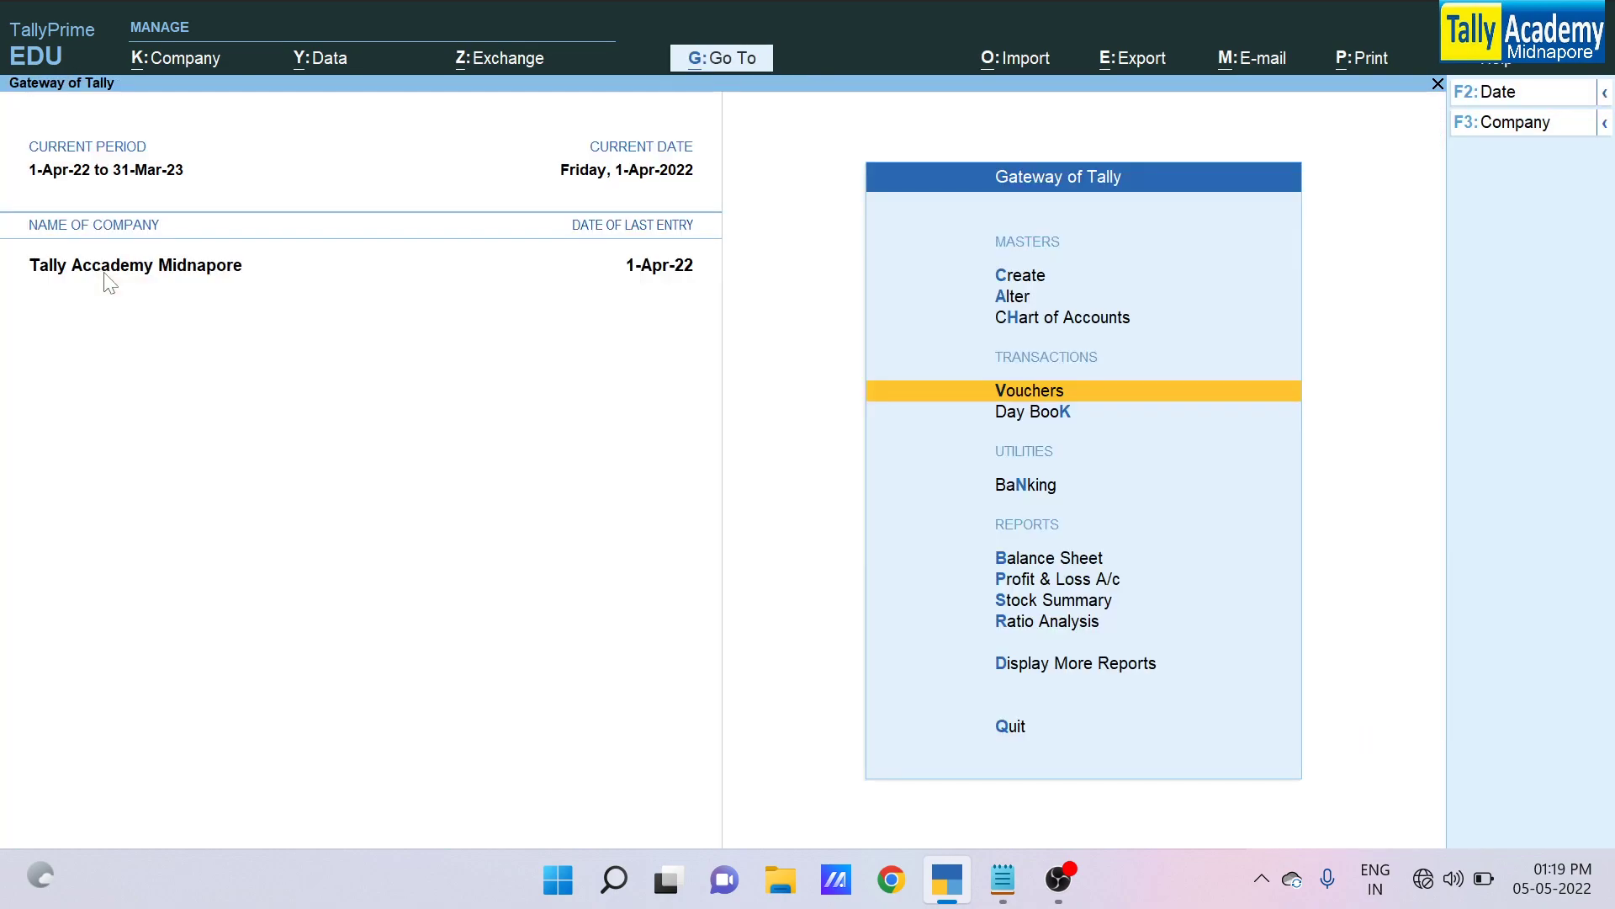
pyautogui.press('s')
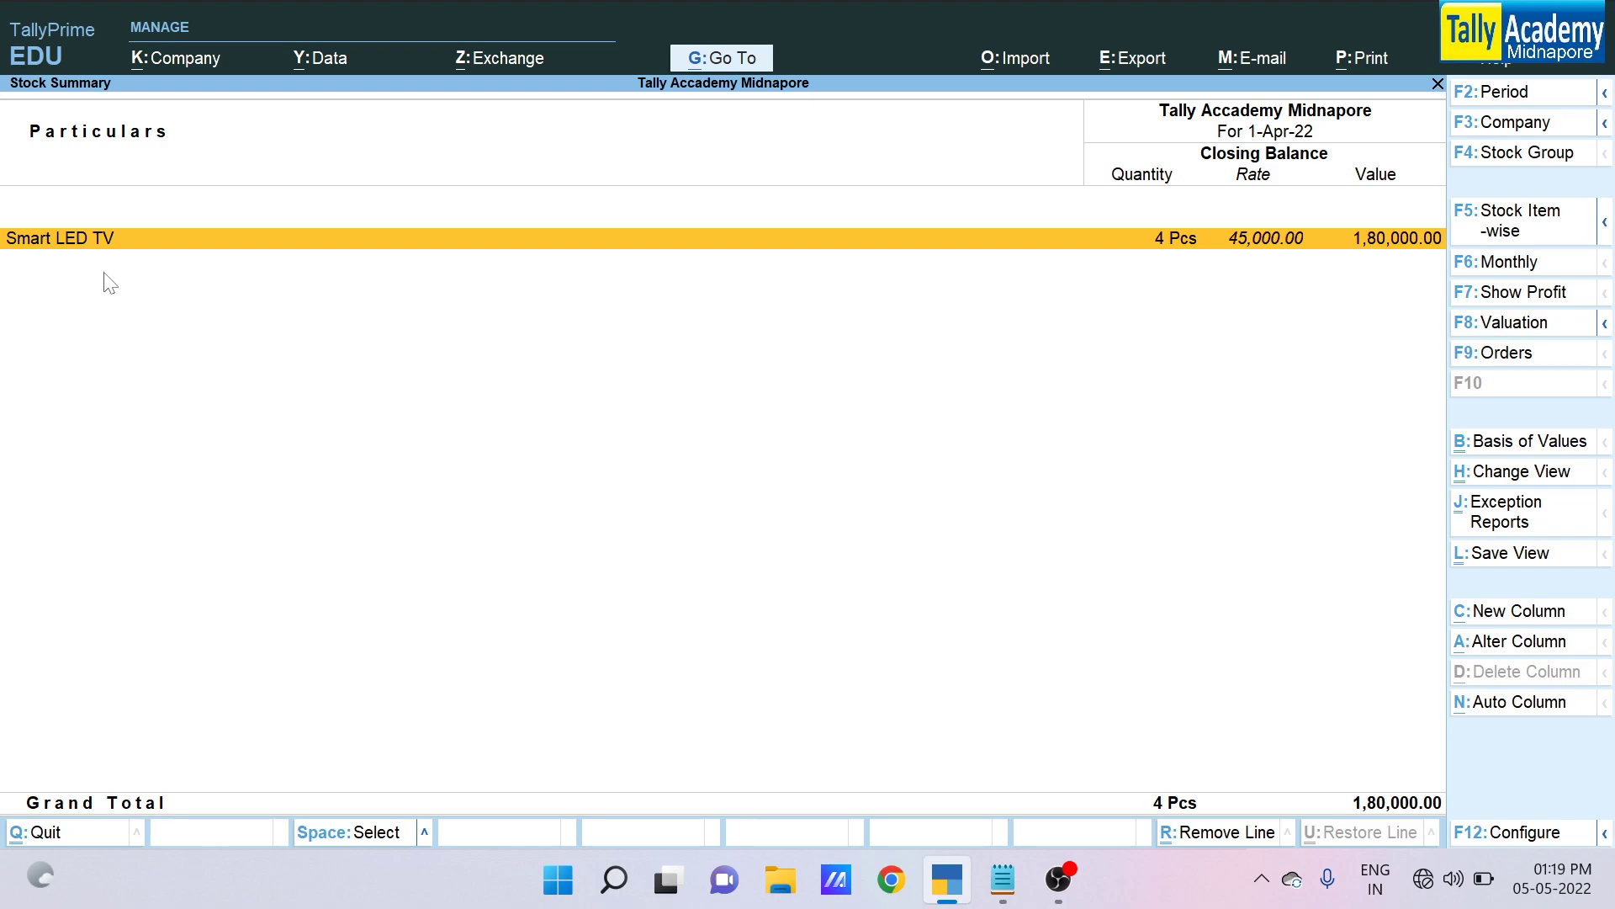
# Close the Stock Summary report and return to the Create entry in the Gateway of Tally
pyautogui.press('Escape')
pyautogui.press('Up')
pyautogui.press('Up')
pyautogui.press('Up')
pyautogui.press('Up')
pyautogui.press('Up')
pyautogui.press('Up')
pyautogui.press('Up')
pyautogui.press('Up')
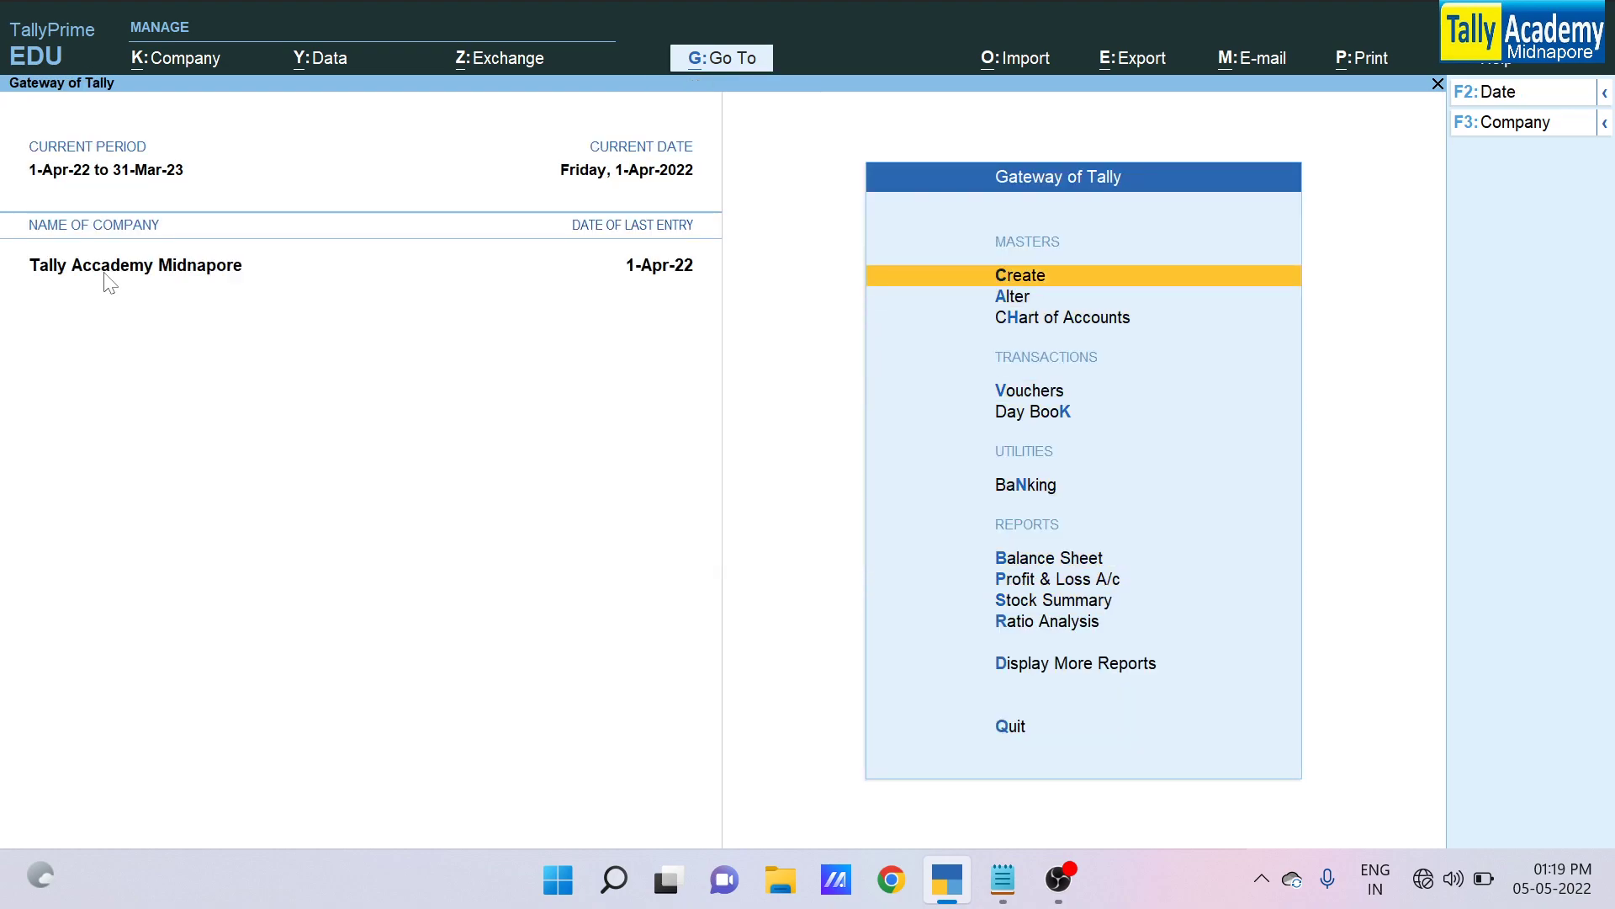
# Switch to Notepad to review the remaining Sales Cycle vouchers after Credit Note, and return to TallyPrime
pyautogui.hotkey('alt', 'Tab')
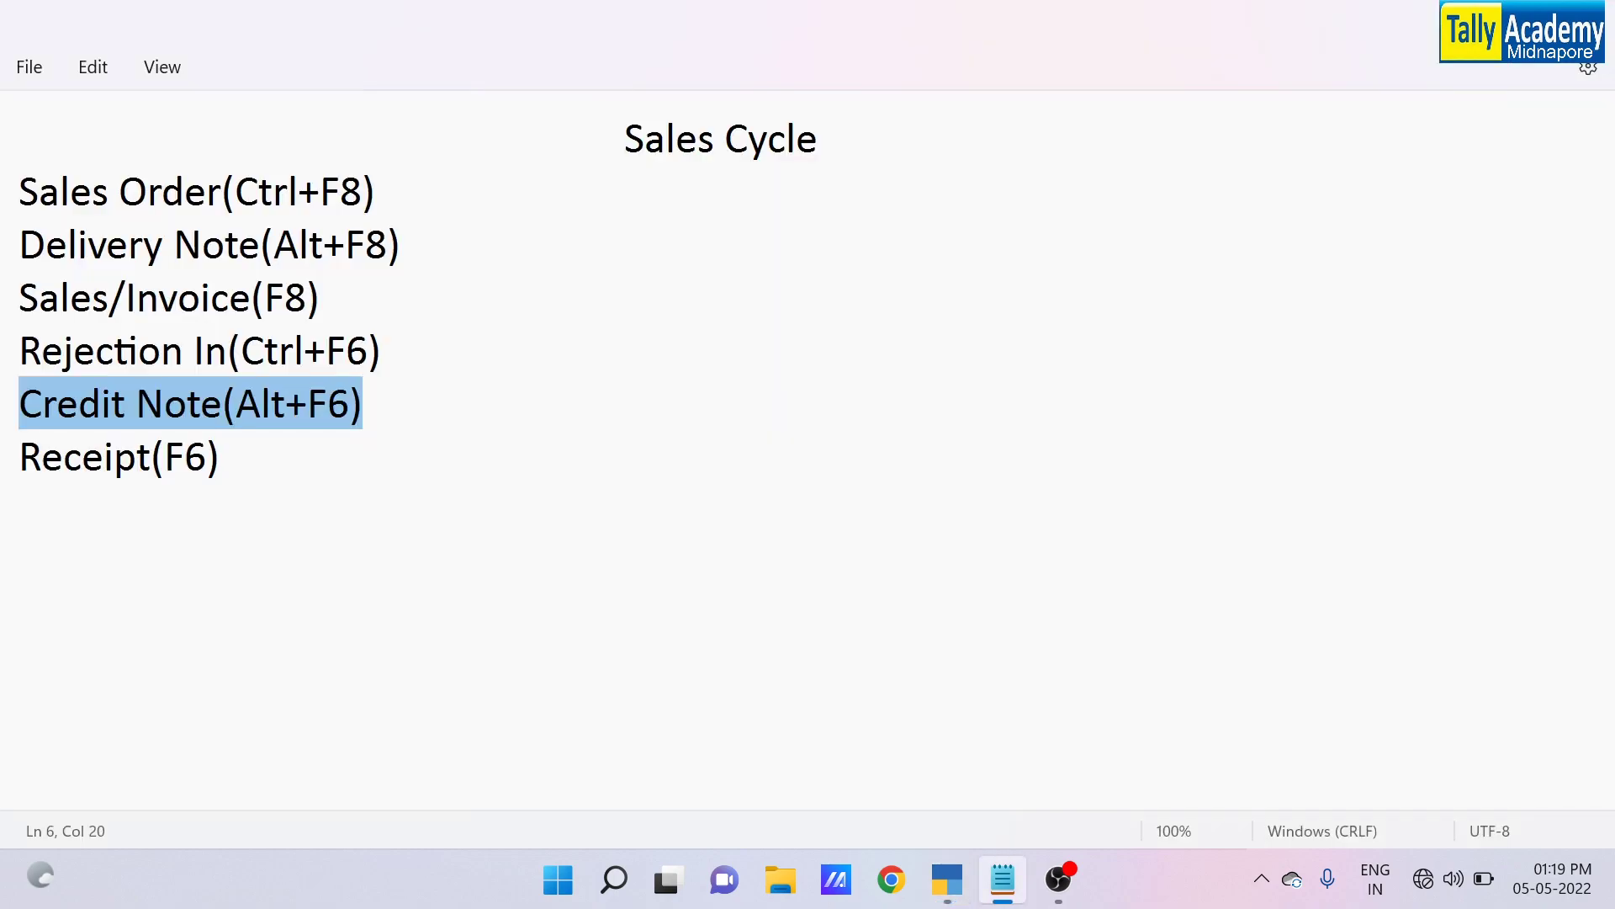
pyautogui.press('Right')
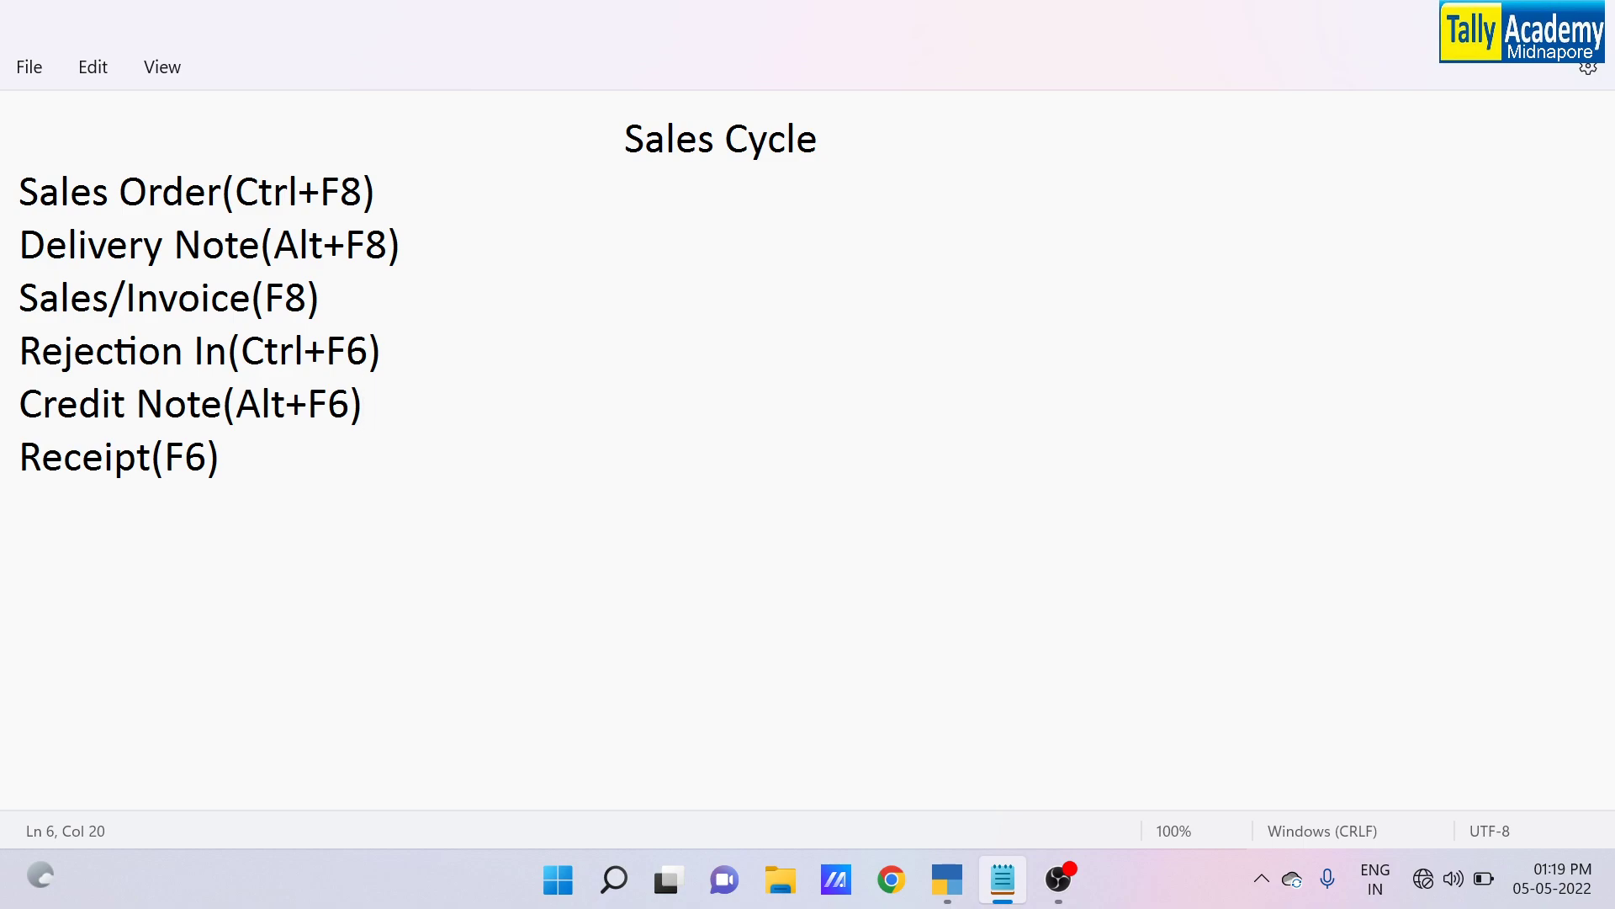
pyautogui.hotkey('alt', 'Tab')
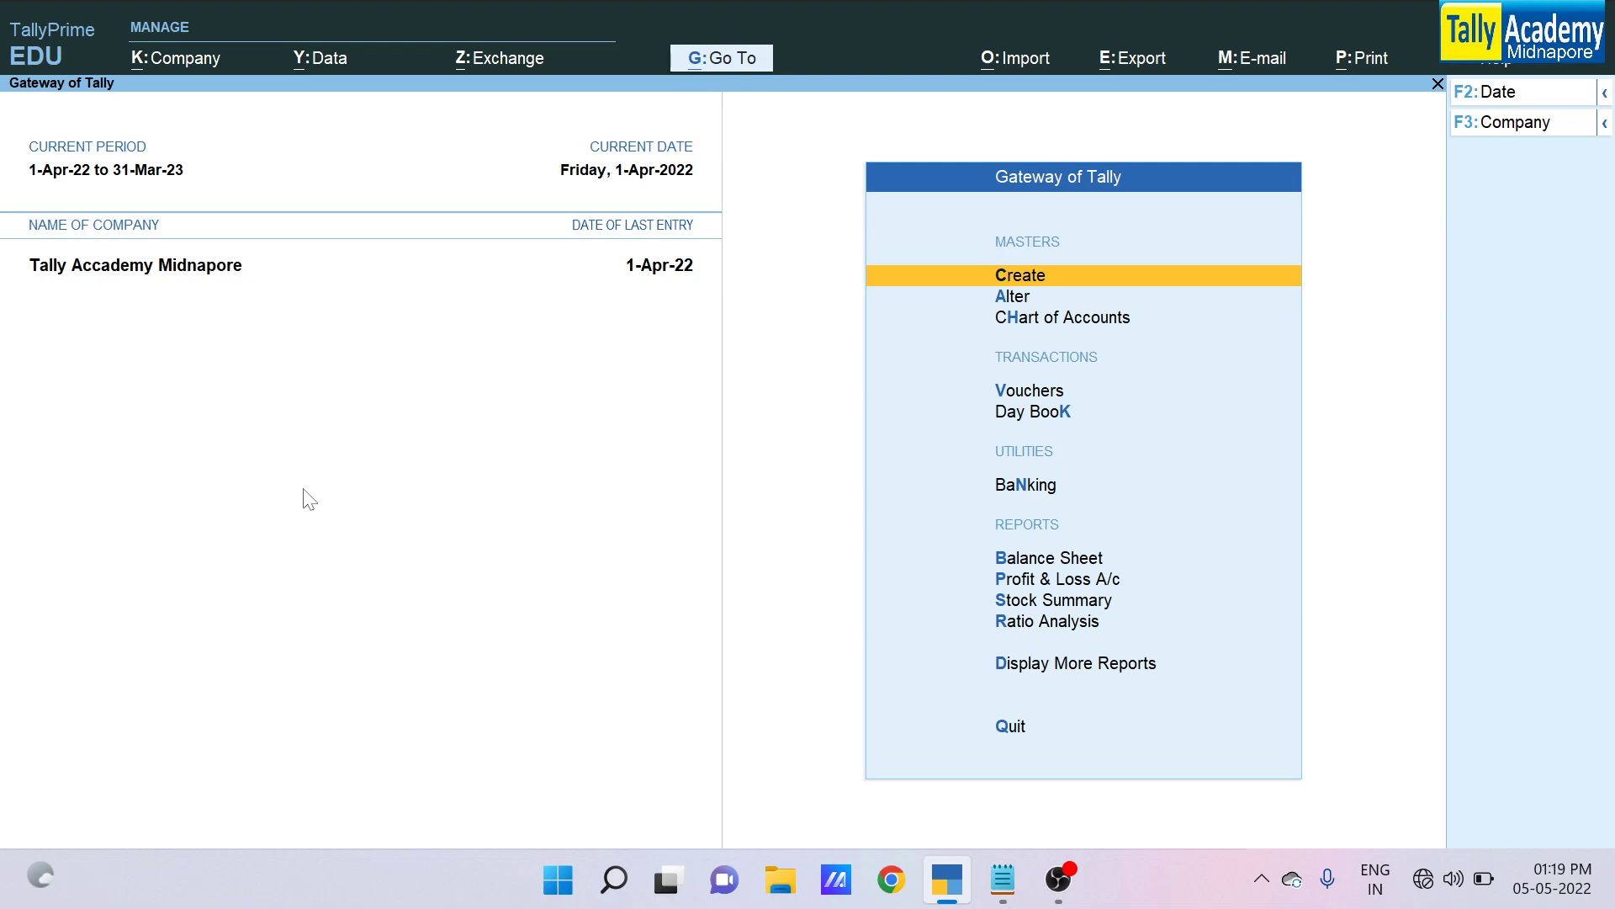
# Open a Receipt voucher dated 2-4-2022 and choose ABC Pvt. Ltd. as the credited ledger
pyautogui.hotkey('alt', 'F6')
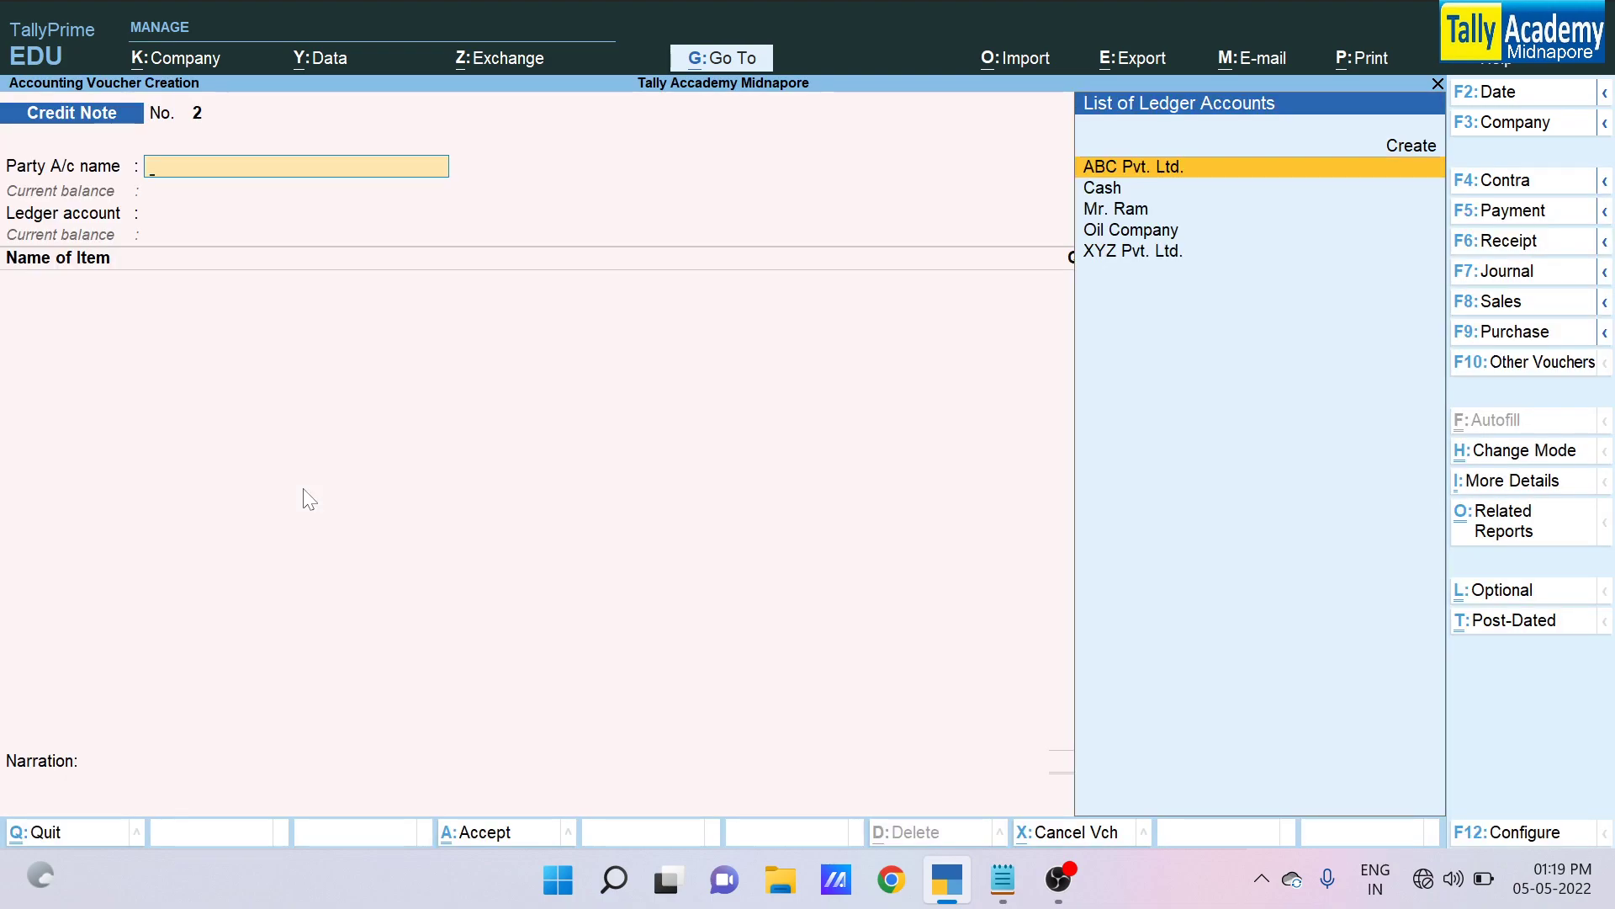
pyautogui.press('F6')
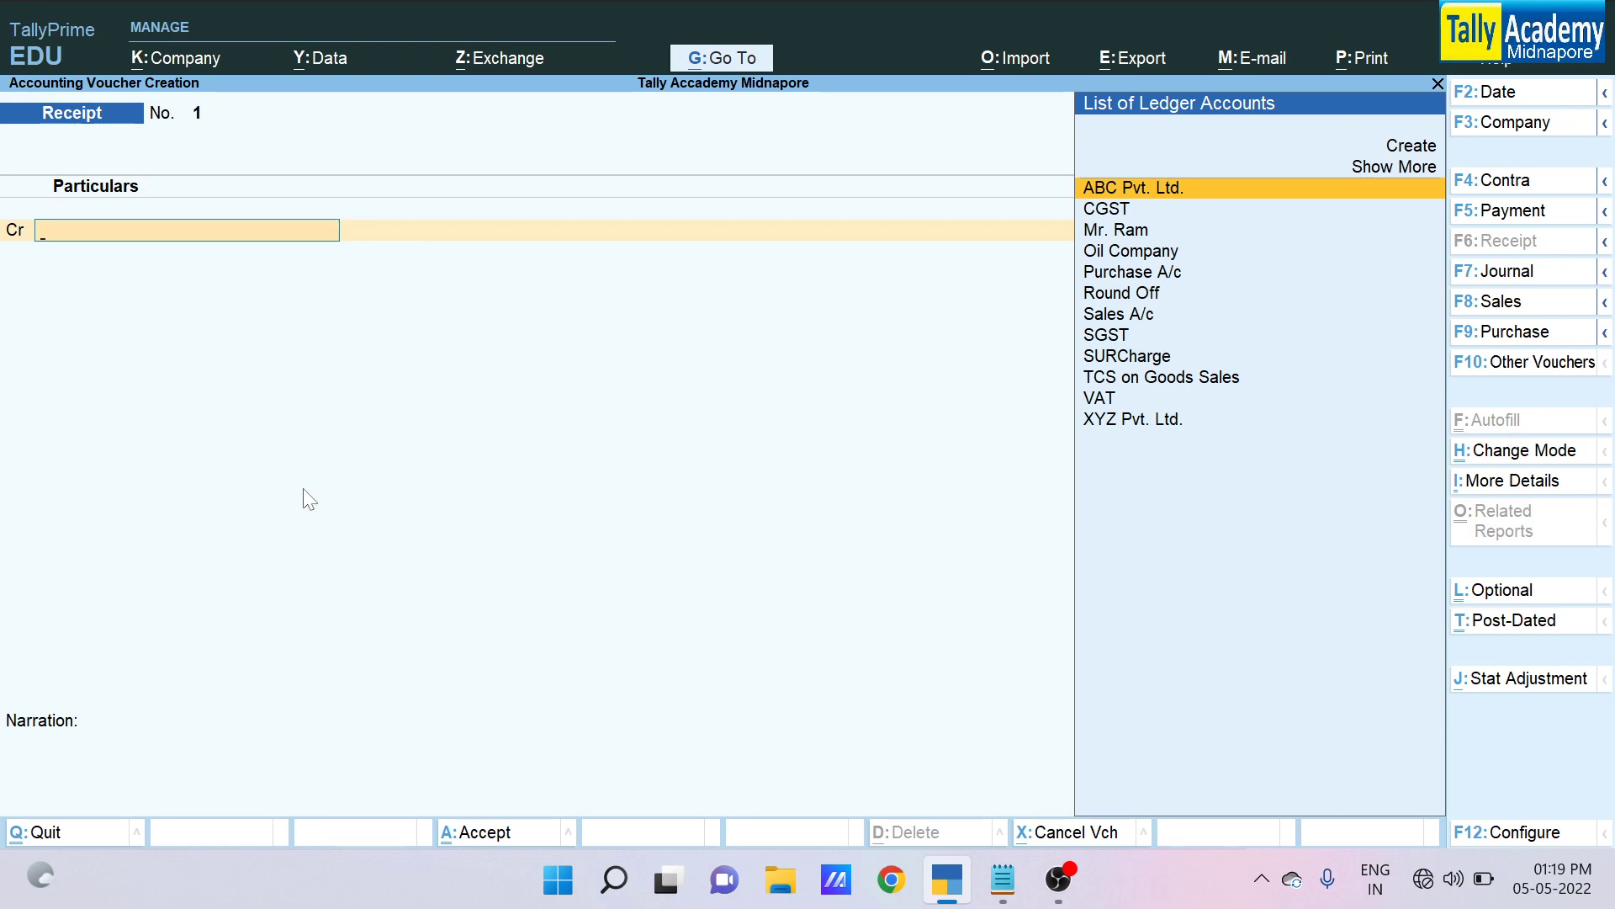
pyautogui.press('F2')
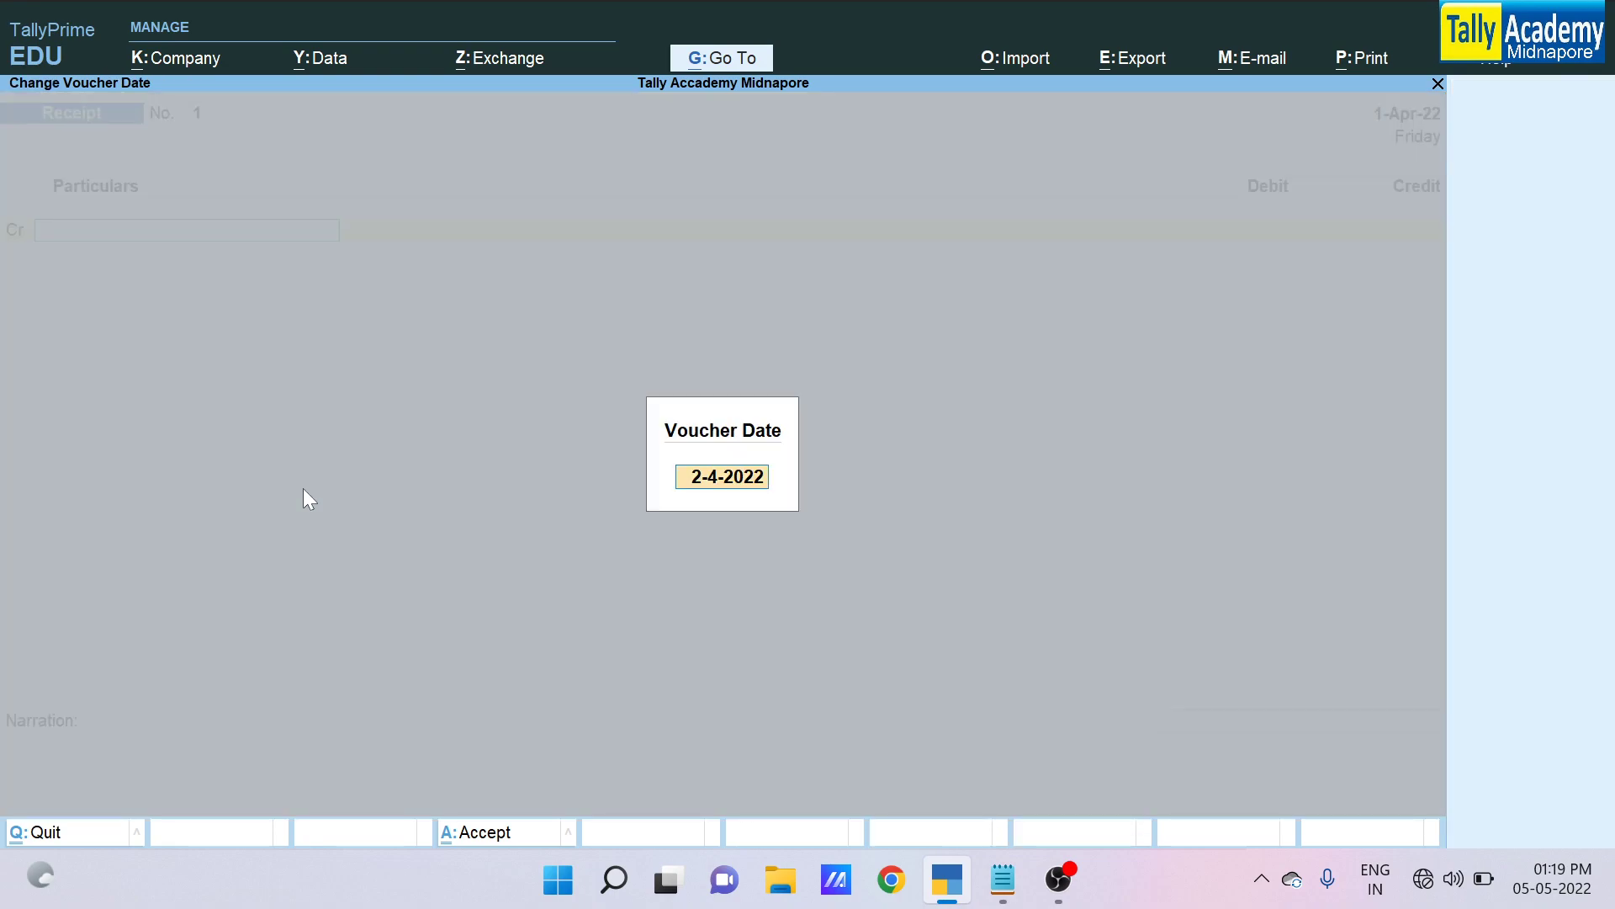
pyautogui.press('Return')
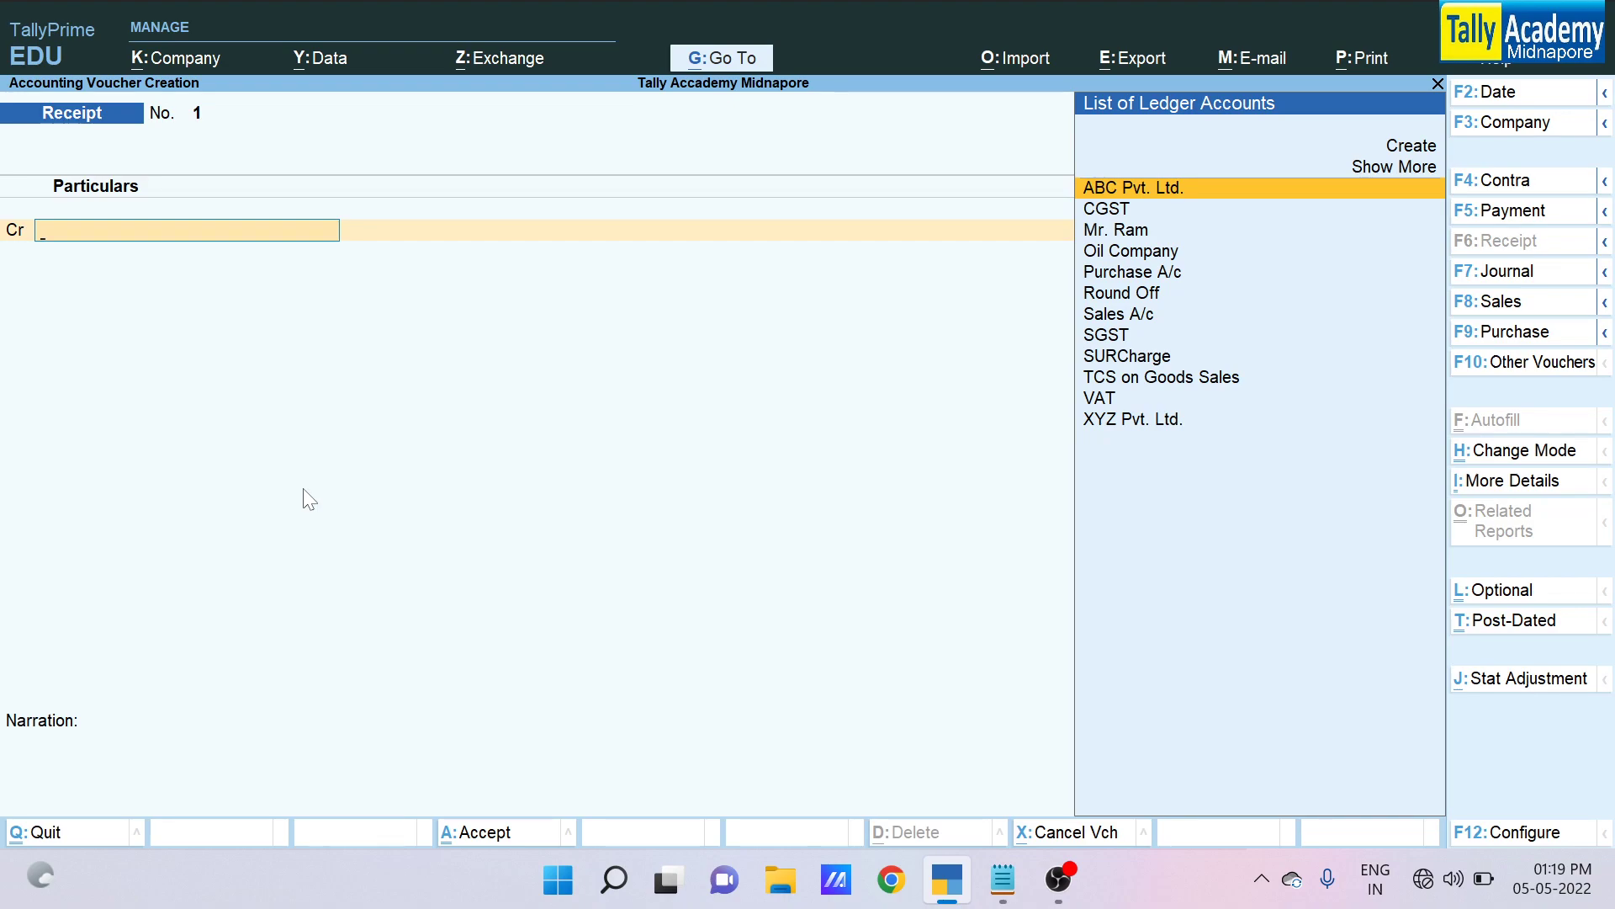
pyautogui.press('Return')
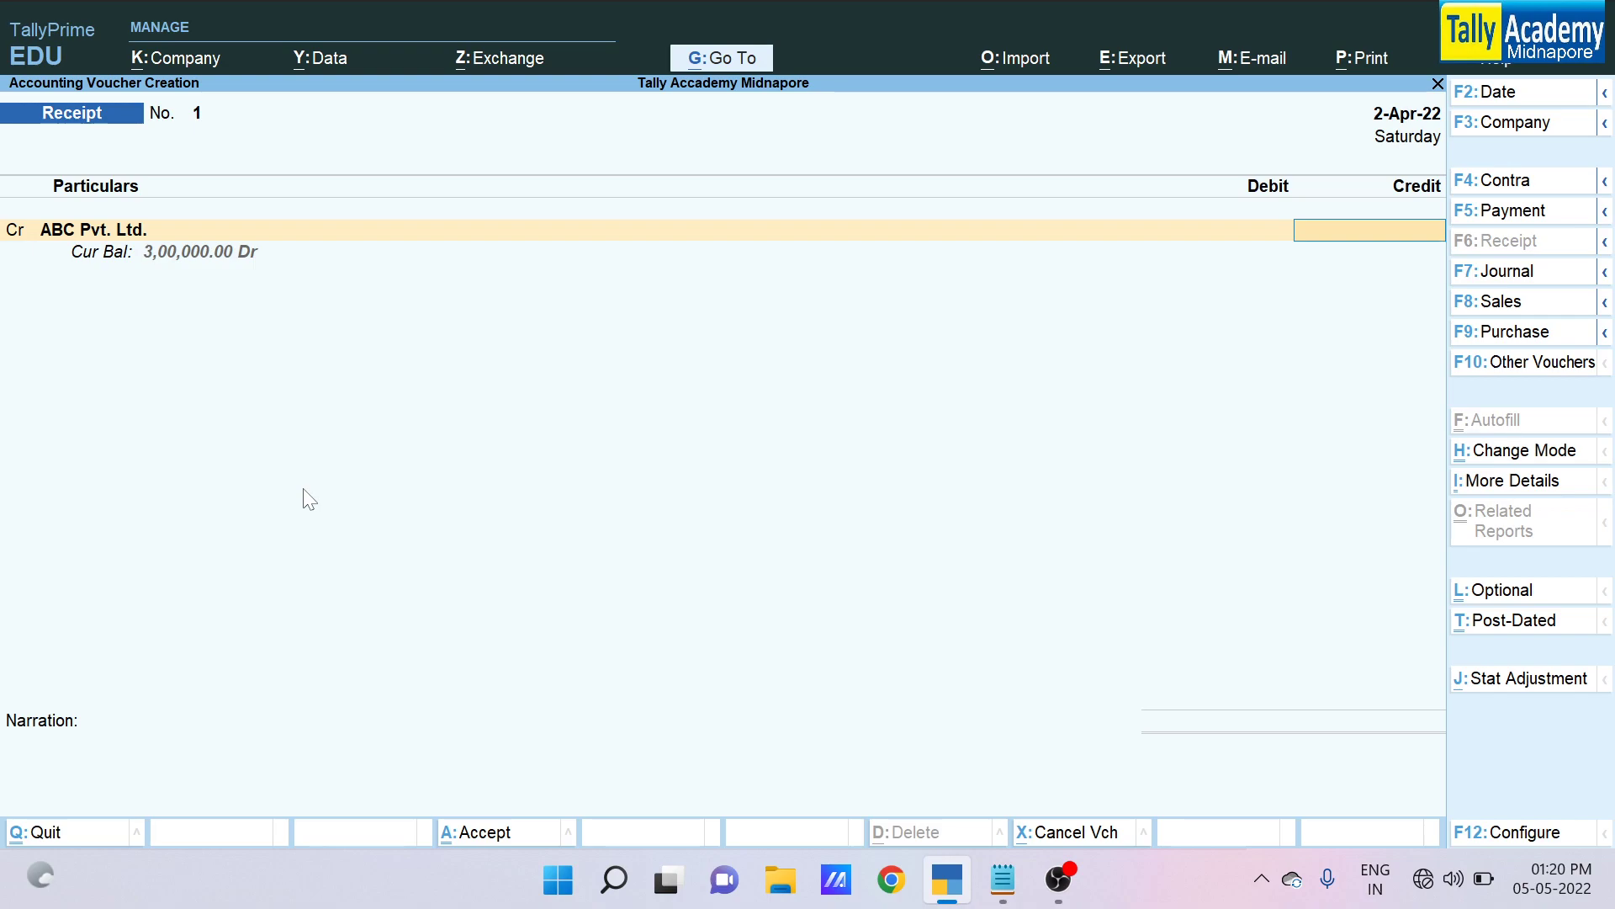
# Credit ABC Pvt. Ltd. with 30,000 and allocate the amount as Agst Ref to Inv/005
pyautogui.write('30000')
pyautogui.press('Return')
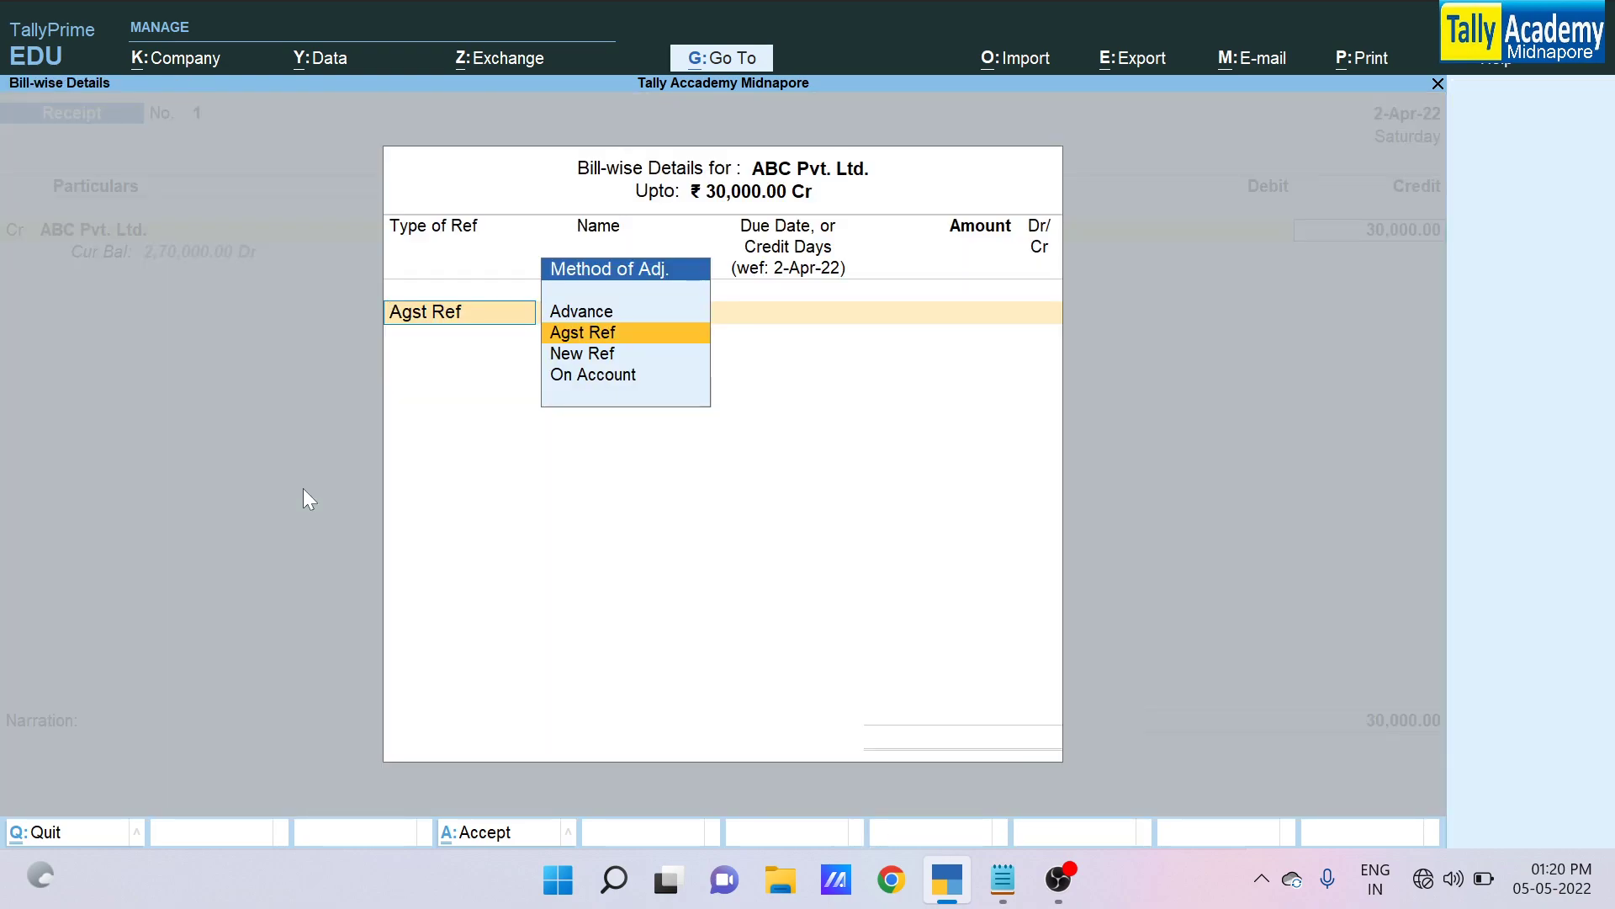
pyautogui.press('Return')
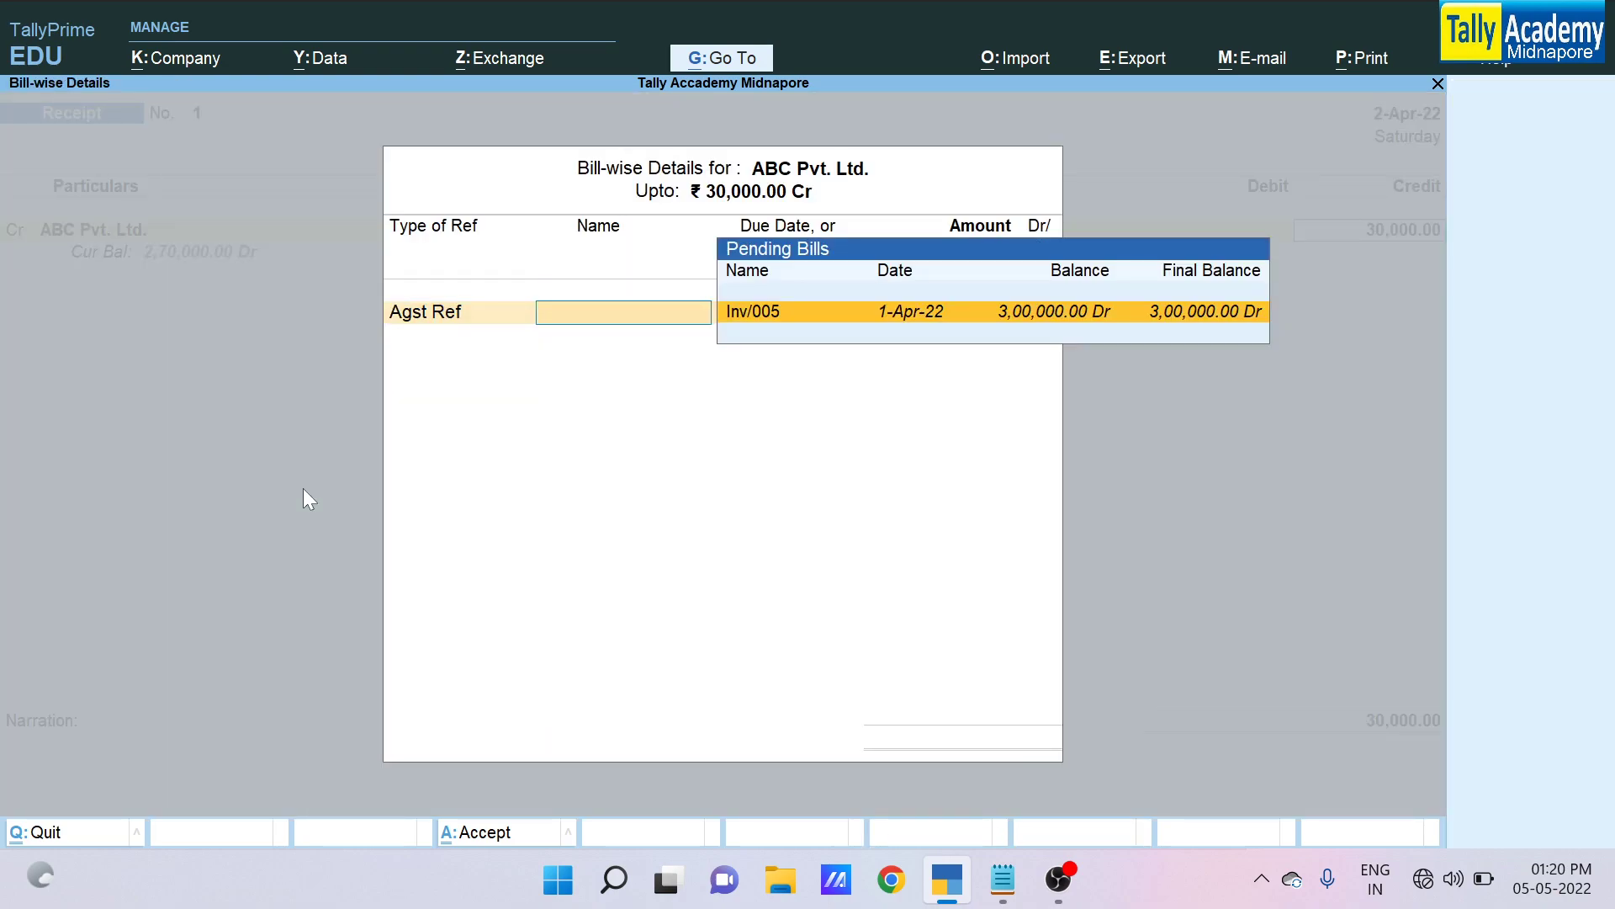
pyautogui.press('Return')
pyautogui.press('Return')
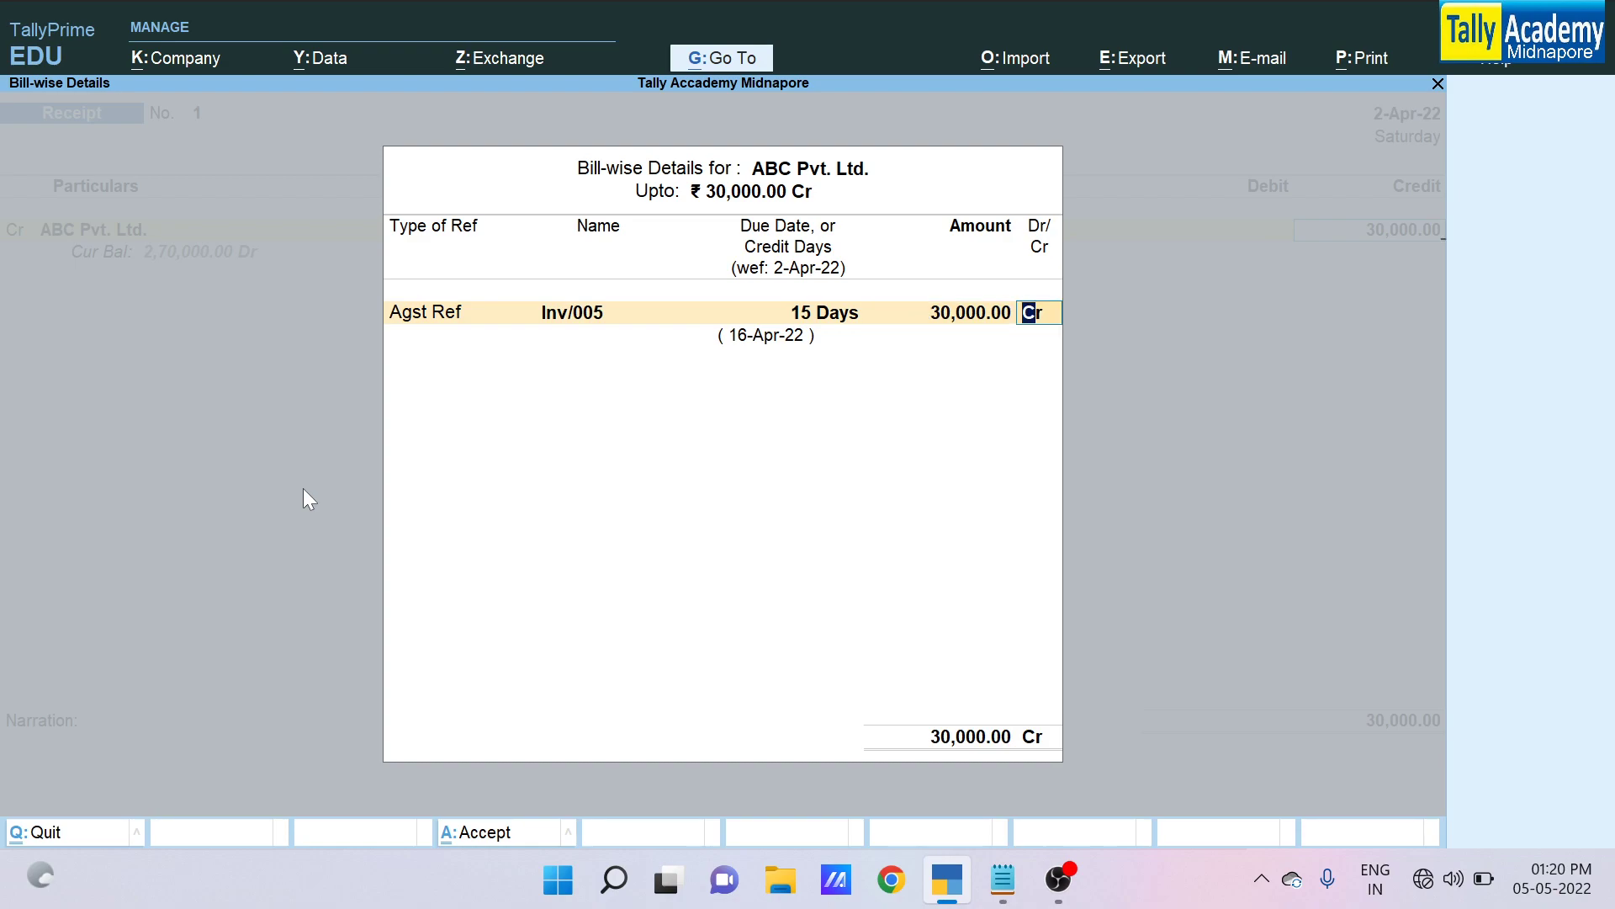
pyautogui.press('Return')
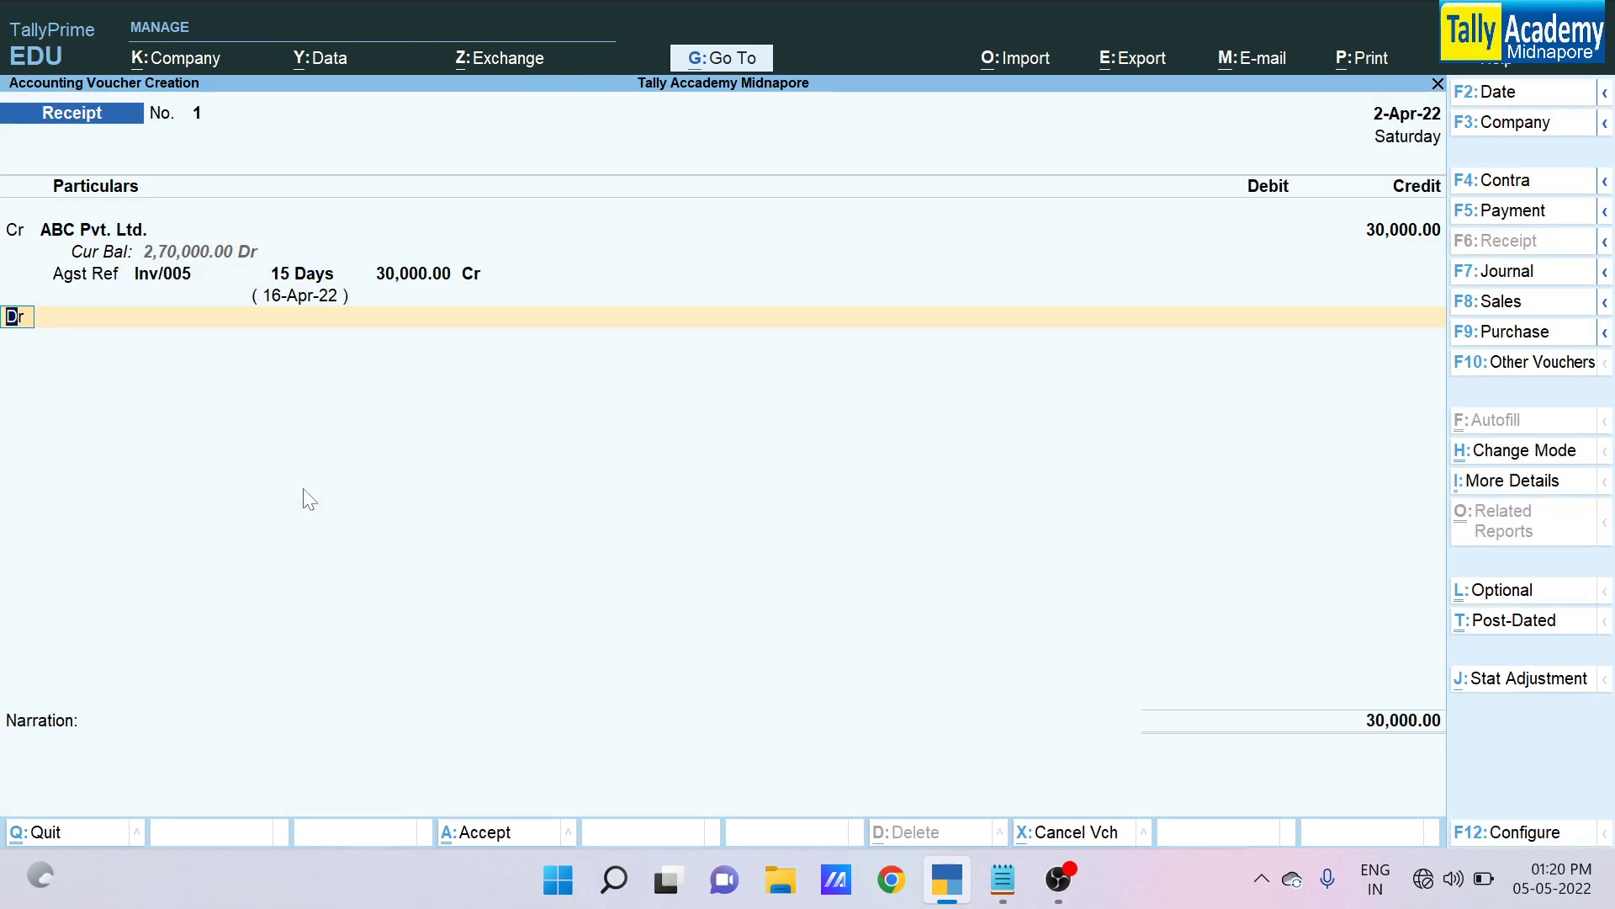
# Correct the ABC Pvt. Ltd. credit amount in the Receipt to 3,00,000
pyautogui.press('BackSpace')
pyautogui.press('BackSpace')
pyautogui.press('BackSpace')
pyautogui.press('BackSpace')
pyautogui.press('BackSpace')
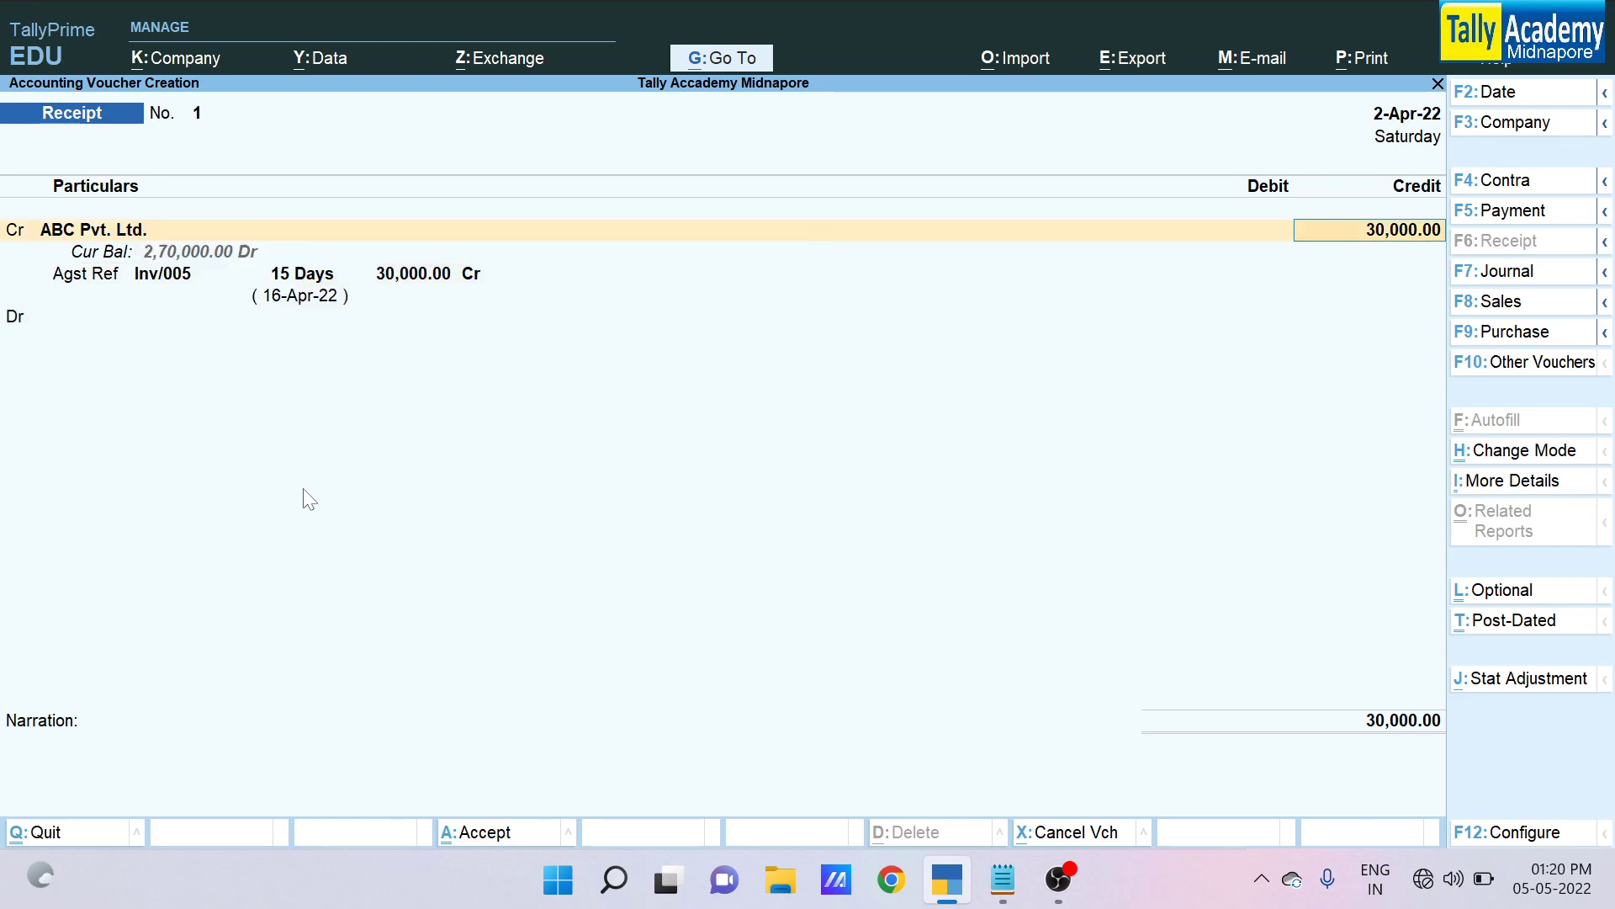
pyautogui.press('BackSpace')
pyautogui.press('Return')
pyautogui.write('300000')
pyautogui.press('Return')
# Set the Inv/005 bill allocation to 3,00,000 Cr and proceed to the debit ledger
pyautogui.press('Return')
pyautogui.press('Return')
pyautogui.press('Return')
pyautogui.press('BackSpace')
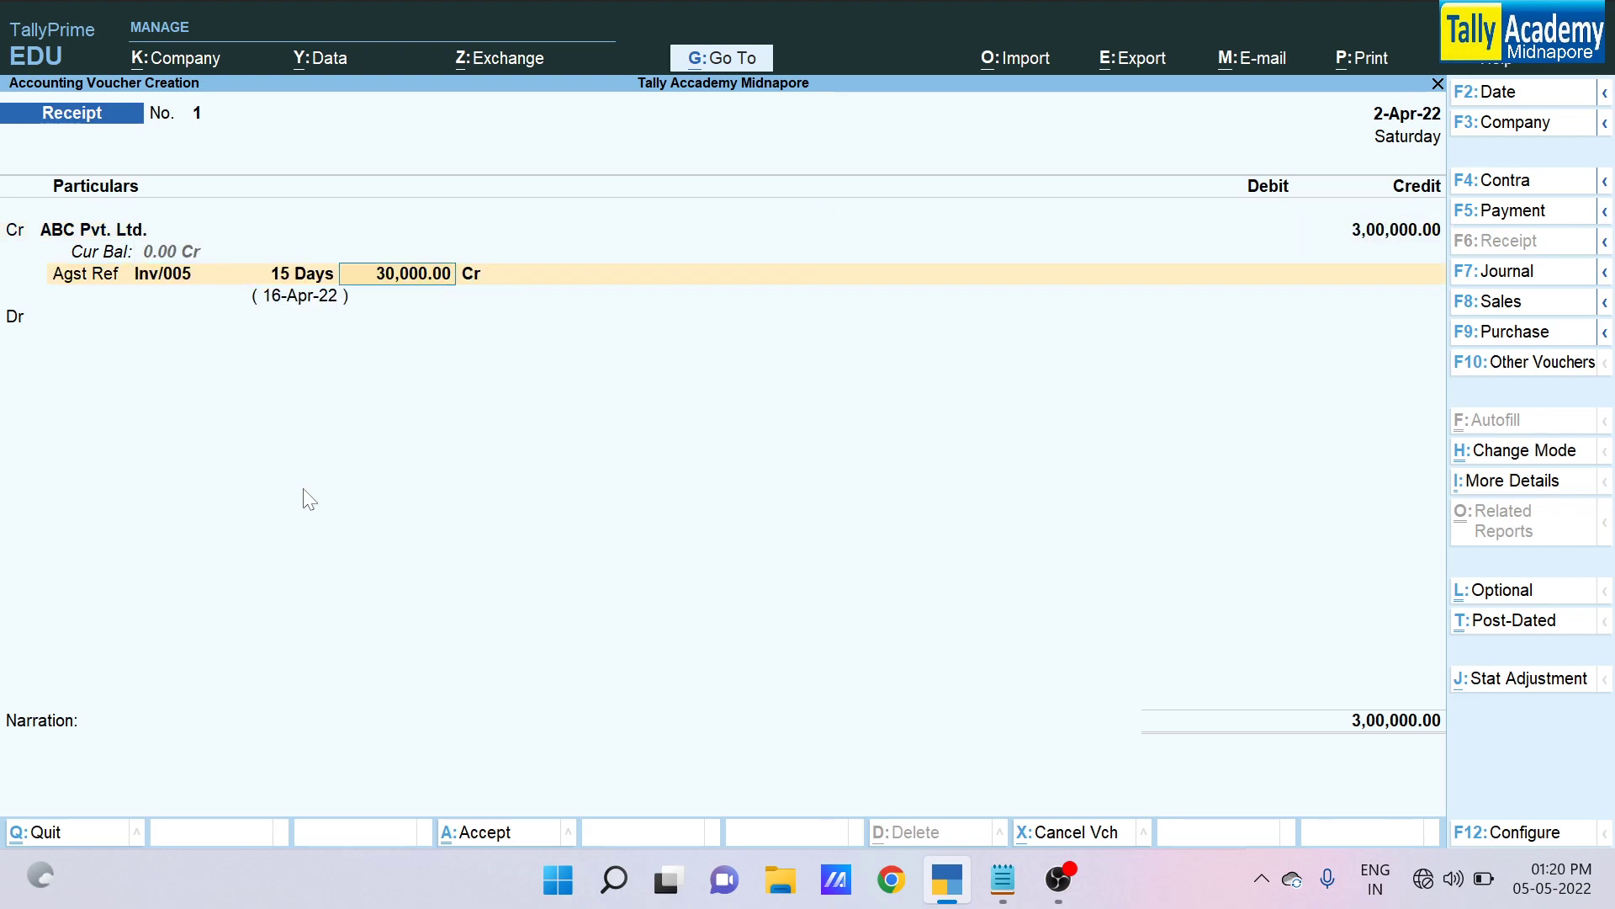
pyautogui.write('3,00,00')
pyautogui.write('0')
pyautogui.press('Return')
pyautogui.press('Return')
pyautogui.press('Return')
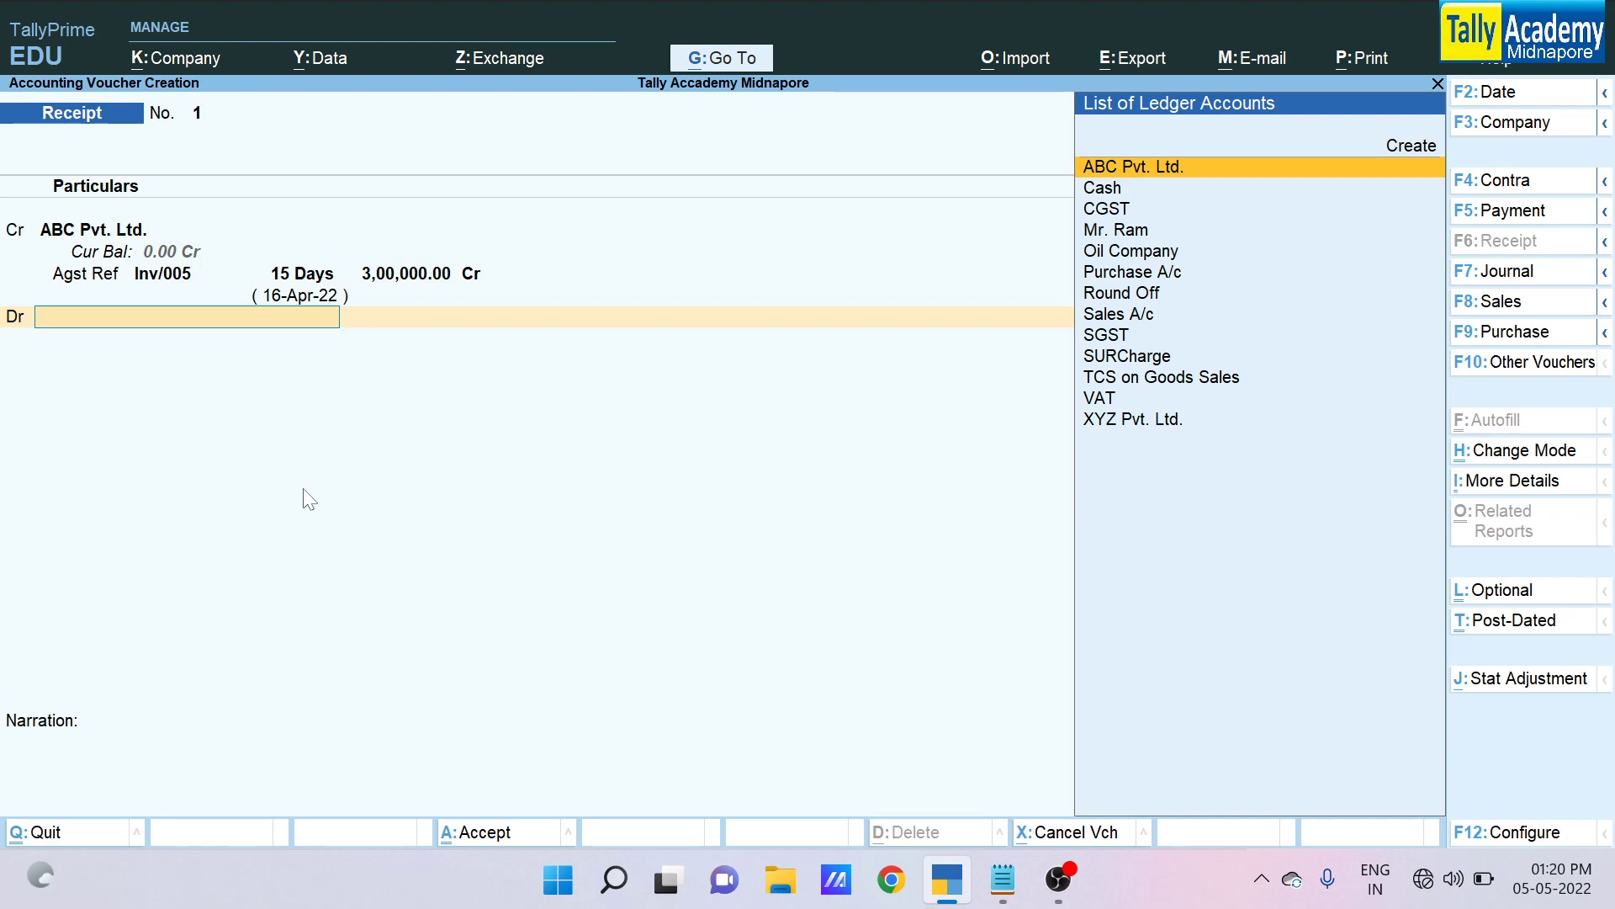
# Choose Cash as the debit ledger and accept 3,00,000.00 as its amount
pyautogui.press('Down')
pyautogui.press('Down')
pyautogui.press('Up')
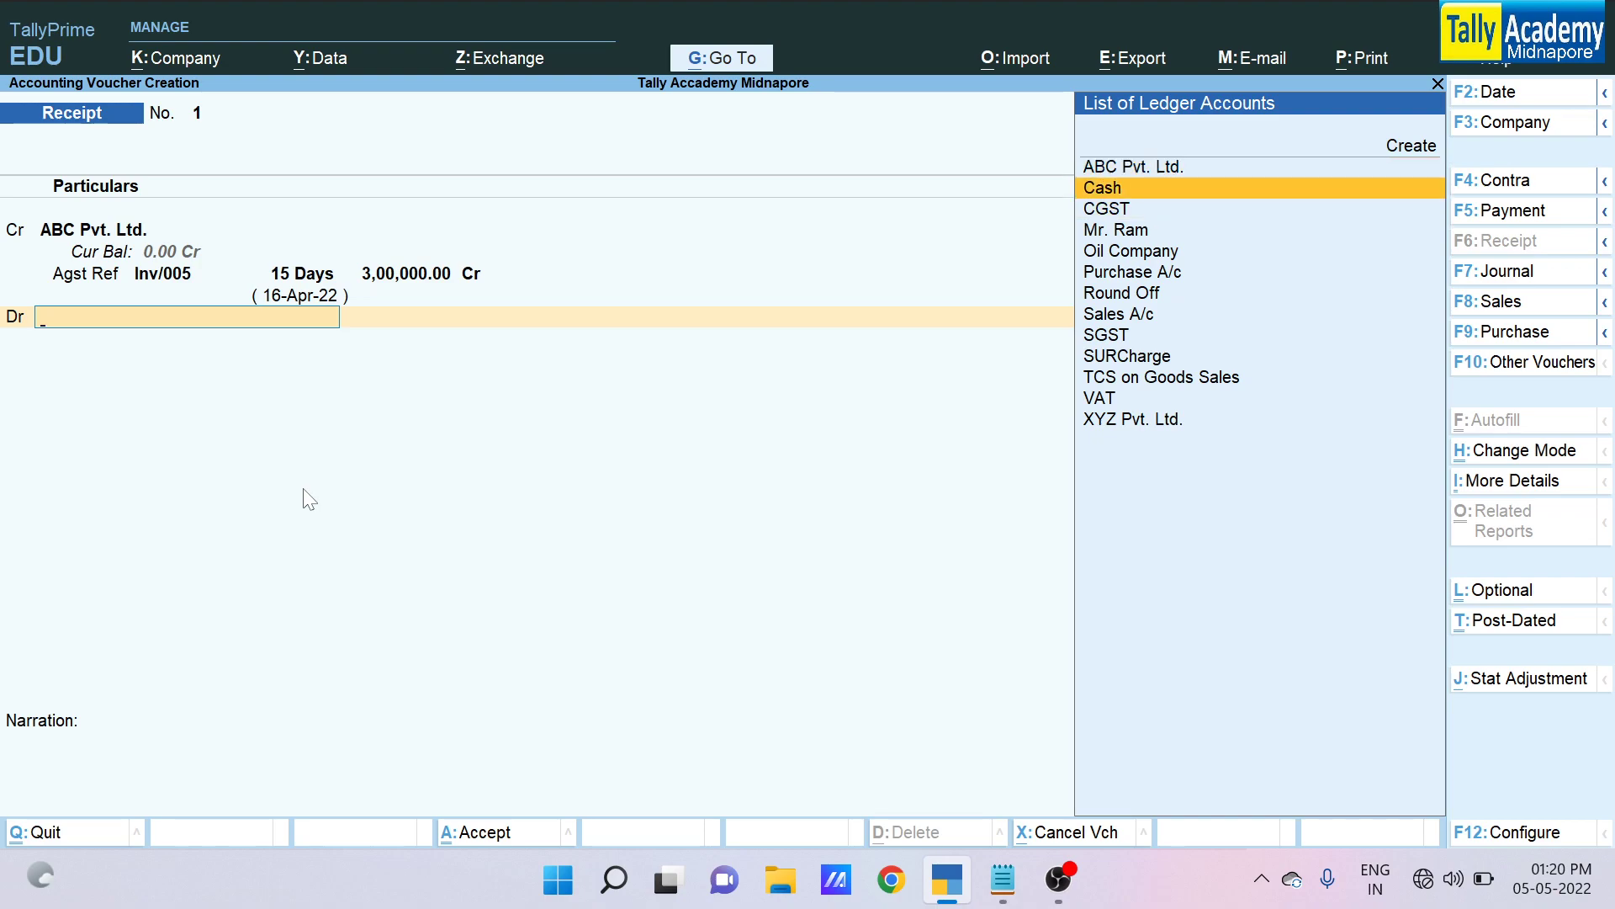
pyautogui.press('Return')
pyautogui.press('Return')
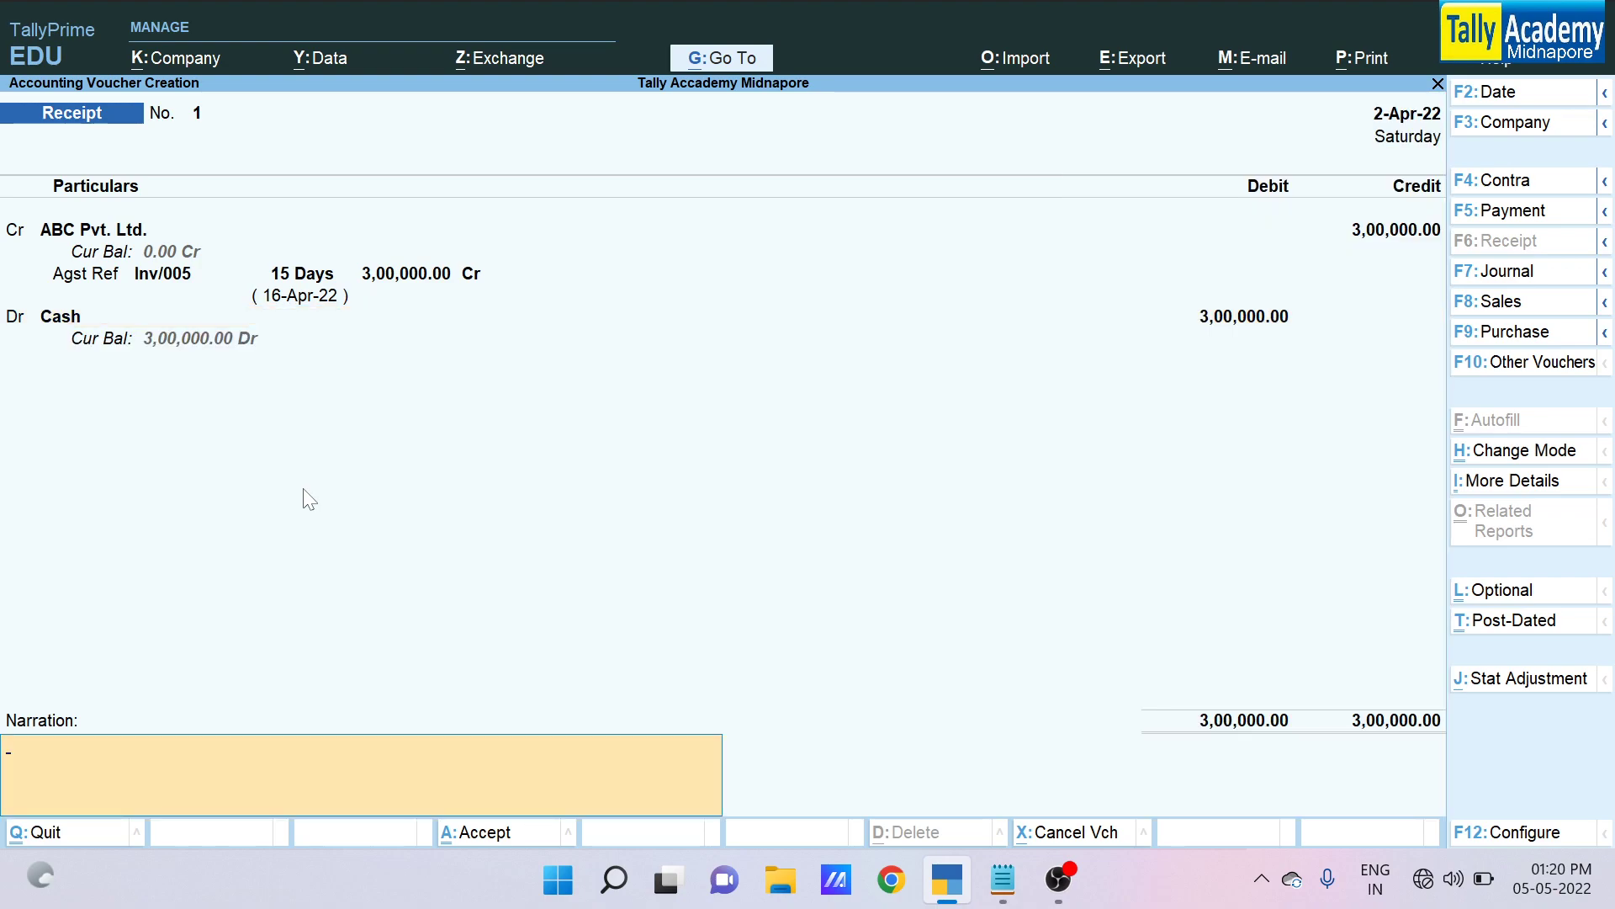
# Enter the narration "Being Due Cleared By the Party" and save the Receipt voucher
pyautogui.write('Being Due Cleared By t')
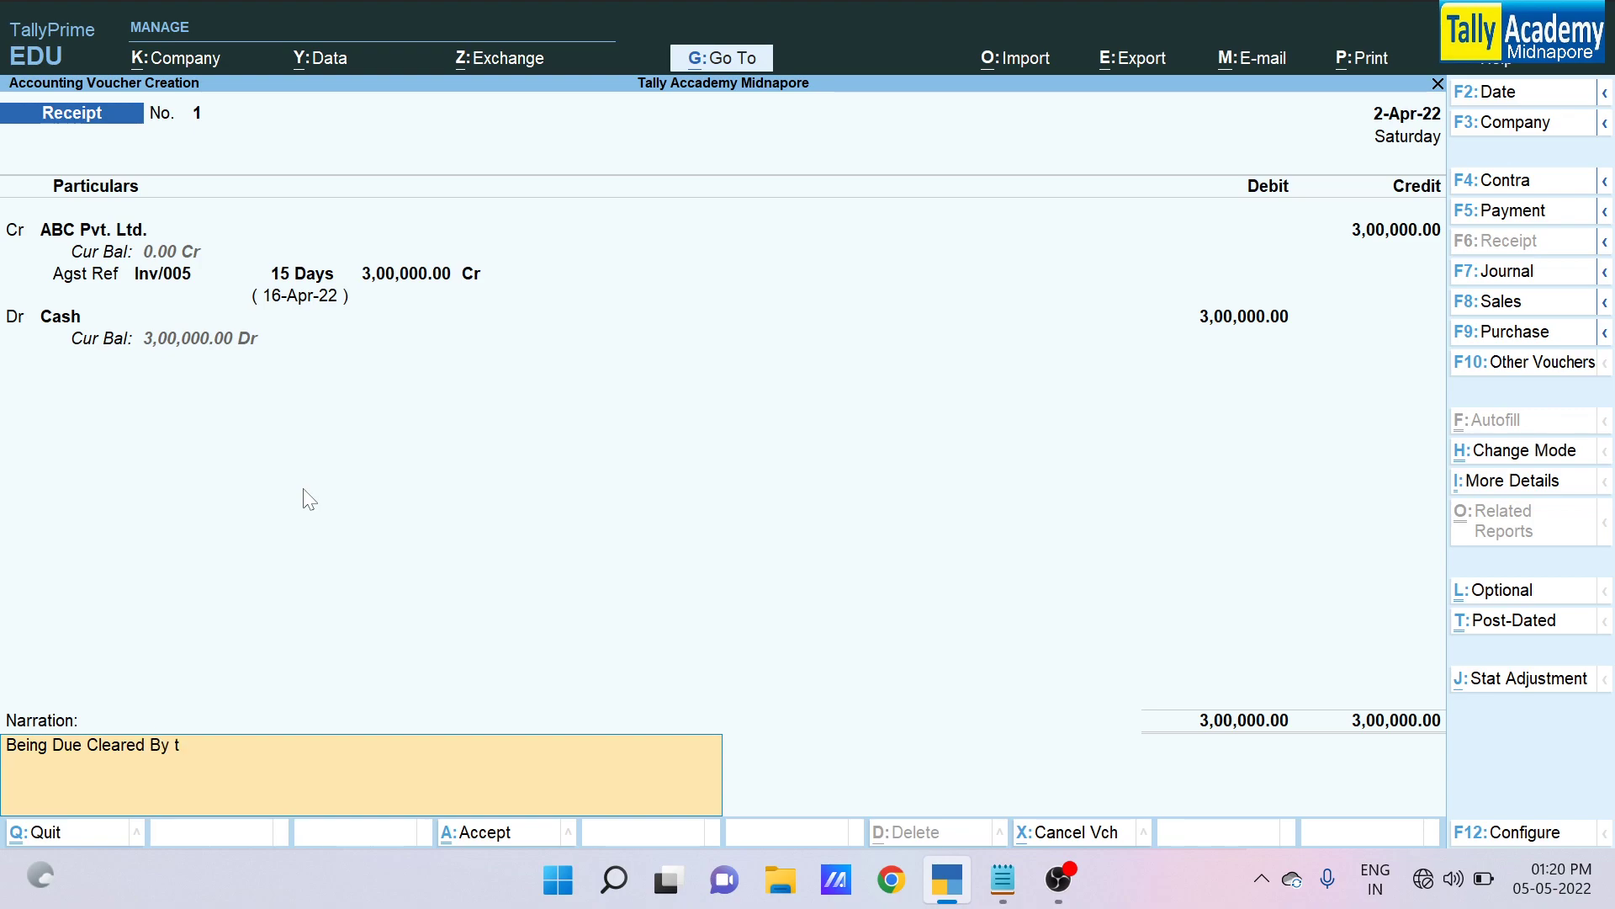
pyautogui.write('he Party')
pyautogui.press('Return')
pyautogui.press('y')
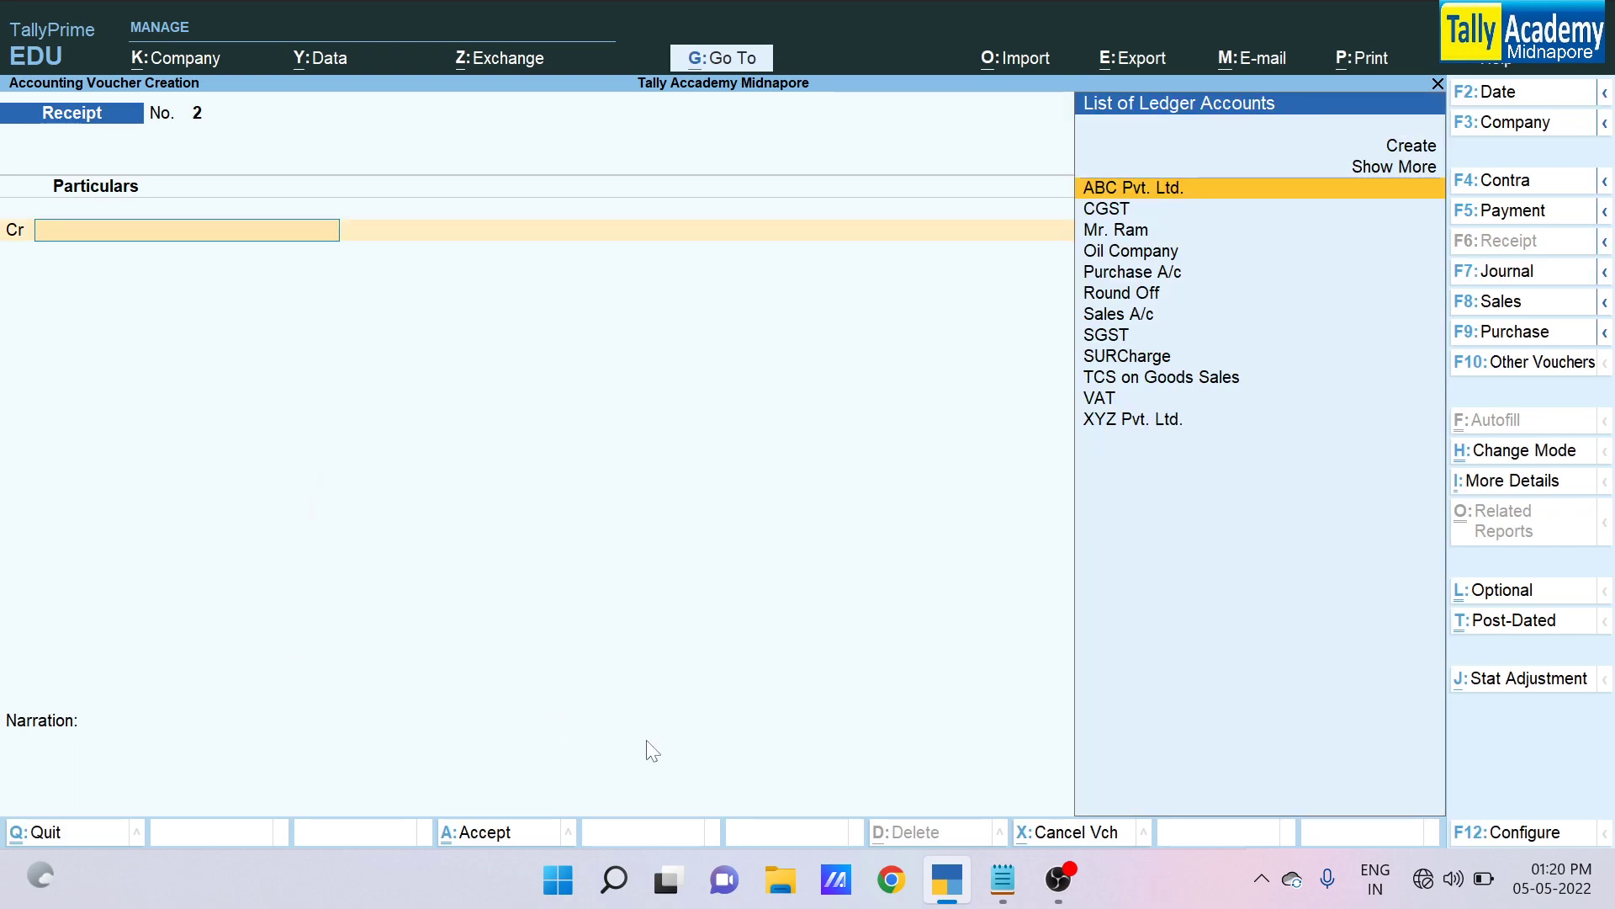
pyautogui.click(1262, 874)
pyautogui.rightClick(1281, 815)
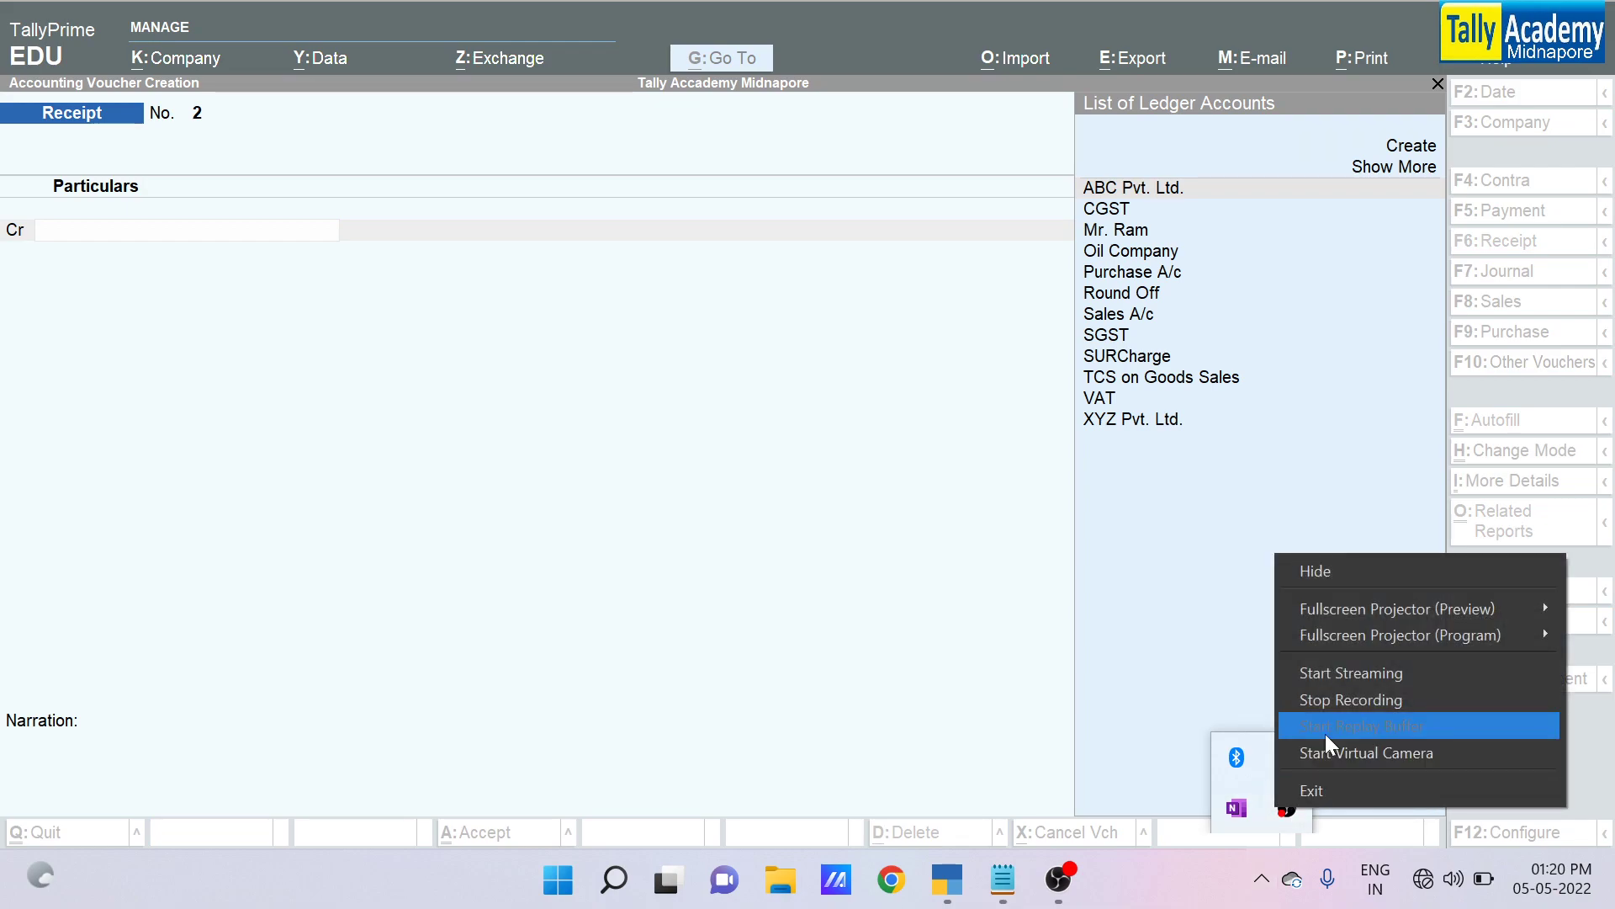